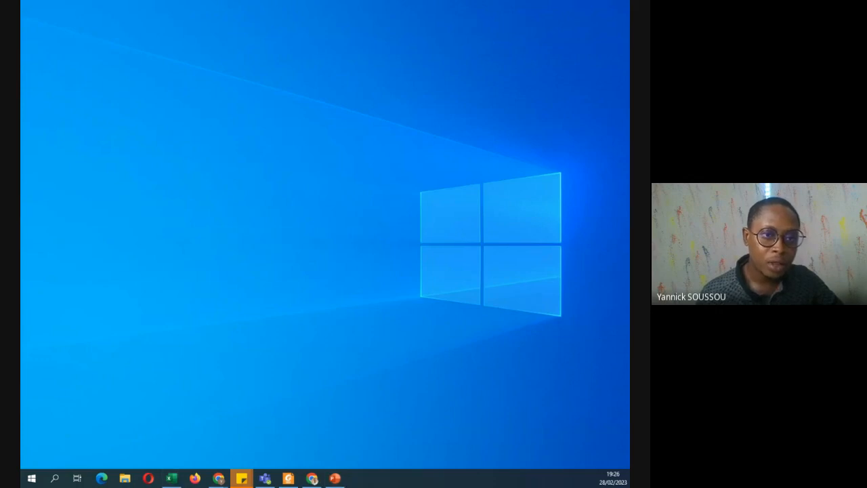
Switch to Excel and create two new blank workbooks.
left_click_drag(21, 31, 292, 2)
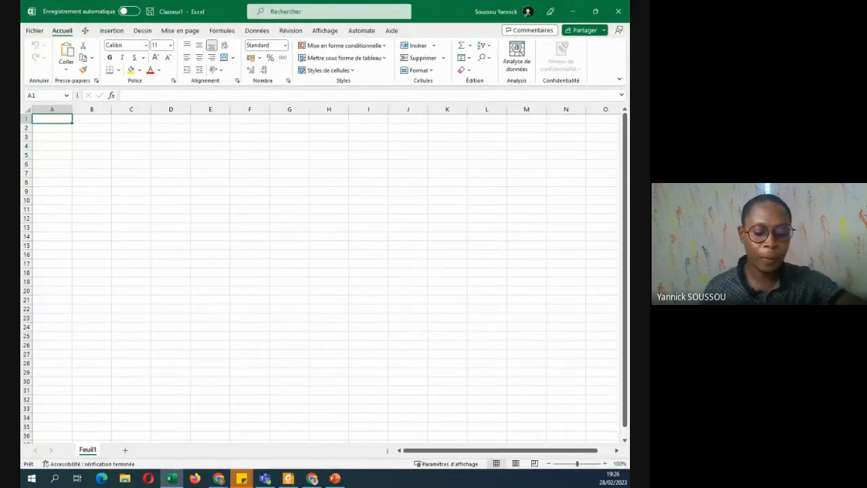
key("ctrl+n")
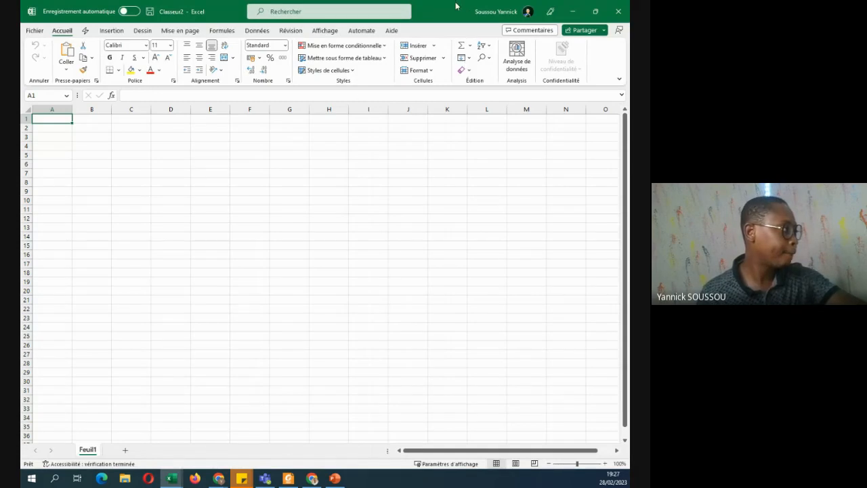
key("ctrl+n")
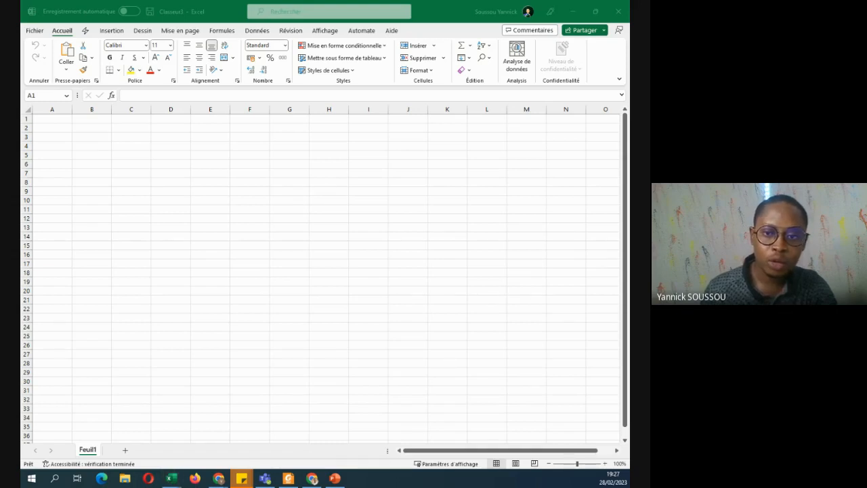
key("alt+Tab")
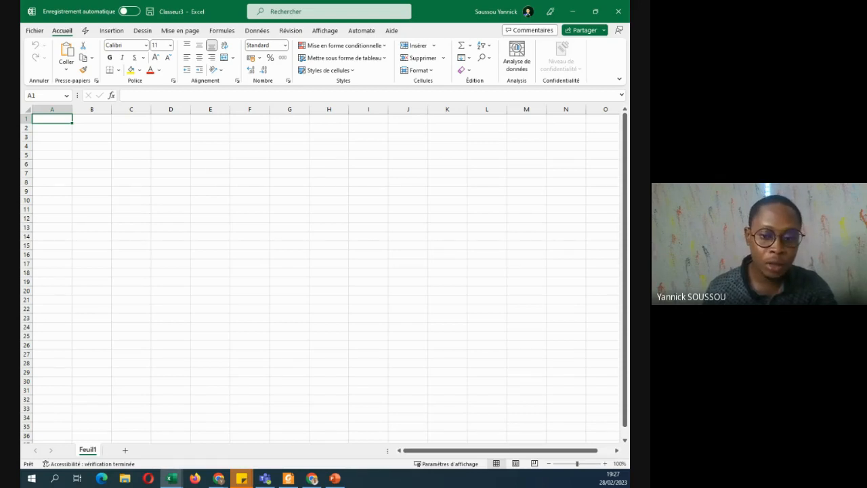
key("alt+Tab")
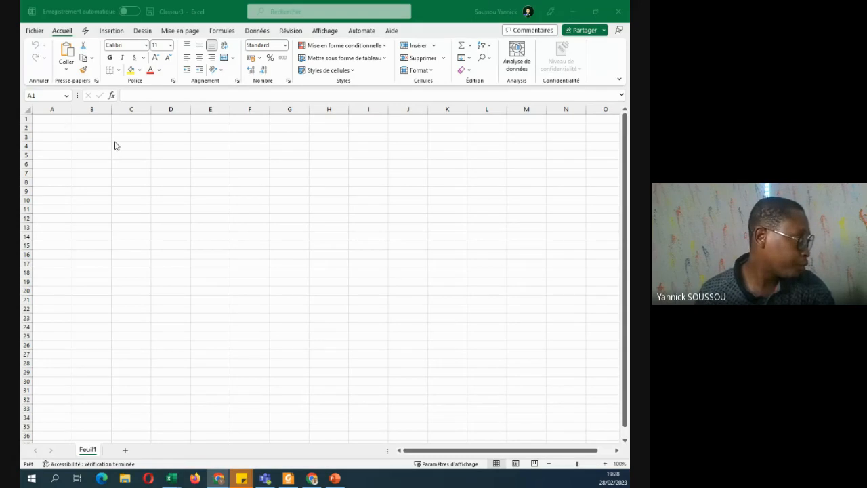
Point out individual cells A3 to C3, the whole of column A and the whole of row 1 by selecting each.
left_click(58, 118)
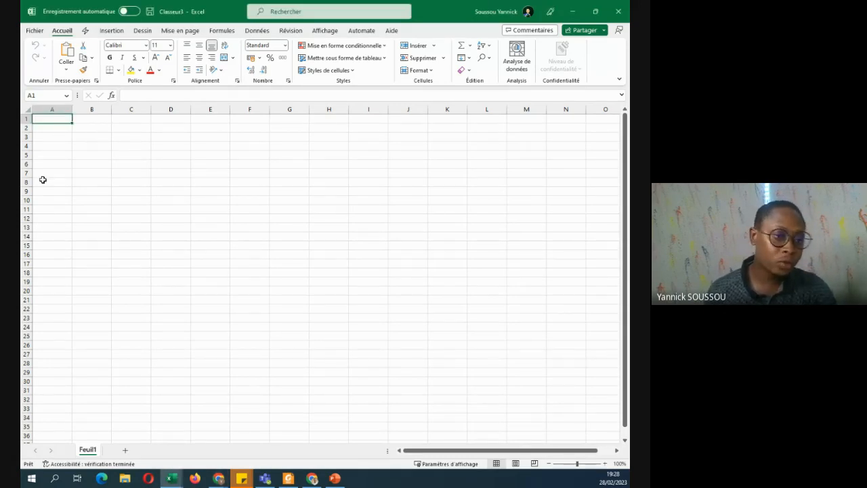
left_click(64, 137)
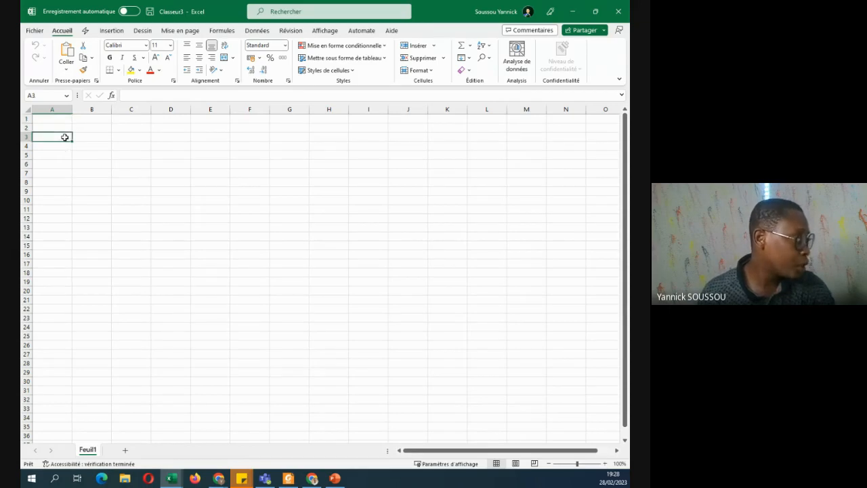
left_click(85, 137)
left_click(114, 137)
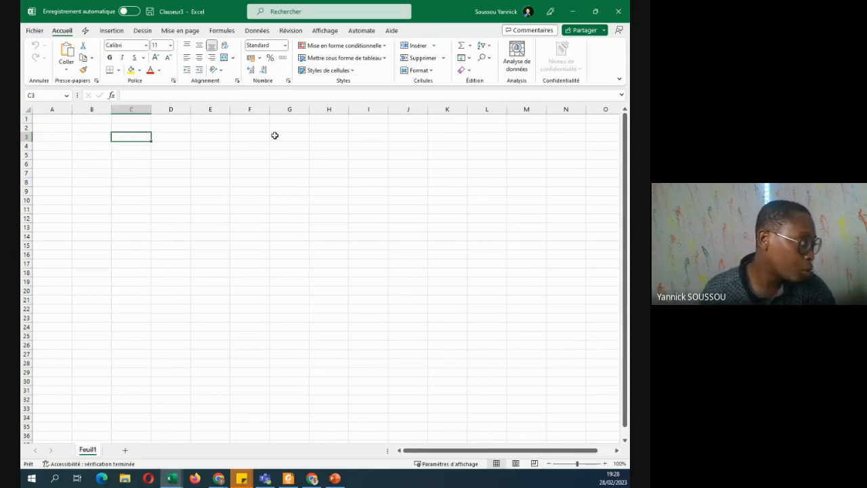
left_click(53, 137)
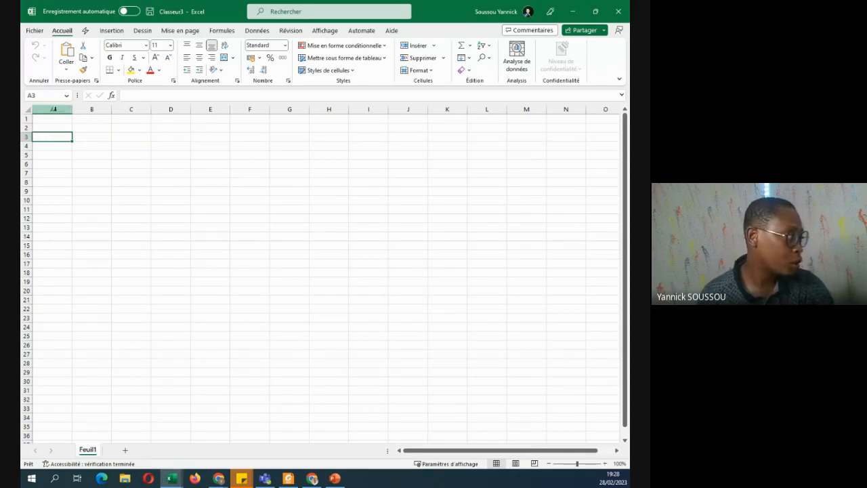
left_click(51, 109)
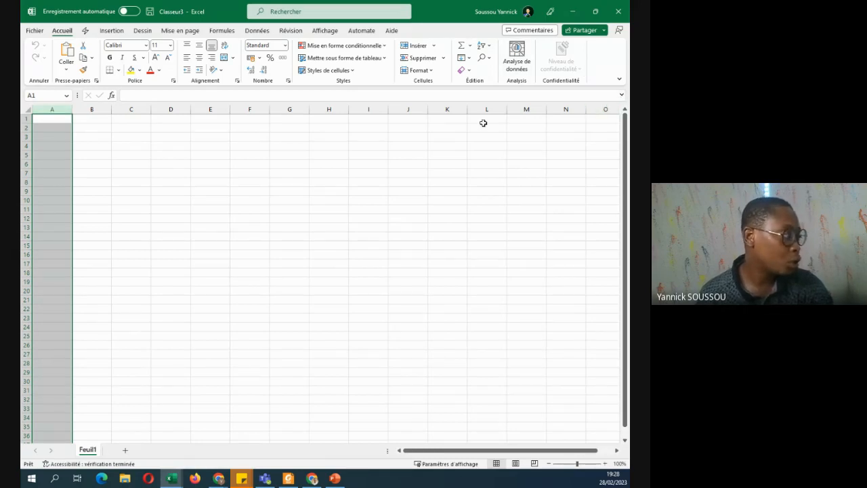
left_click(24, 119)
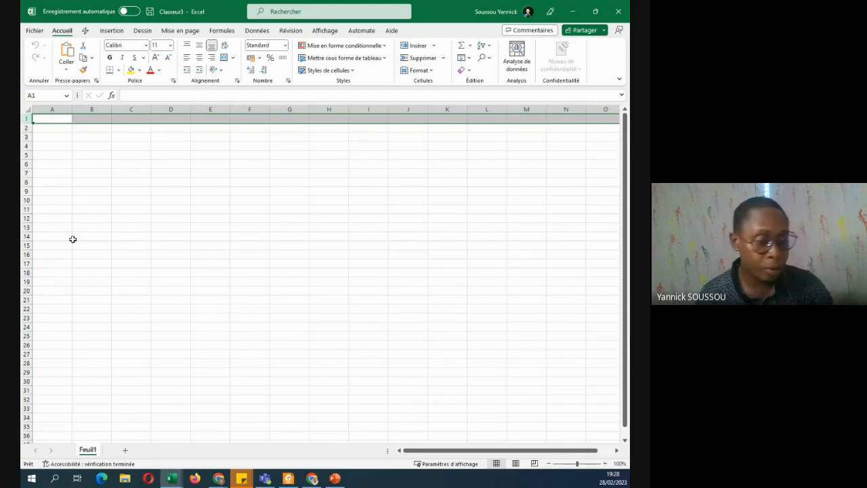
Enter the table headers Date in cell A4 and Produit in cell B4.
left_click(59, 147)
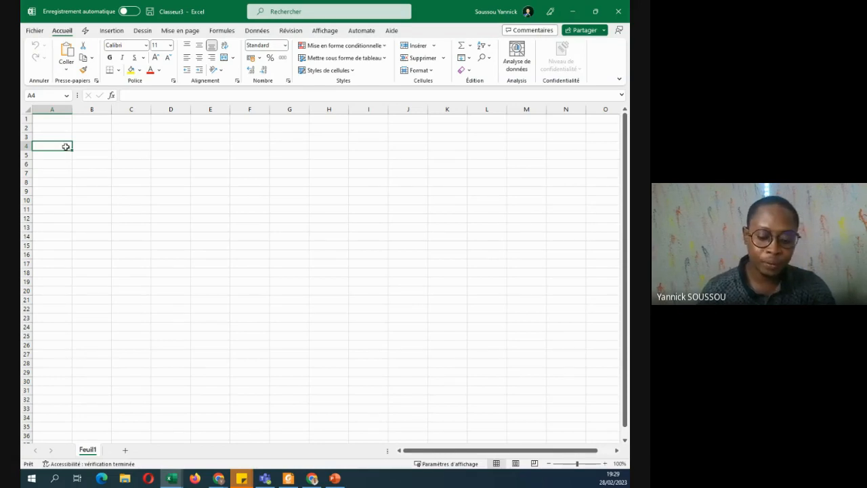
type("Date")
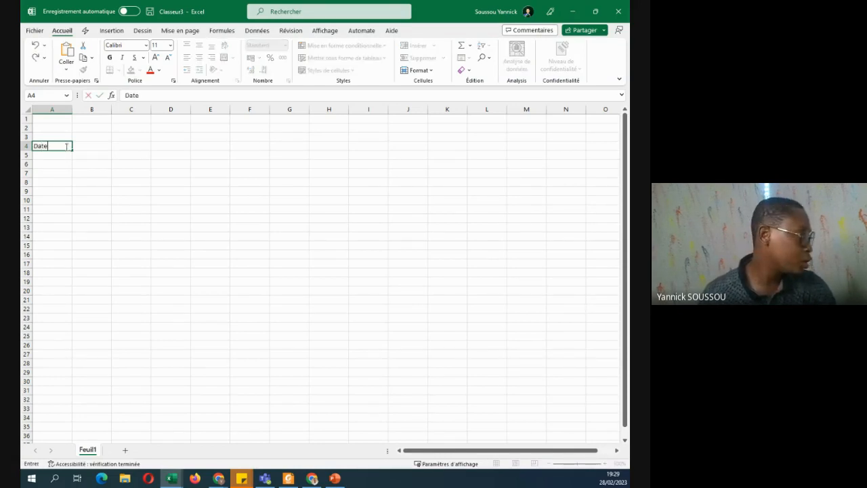
left_click(90, 146)
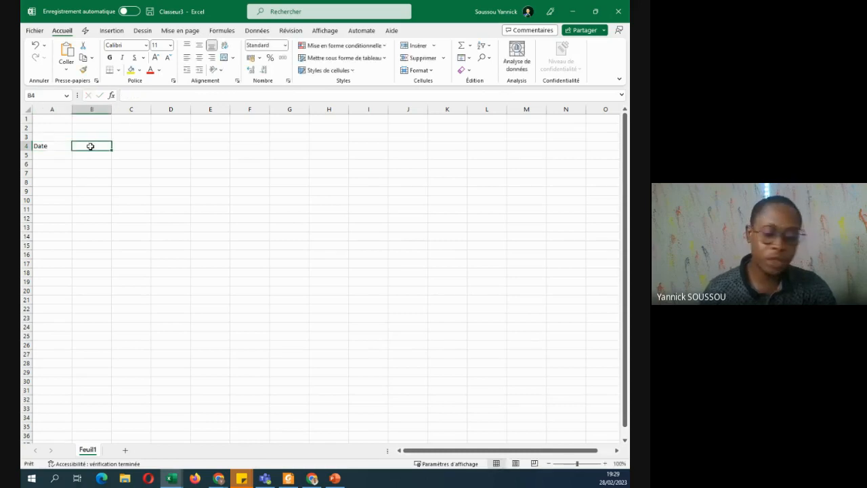
type("P")
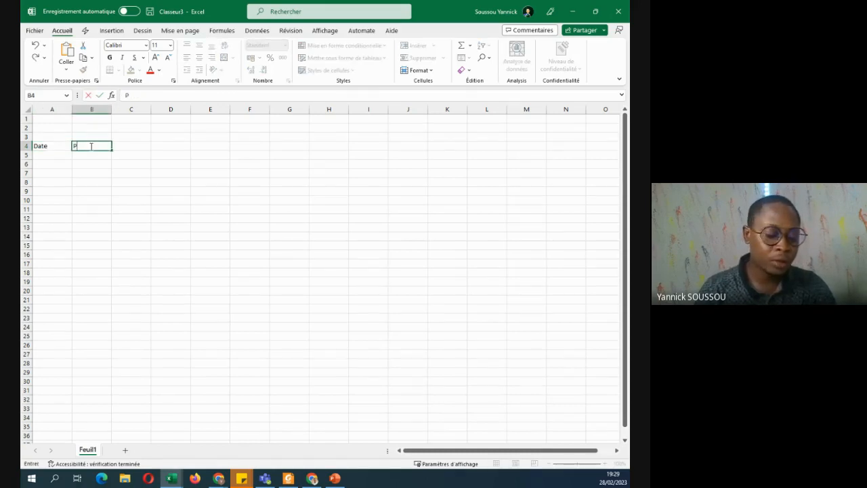
type("roduit")
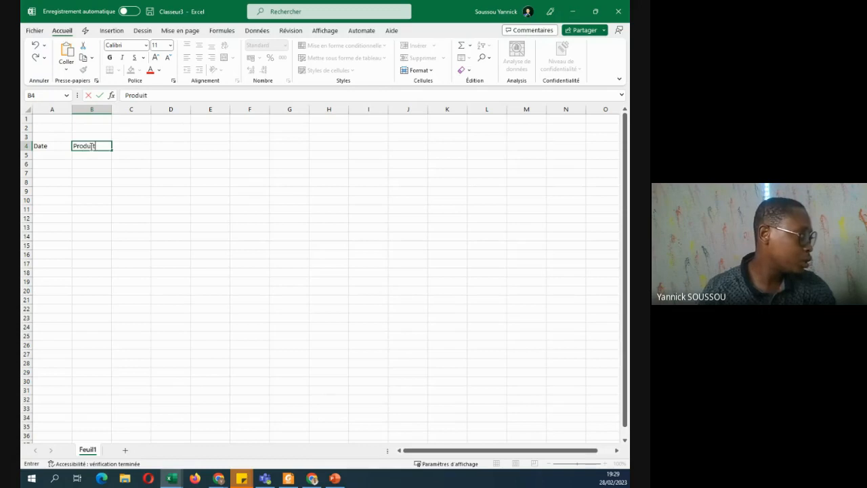
key("Return")
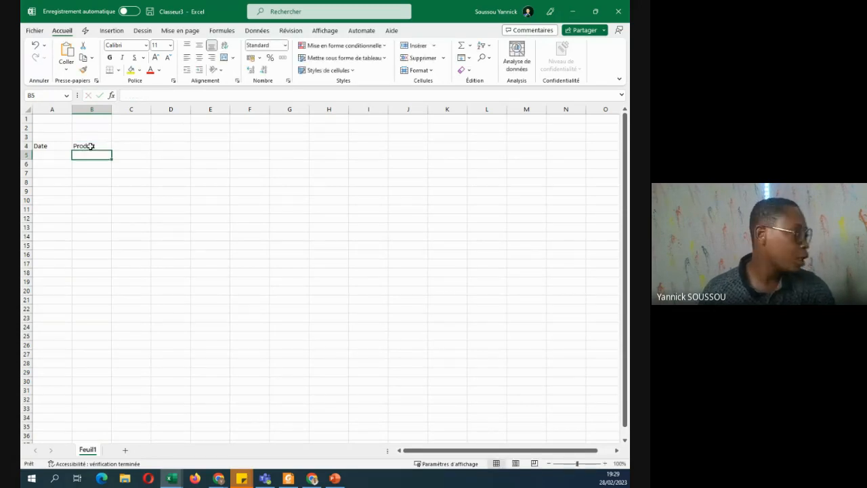
Insert a blank column between the Date and Produit columns.
left_click(90, 145)
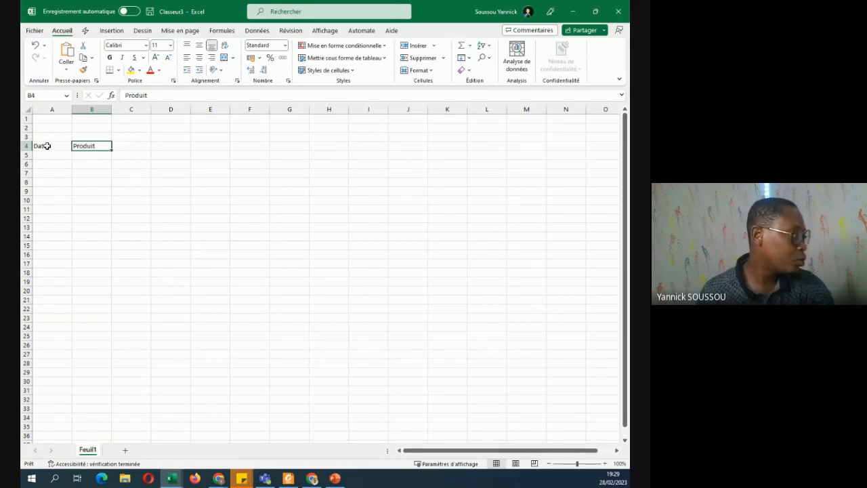
left_click(92, 110)
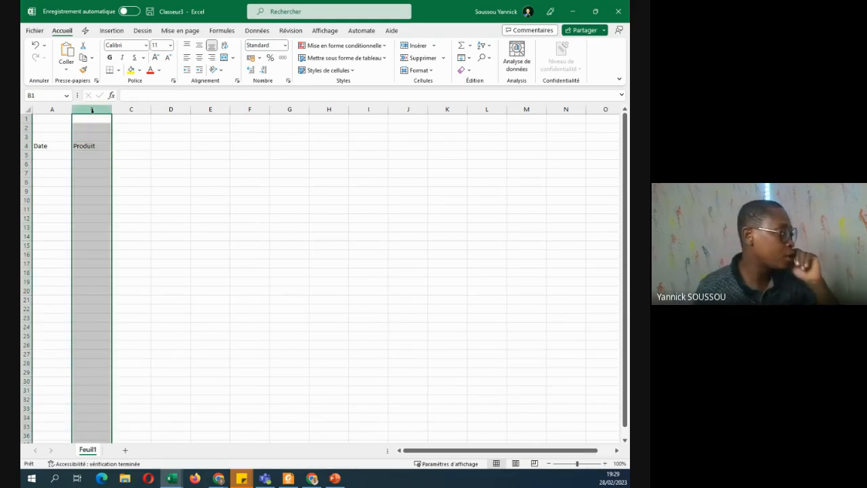
right_click(92, 110)
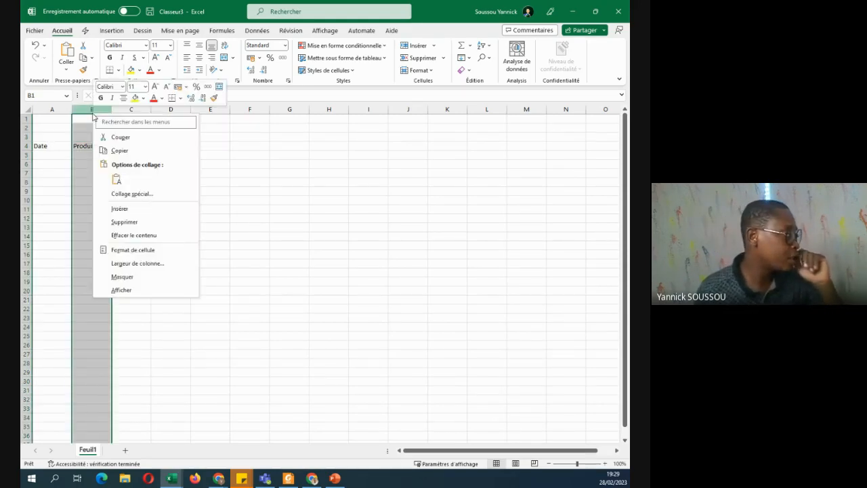
left_click(119, 209)
left_click(85, 150)
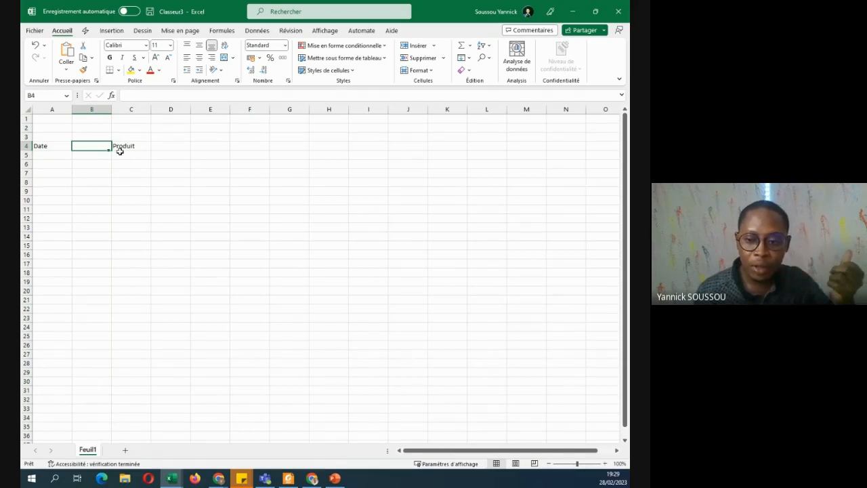
Delete the blank column B between Date and Produit.
key("alt+Tab")
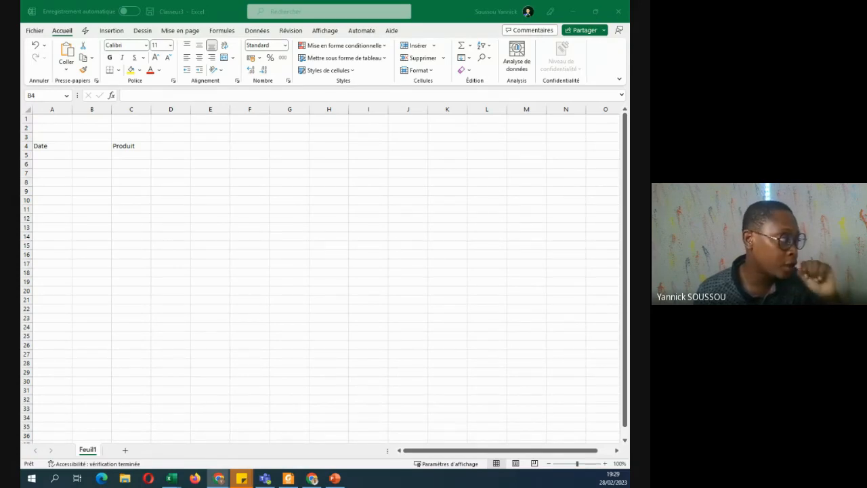
left_click(93, 150)
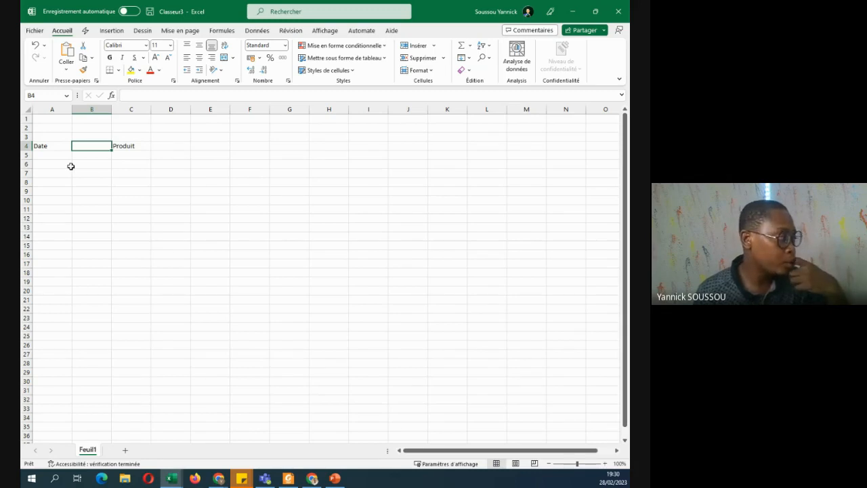
left_click(88, 110)
right_click(89, 113)
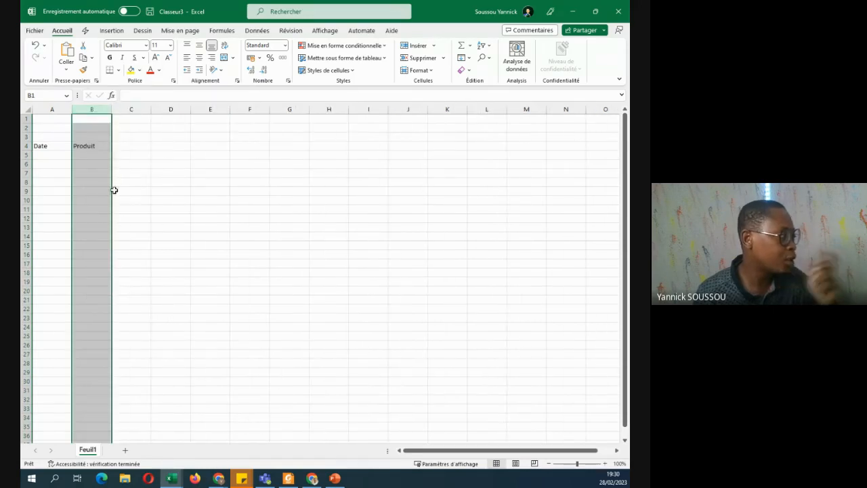
left_click(129, 149)
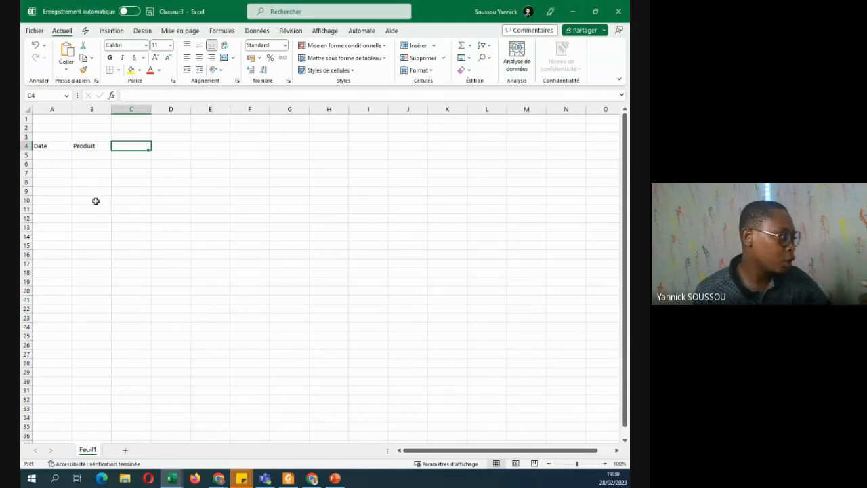
left_click(49, 146)
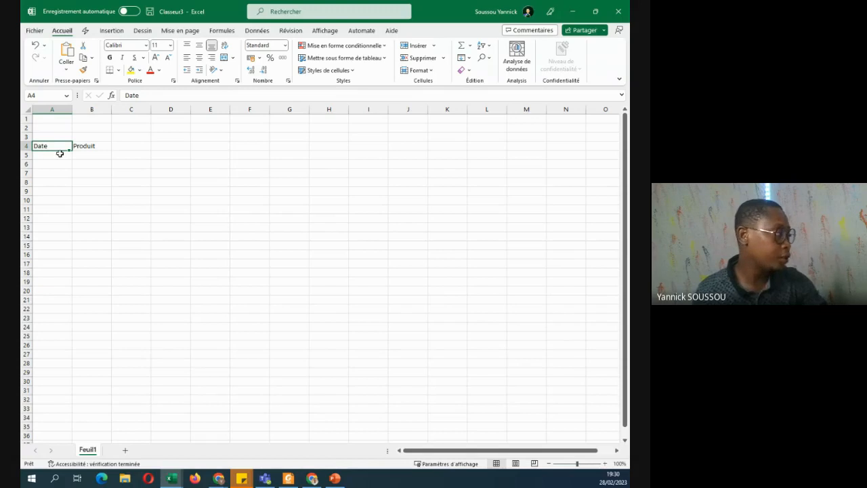
key("Return")
left_click(92, 147)
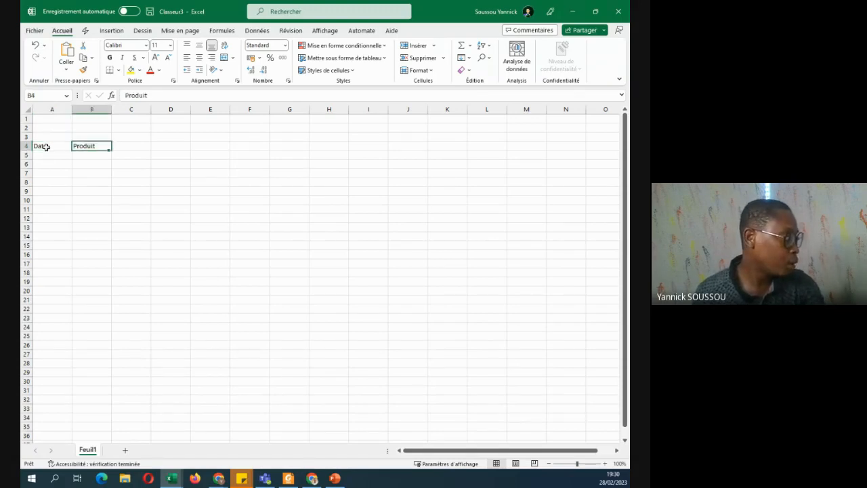
Enter the table headers Prix Unitaire in cell C4 and Quantite in cell D4.
left_click(134, 145)
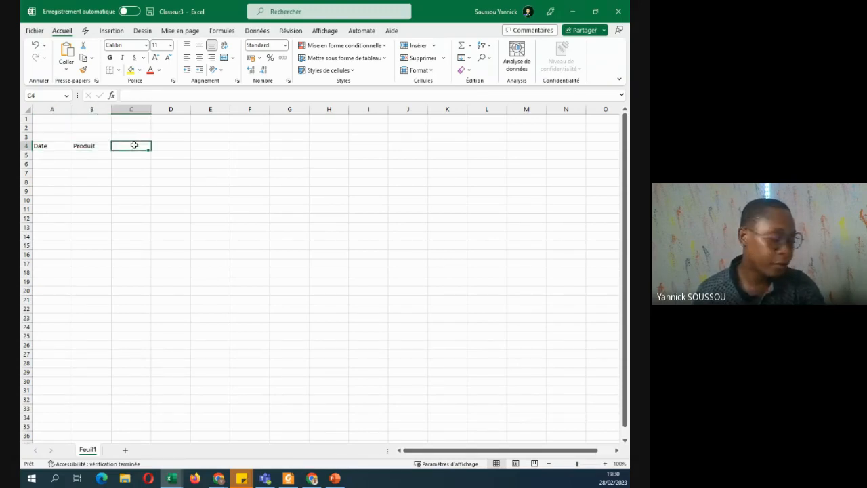
type("Pr")
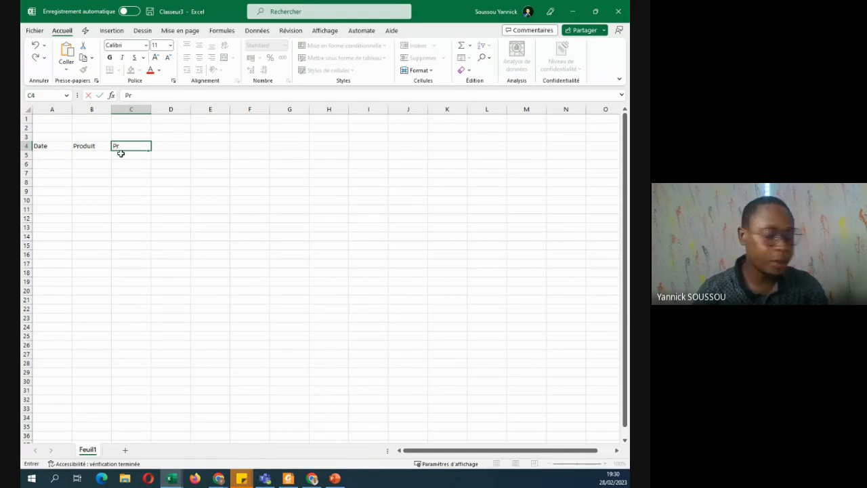
type("i")
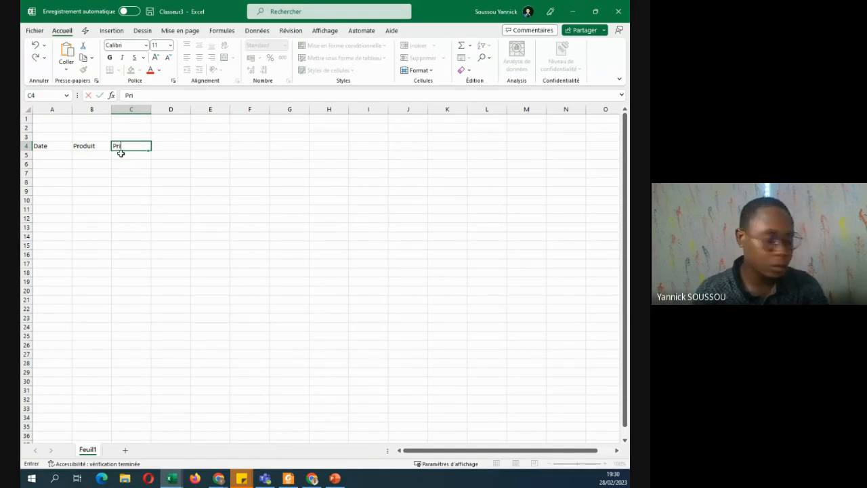
type("x")
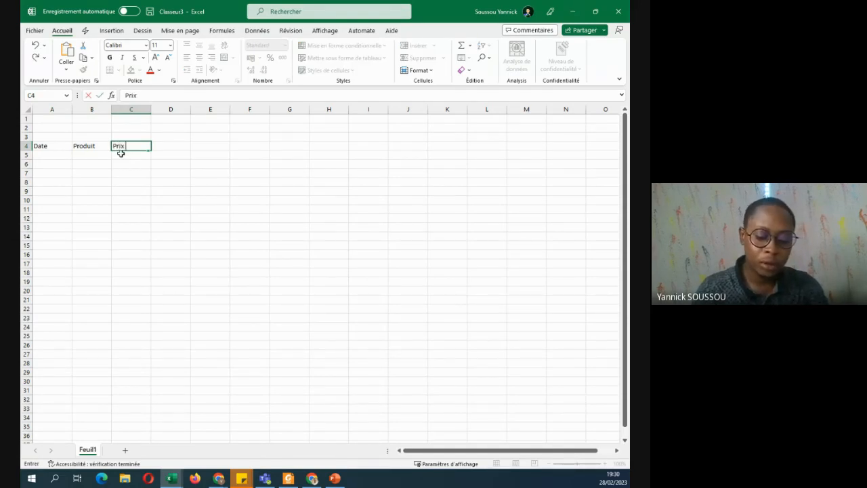
type(" Unitaire")
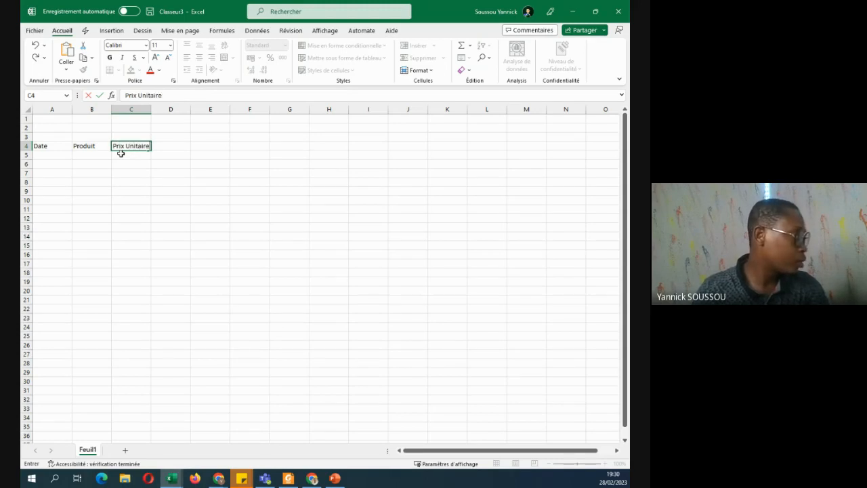
key("Tab")
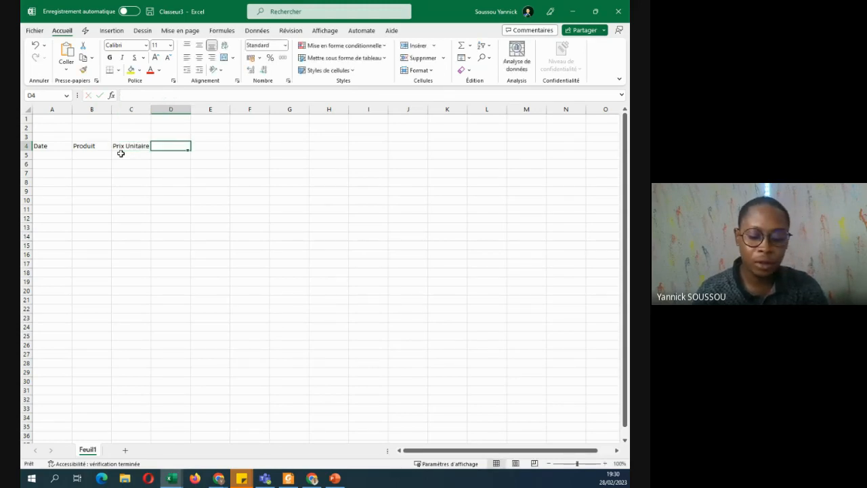
type("Q")
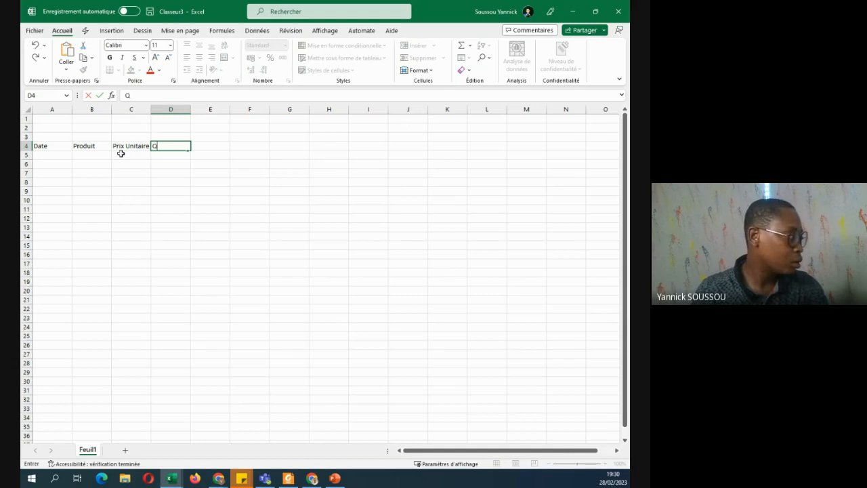
type("uante")
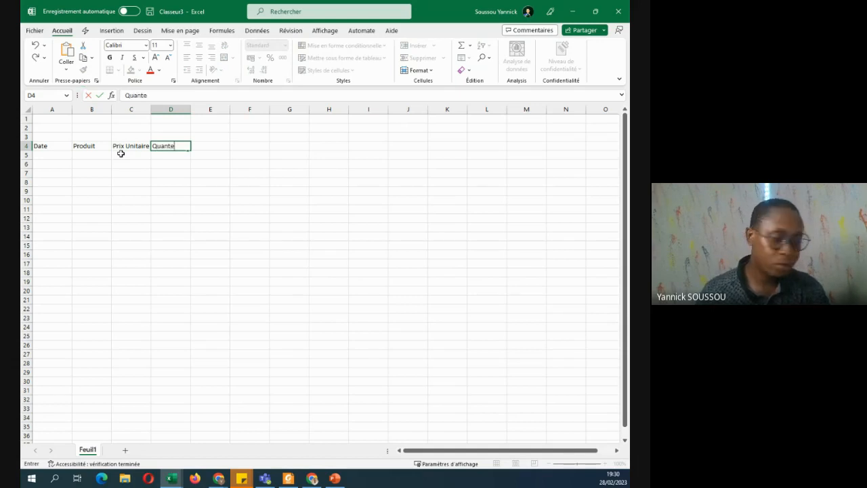
key("BackSpace")
type("ite")
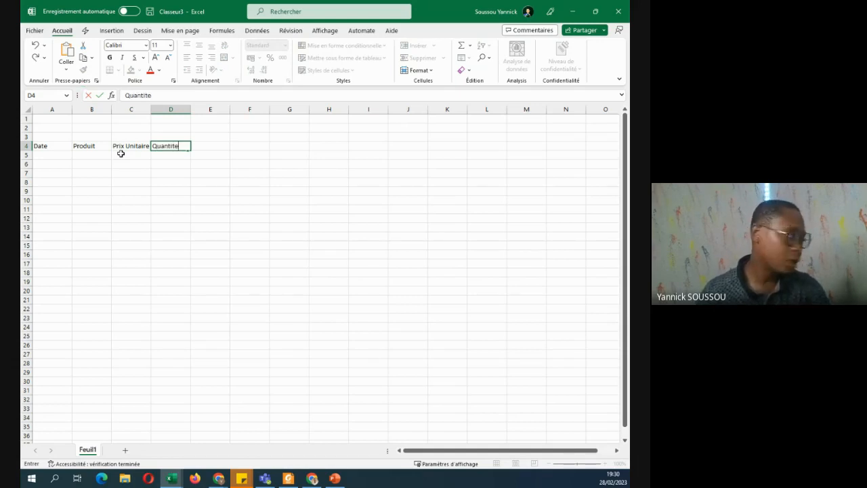
left_click(121, 154)
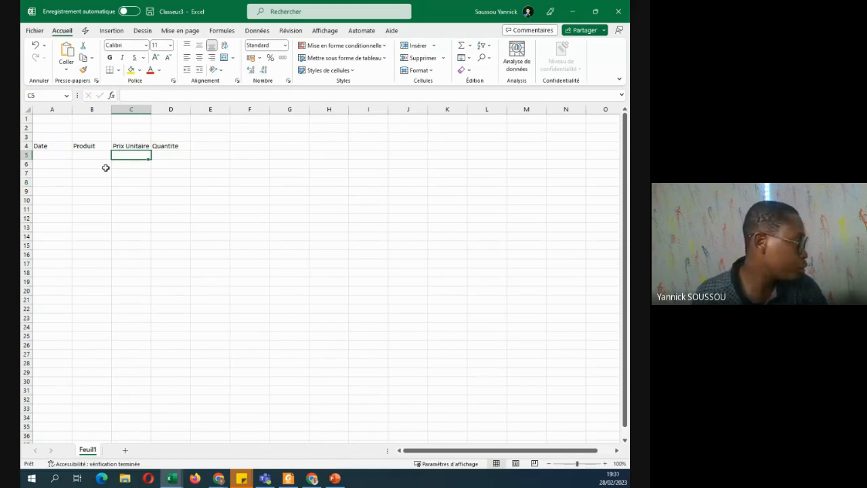
Fill row 5 with the date 27/02/2023, product Sucre, unit price 15 and quantity 600.
left_click(57, 155)
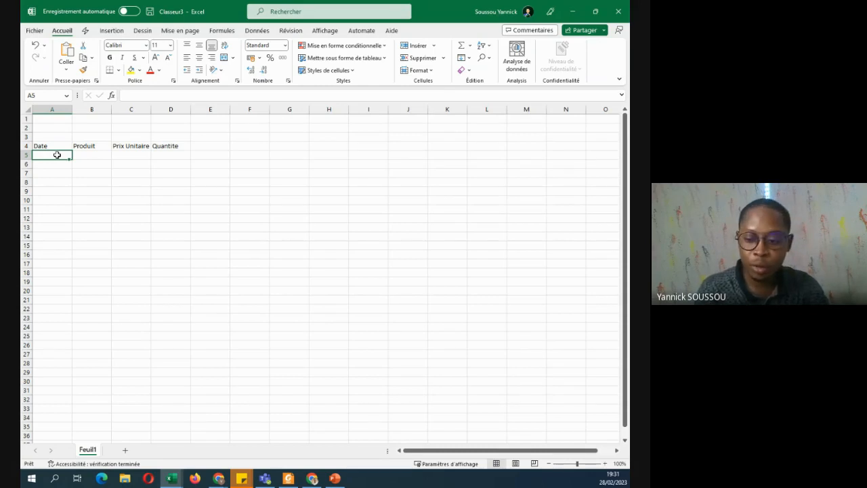
type("27/")
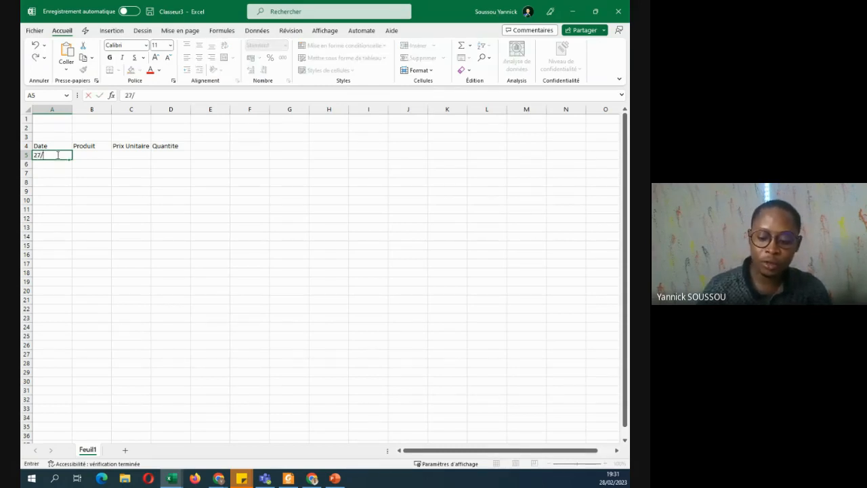
type("02/")
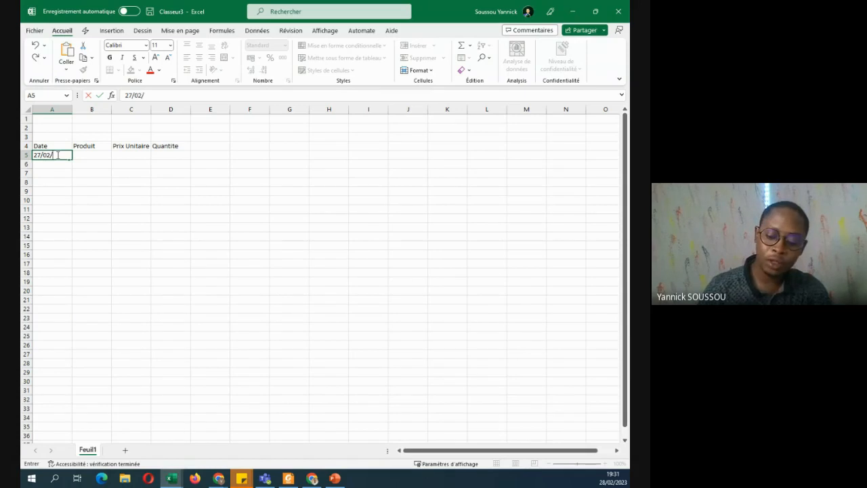
type("2023")
key("Tab")
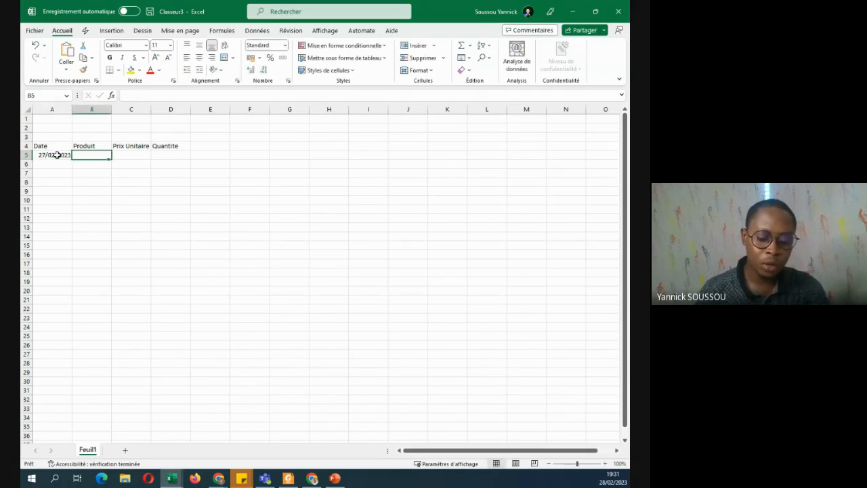
type("Sucre")
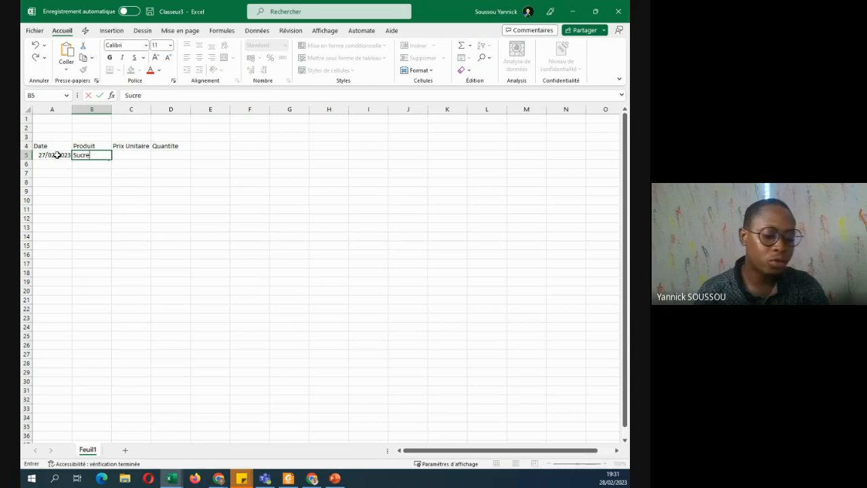
key("Tab")
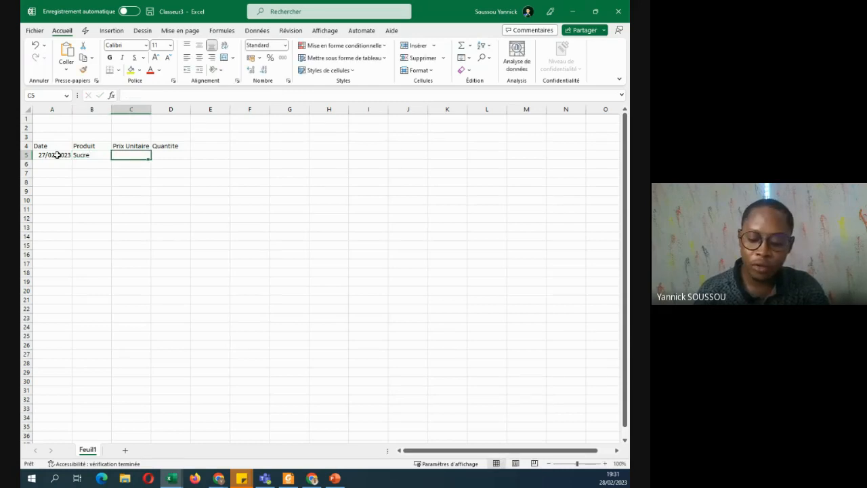
type("15")
key("Tab")
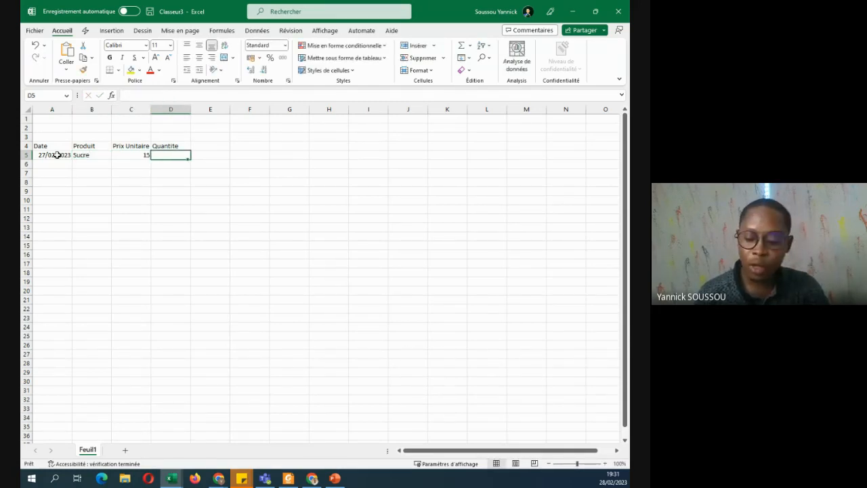
type("600")
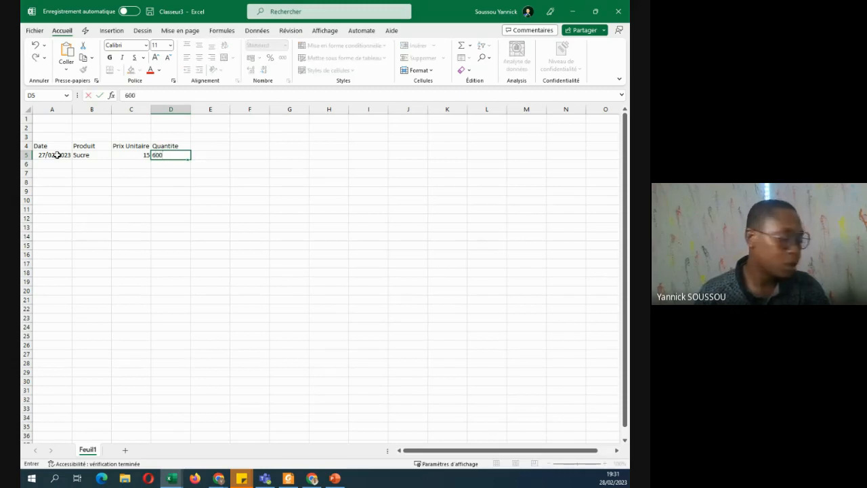
key("Return")
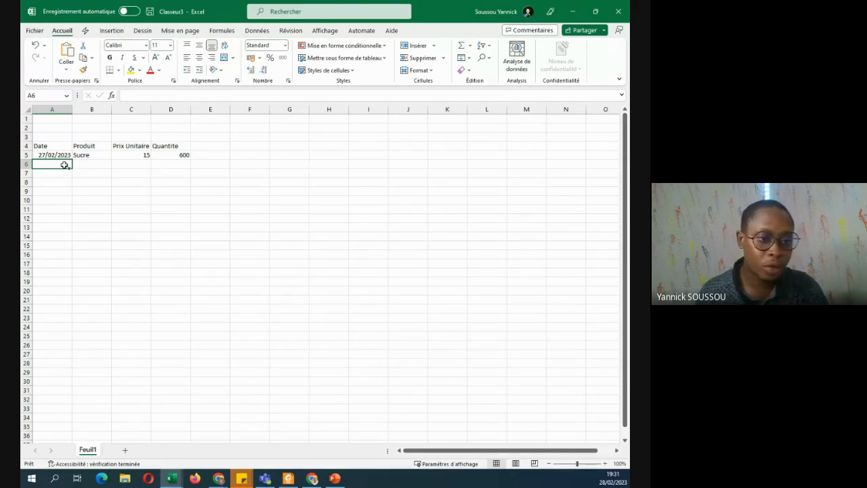
Start the second record in row 6 with the date 27/02/2023 and the product Mayonaire.
type("27/02")
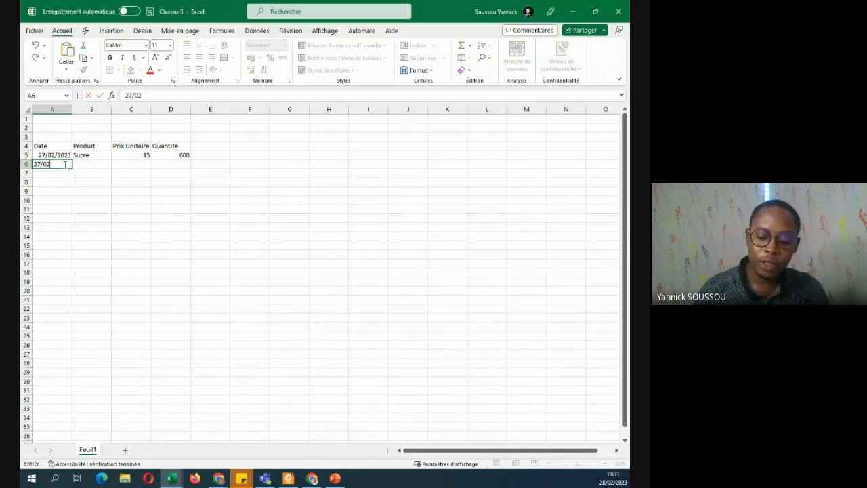
type("/2023")
key("Tab")
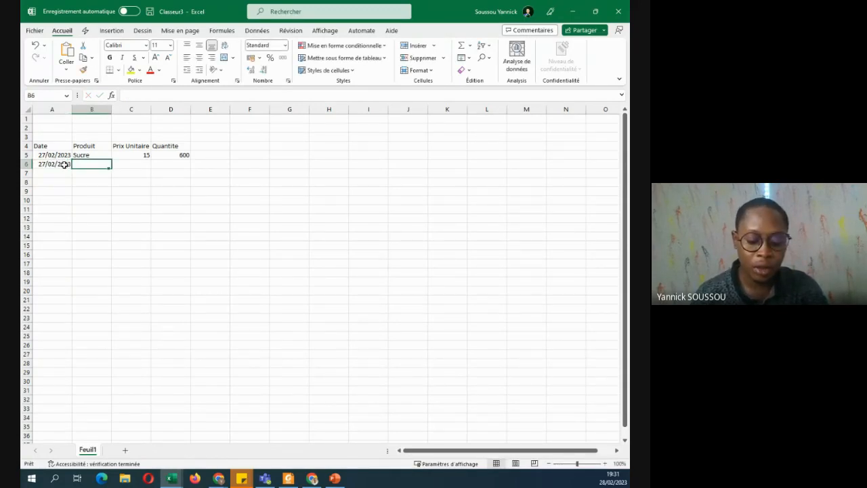
type("Ma")
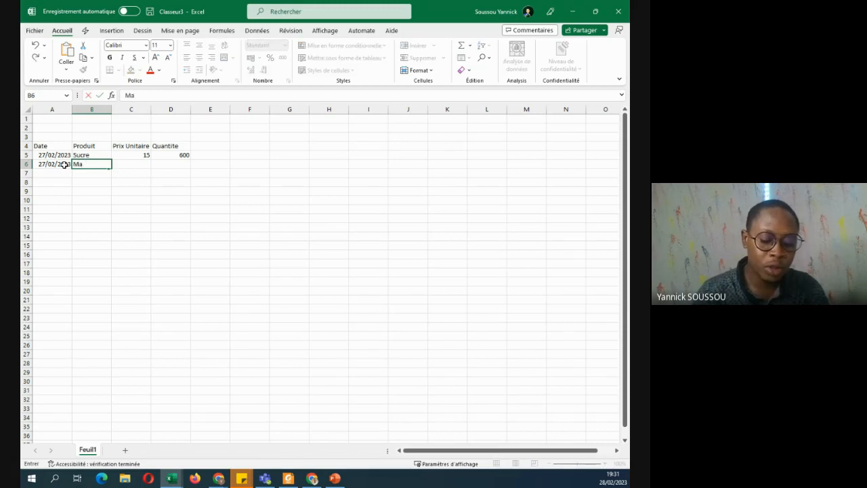
type("yo")
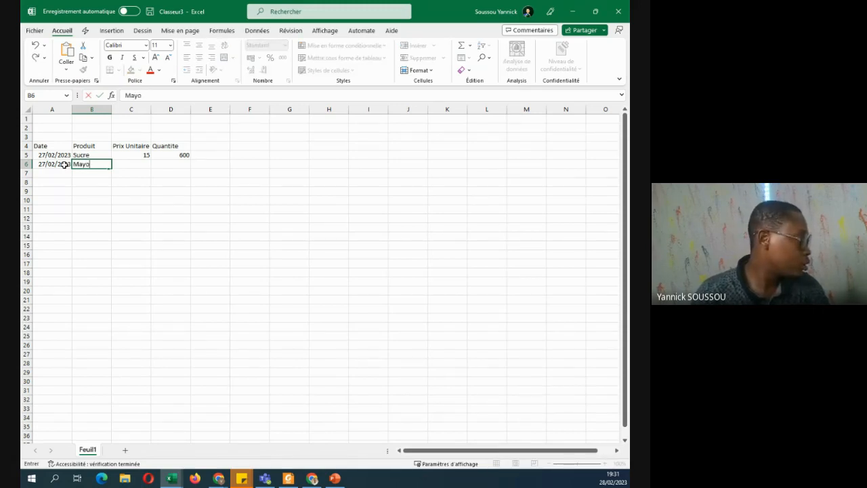
type("naire")
key("Tab")
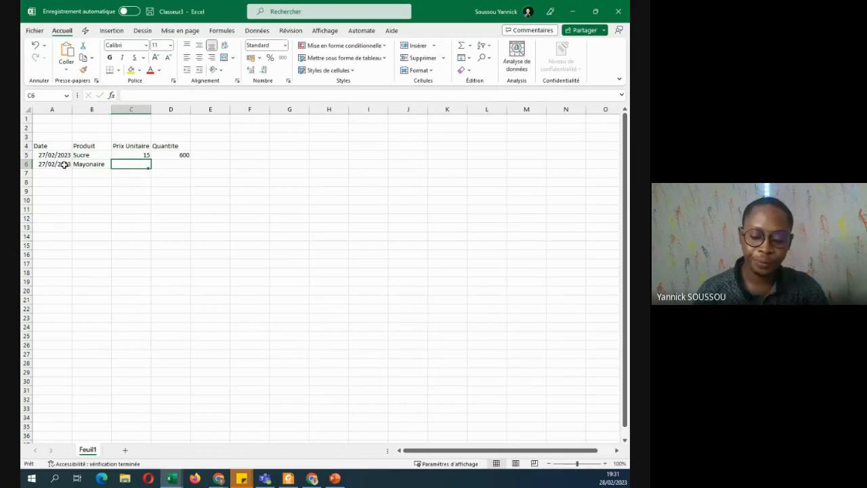
Extend the product name in cell B6 to read "Mayonaire peteite B".
key("Left")
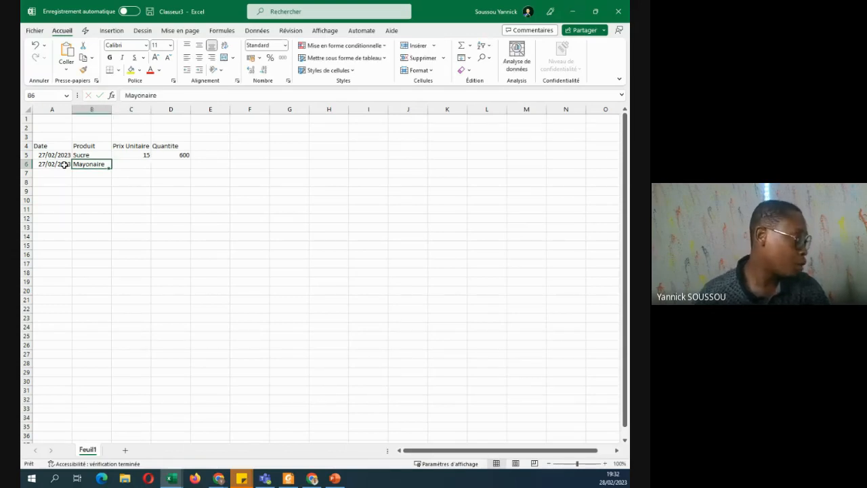
double_click(108, 167)
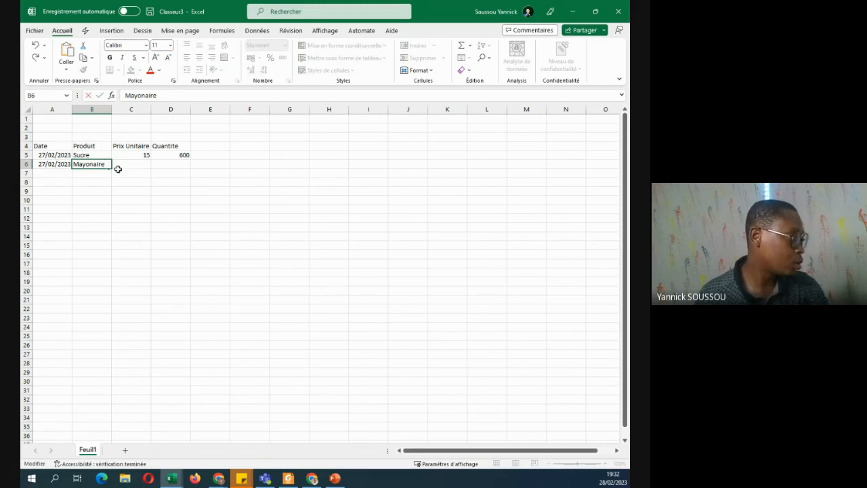
type("petei")
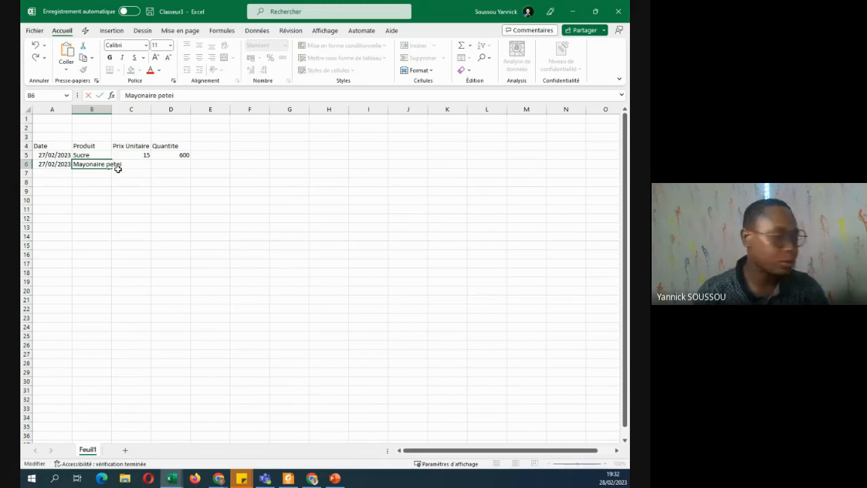
type("te po")
key("BackSpace")
key("BackSpace")
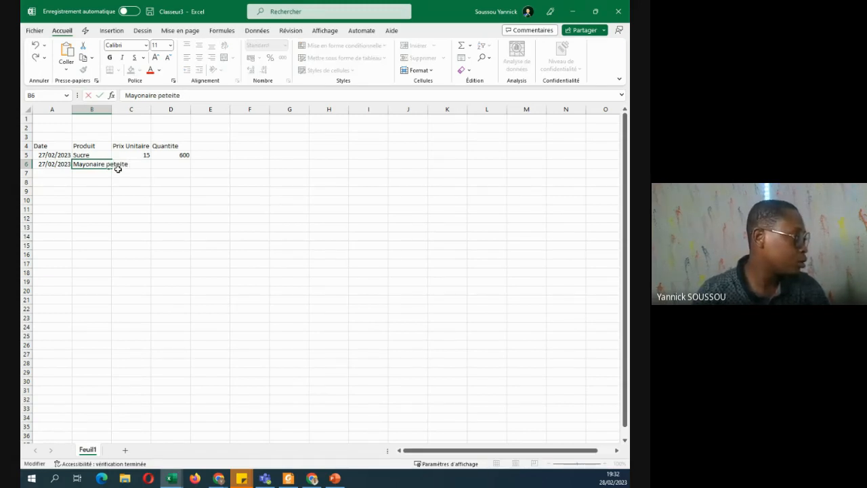
type("B")
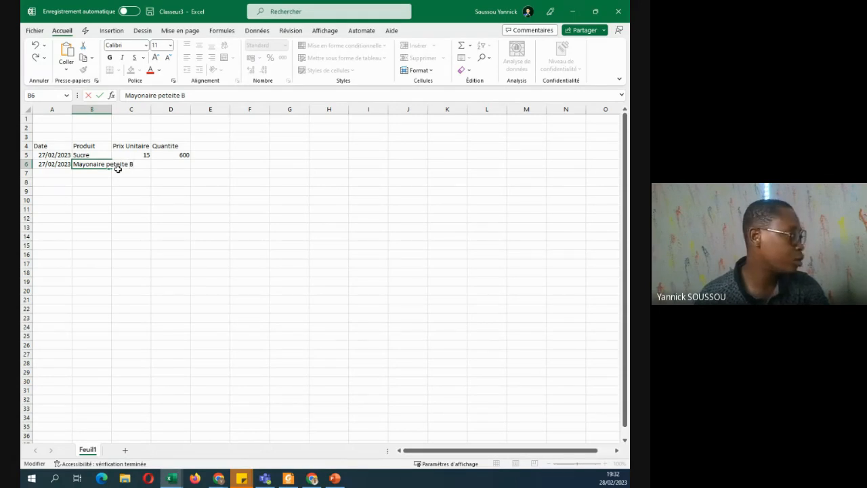
left_click(162, 166)
Enter the unit price 5 in cell C6 and the quantity 600 in cell D6.
left_click(140, 163)
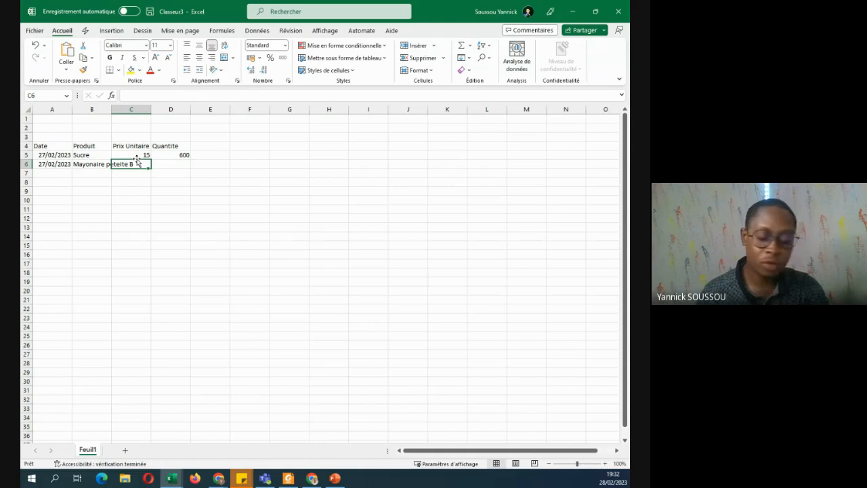
type("5")
key("Tab")
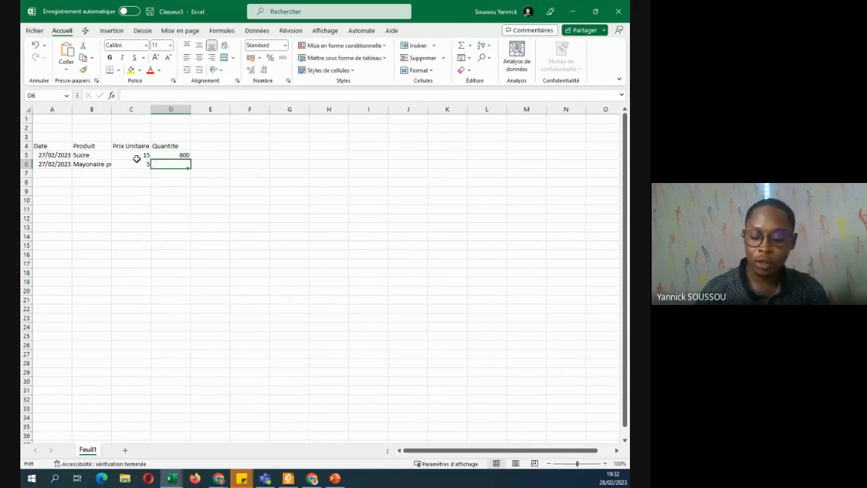
type("600")
key("Return")
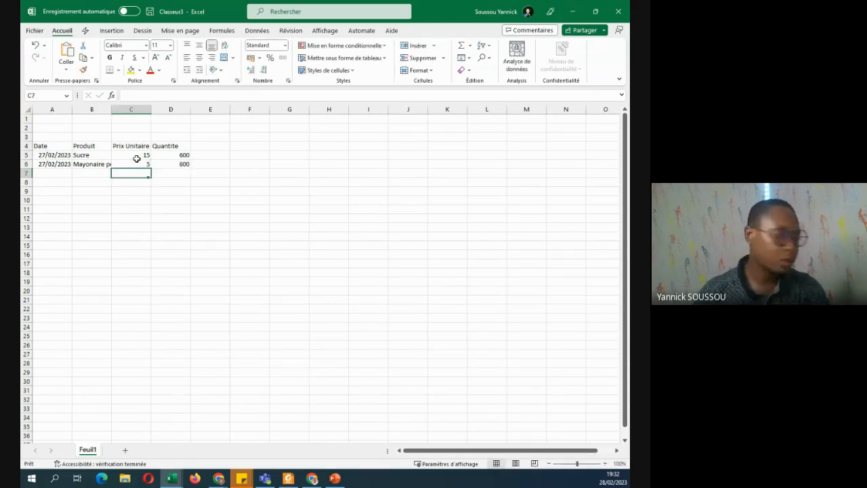
Change the quantity in cell D6 to 800, and select the product name in cell B6.
left_click(167, 164)
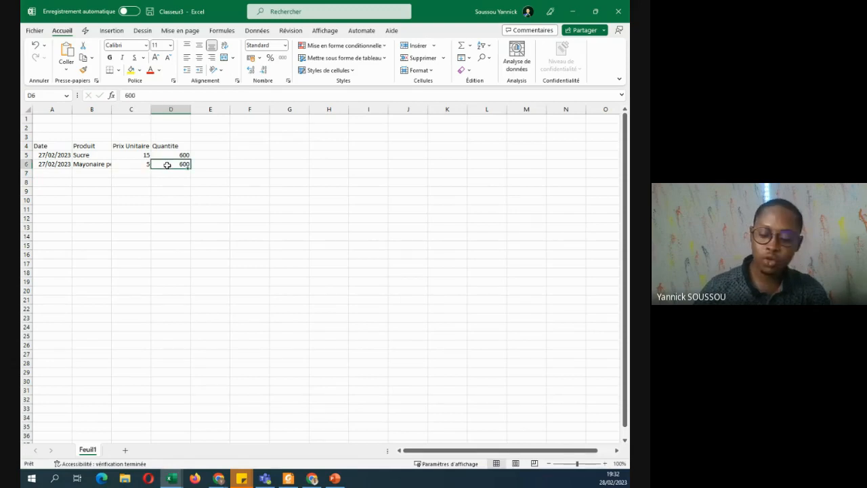
type("800")
key("Return")
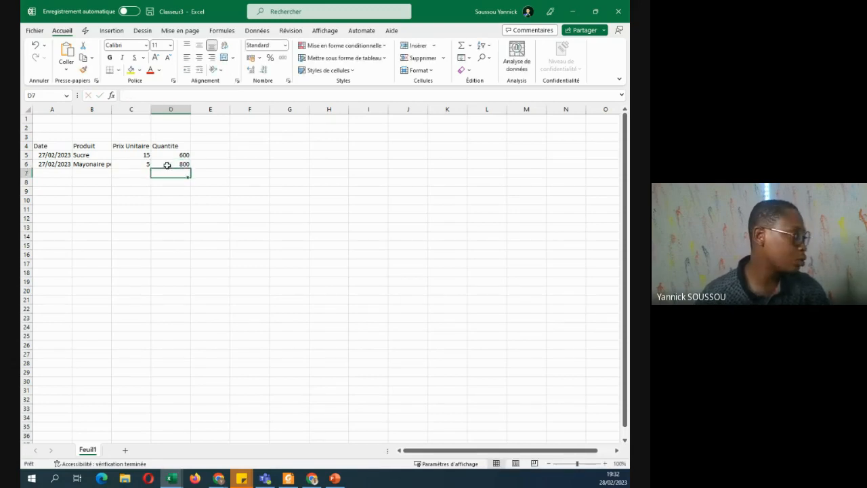
left_click(93, 165)
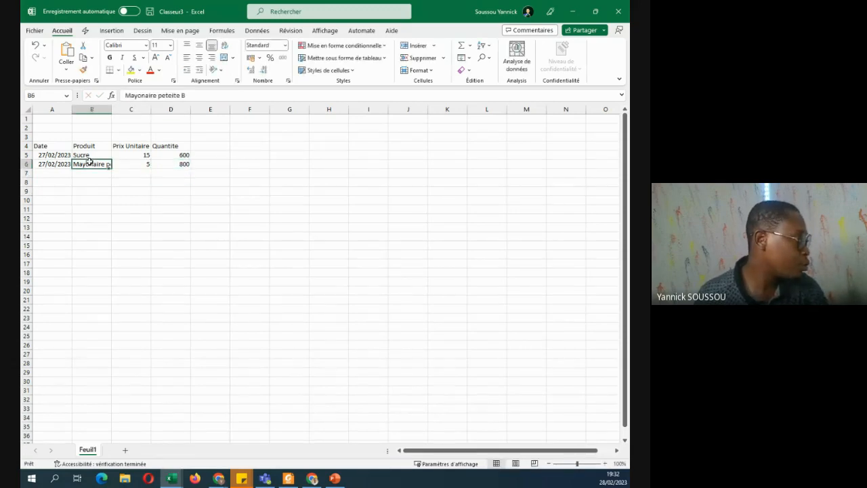
Fit column B's width to its contents and correct the product name in cell B6 to "Mayonaire petite B".
double_click(111, 109)
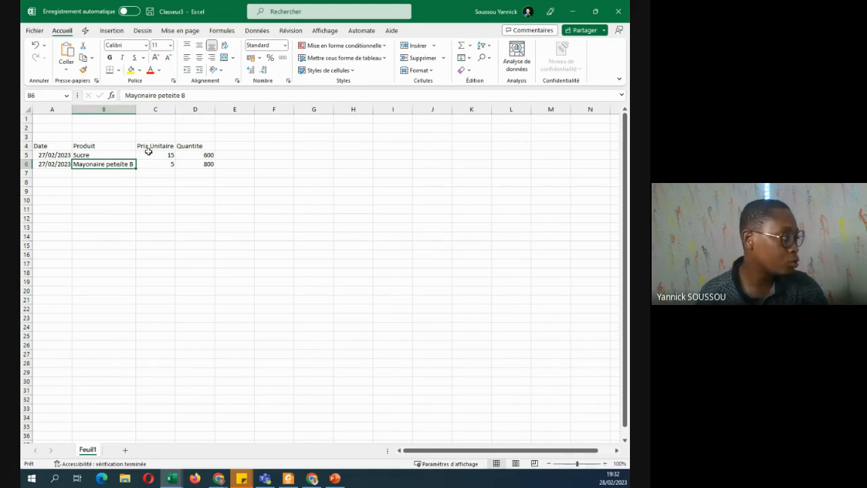
double_click(120, 166)
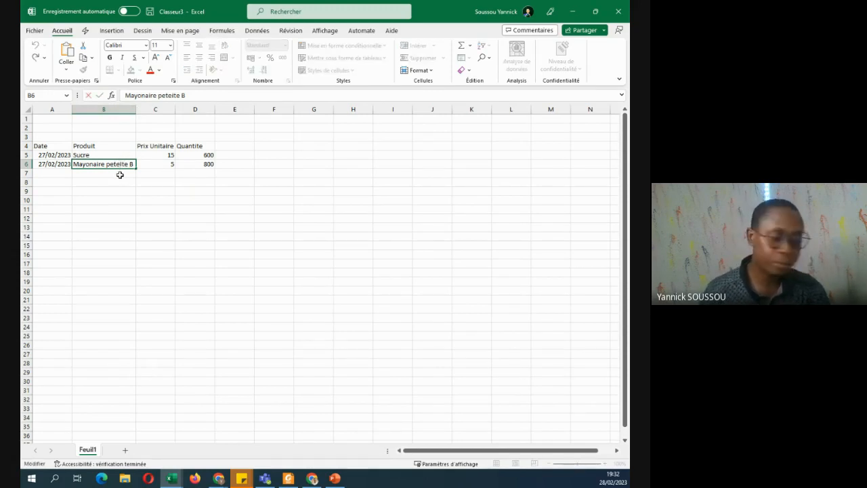
key("BackSpace")
key("Return")
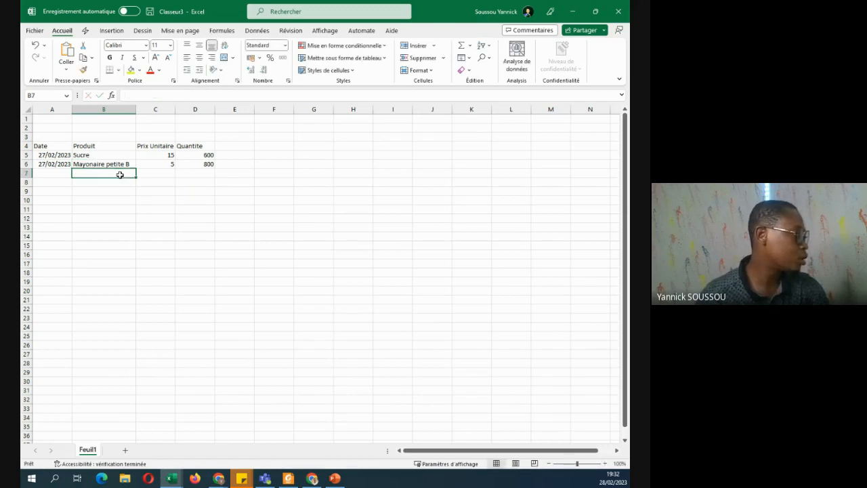
Start a third record in row 7 with the date 27/02/2023 and the product "Mayonaire Grde B".
left_click(54, 175)
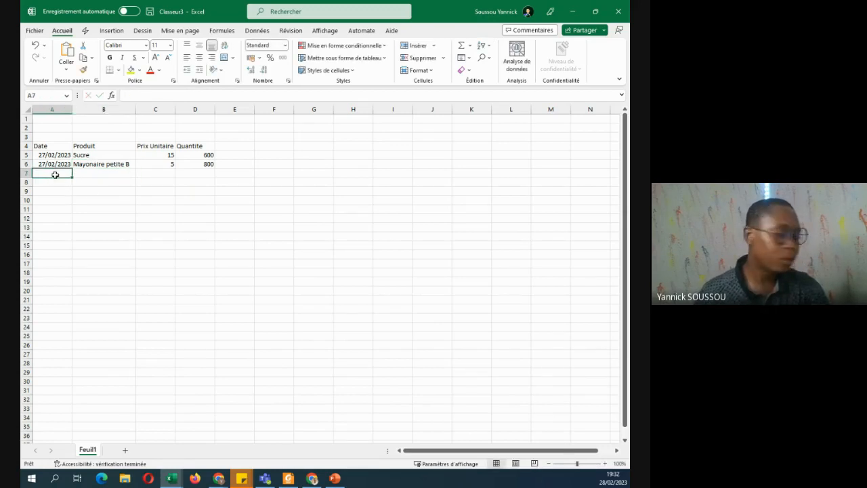
type("27/02/")
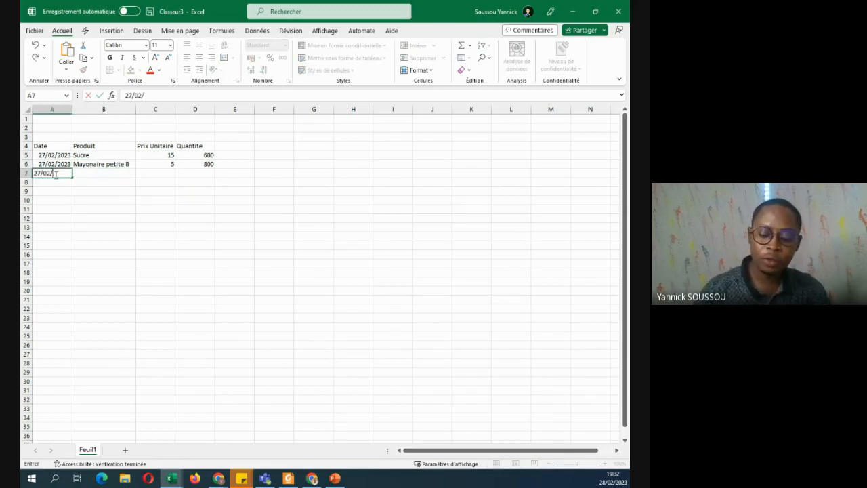
type("2023")
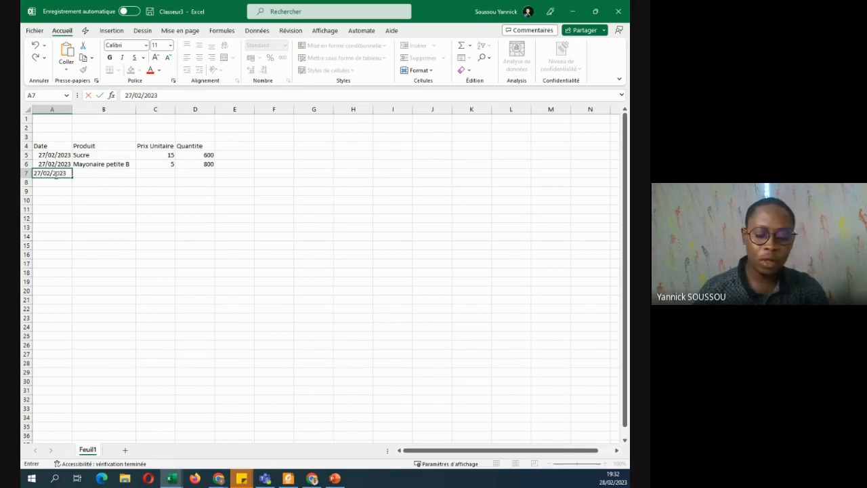
key("Tab")
type("M")
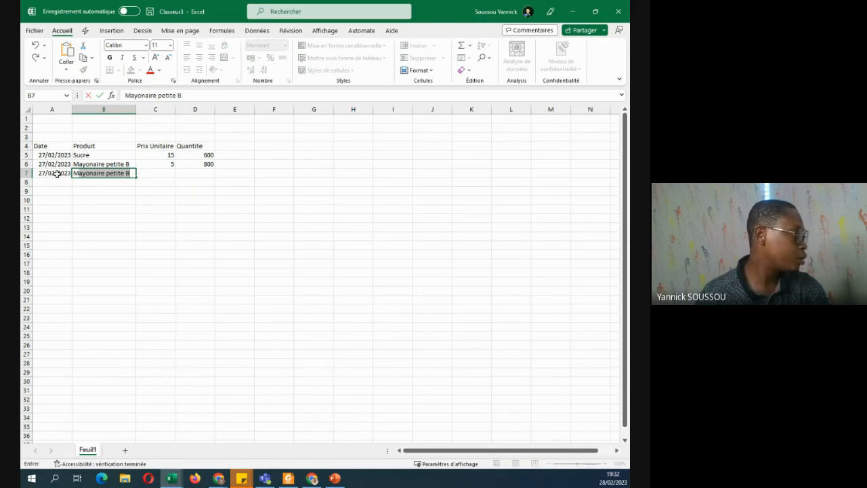
left_click(174, 96)
left_click_drag(174, 96, 160, 97)
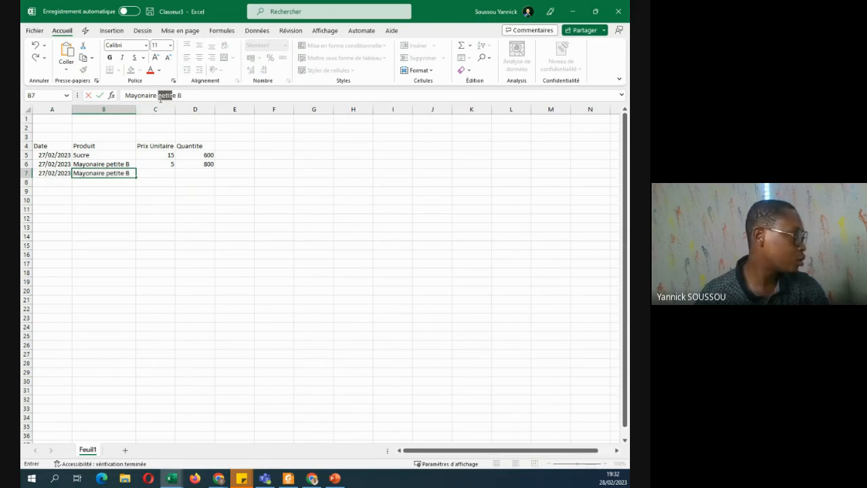
key("BackSpace")
type("G")
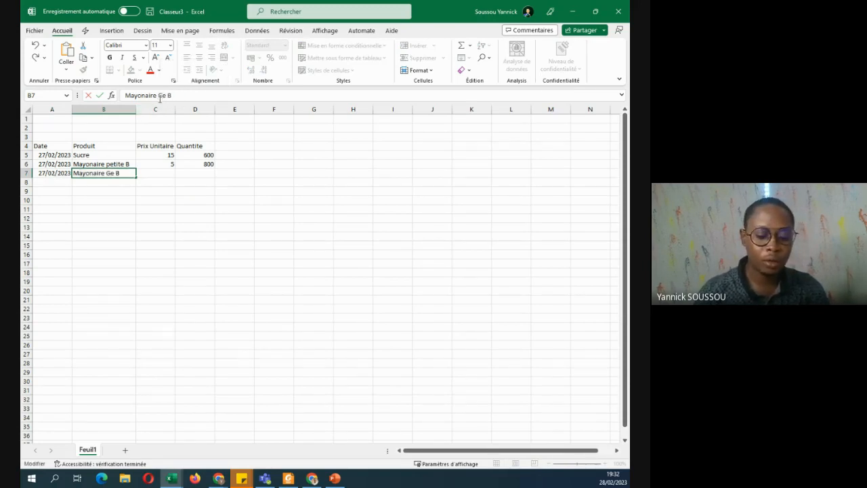
type("rd")
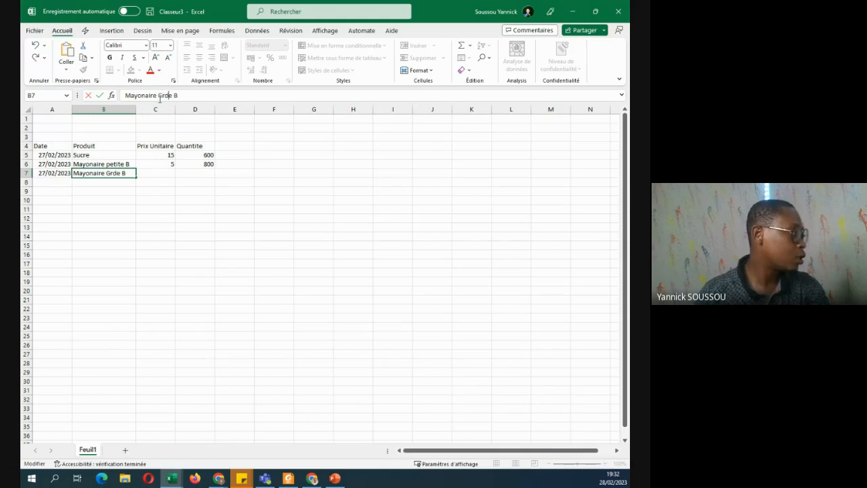
Enter the unit price 2 in cell C7 and the quantity 1500 in cell D7.
left_click(165, 169)
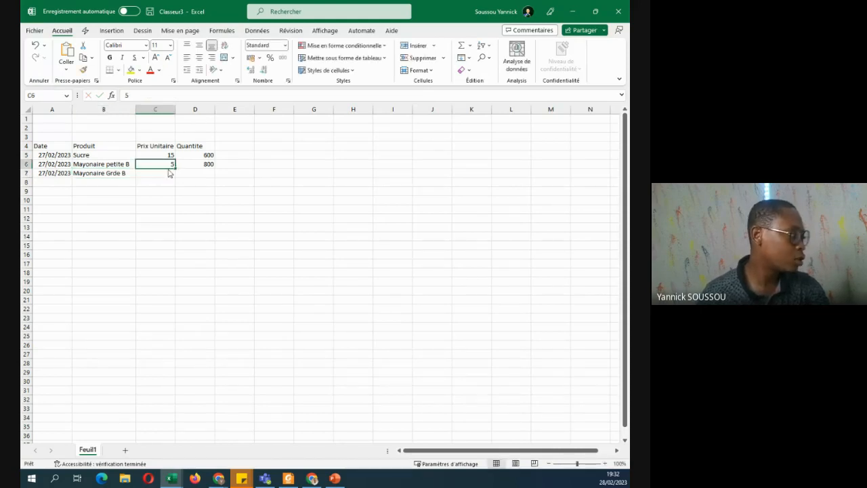
type("2")
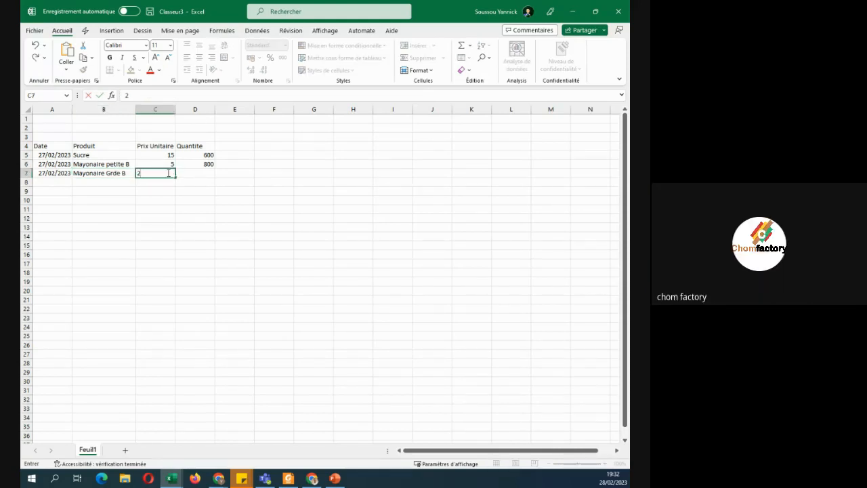
left_click(197, 172)
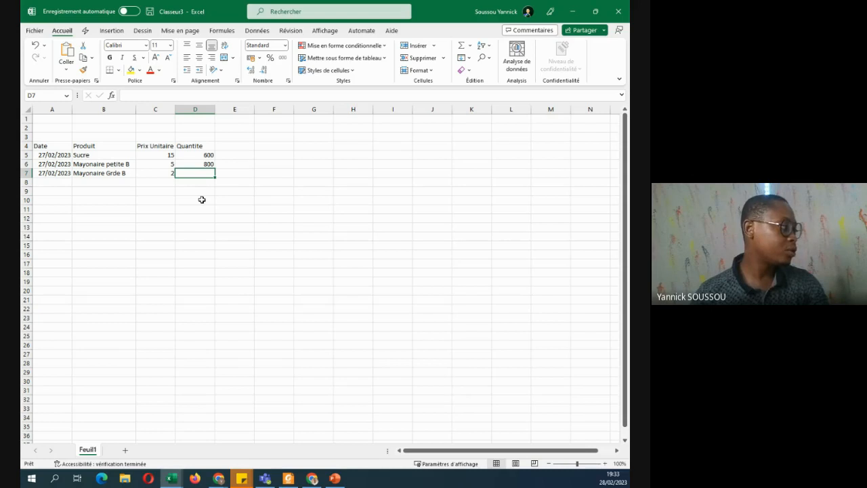
type("15")
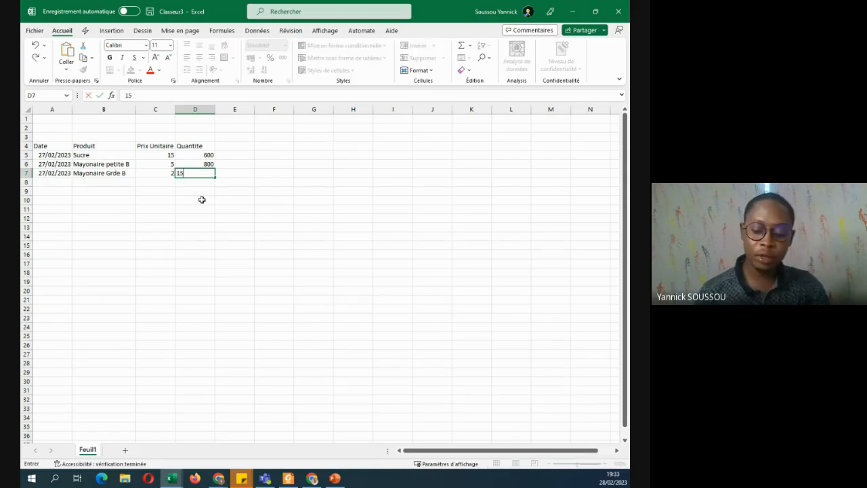
type("00")
key("Return")
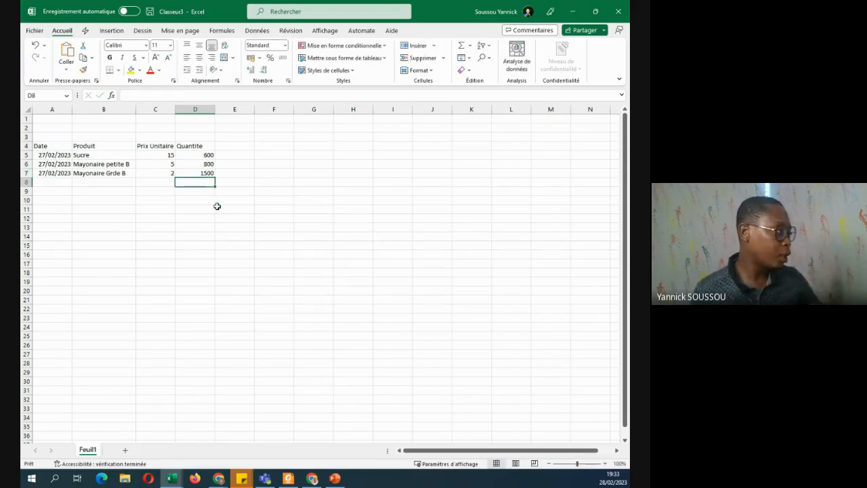
Select the three records in A5:D7, and switch to the Tableau des ventes.xlsx workbook with cell A2 selected on the DATA sheet.
left_click_drag(58, 155, 207, 174)
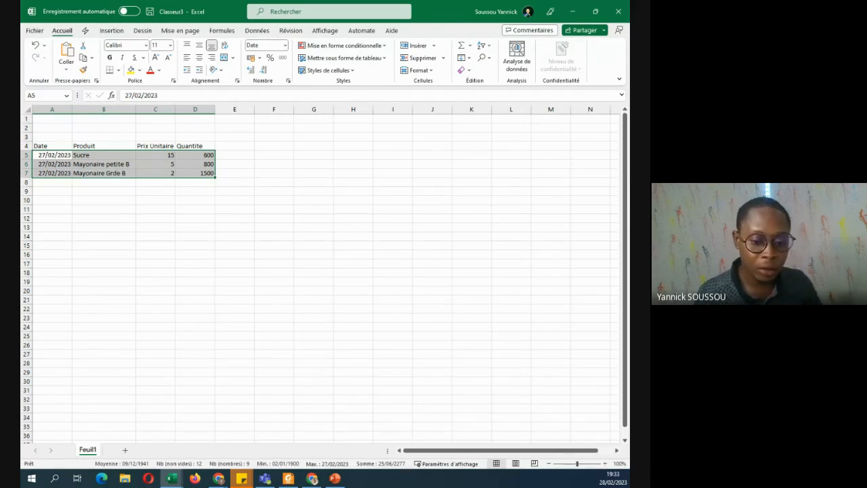
key("alt+Tab")
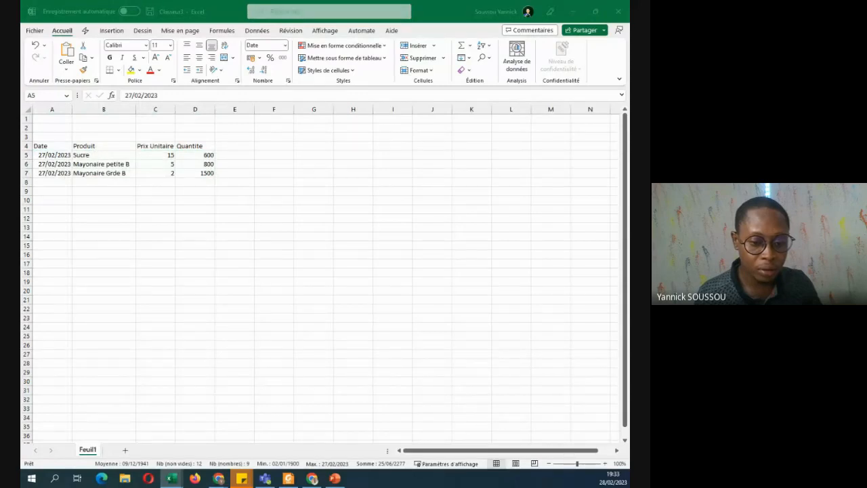
key("super+d")
key("super+d")
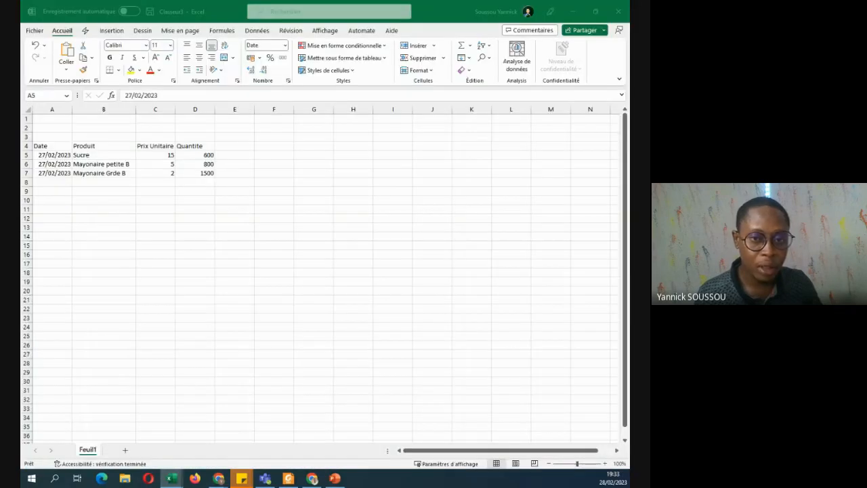
left_click_drag(246, 35, 296, 1)
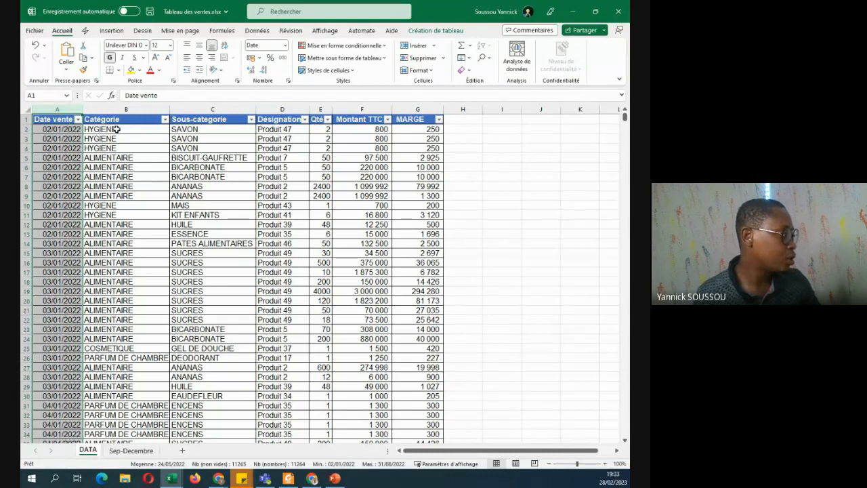
left_click(73, 129)
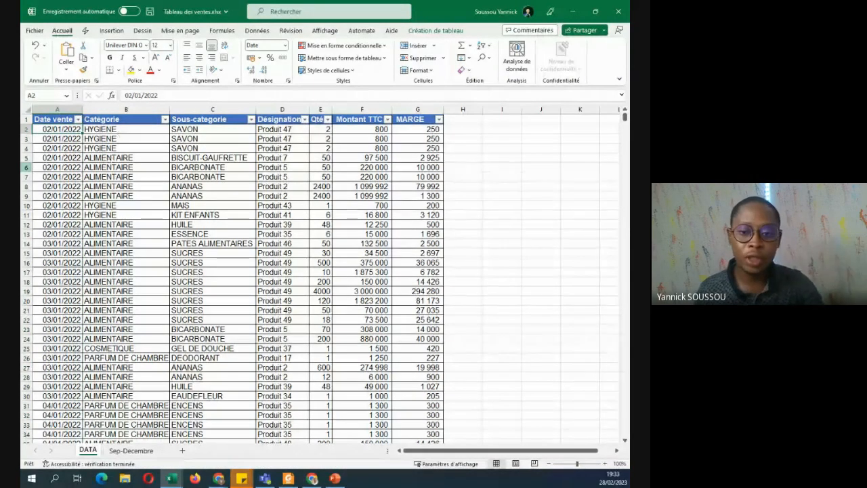
key("alt+Tab")
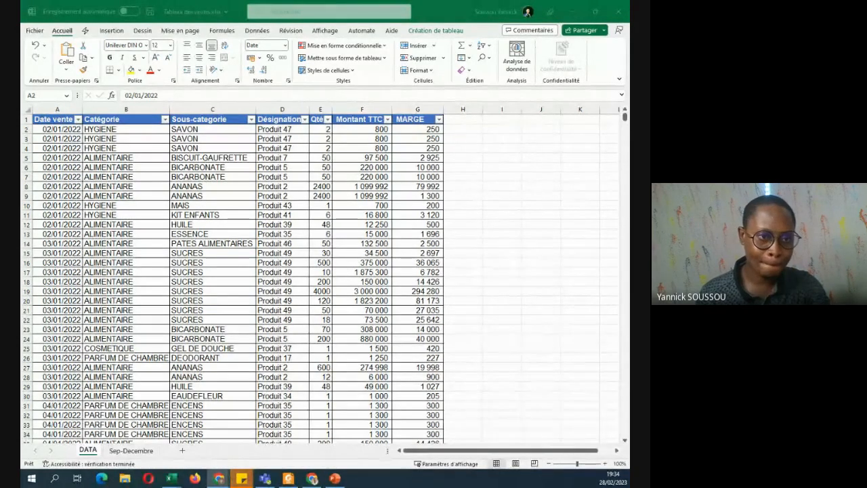
key("super+e")
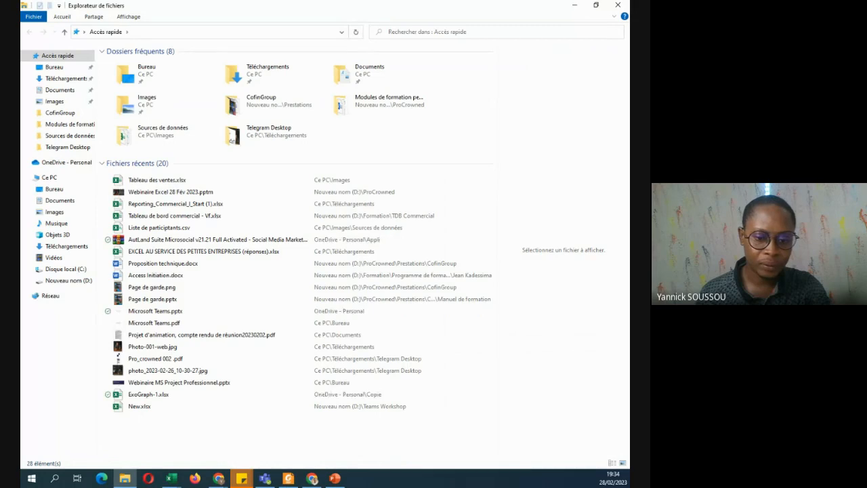
left_click(124, 478)
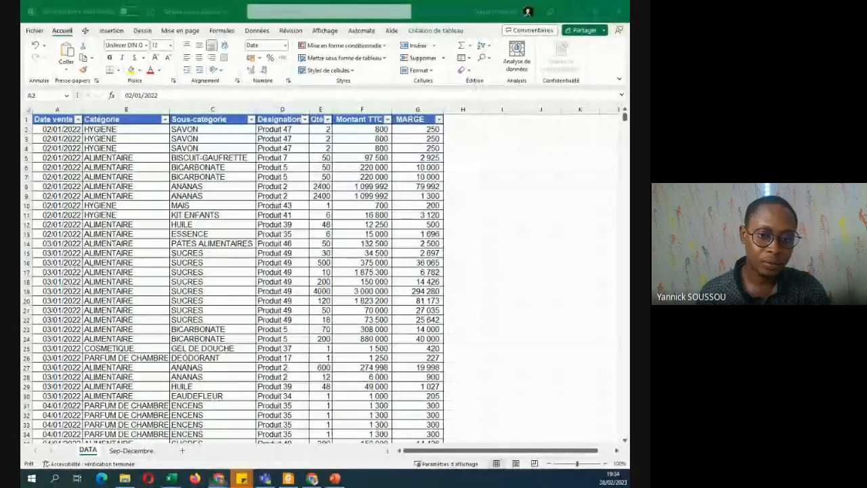
left_click(124, 478)
left_click(218, 478)
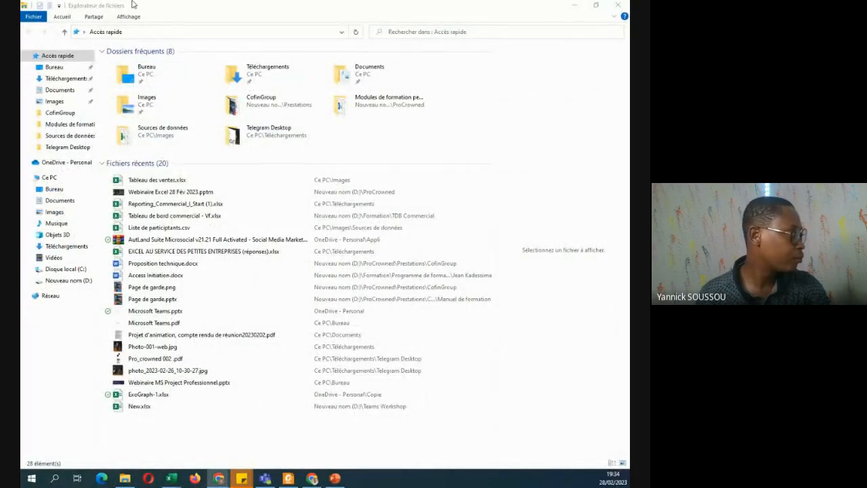
left_click_drag(296, 4, 300, 0)
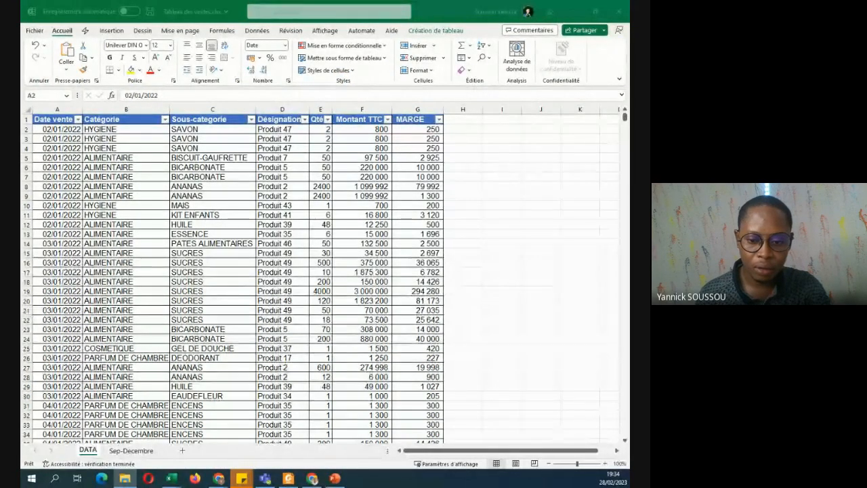
key("alt+Tab")
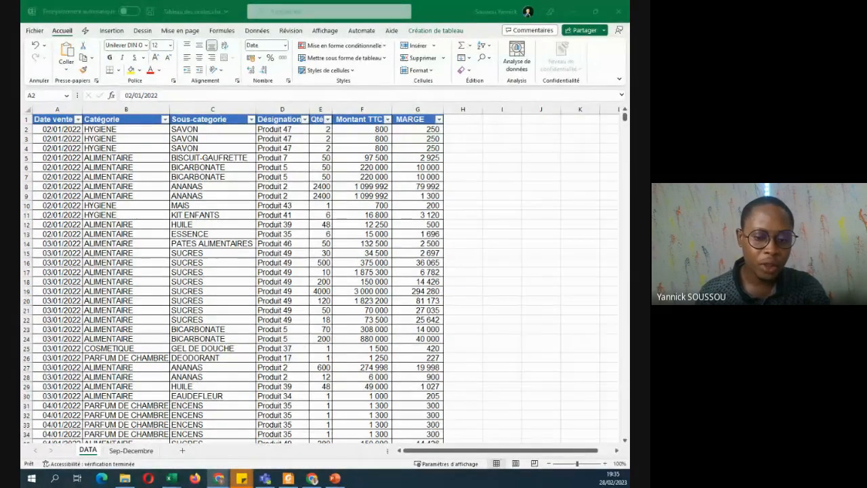
Switch to Chrome and load the copied Google Sheets link to the Tableau des ventes file in a new tab.
key("alt+Tab")
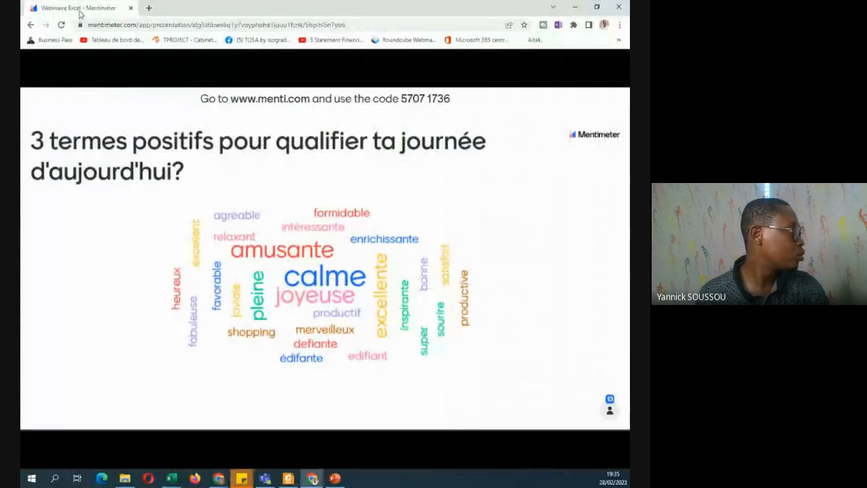
left_click(149, 7)
key("ctrl+v")
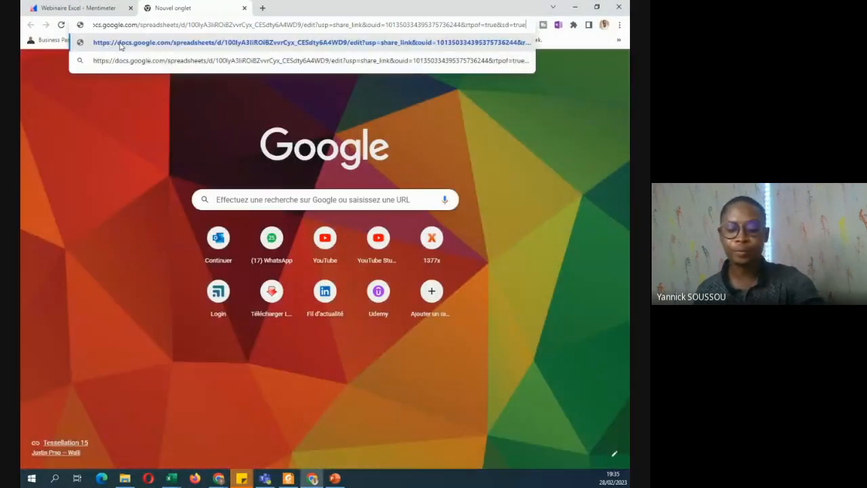
left_click(105, 58)
key("Return")
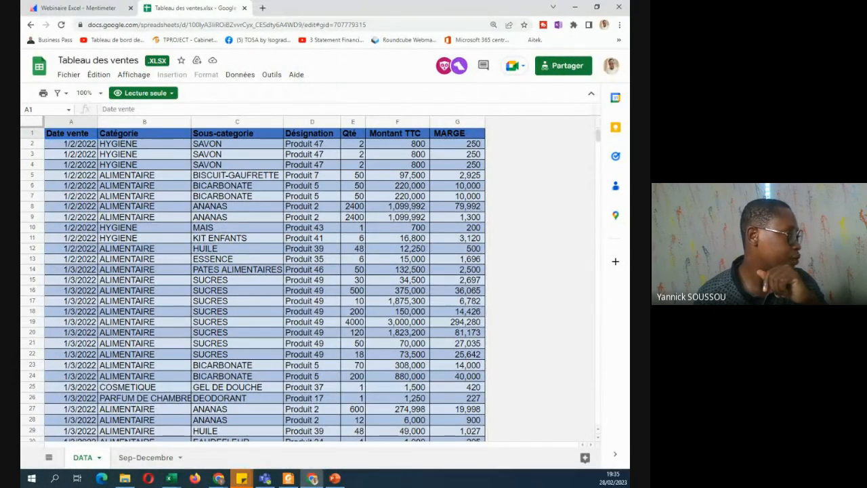
Show the available download formats for the shared Tableau des ventes spreadsheet, including Microsoft Excel (XLSX).
left_click(66, 76)
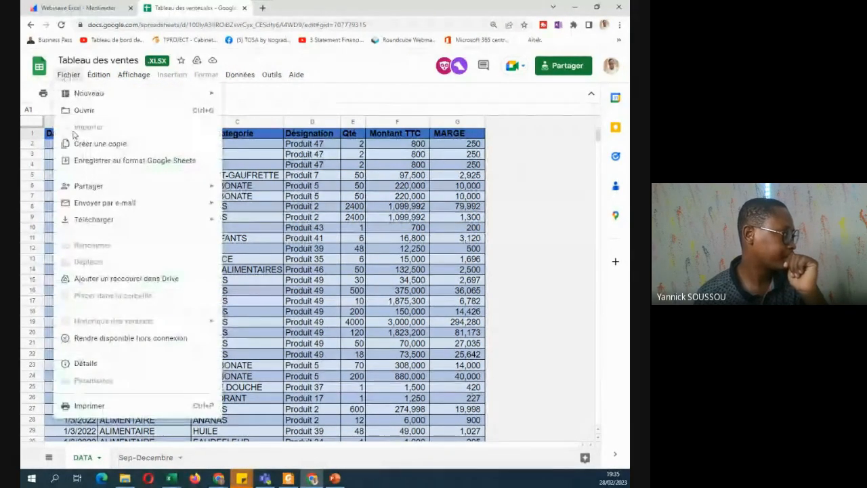
mouse_move(119, 222)
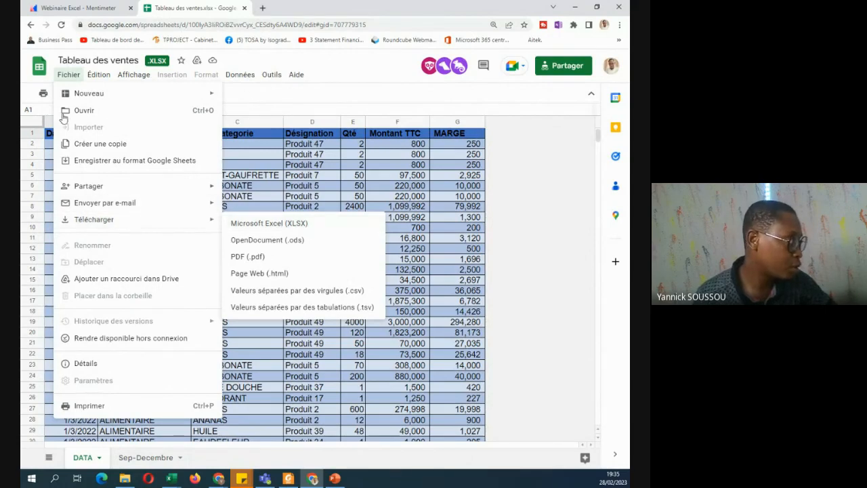
left_click(69, 75)
left_click(70, 75)
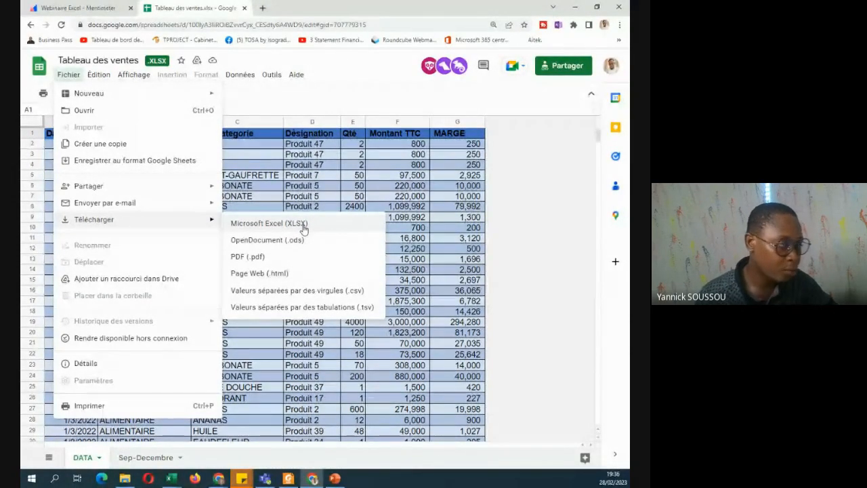
Return to the Tableau des ventes.xlsx workbook in Excel and select cell C4 on the DATA sheet.
left_click(92, 6)
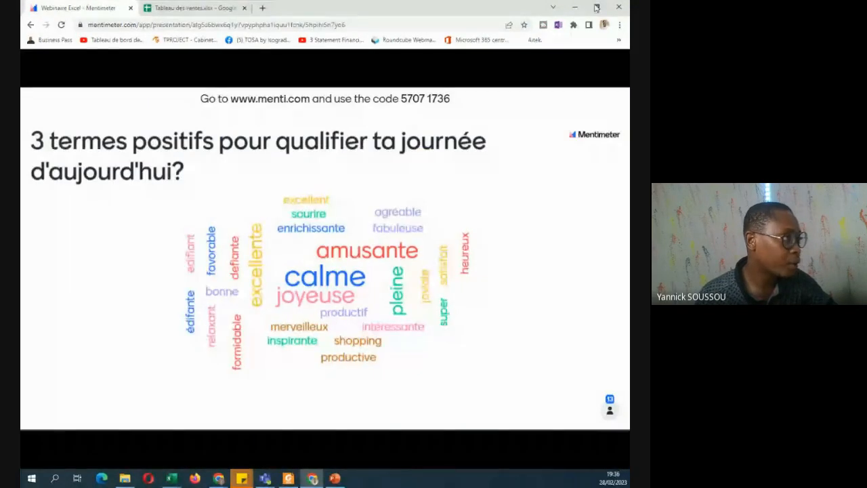
left_click(576, 6)
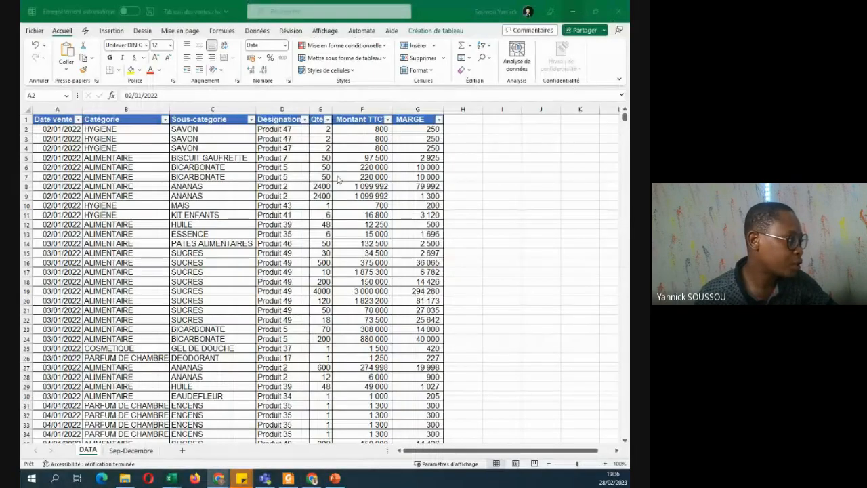
left_click(255, 149)
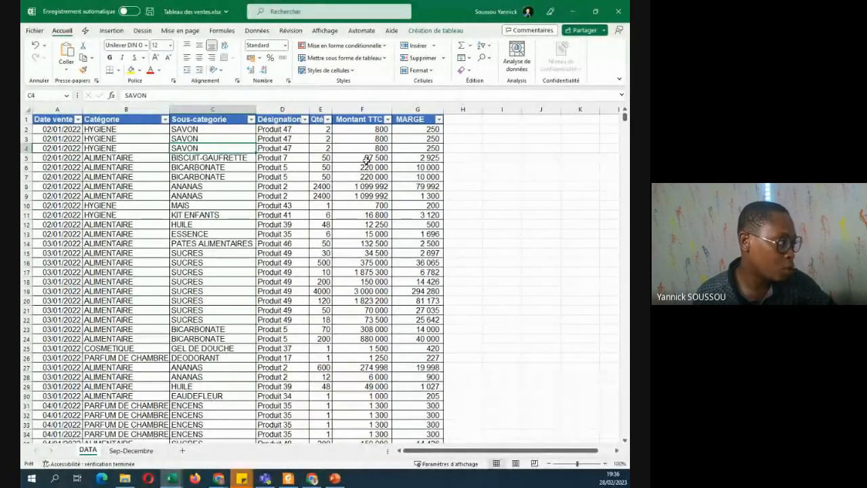
Select cell C10 in the sales table on the DATA sheet.
left_click(294, 129)
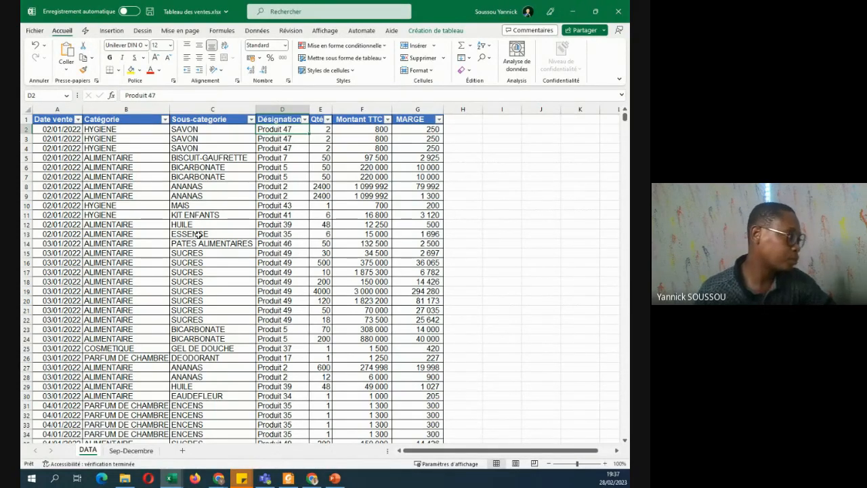
left_click(374, 206)
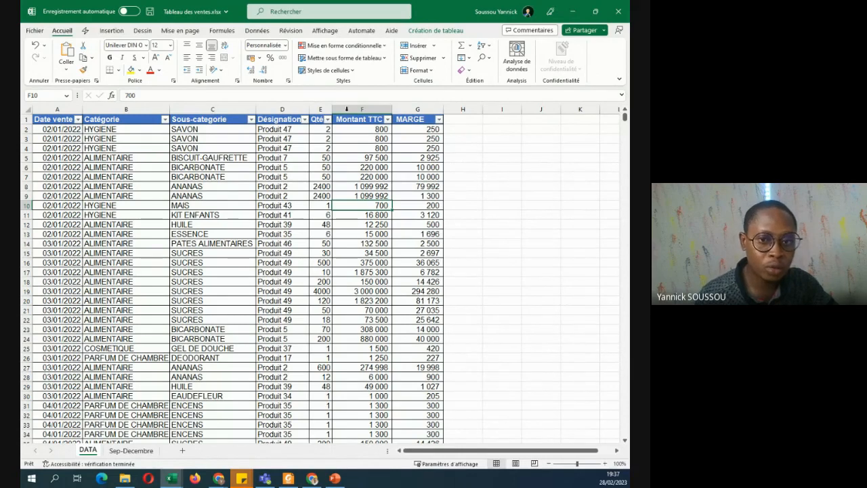
key("alt+Tab")
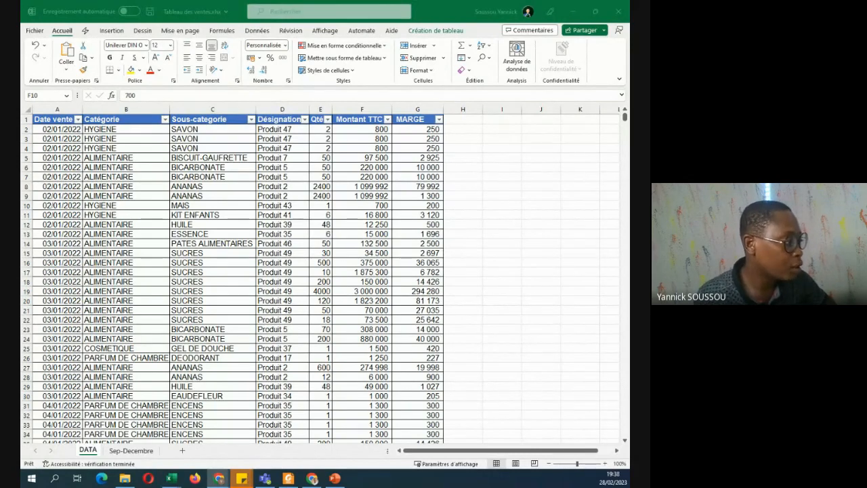
left_click(196, 207)
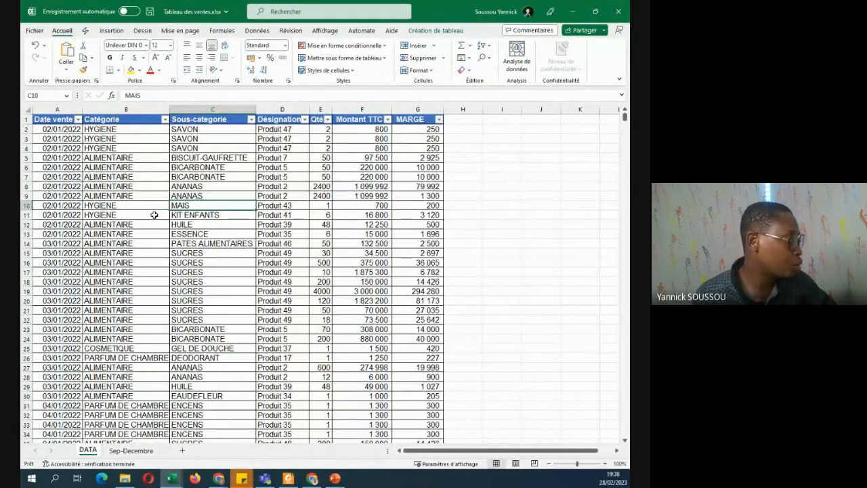
Review the recommended pivot table suggestions based on Tableau1, and close the suggestions.
left_click(113, 32)
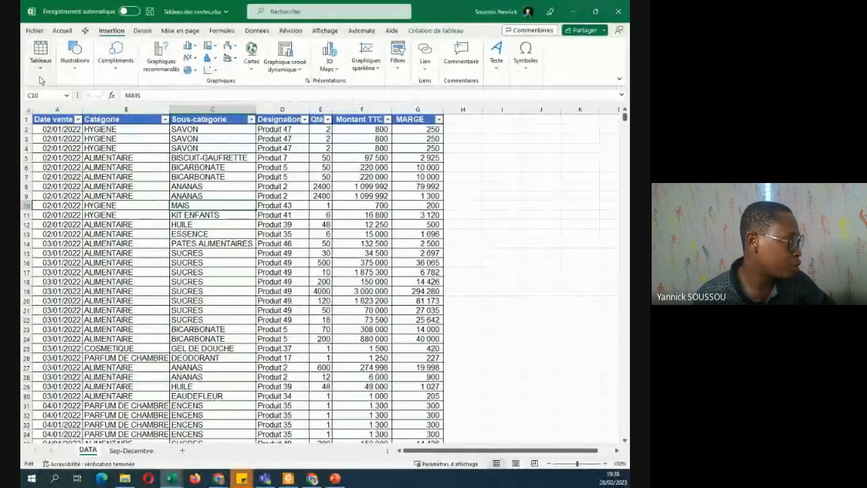
left_click(41, 56)
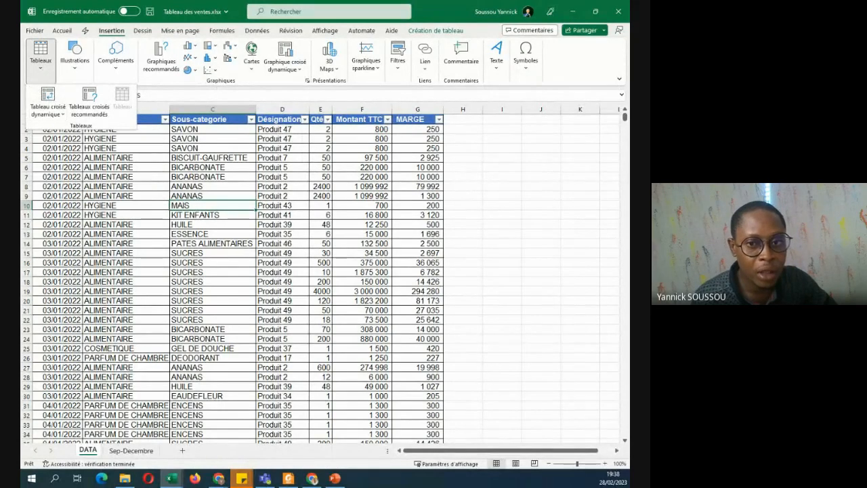
left_click(48, 99)
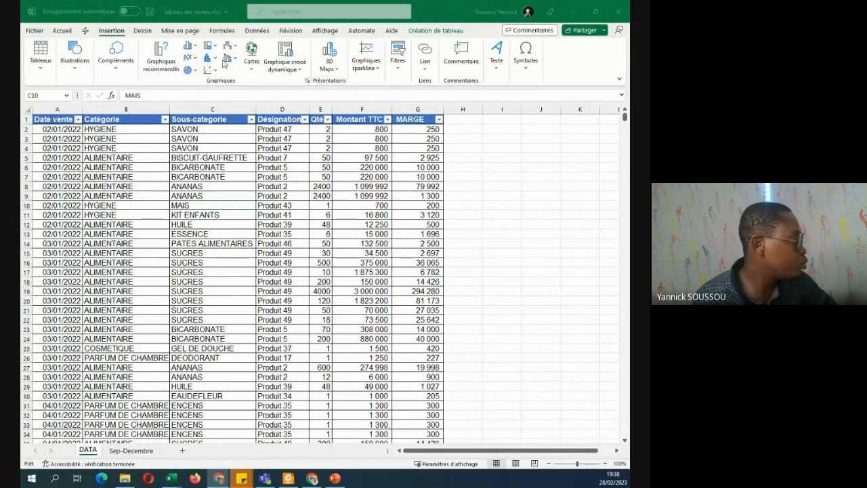
left_click(50, 69)
left_click(41, 74)
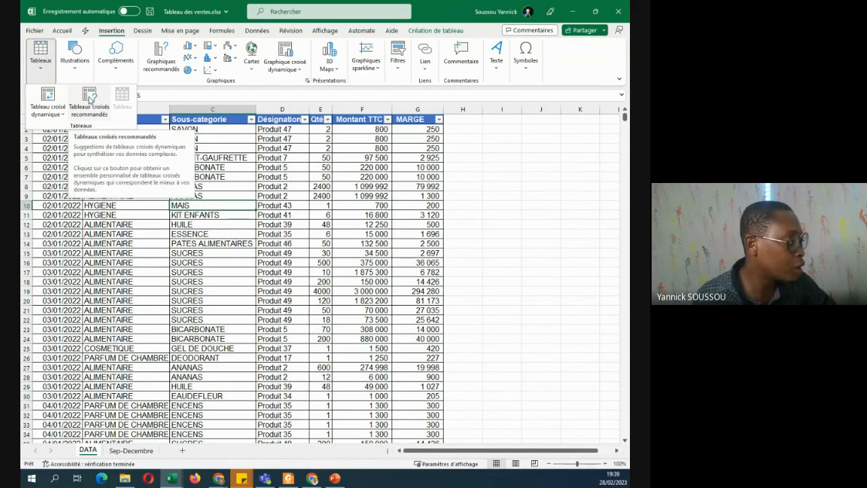
left_click(90, 101)
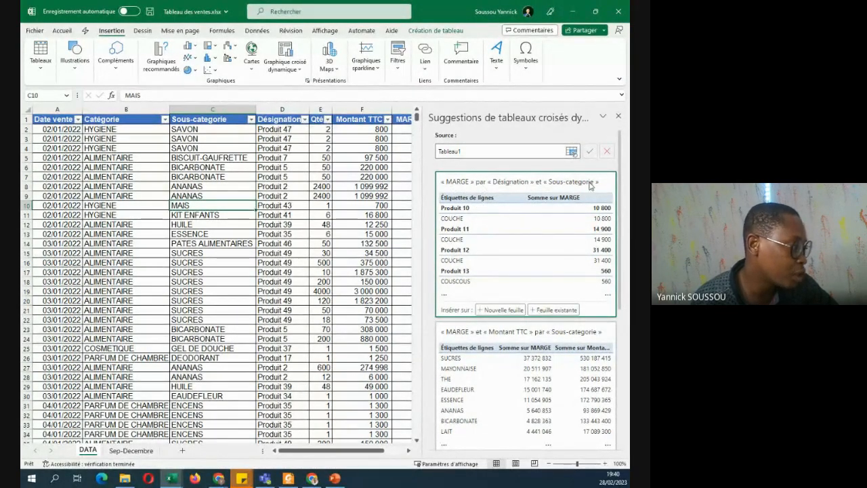
scroll(602, 211, "down", 2)
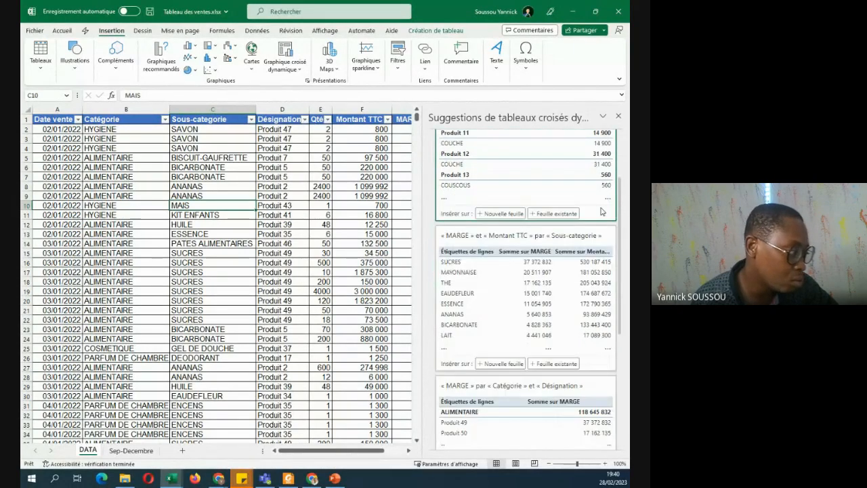
scroll(602, 211, "down", 2)
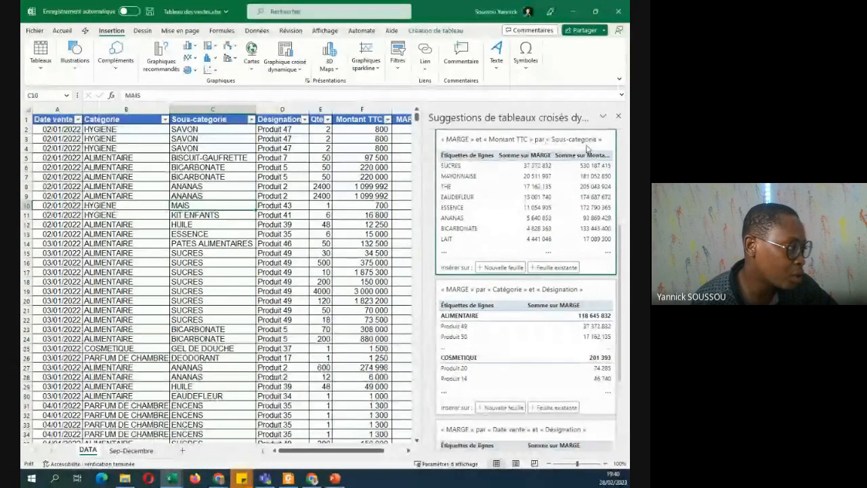
scroll(590, 197, "down", 3)
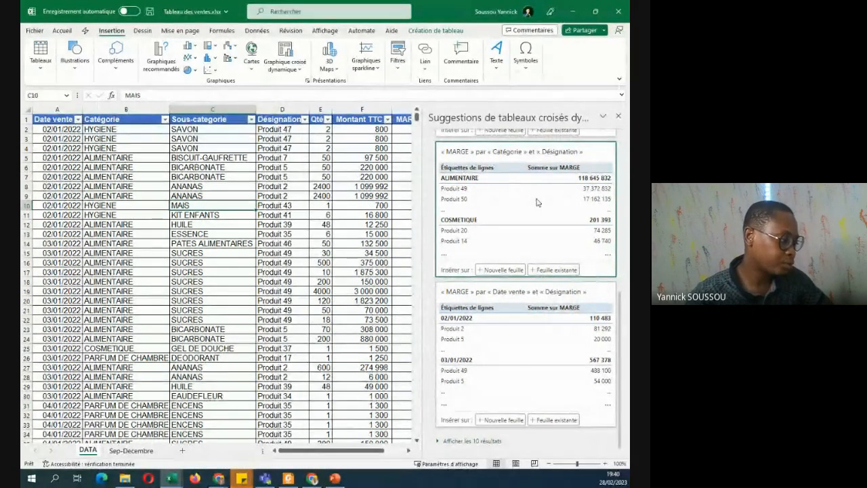
scroll(546, 223, "up", 6)
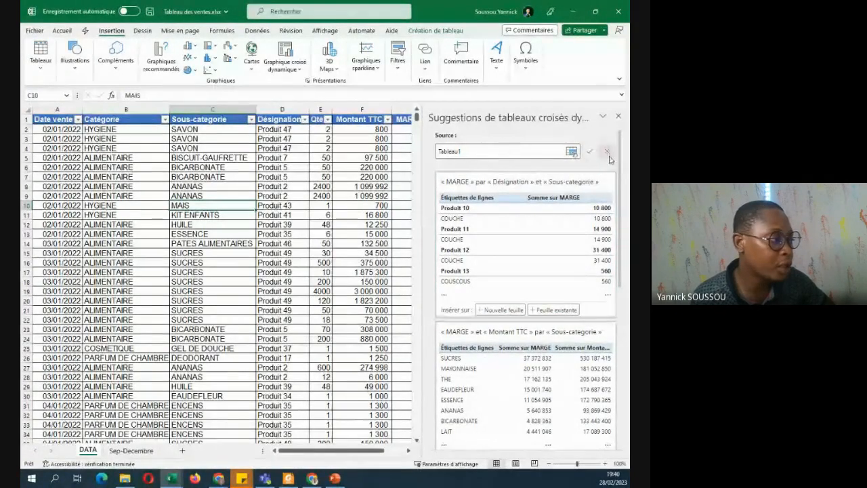
left_click(618, 116)
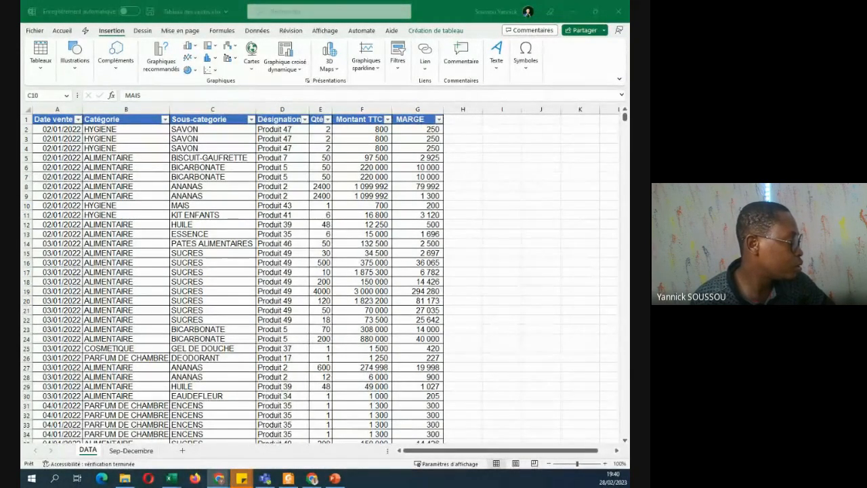
Create a blank pivot table from Tableau1 on a new worksheet, and widen its field list pane.
left_click(181, 192)
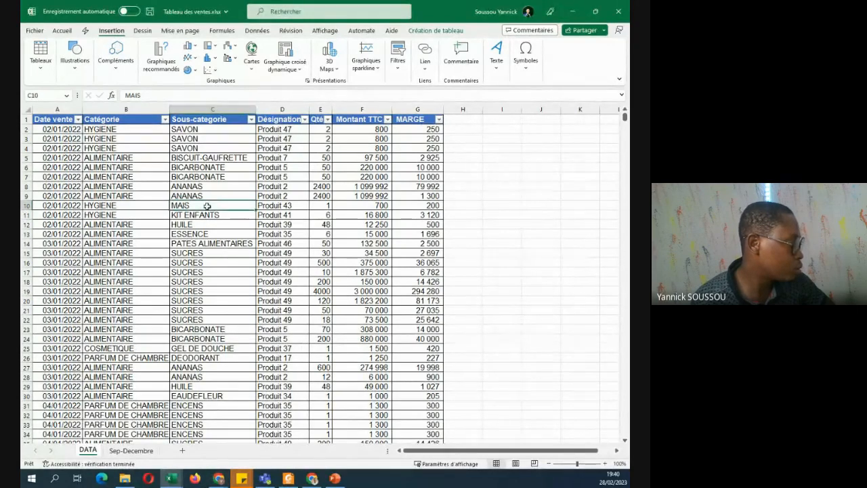
left_click(40, 67)
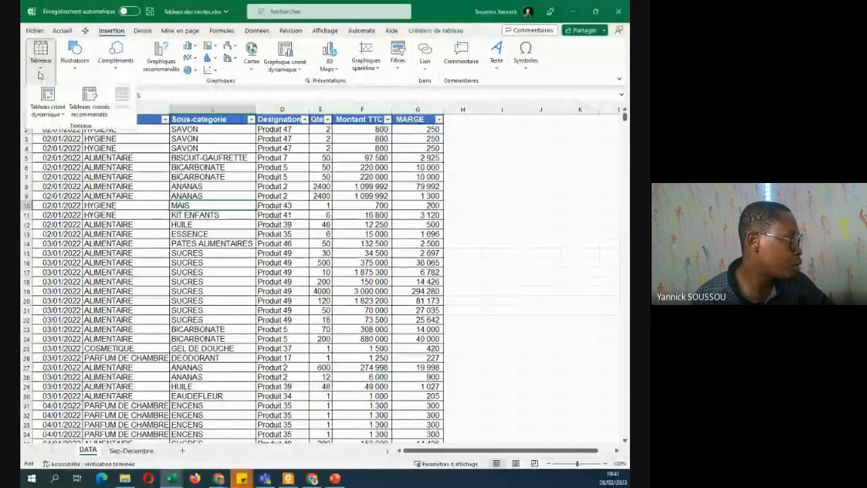
left_click(61, 105)
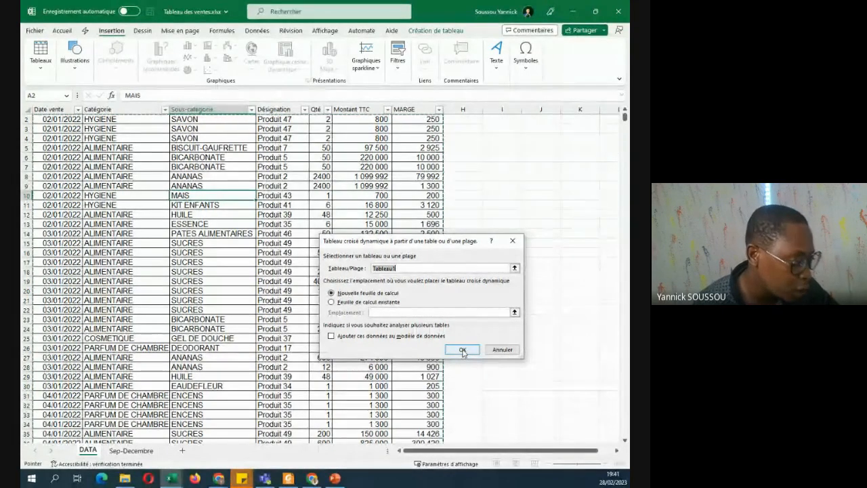
left_click(463, 350)
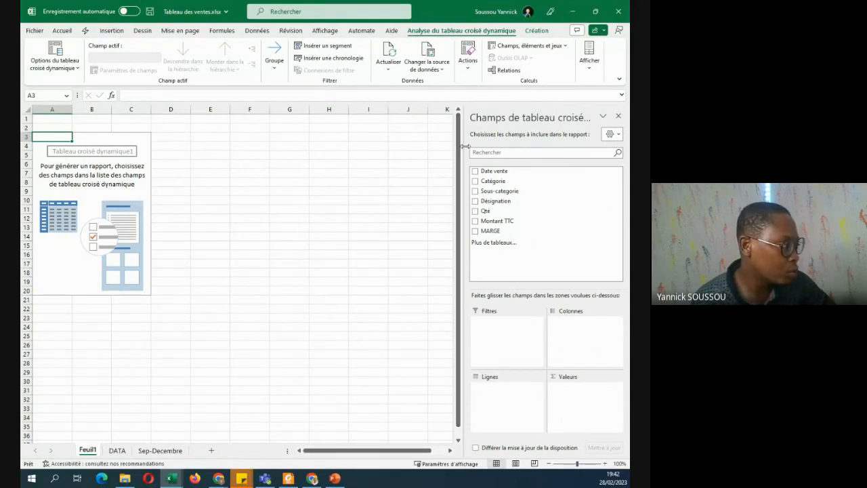
left_click_drag(465, 146, 353, 161)
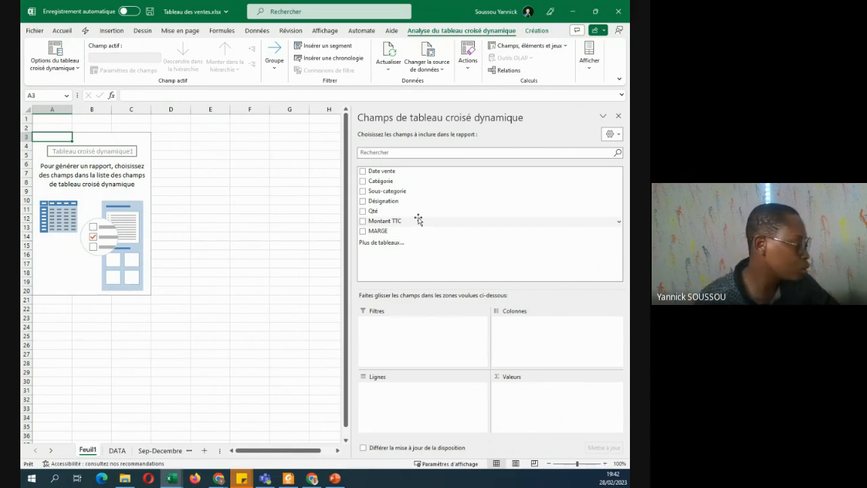
Review the source column headings on the DATA sheet, and return to the pivot table on Feuil1.
left_click(117, 450)
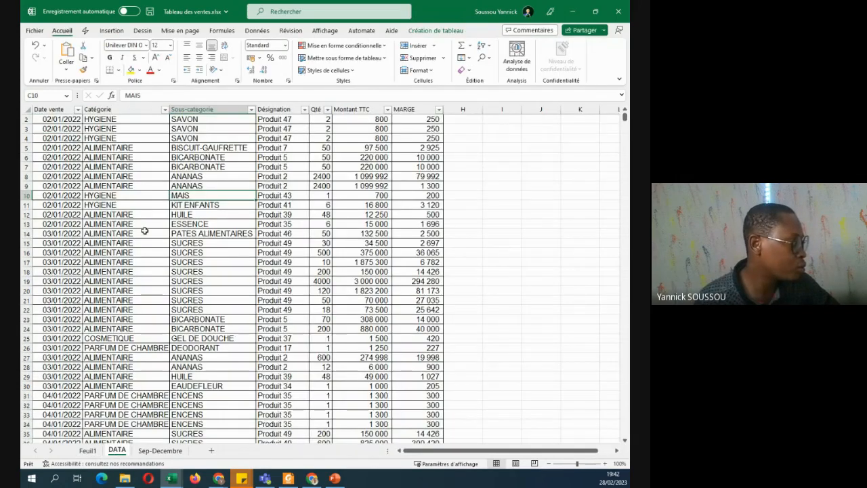
scroll(145, 231, "up", 1)
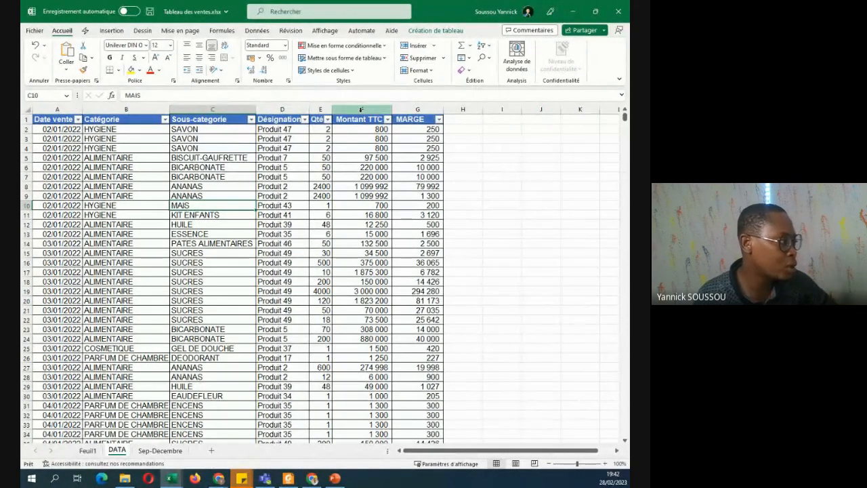
left_click(88, 451)
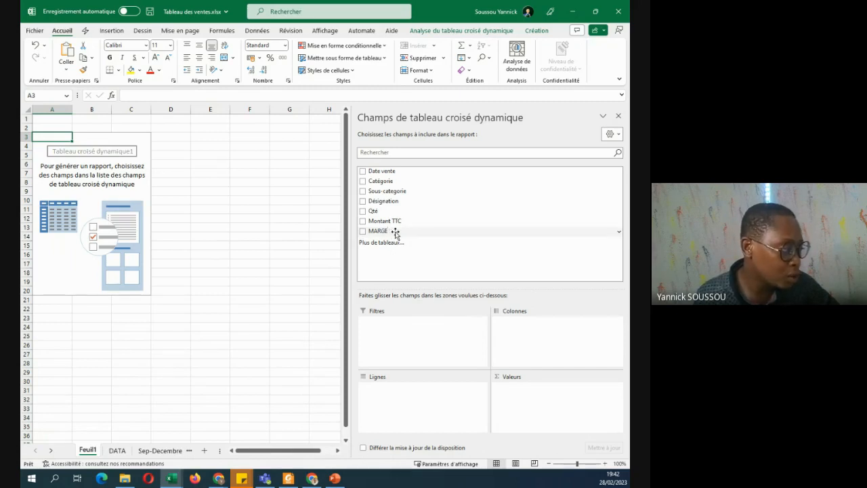
Try placing the MARGE field in the pivot table's Values area, and remove it again.
left_click_drag(395, 232, 403, 231)
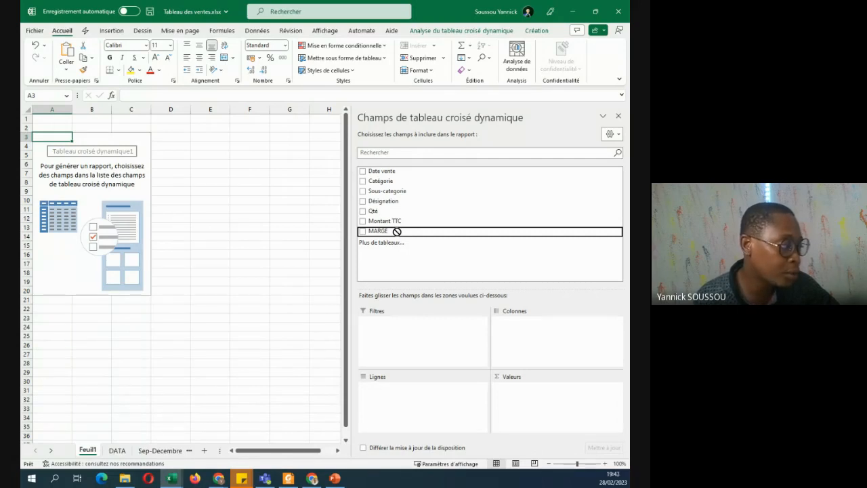
left_click_drag(397, 232, 520, 394)
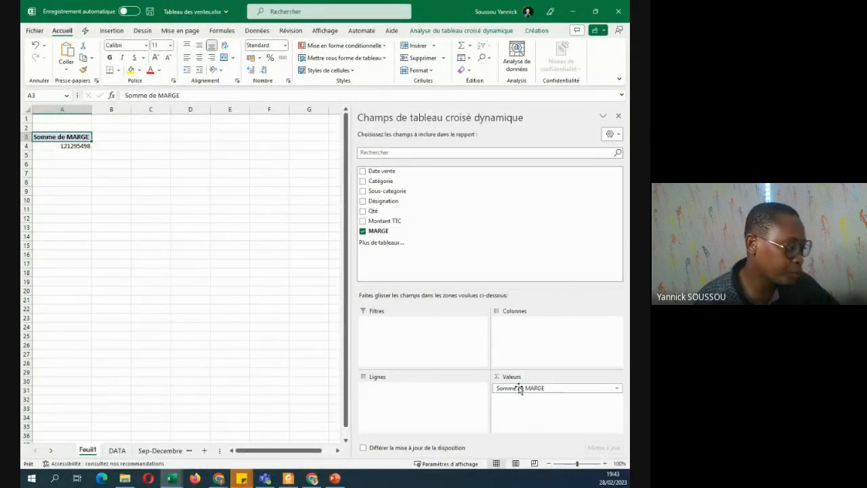
left_click_drag(519, 389, 463, 265)
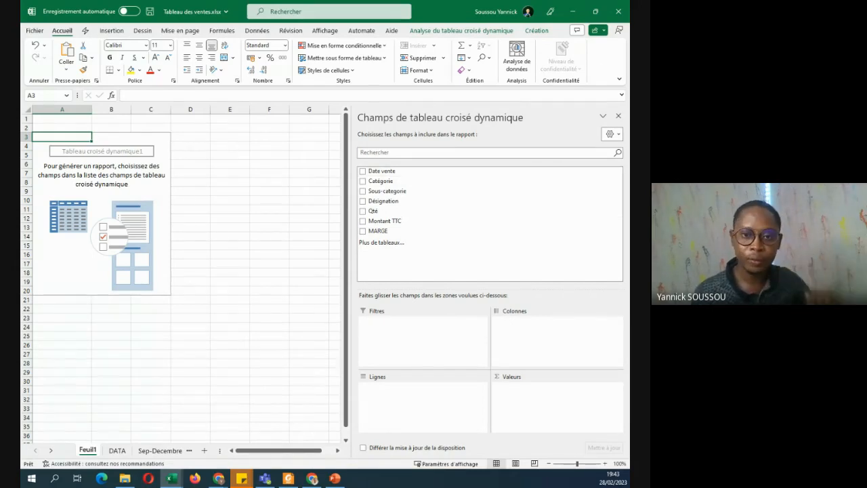
Add the MARGE field to the pivot table's Values area as a sum.
key("alt+Tab")
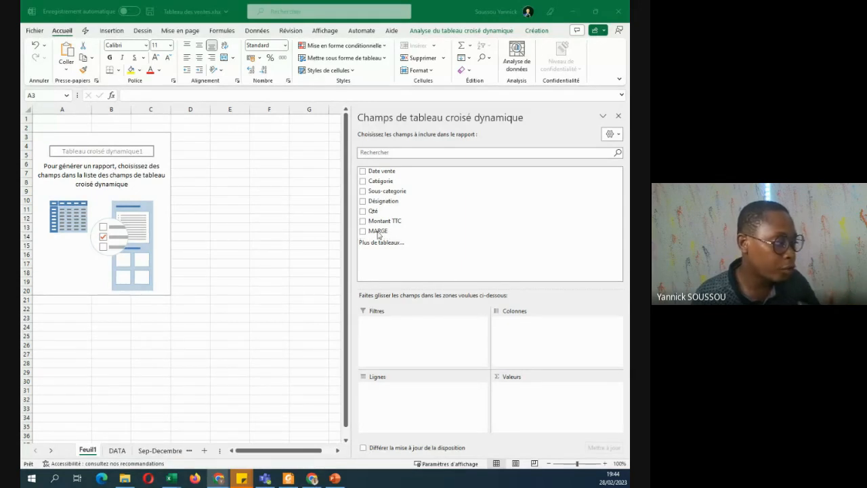
left_click_drag(381, 234, 539, 398)
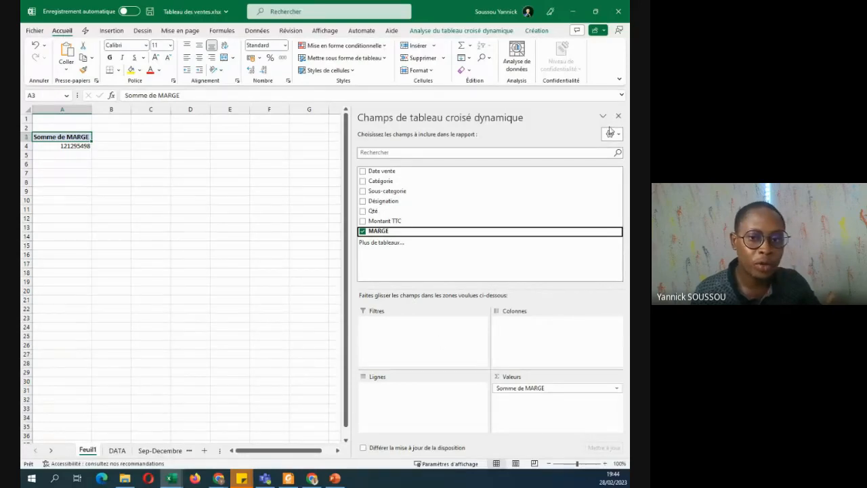
key("alt+Tab")
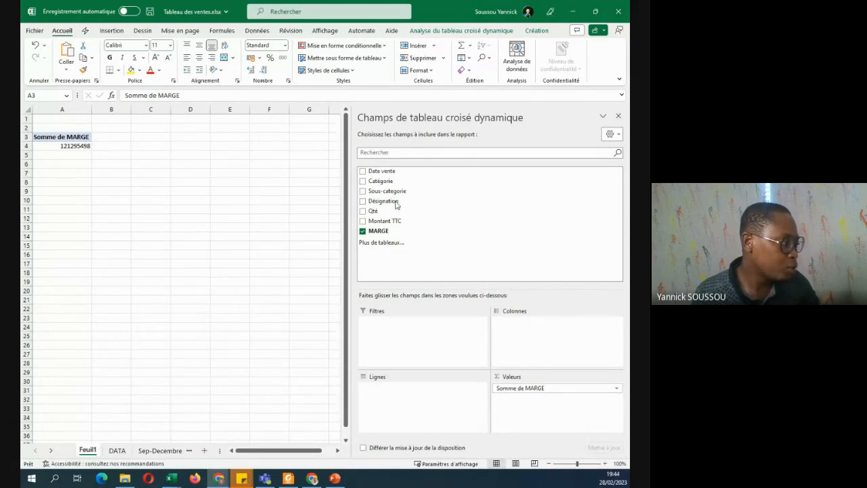
key("alt+Tab")
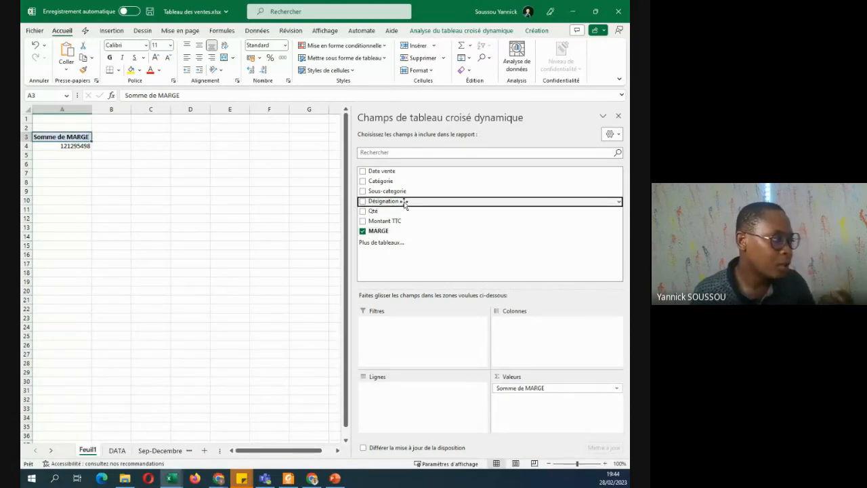
Examine the Désignation column on the DATA sheet, and return to the pivot table on Feuil1.
left_click(121, 451)
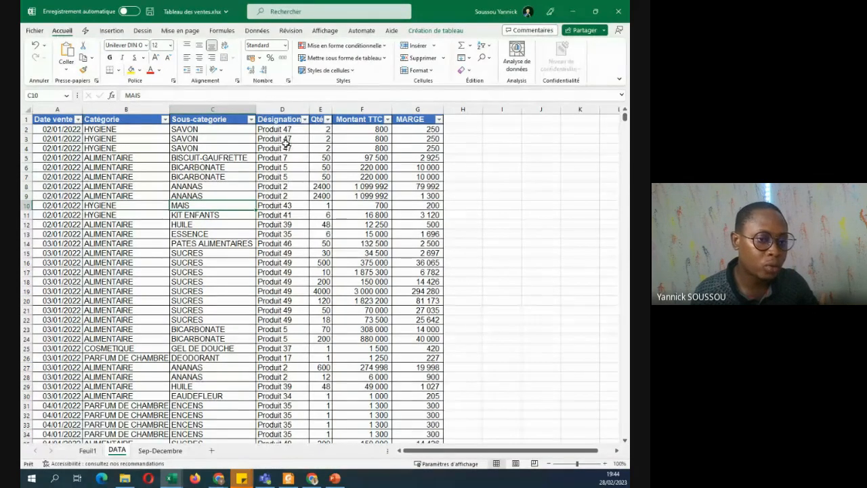
left_click(283, 109)
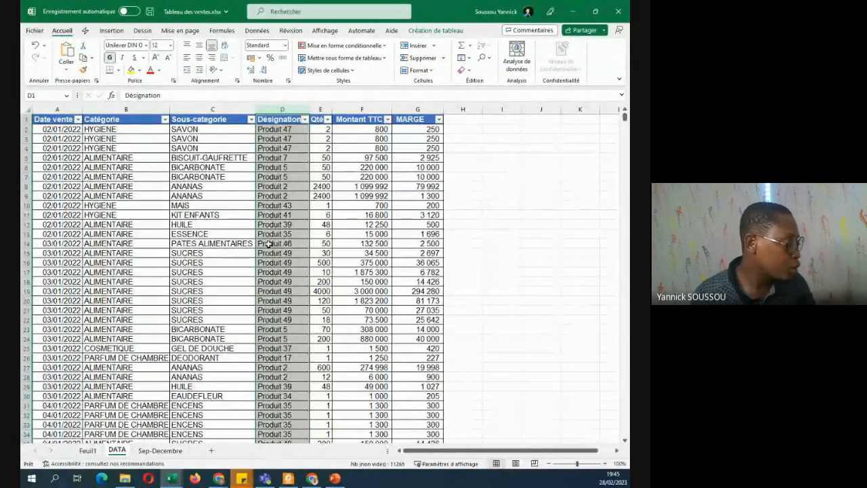
left_click(88, 451)
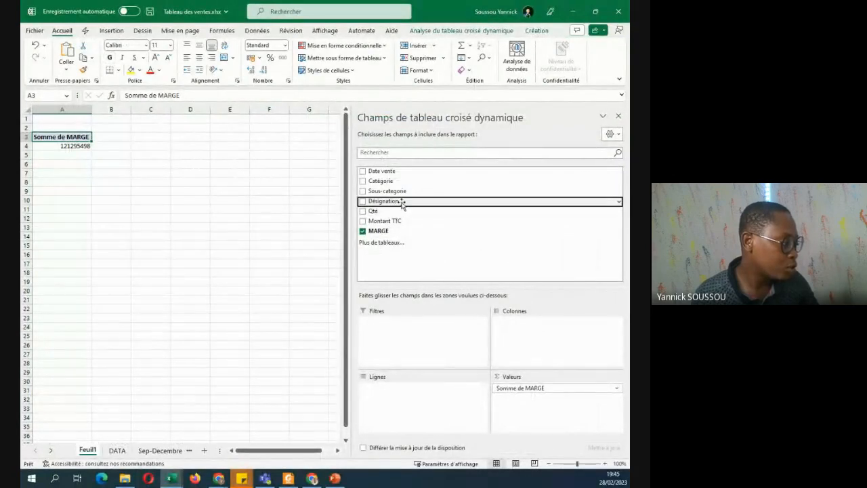
Add the Désignation field to the pivot table's Rows area, and look through the margin totals per product.
left_click_drag(402, 202, 435, 393)
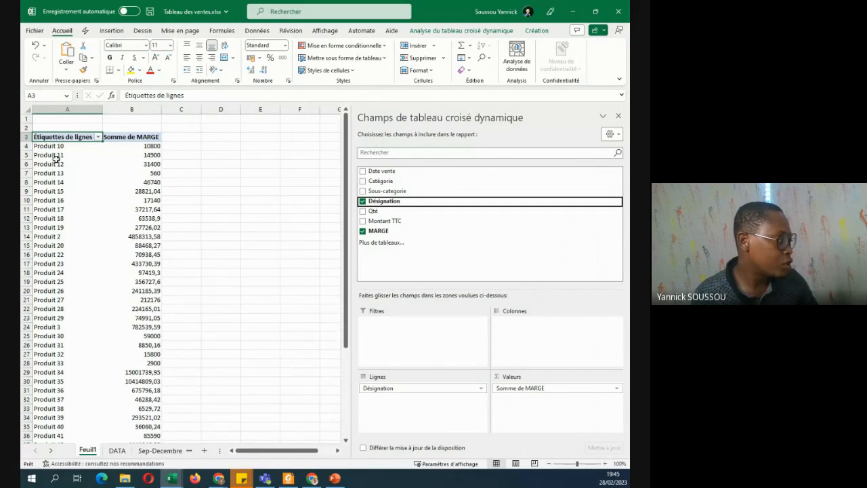
scroll(59, 271, "down", 4)
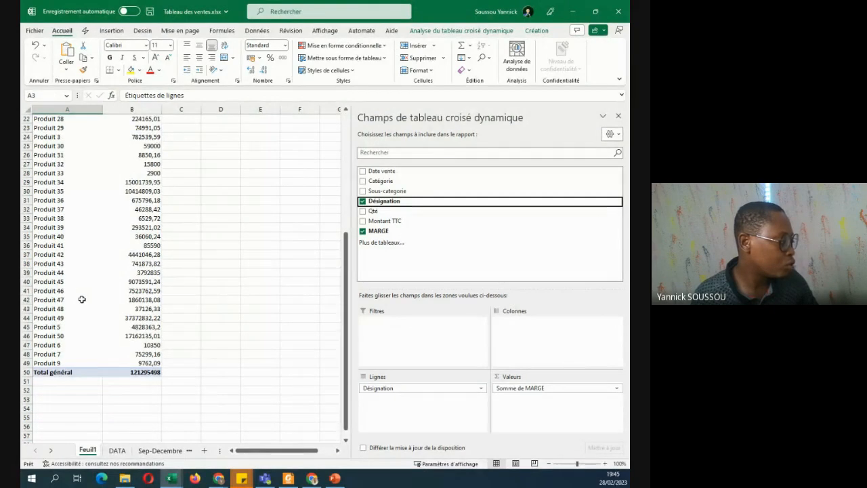
scroll(79, 299, "up", 4)
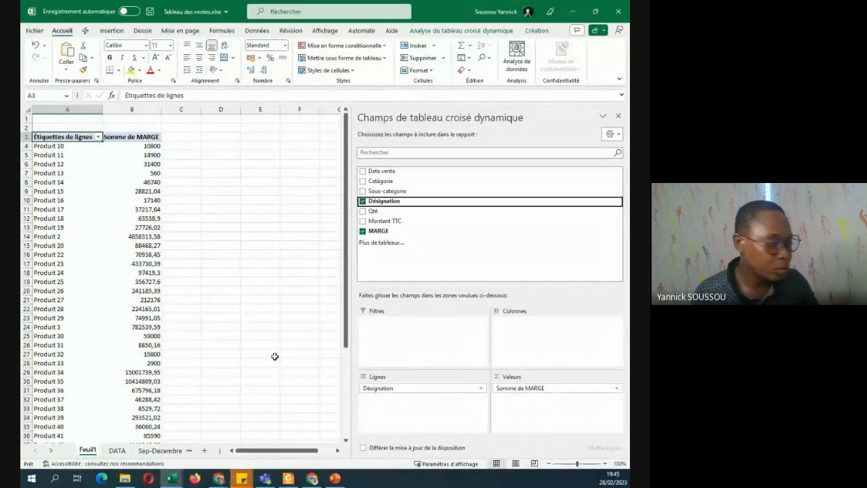
Try the Désignation field in the pivot table's Columns area, and move it back to the Rows area.
left_click_drag(408, 388, 522, 330)
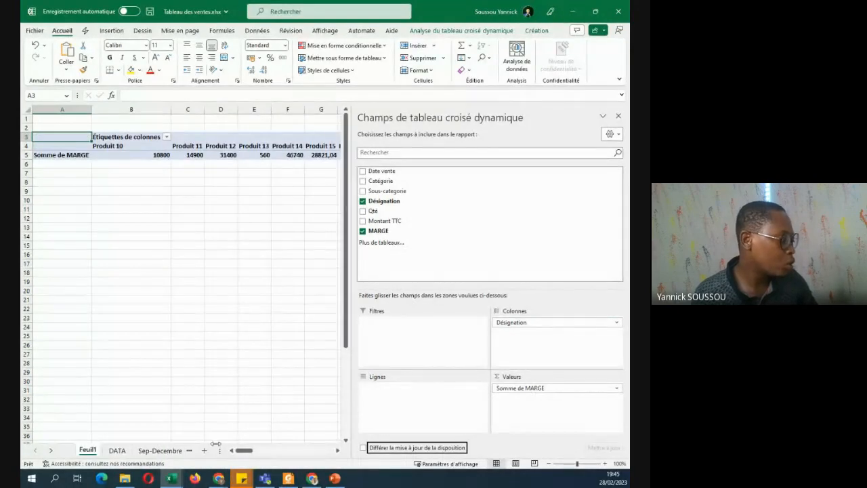
left_click_drag(244, 450, 335, 440)
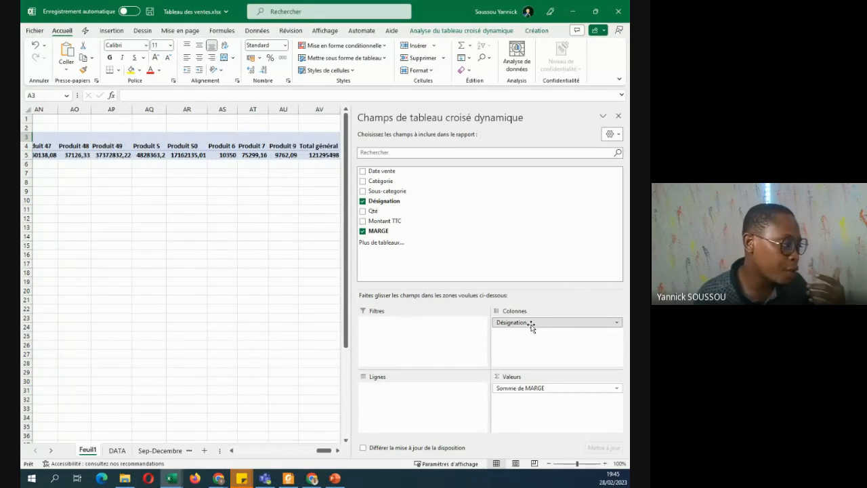
left_click_drag(532, 327, 411, 411)
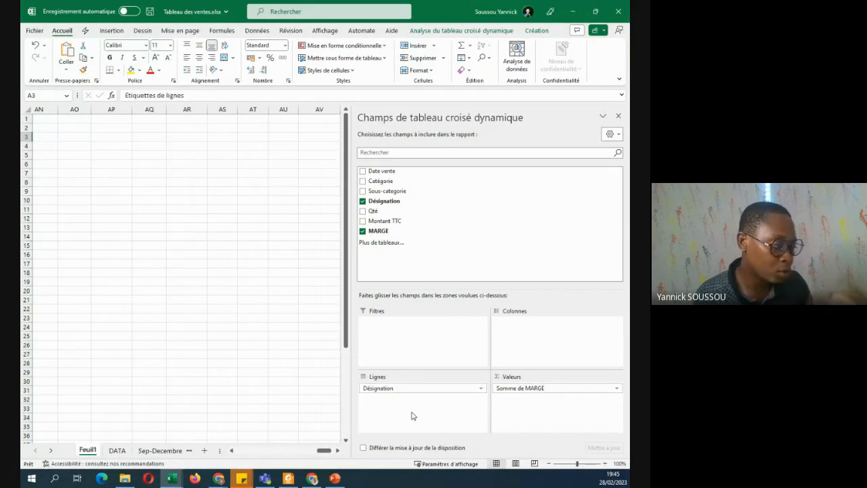
left_click_drag(318, 450, 225, 452)
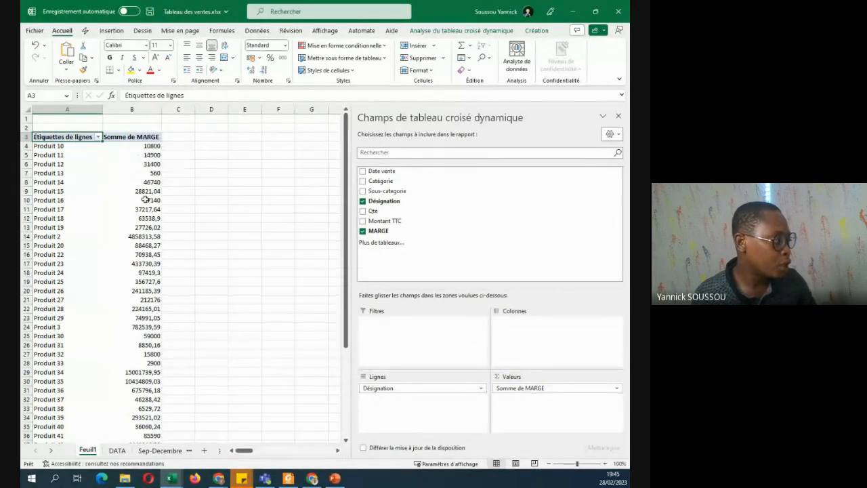
Sort the pivot table's products by Somme de MARGE from largest to smallest.
scroll(123, 292, "down", 1)
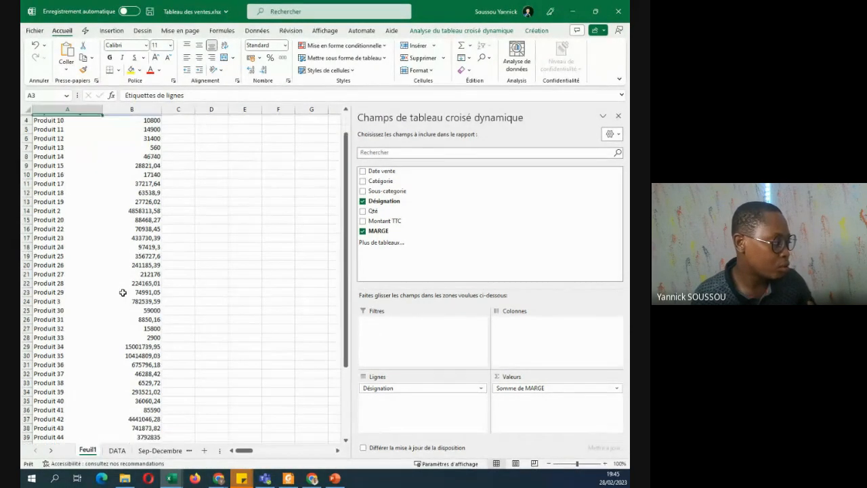
scroll(122, 292, "down", 8)
scroll(123, 292, "up", 9)
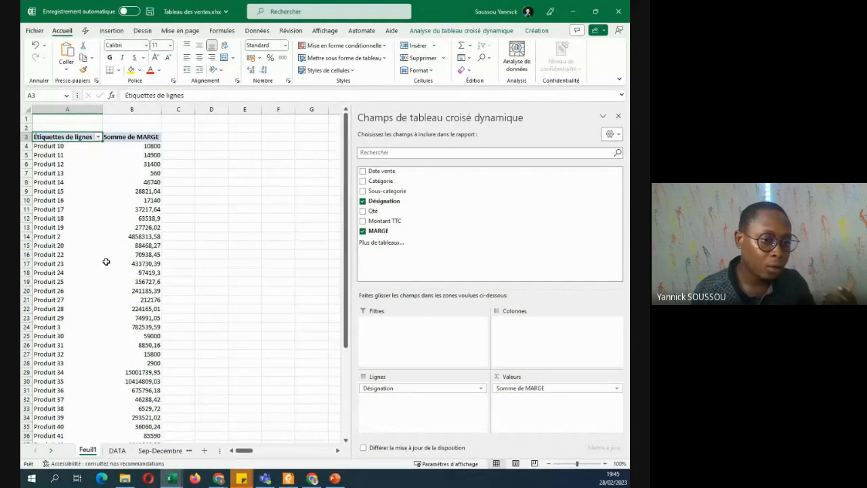
left_click(145, 147)
right_click(146, 151)
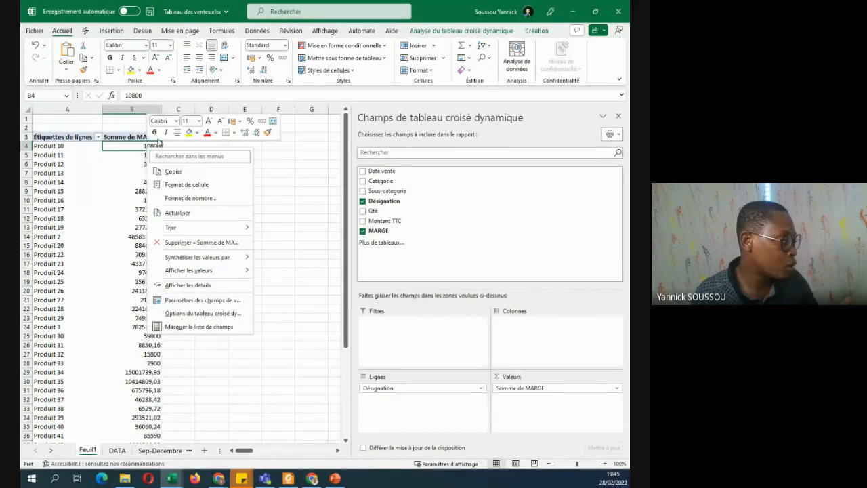
mouse_move(233, 231)
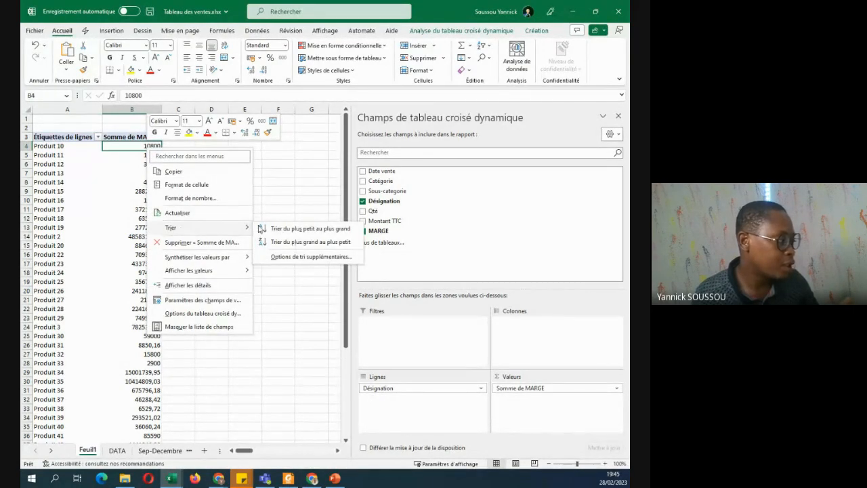
left_click(319, 244)
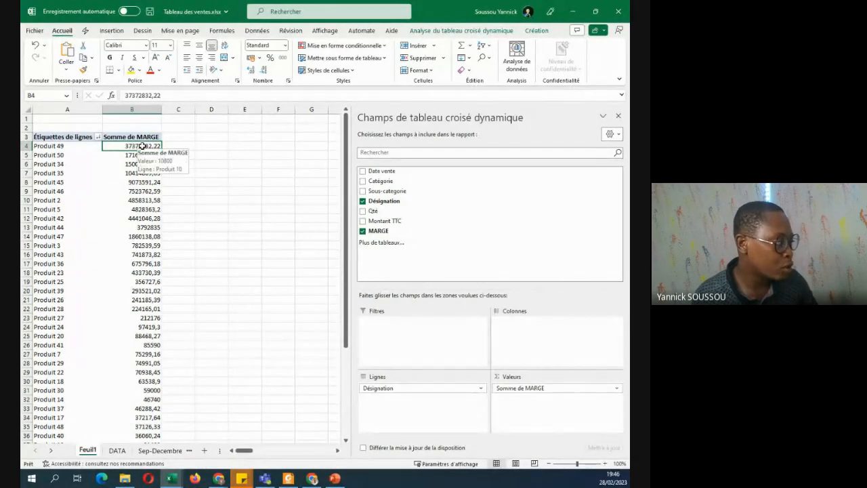
Examine the sorted margins down to the least profitable product, and return to the beginning of the pivot table.
scroll(124, 263, "down", 7)
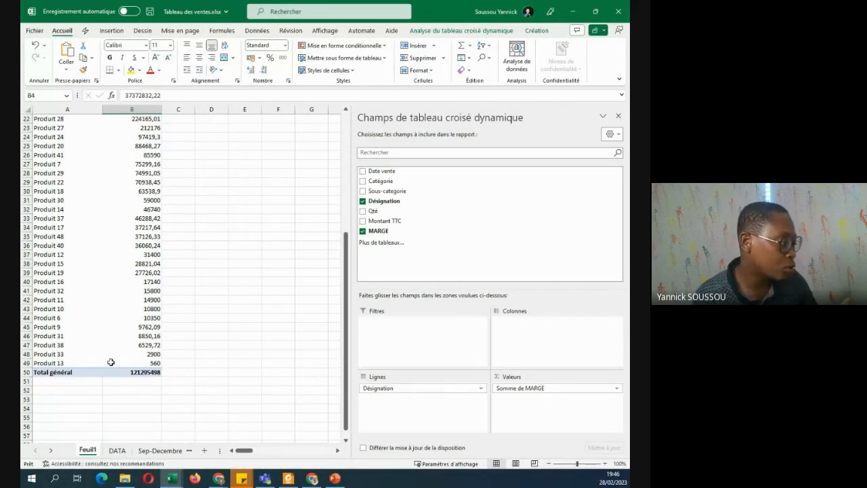
left_click(26, 363)
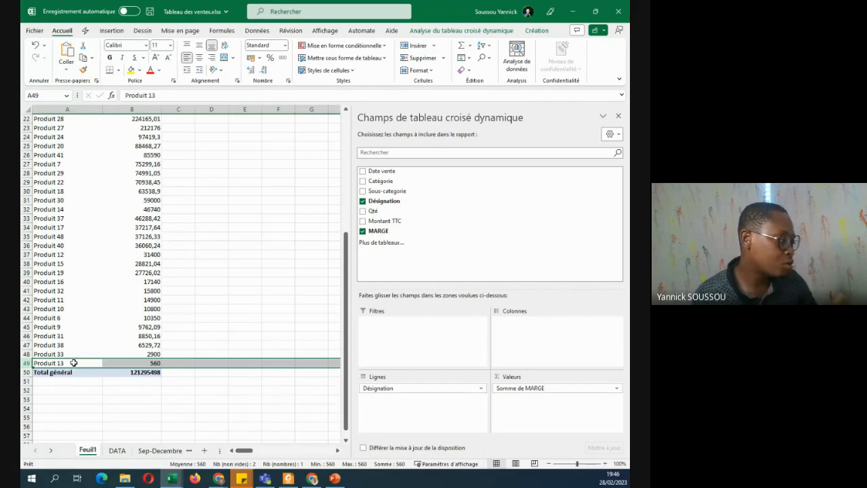
mouse_move(113, 361)
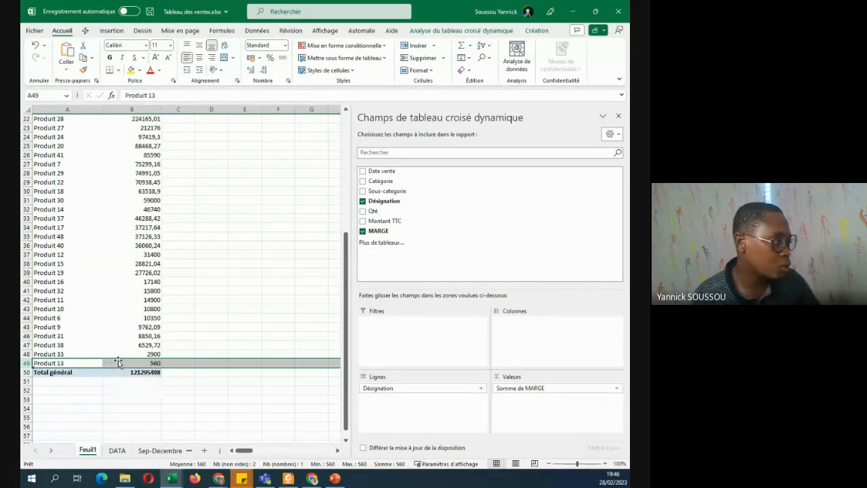
scroll(269, 292, "up", 7)
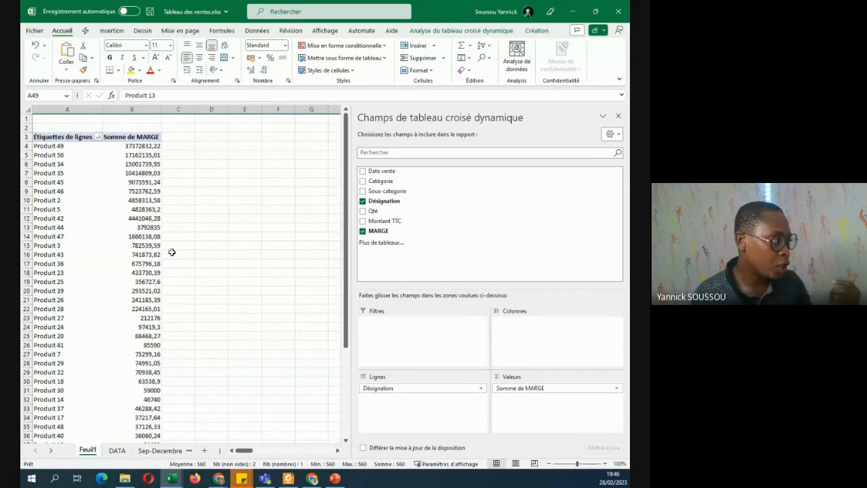
mouse_move(128, 213)
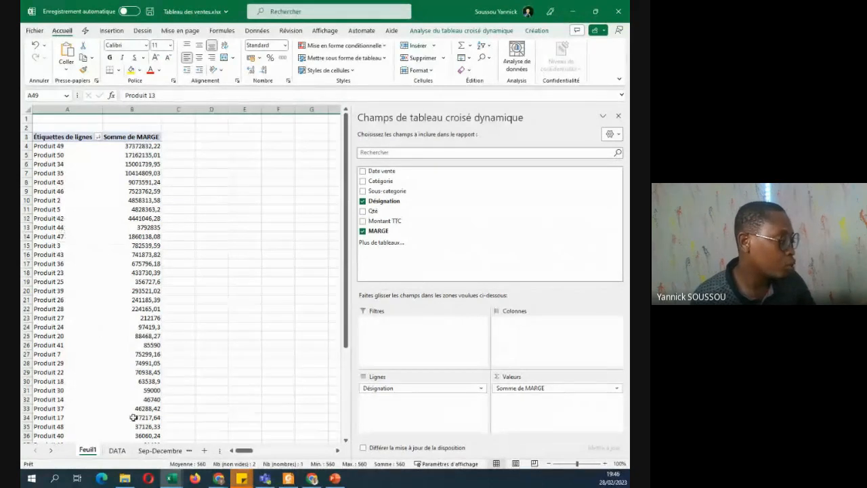
Glance at the DATA sheet, return to Feuil1 and make the pivot table field pane narrower.
left_click(117, 450)
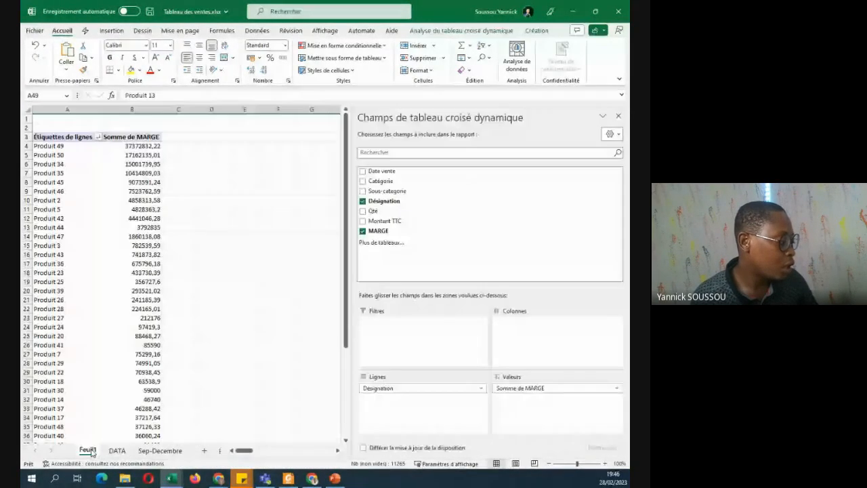
left_click(87, 451)
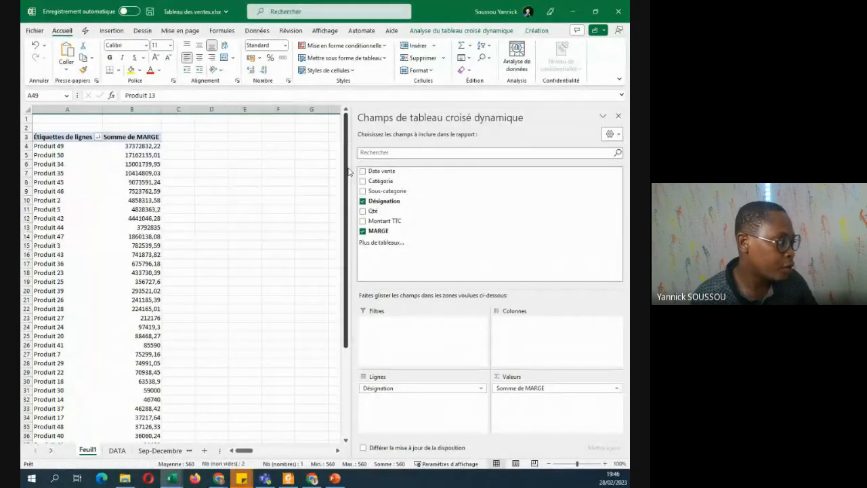
left_click_drag(351, 172, 384, 160)
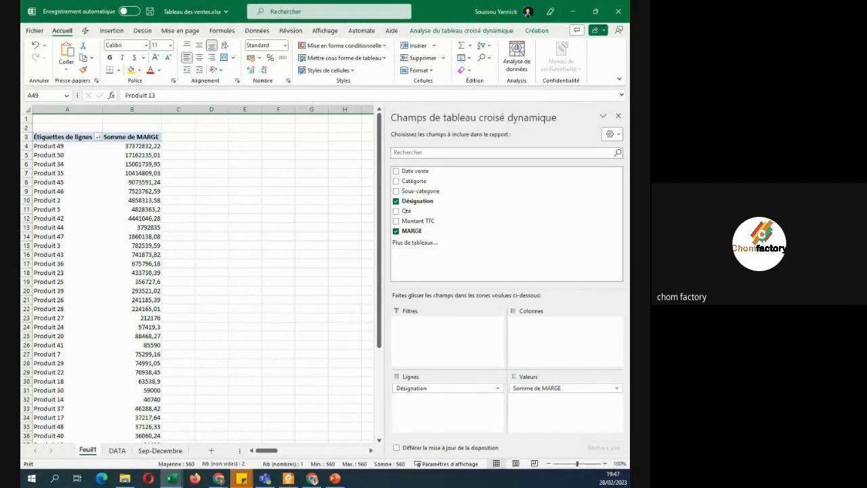
Check the Excel version and product information on the Office account page, and return to the workbook.
key("alt+Tab")
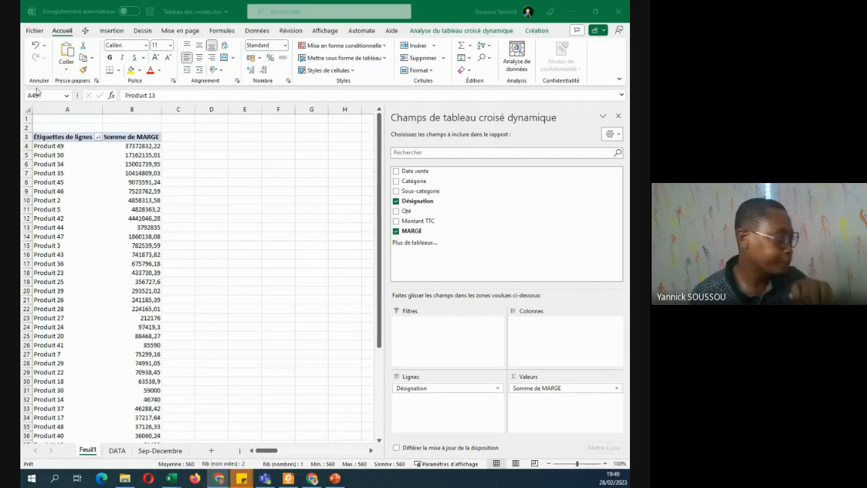
left_click(36, 33)
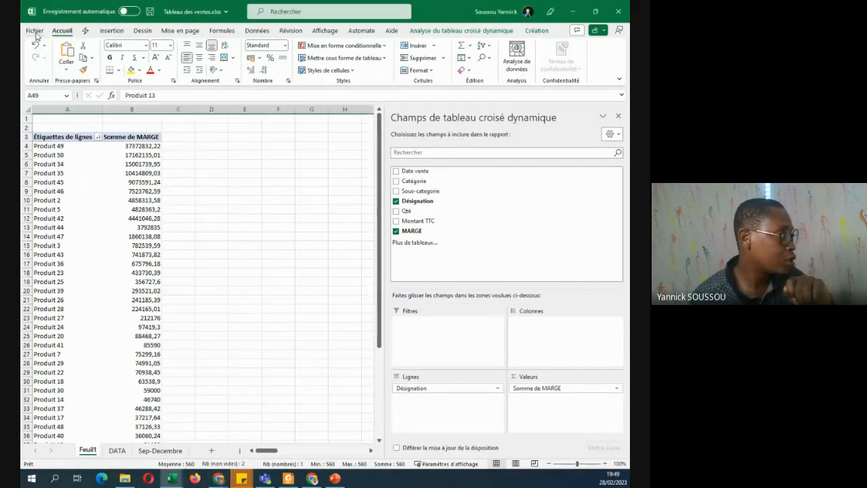
left_click(35, 32)
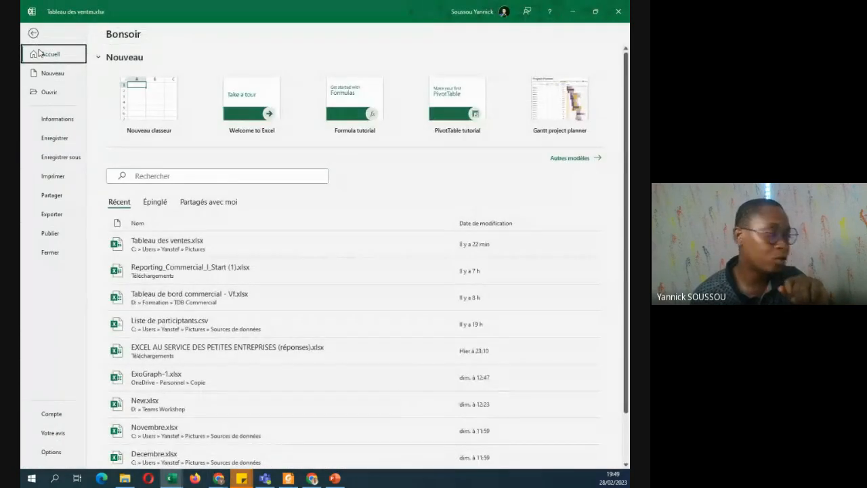
left_click(33, 33)
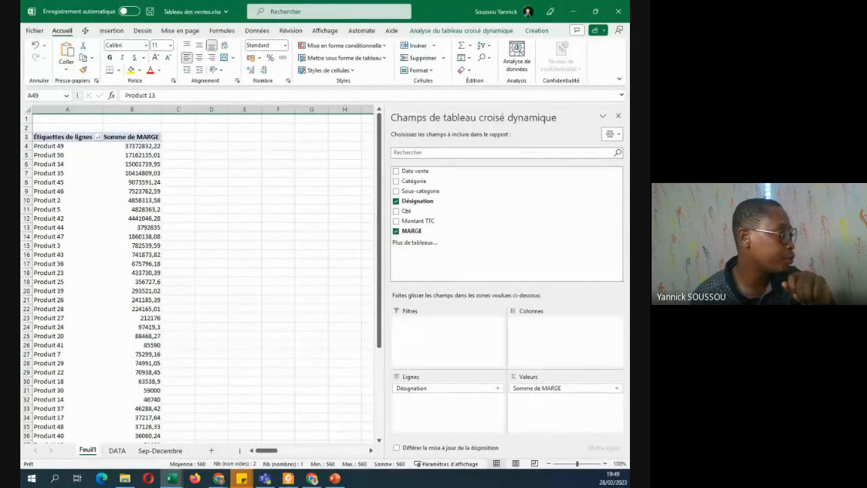
left_click(34, 31)
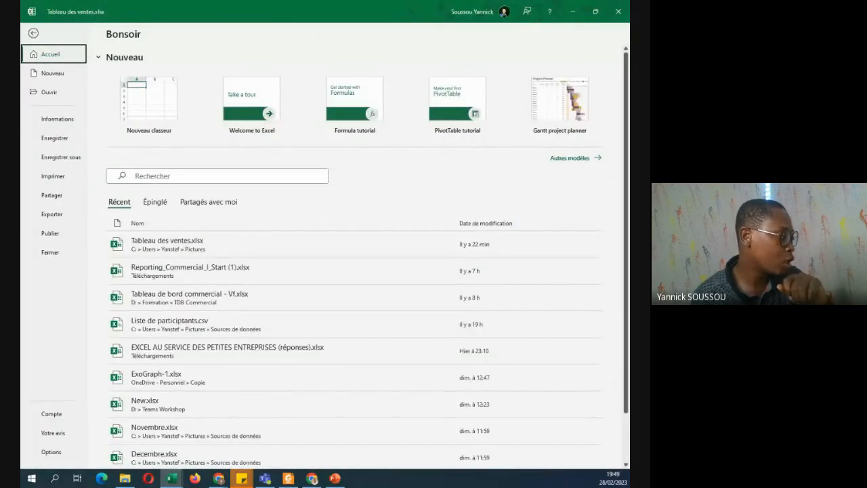
left_click(58, 418)
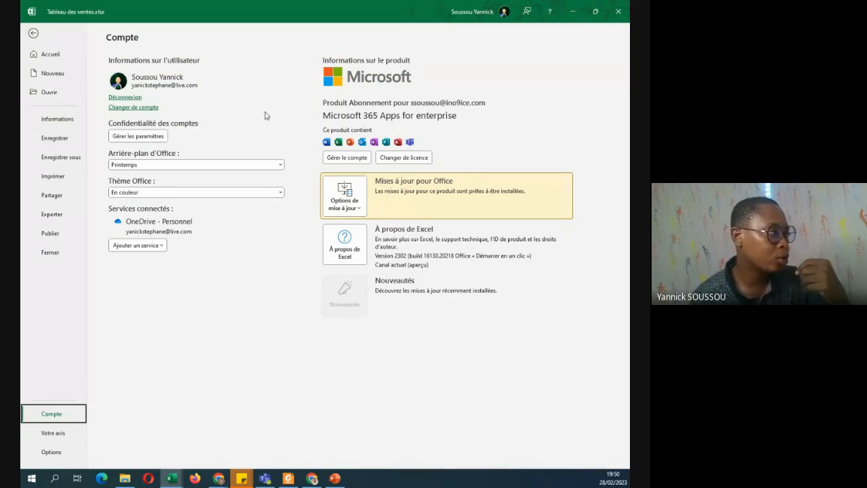
left_click(34, 34)
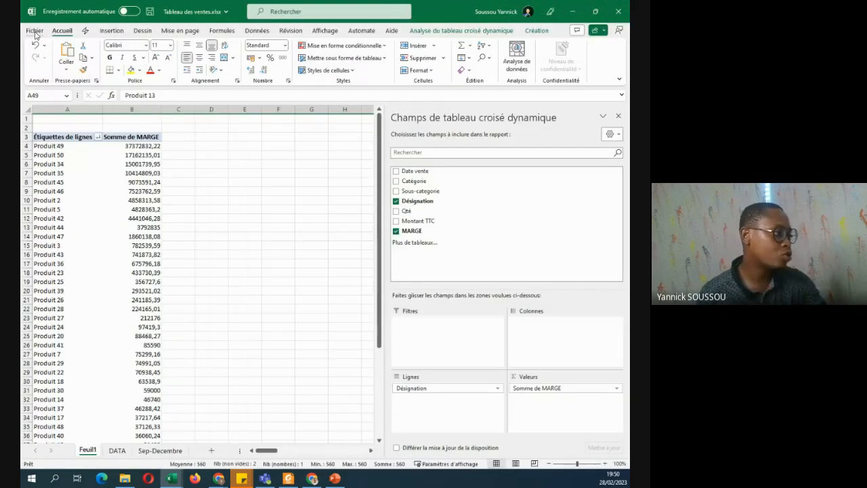
Examine the Date vente, Catégorie, Sous-categorie, Désignation and Qté columns on the DATA sheet.
left_click(112, 31)
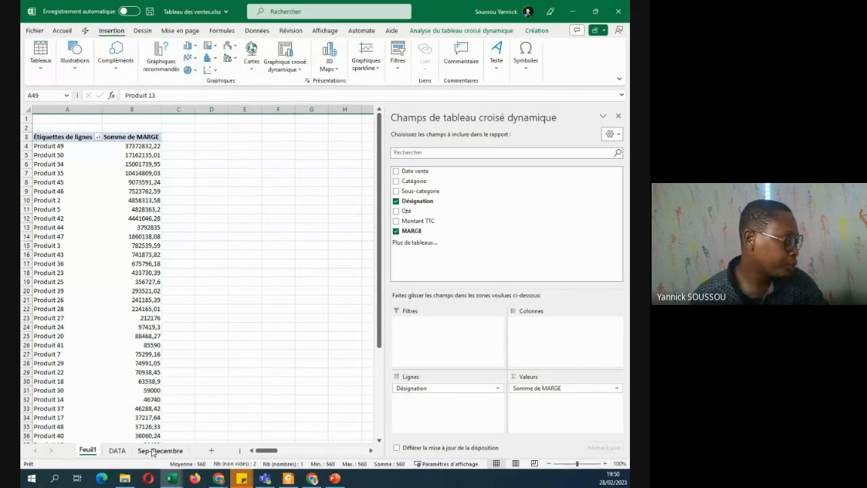
left_click(117, 450)
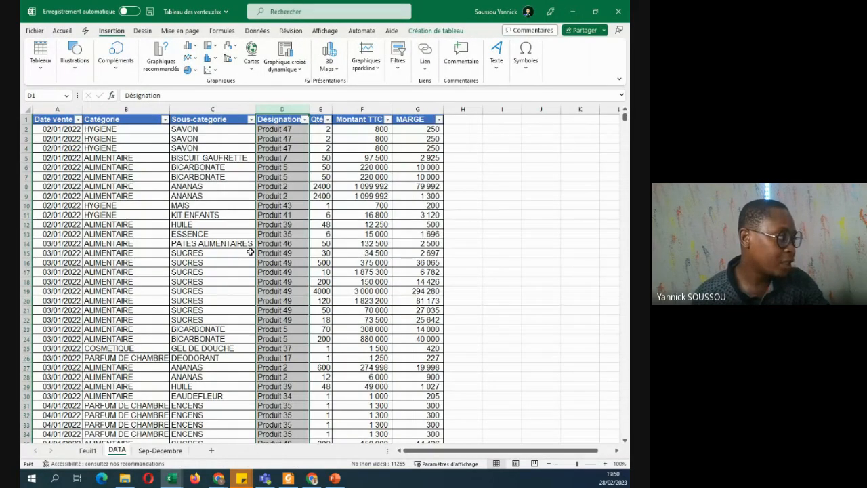
left_click(260, 138)
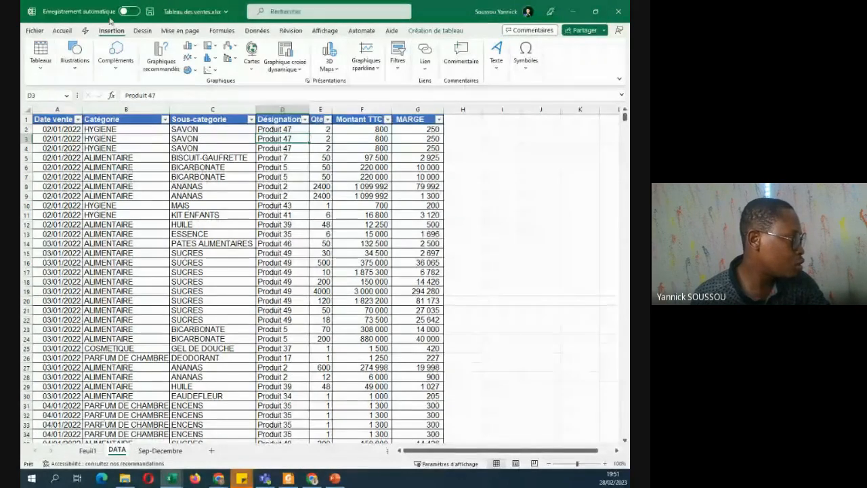
left_click(57, 109)
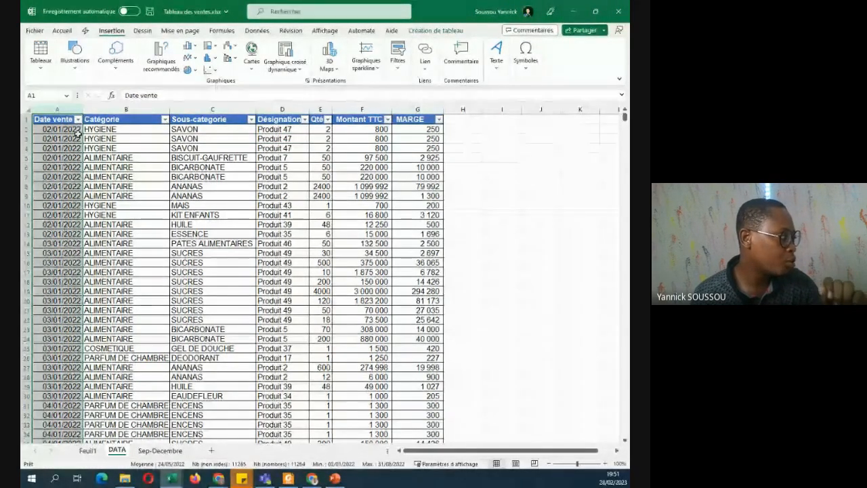
scroll(94, 231, "down", 1)
scroll(93, 231, "down", 20)
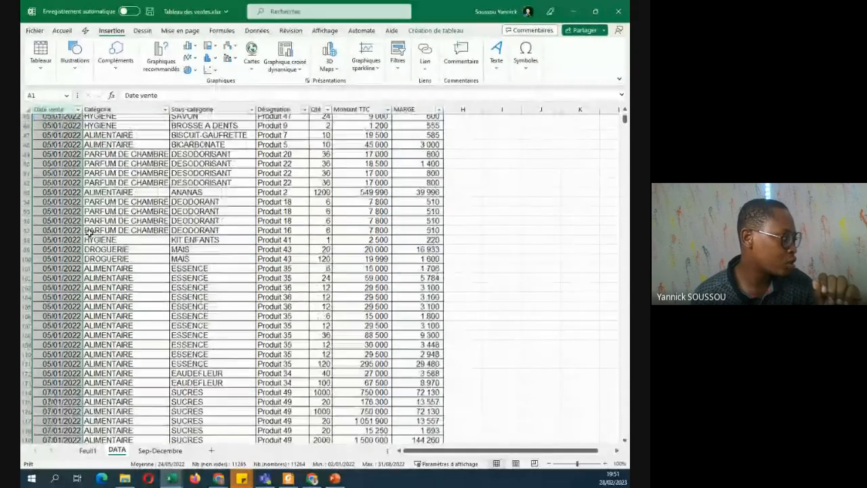
scroll(89, 232, "up", 20)
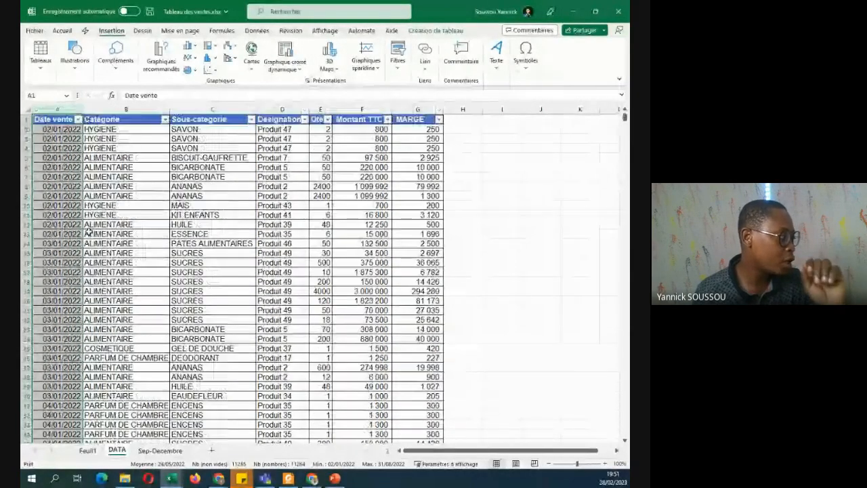
left_click(126, 110)
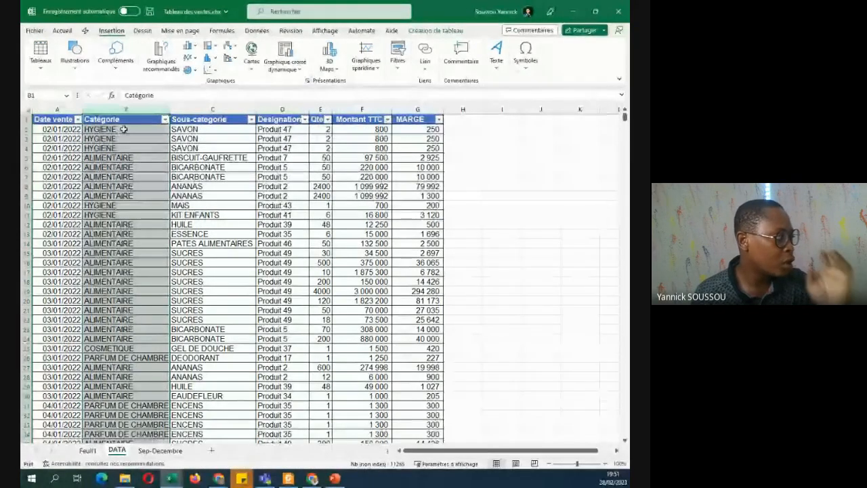
left_click(206, 110)
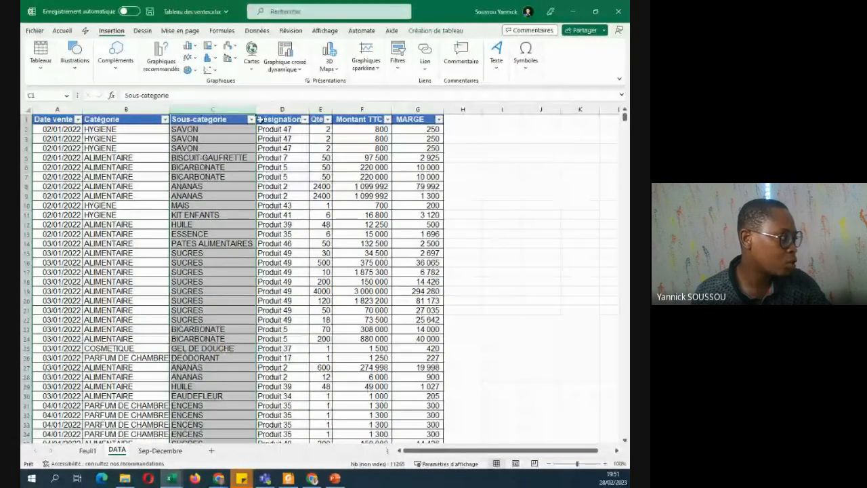
left_click(276, 110)
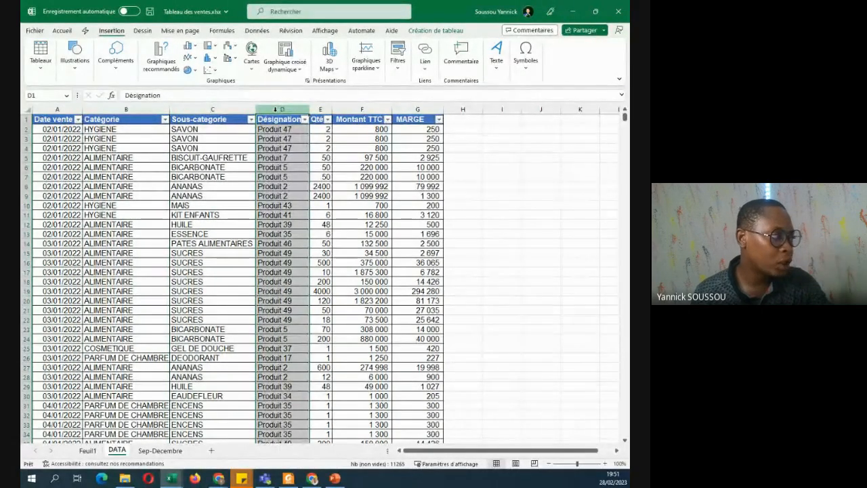
left_click(326, 110)
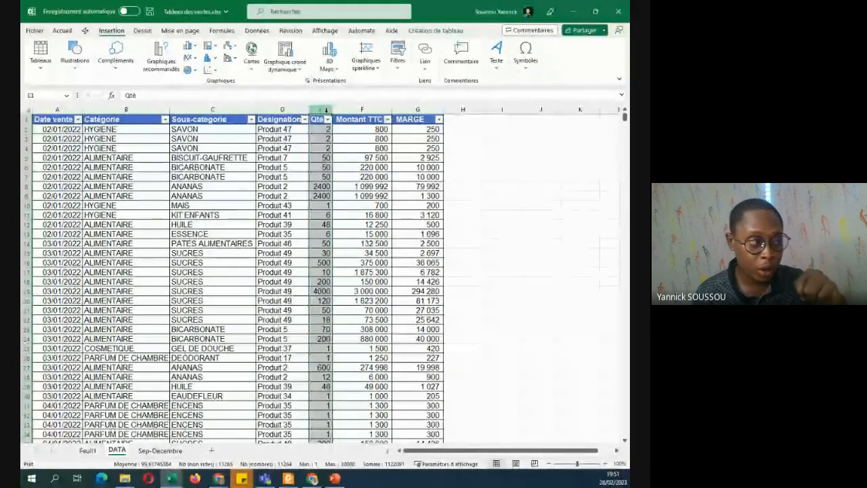
left_click(282, 157)
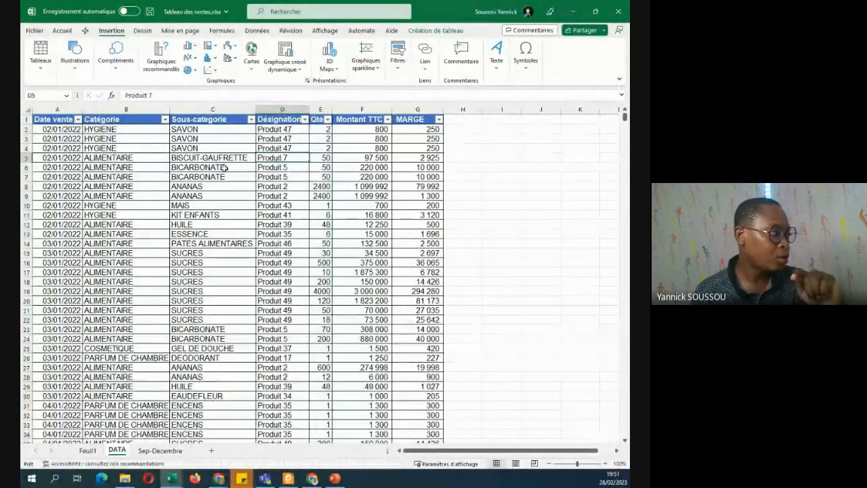
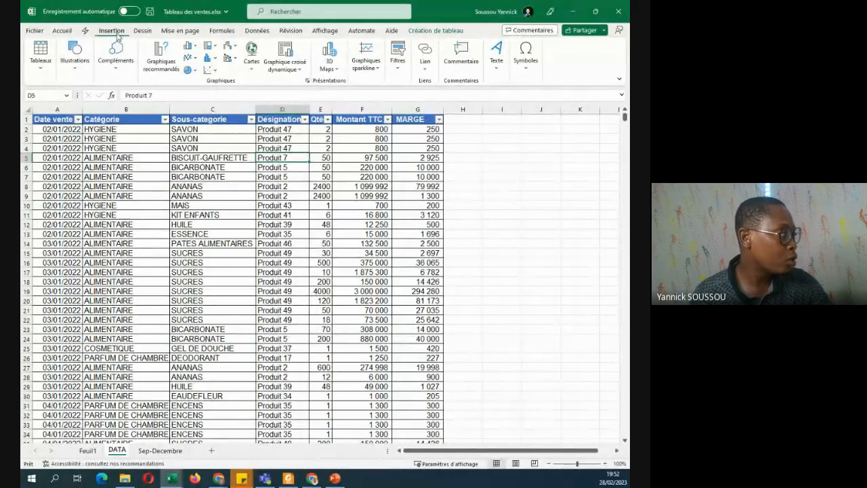
Create a pivot table from the DATA sheet's sales table, Tableau1, on a new worksheet.
left_click(41, 56)
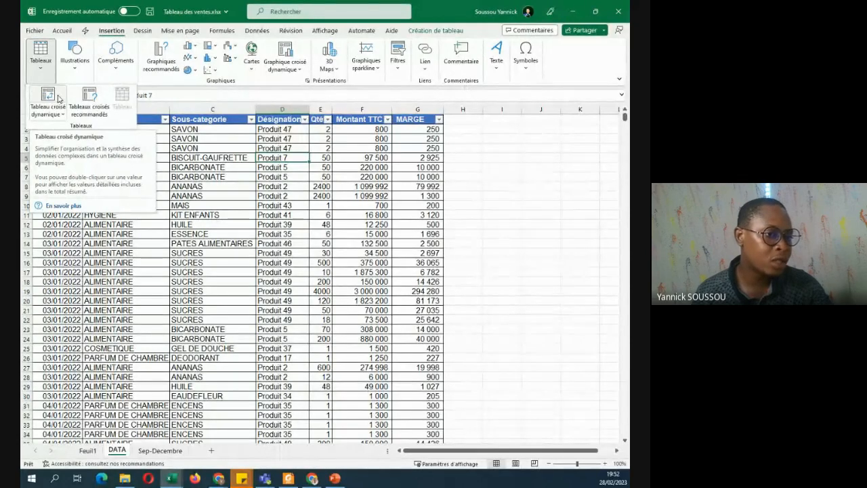
left_click(183, 250)
left_click(183, 250)
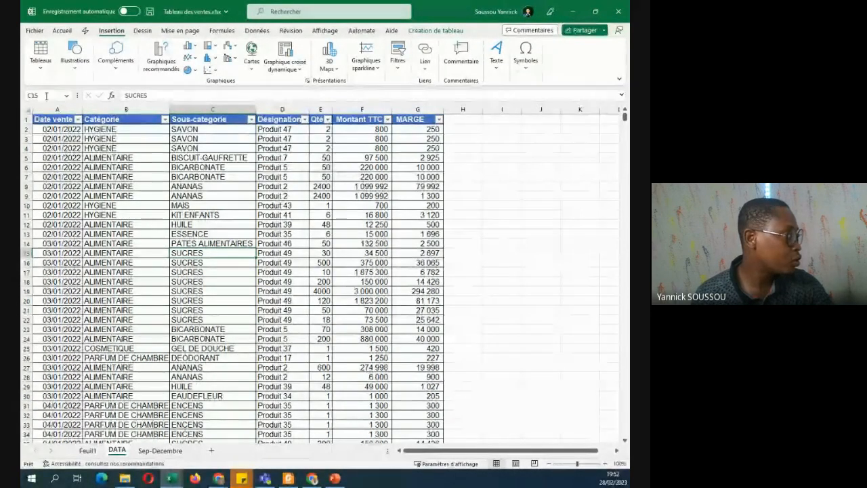
left_click(40, 54)
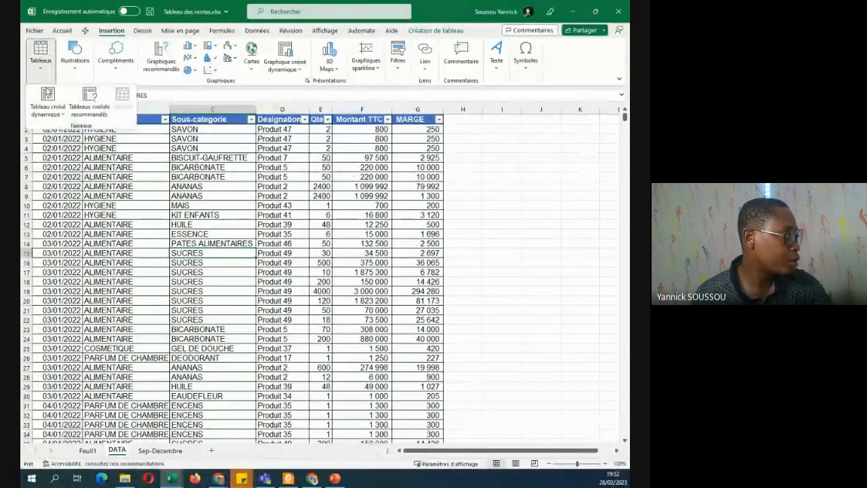
left_click(48, 102)
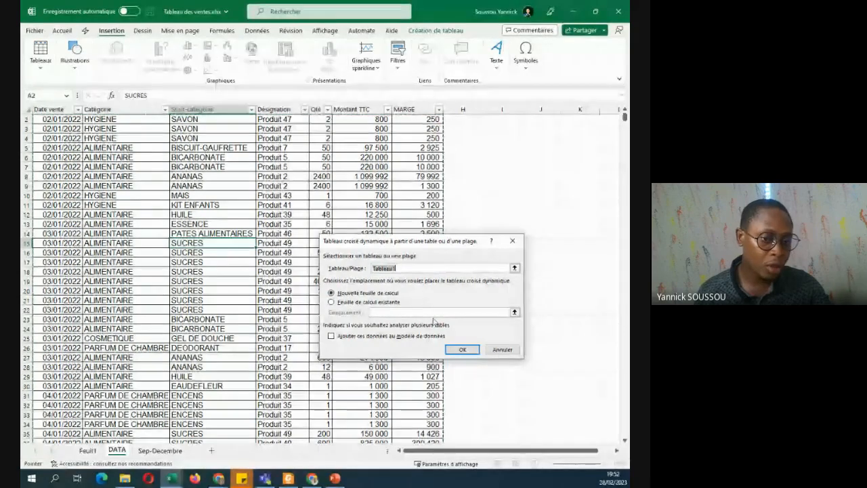
left_click(462, 351)
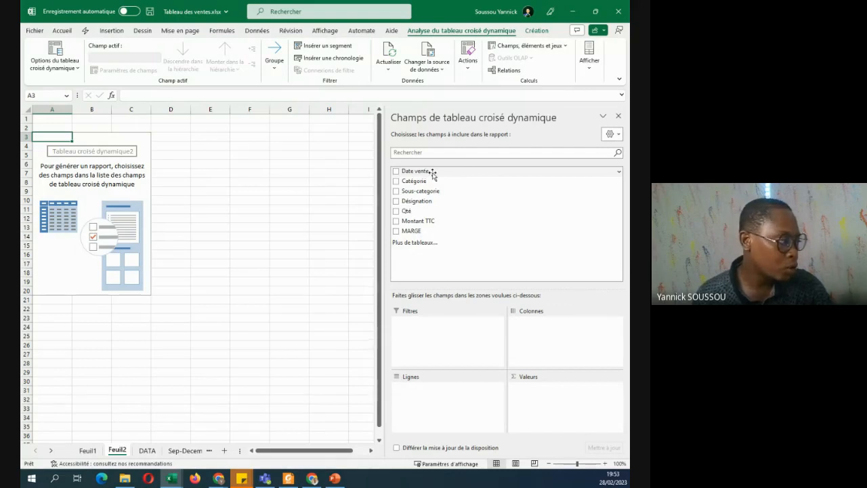
Put Date vente in the pivot table's rows and Qté in its values to total the quantities by month.
left_click_drag(434, 173, 452, 392)
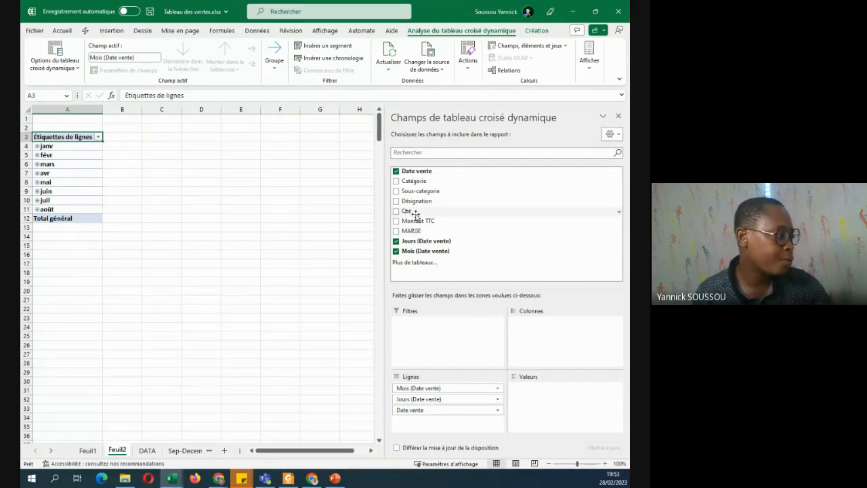
left_click_drag(419, 213, 554, 398)
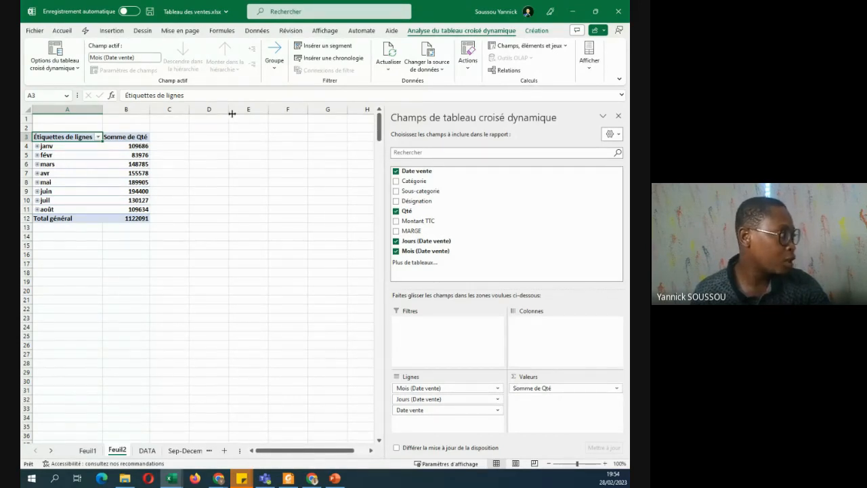
left_click(63, 31)
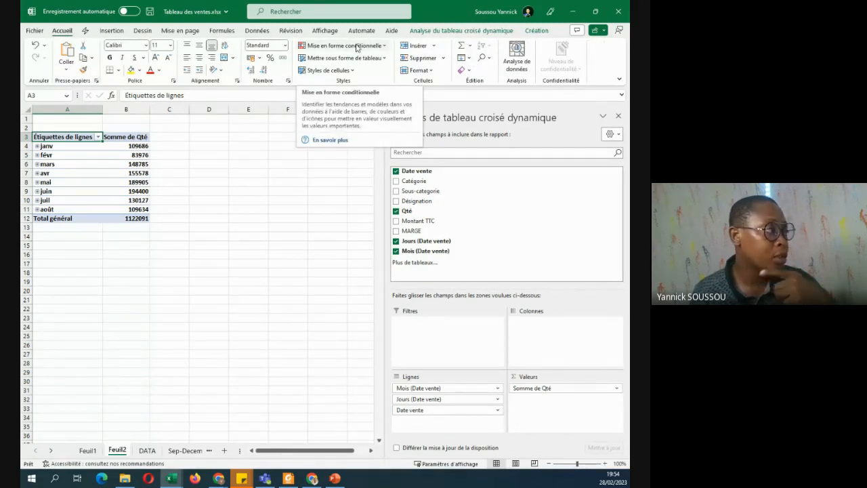
left_click(454, 30)
Insert a pivot chart of the Courbe type showing the monthly quantities.
left_click(99, 152)
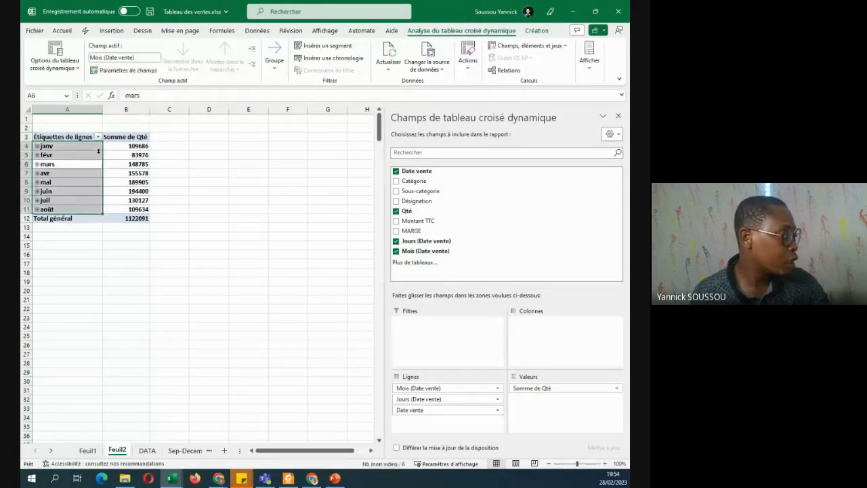
key("Return")
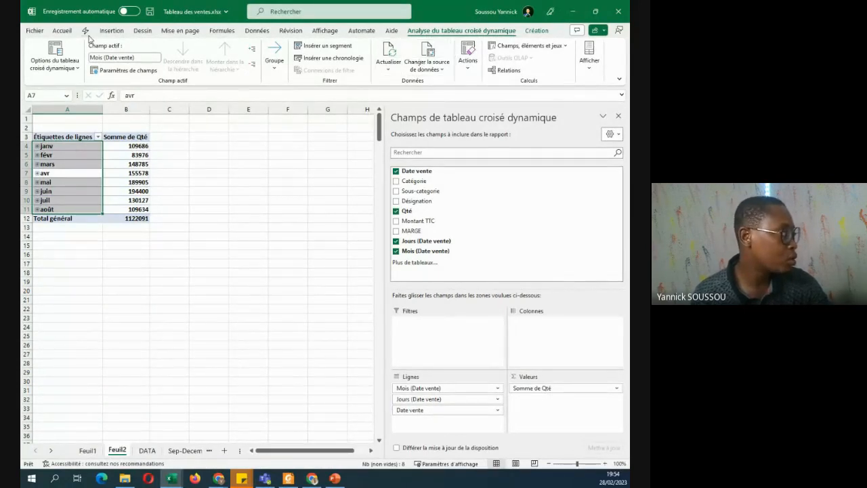
left_click(112, 31)
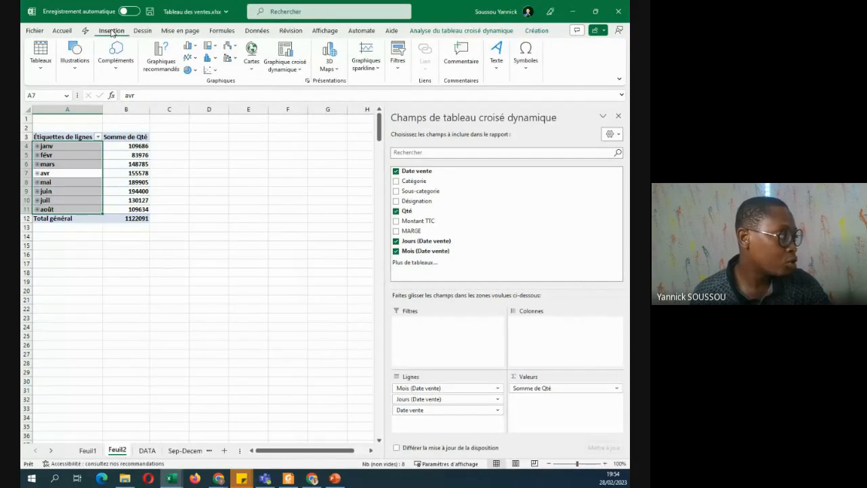
left_click(287, 52)
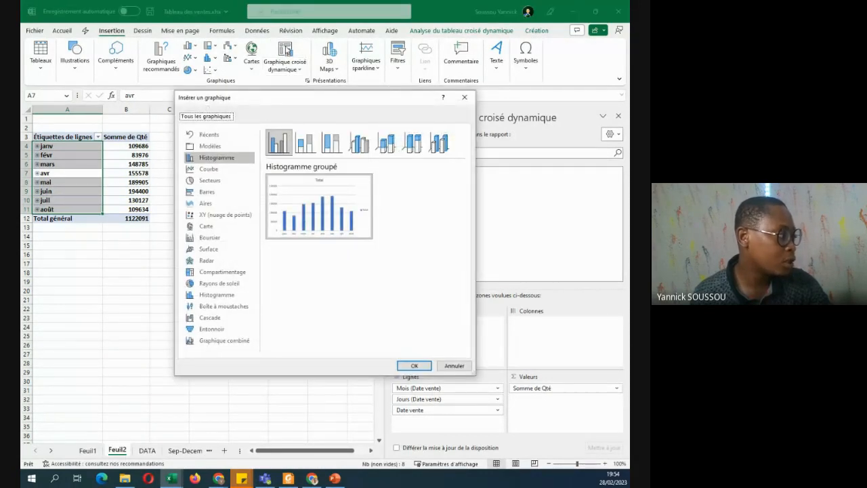
left_click(212, 171)
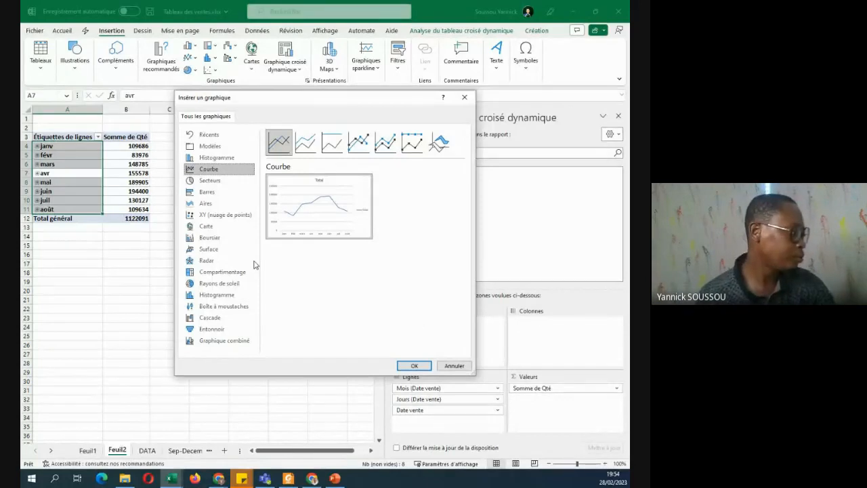
left_click(412, 365)
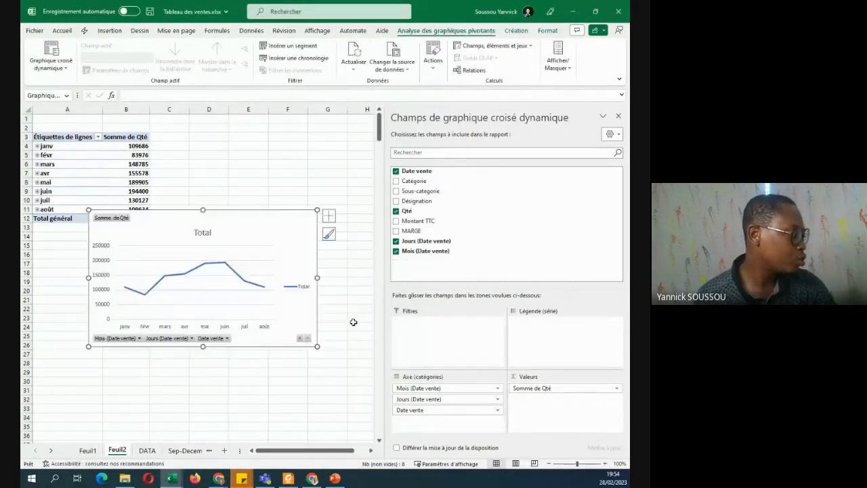
Slightly enlarge and reposition the line chart, and delete its legend.
left_click_drag(317, 210, 340, 191)
left_click(327, 280)
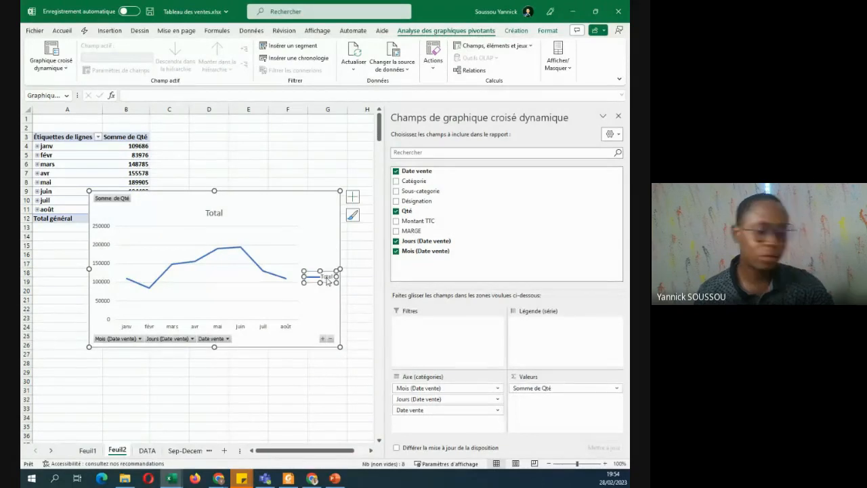
key("Delete")
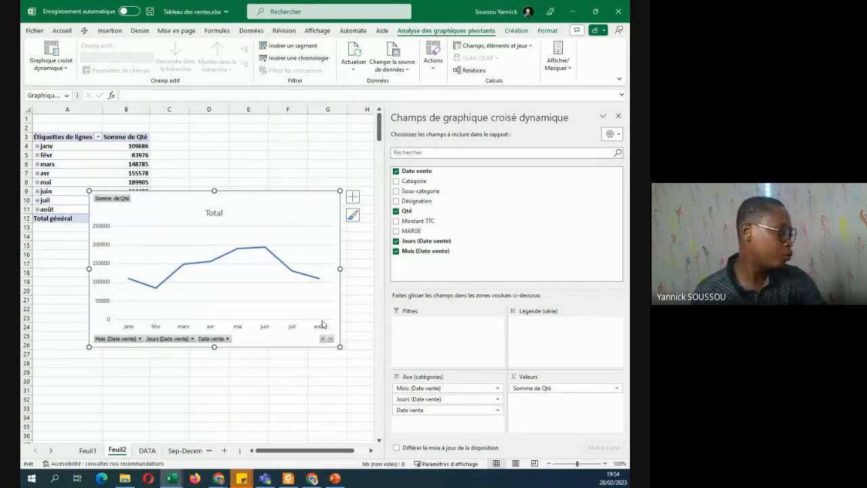
left_click_drag(291, 194, 299, 171)
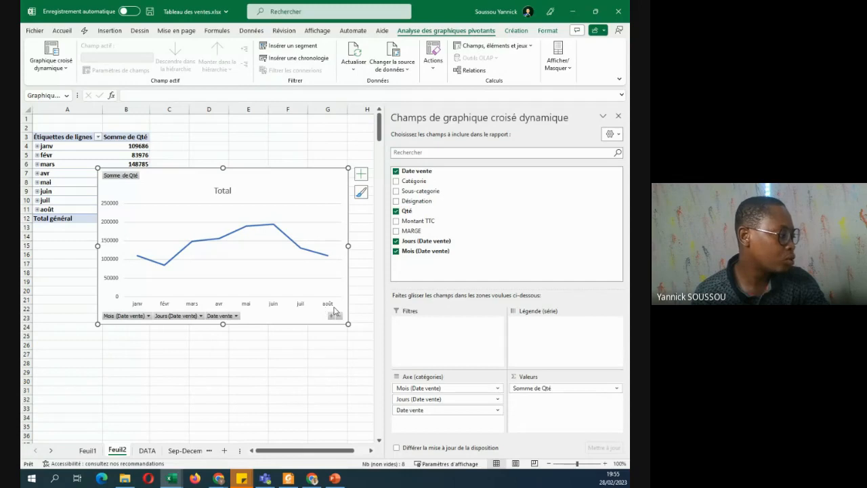
Title the line chart "Somme total des quantites de produit vendu" and move the chart up next to the pivot table.
left_click(226, 192)
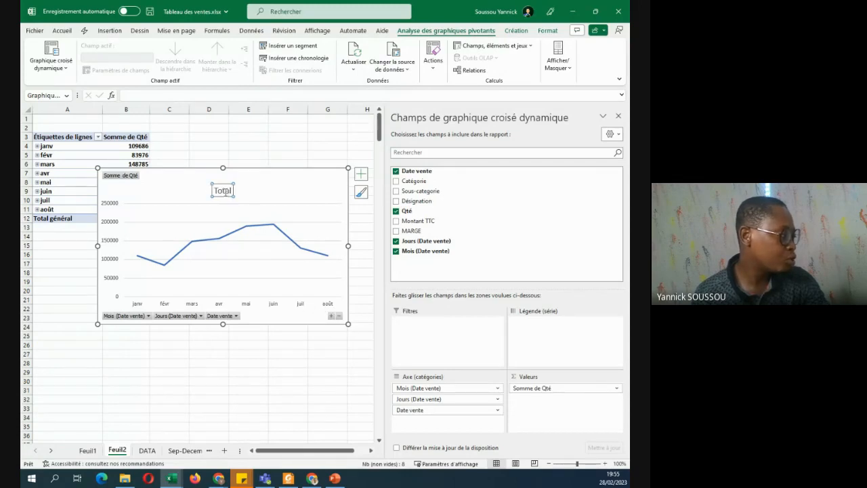
double_click(224, 190)
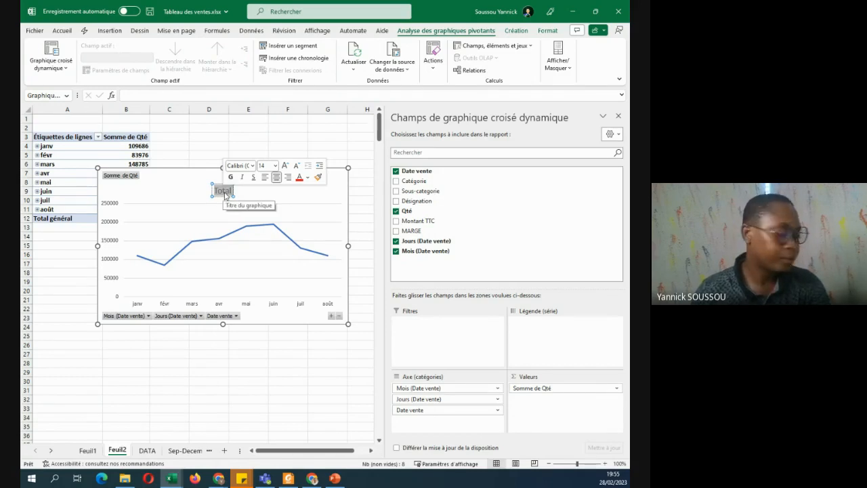
type("Somme to")
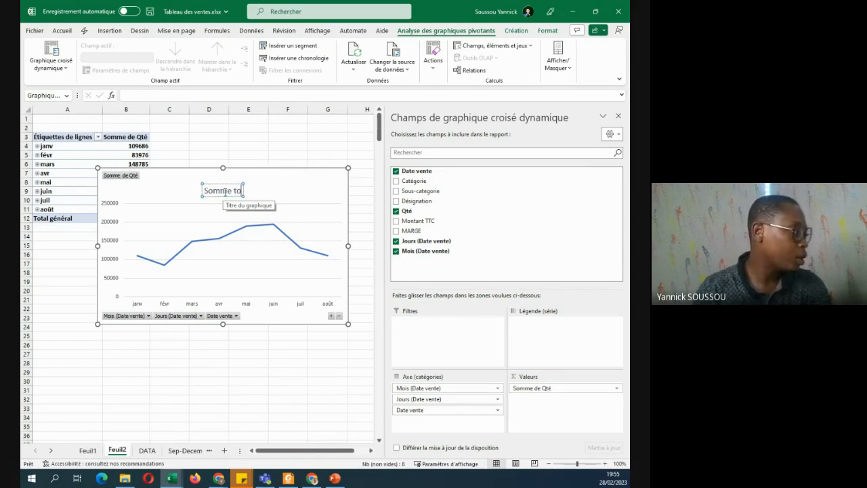
type("tal des")
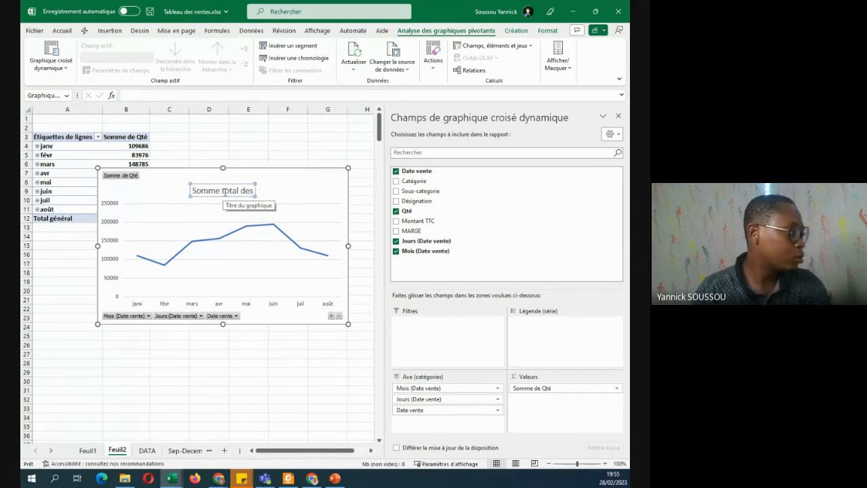
type(" quanti")
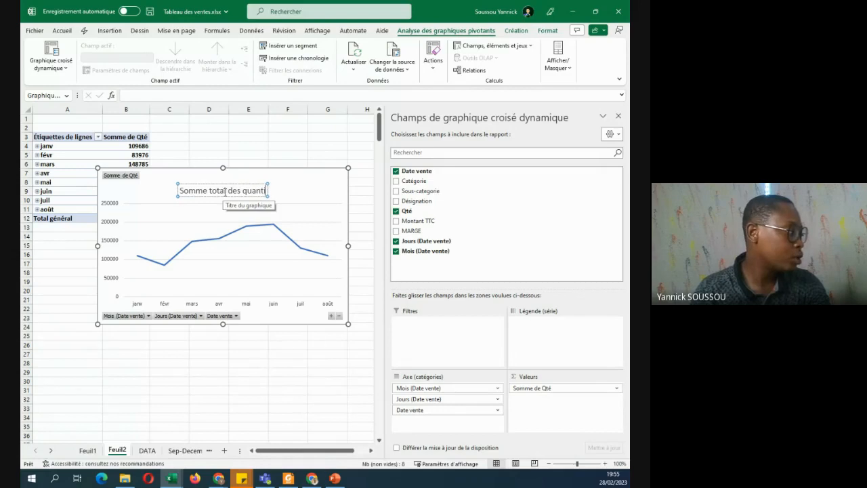
type("tes de")
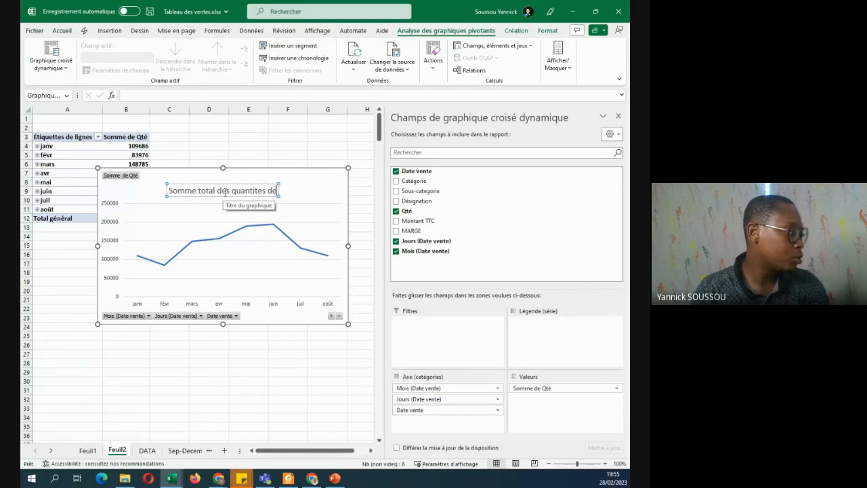
type(" produit")
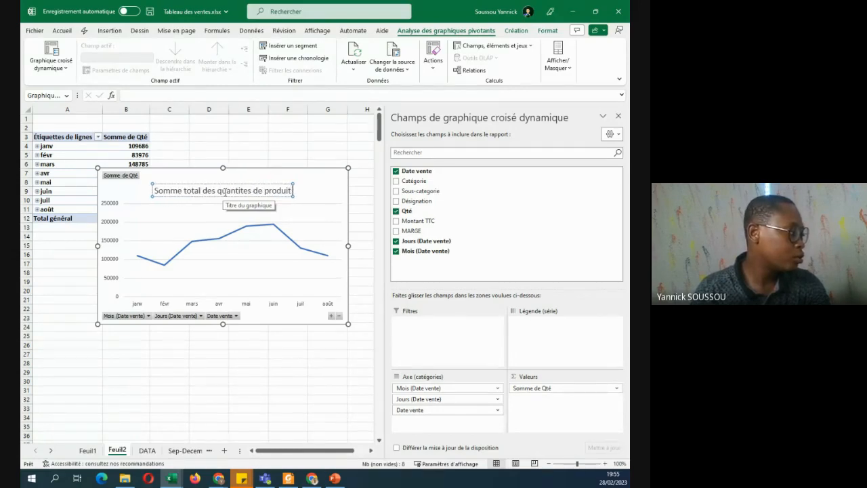
type(" vendu")
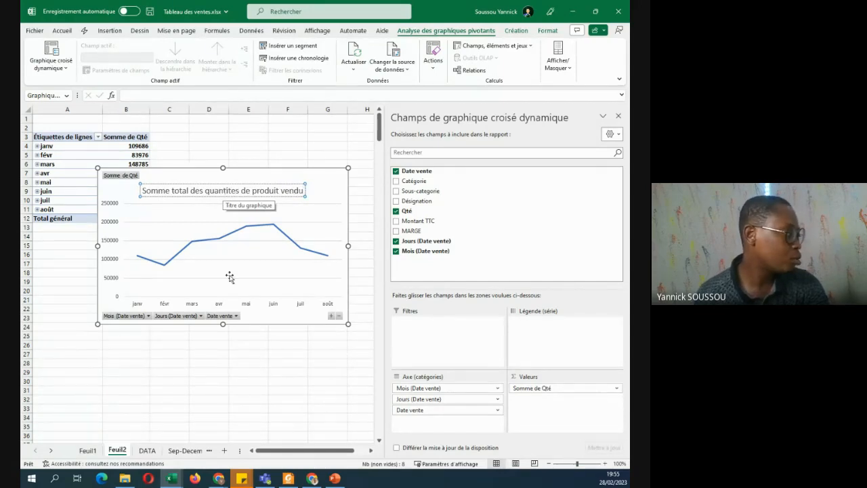
left_click(119, 189)
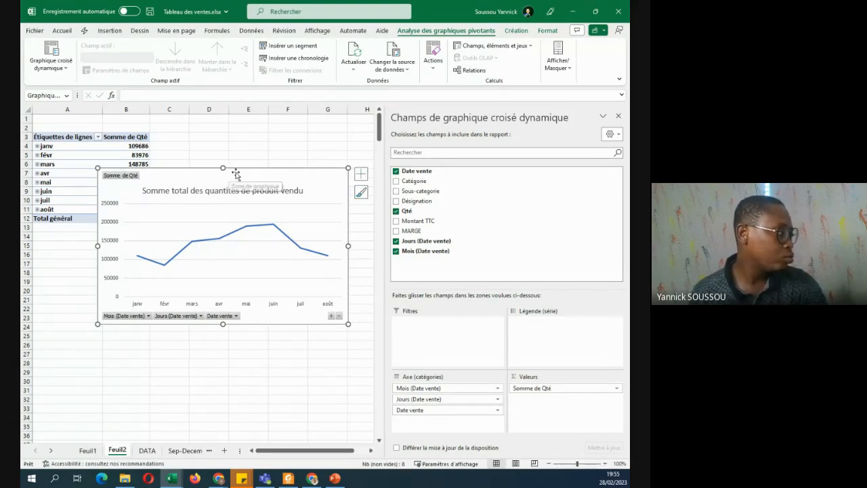
left_click_drag(258, 170, 270, 144)
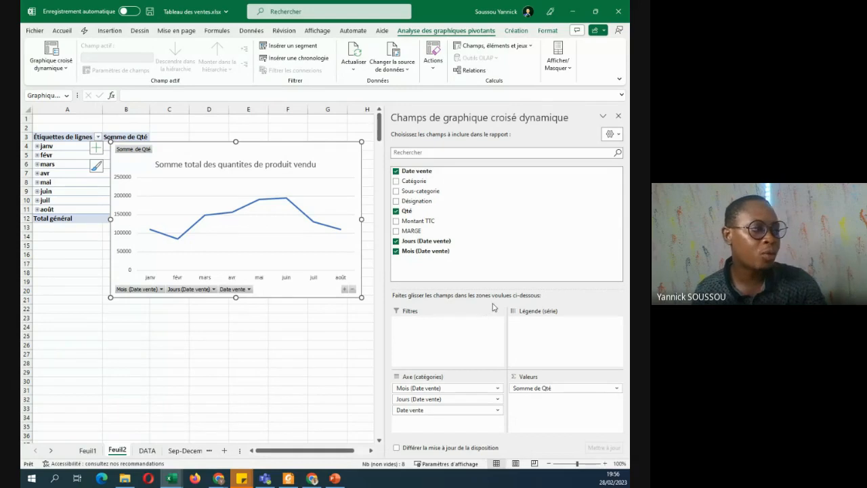
Replace Qté with MARGE in the pivot chart's values and hide all field buttons on the chart.
left_click_drag(542, 389, 352, 387)
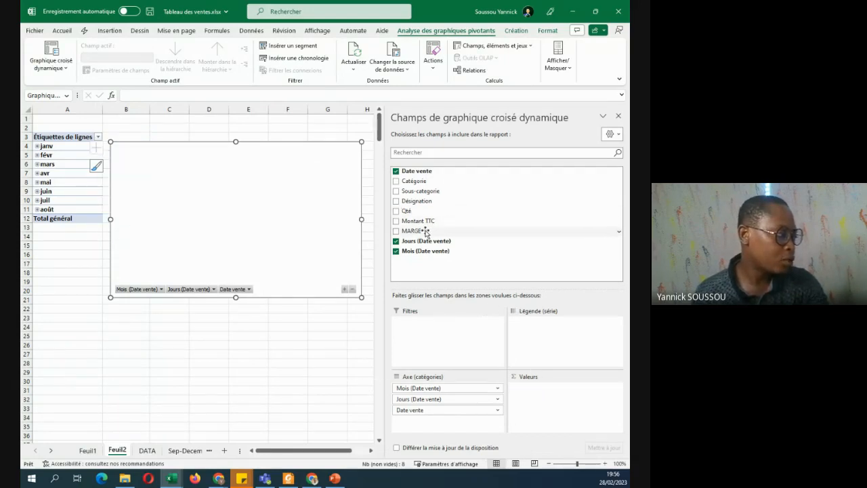
left_click_drag(424, 231, 550, 399)
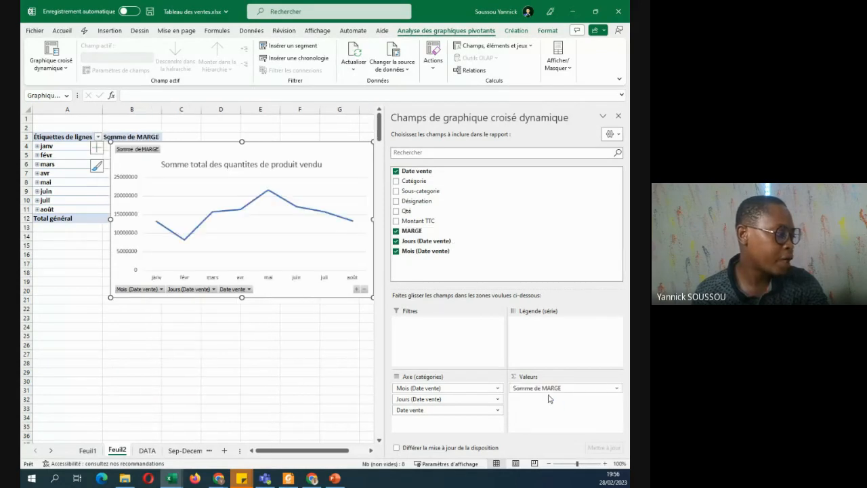
right_click(237, 289)
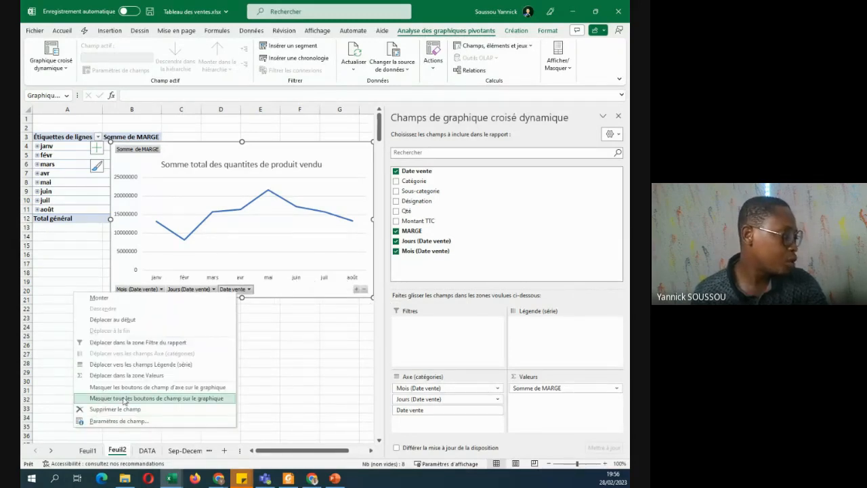
left_click(95, 400)
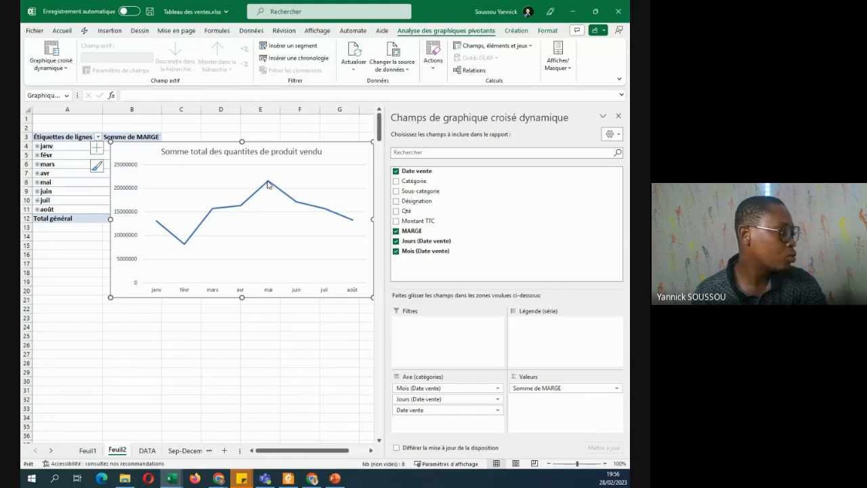
Close the pivot chart's field list and add data labels to the line chart.
mouse_move(269, 184)
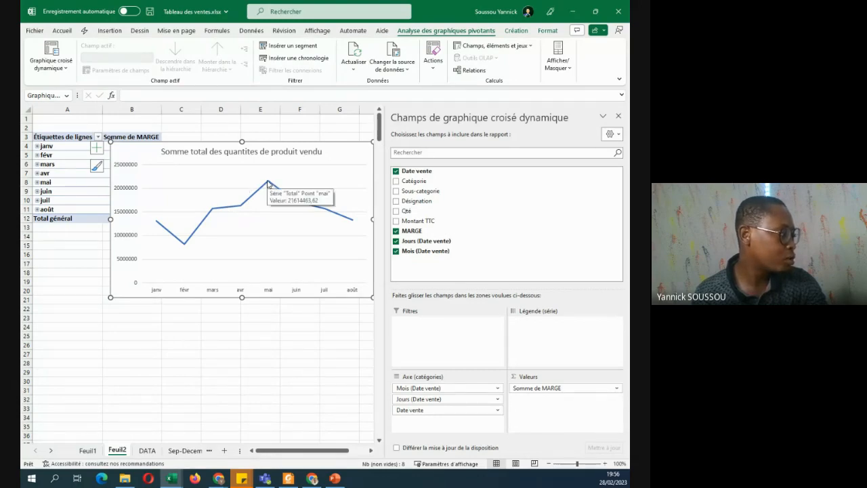
left_click(618, 118)
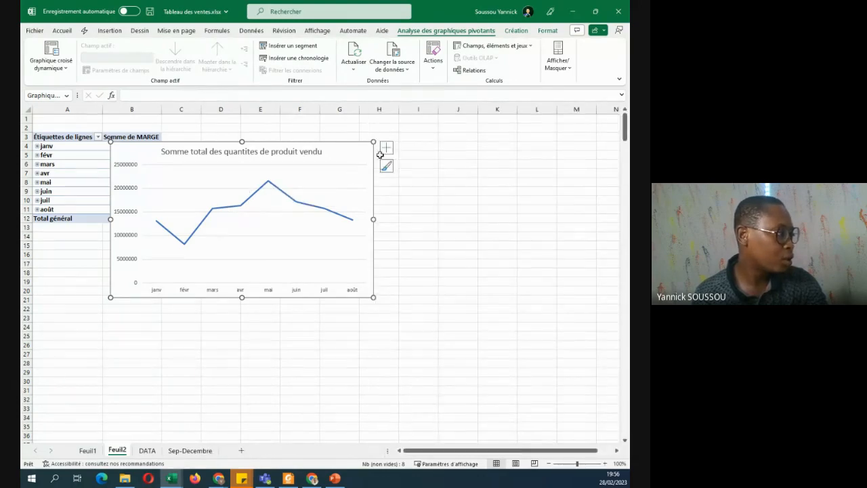
left_click(386, 147)
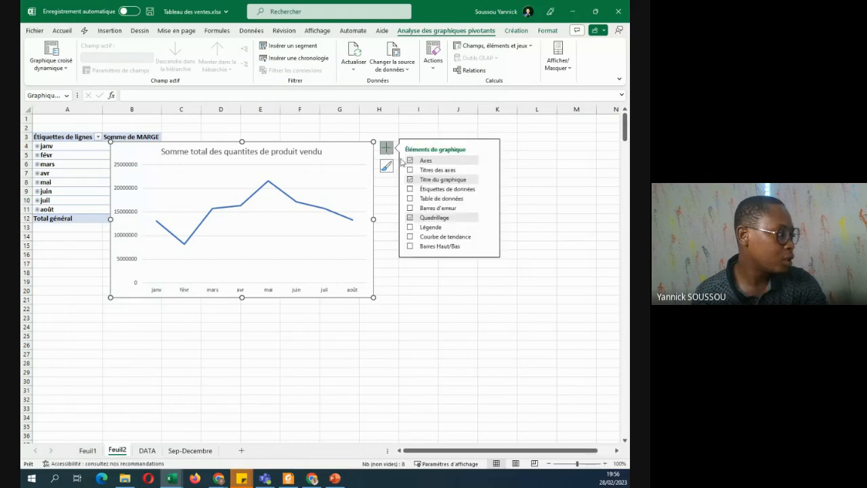
left_click(409, 190)
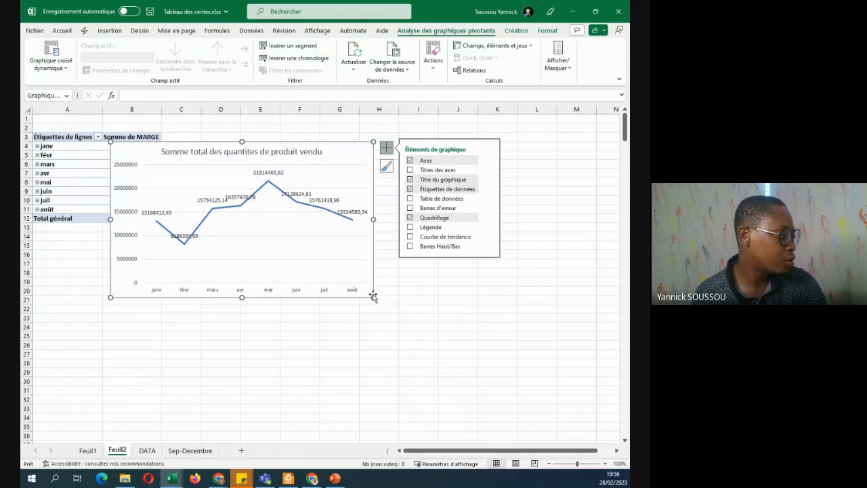
Enlarge the line chart slightly and move it clear of the pivot table's Somme de MARGE column.
left_click_drag(373, 297, 399, 310)
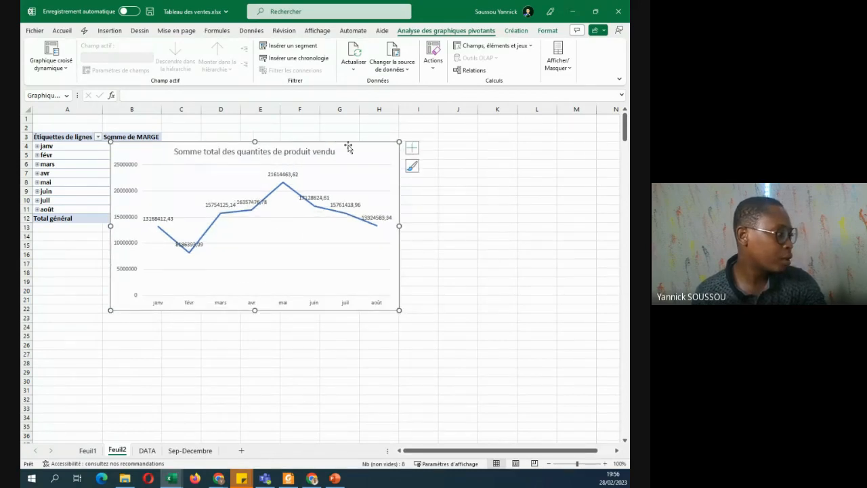
left_click_drag(349, 145, 414, 151)
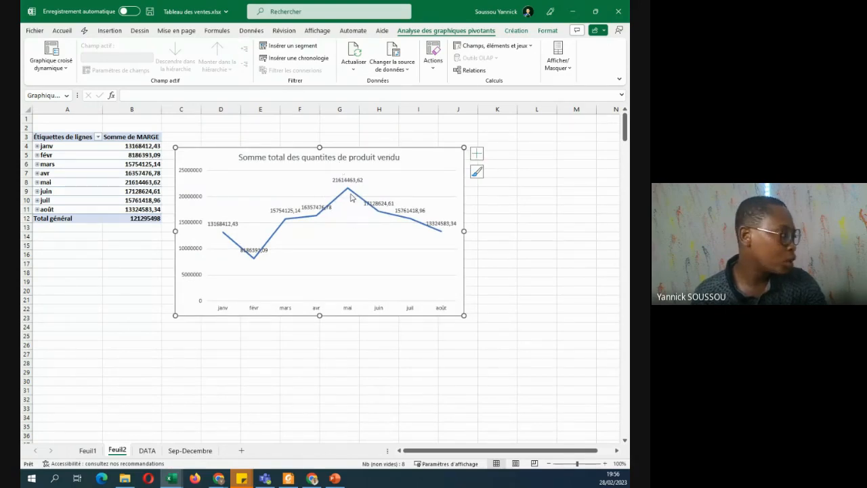
Format the pivot table's Somme de MARGE values as Nombre with a thousands separator and no decimals.
left_click(140, 146)
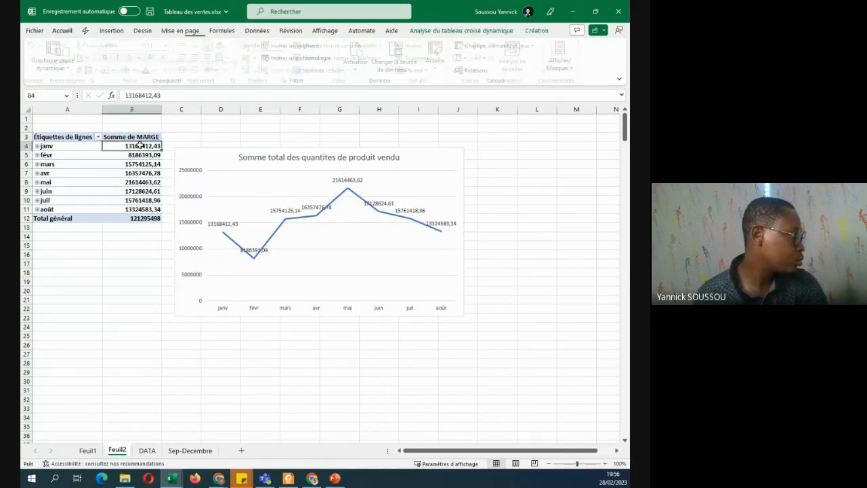
right_click(140, 146)
left_click(190, 196)
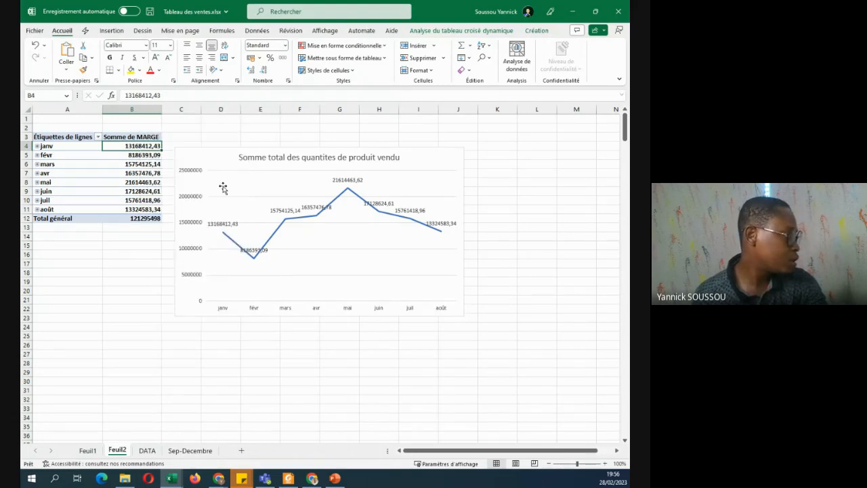
left_click(47, 84)
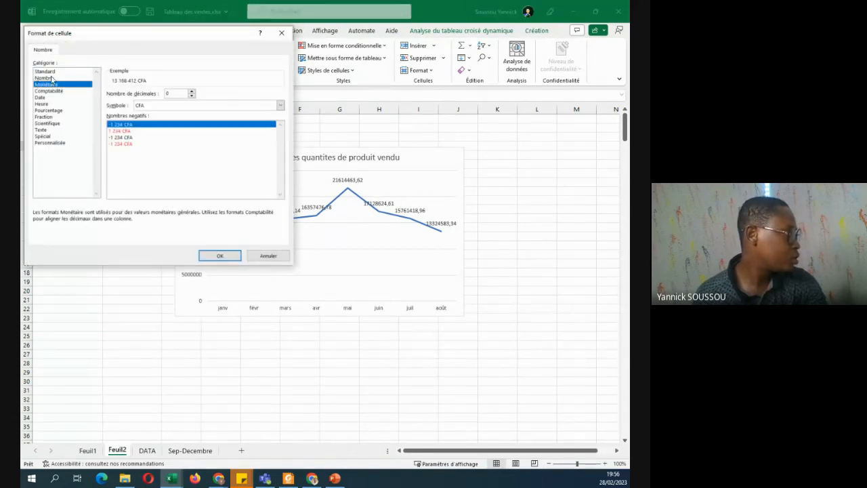
left_click(44, 78)
left_click(110, 106)
left_click(216, 257)
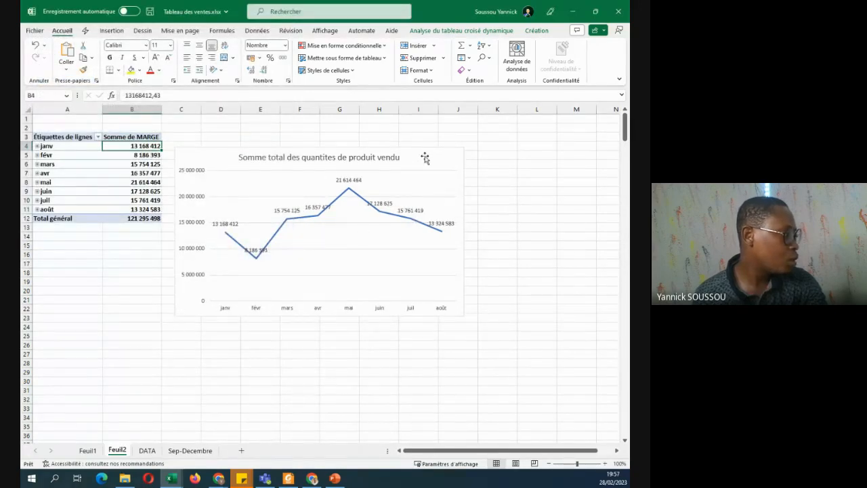
Retitle the line chart "Somme total des marges de l'année" and move it farther away from the pivot table.
left_click_drag(422, 156, 432, 153)
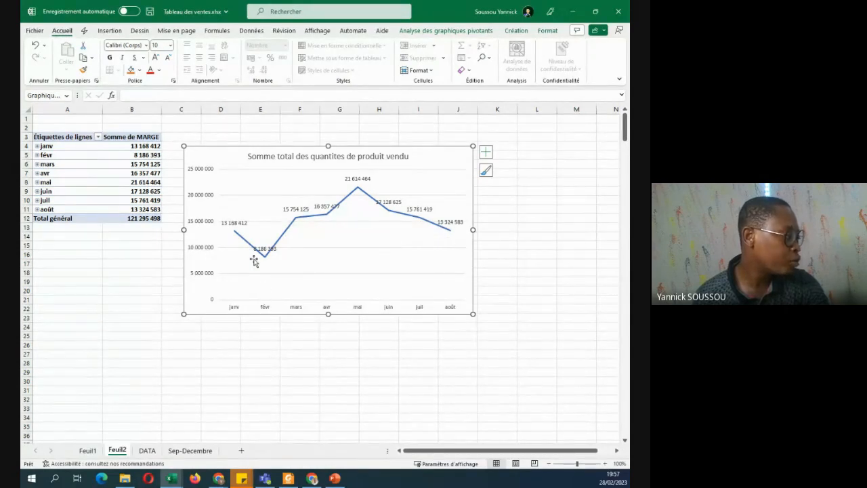
mouse_move(264, 259)
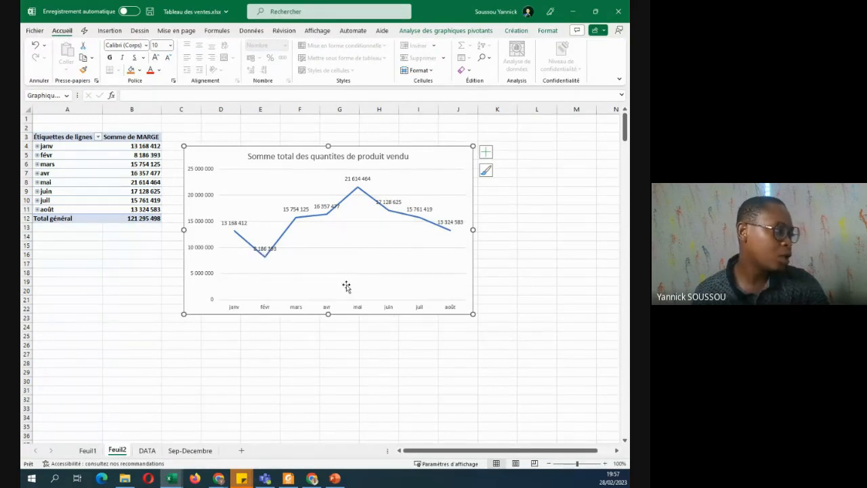
left_click(339, 157)
double_click(326, 157)
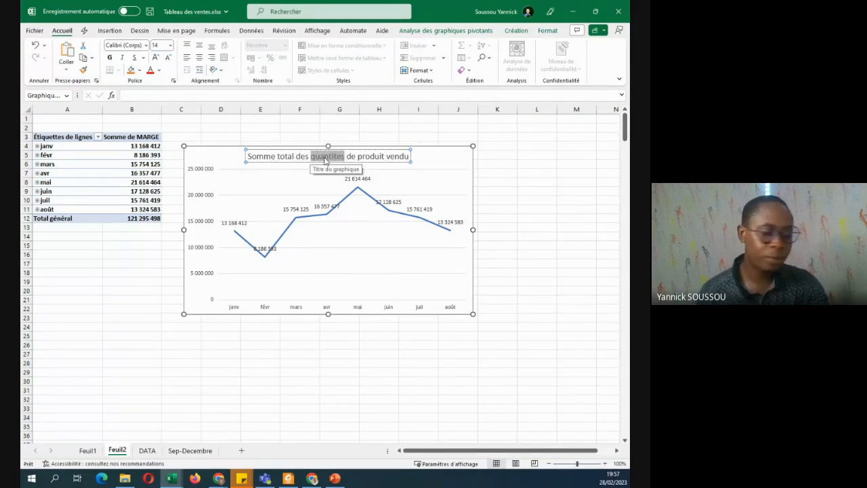
type("marges")
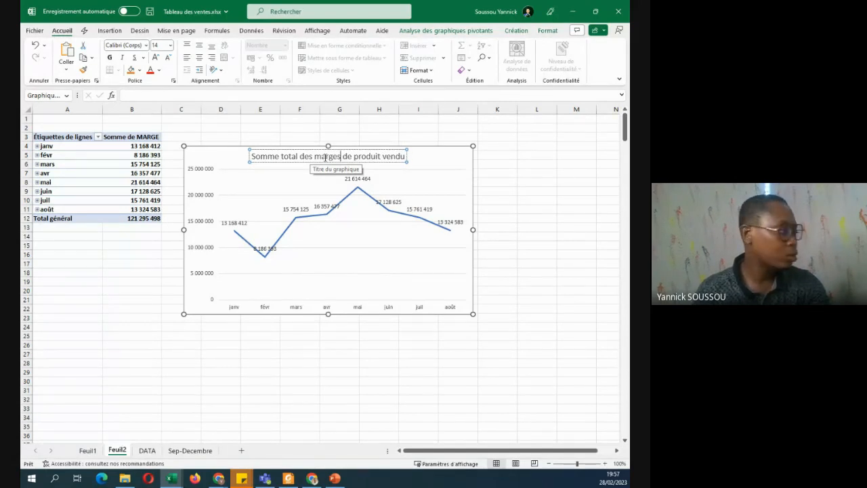
key("Delete")
key("Delete")
key("Delete")
key("Delete")
key("Delete")
key("Delete")
key("Delete")
key("Delete")
key("Delete")
key("Delete")
key("Delete")
key("Delete")
key("Delete")
key("Delete")
key("Delete")
key("Delete")
key("Delete")
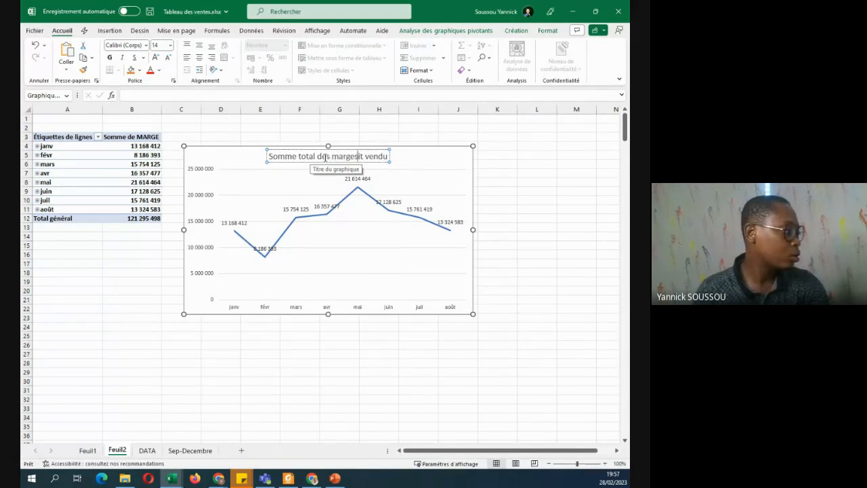
type("d")
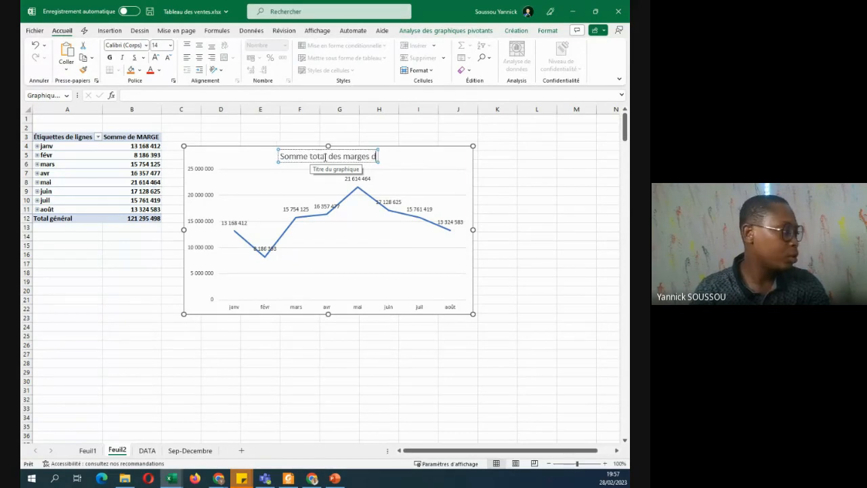
type("e l'année")
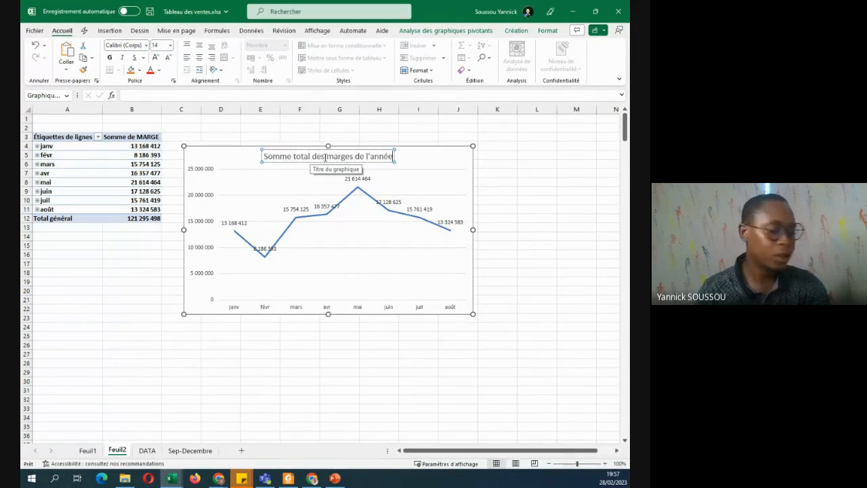
left_click(475, 156)
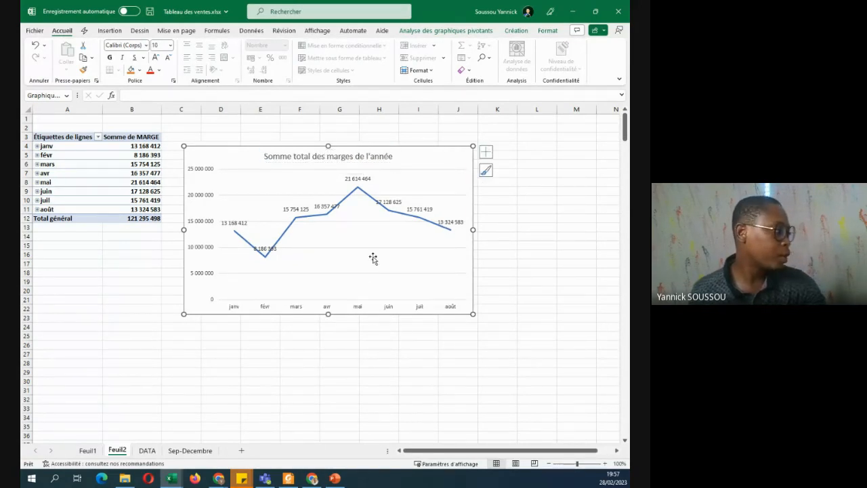
left_click_drag(215, 151, 232, 142)
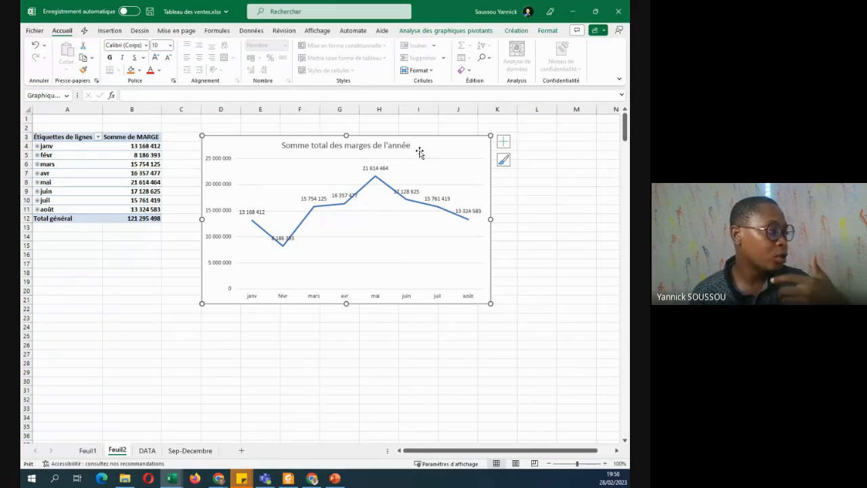
left_click_drag(445, 141, 480, 147)
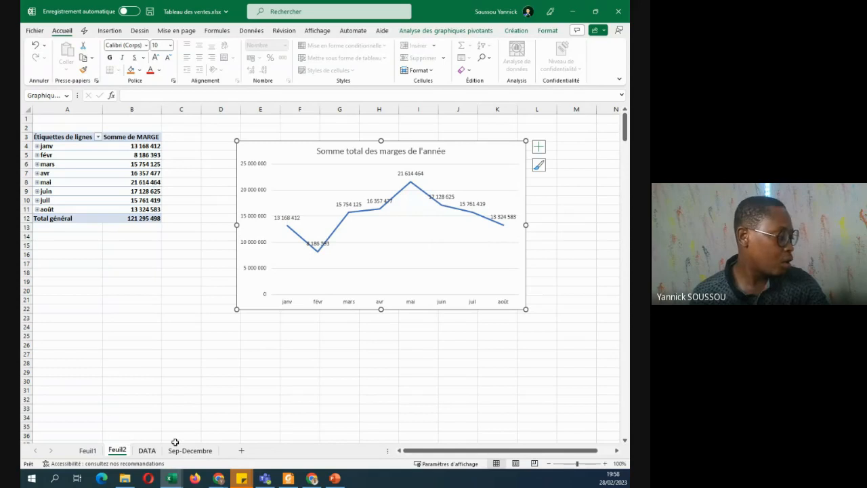
Add a new sheet to the workbook and cut the margin line chart from Feuil2.
left_click(242, 451)
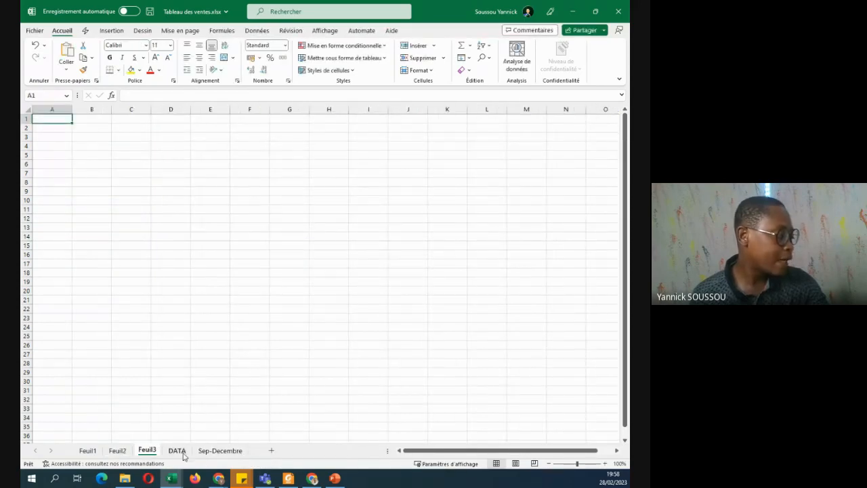
left_click(122, 452)
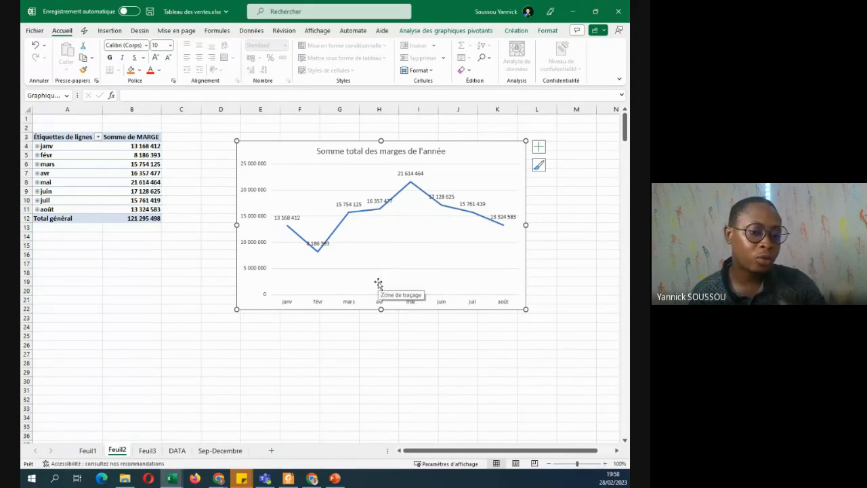
right_click(297, 153)
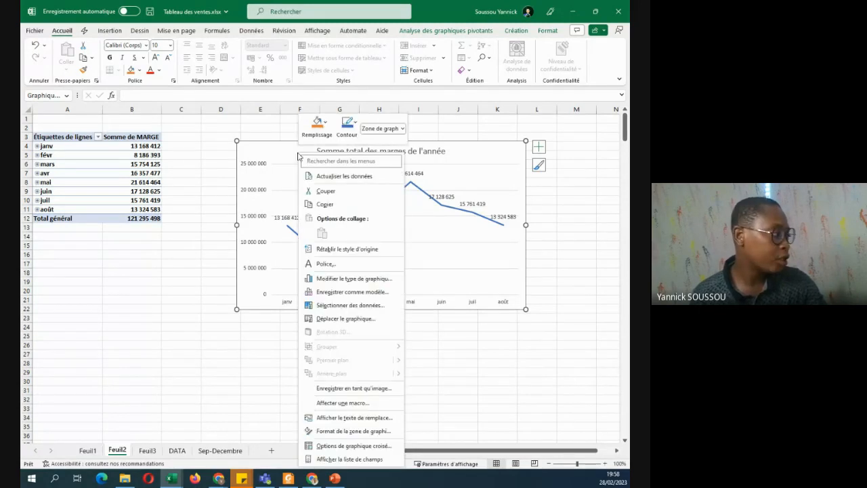
left_click(326, 191)
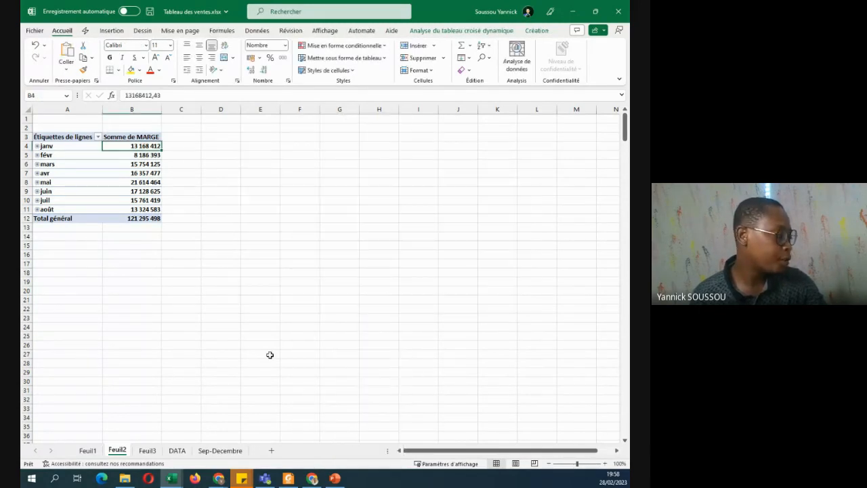
Rename the new sheet Feuil3 as "Tableau de bord".
left_click(147, 451)
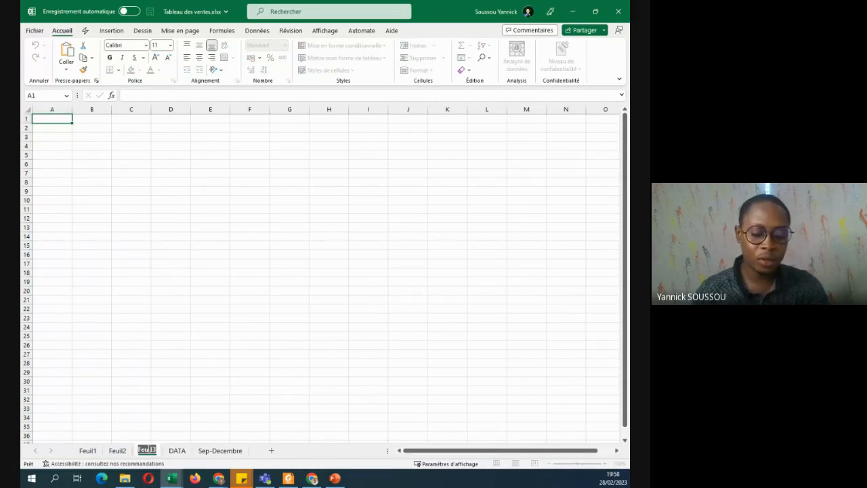
type("Tablea")
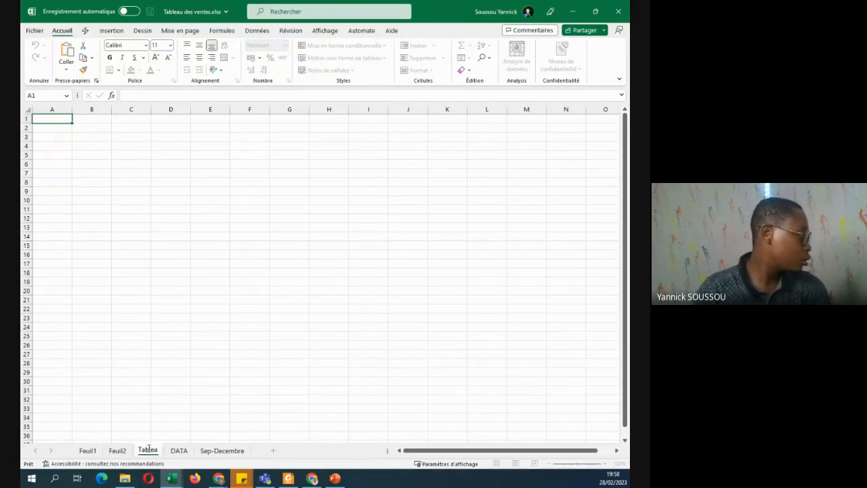
type("u de bord")
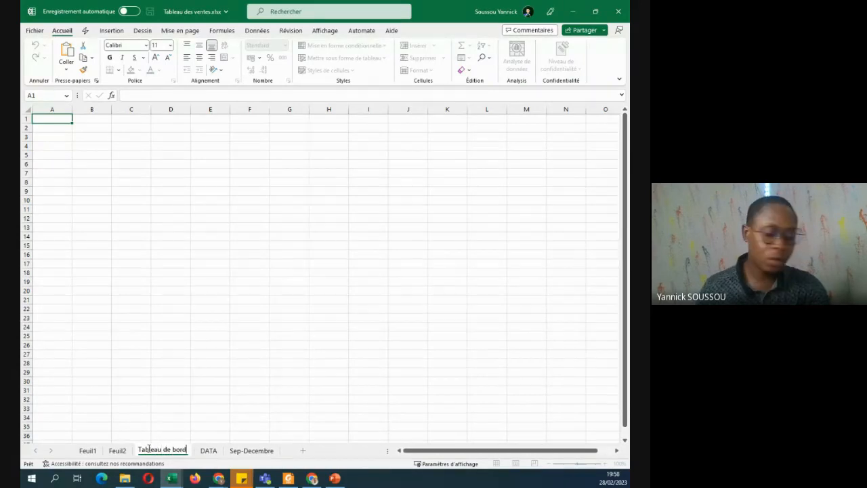
key("Return")
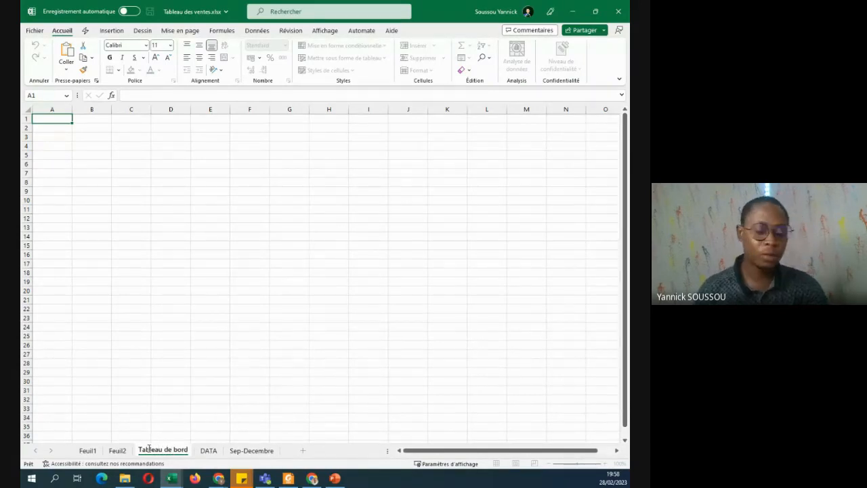
Paste the cut line chart at cell B5 of the Tableau de bord sheet and adjust its position slightly.
right_click(81, 154)
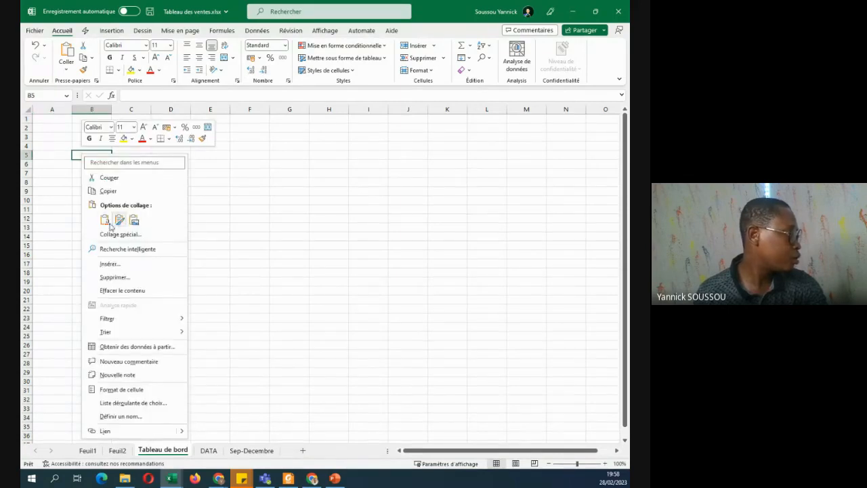
left_click(105, 220)
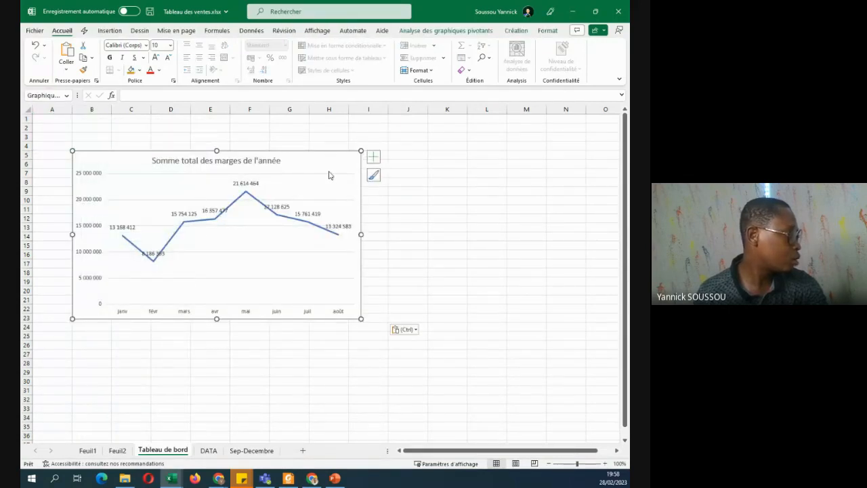
mouse_move(317, 157)
left_mouse_down()
mouse_move(348, 147)
mouse_move(329, 153)
left_mouse_up()
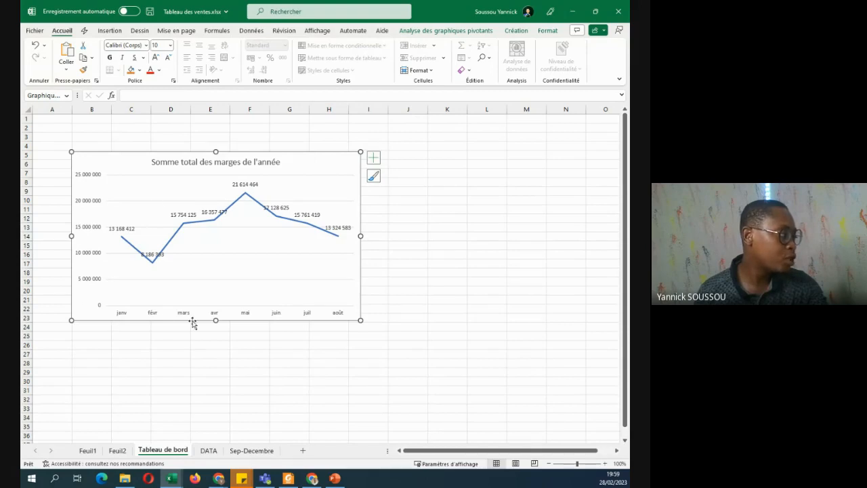
Try toggling the data labels and the legend of the chart on the Tableau de bord sheet.
left_click(373, 160)
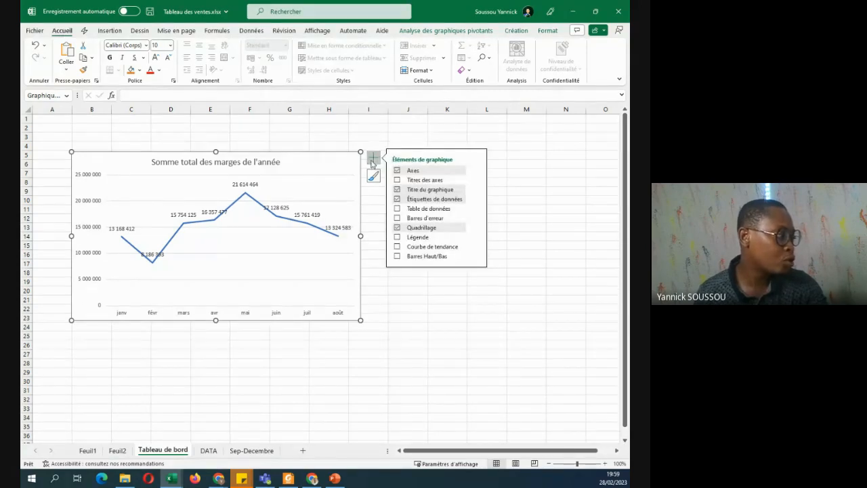
left_click(397, 200)
left_click(398, 200)
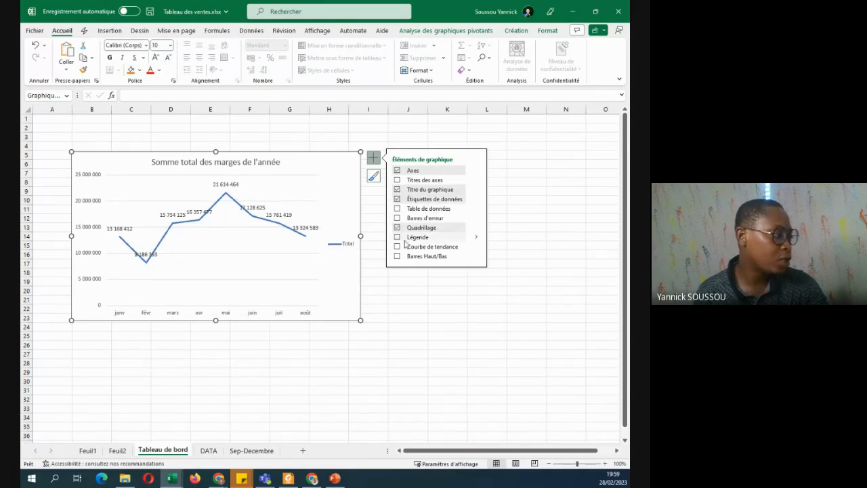
left_click(521, 233)
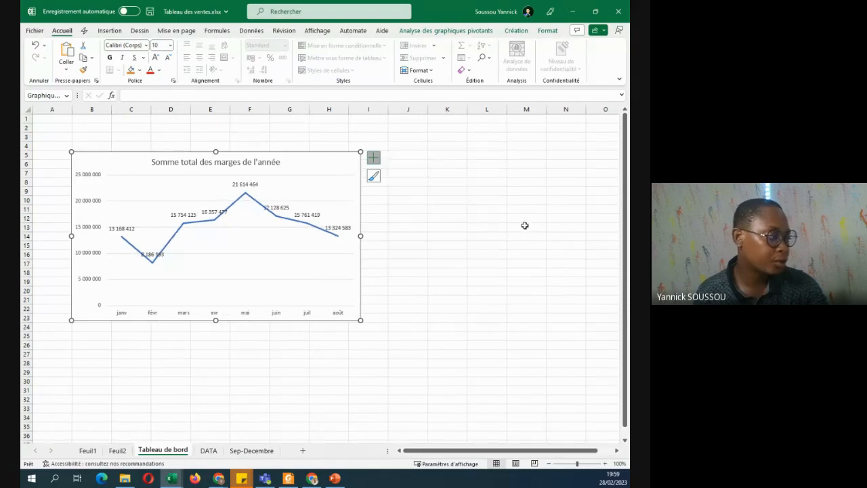
left_click(523, 226)
left_click(346, 154)
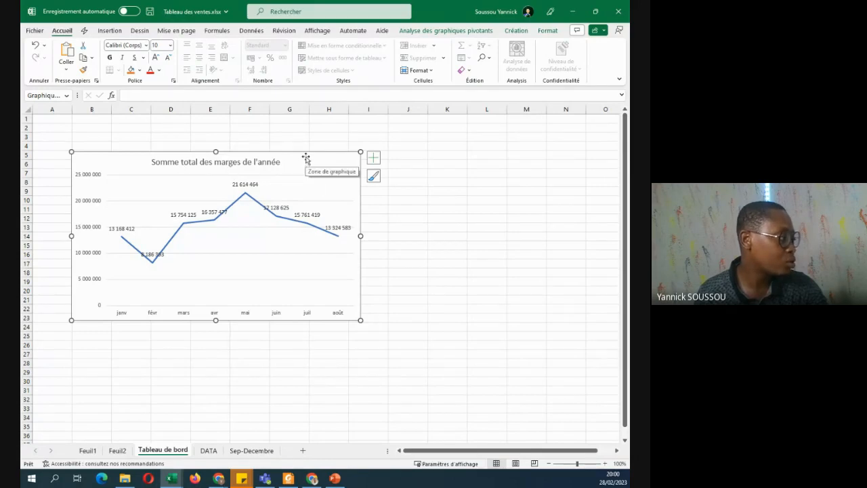
Move the line chart slightly on the Tableau de bord sheet and rename the Feuil2 sheet "Somme Marge".
left_click_drag(305, 156, 329, 179)
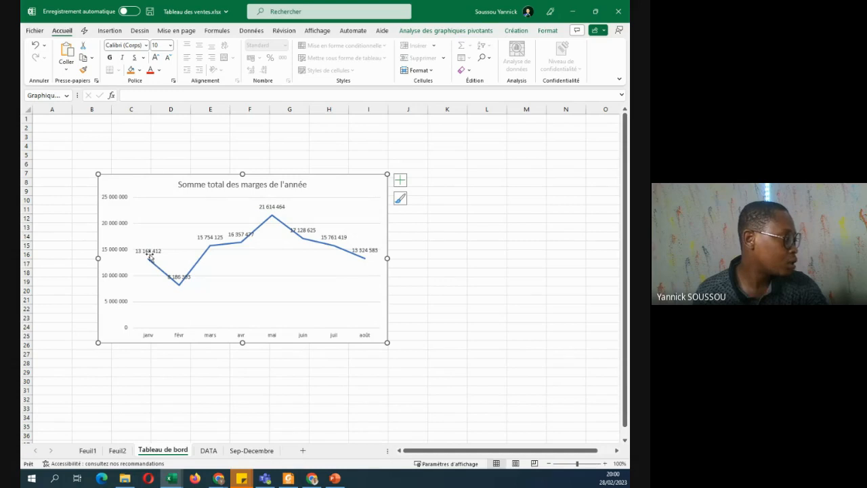
left_click(118, 450)
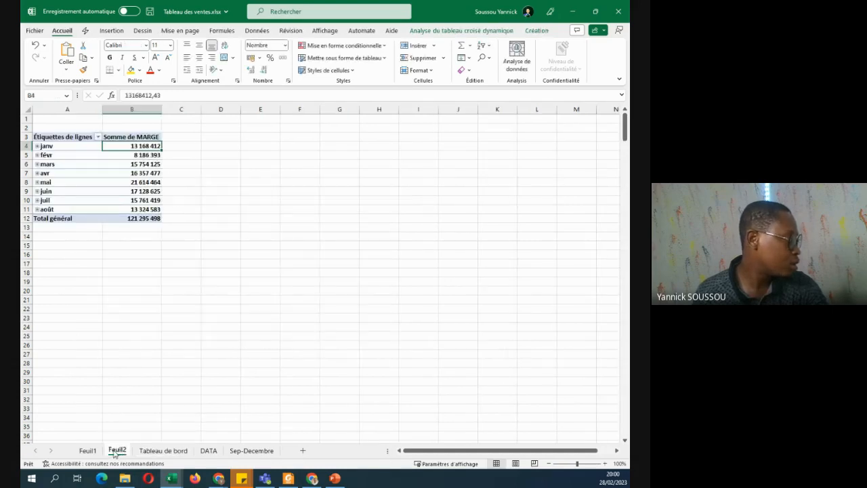
double_click(118, 450)
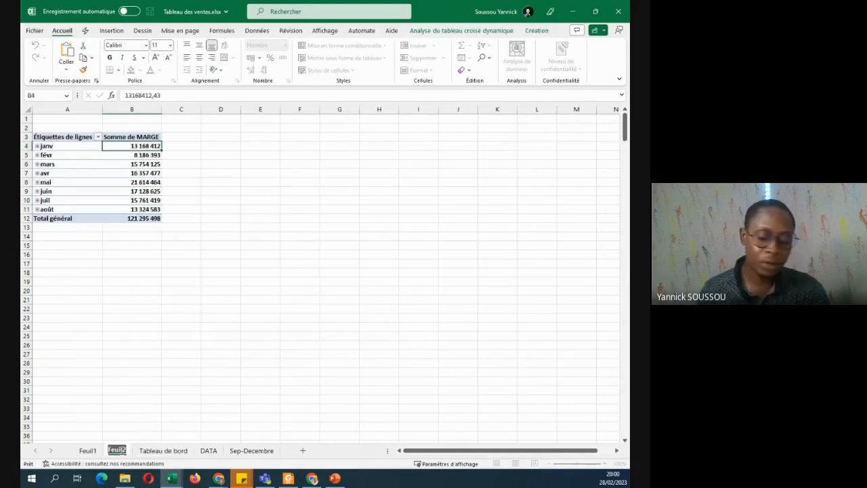
type("Marg")
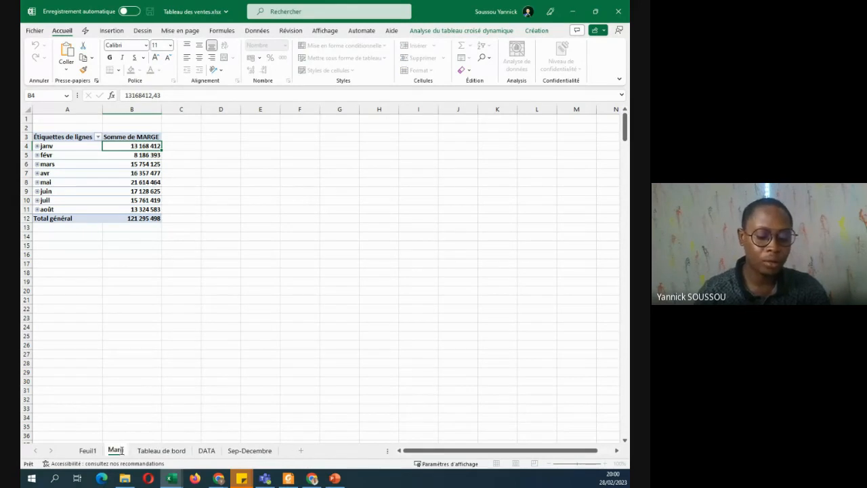
key("BackSpace")
key("BackSpace")
key("BackSpace")
key("BackSpace")
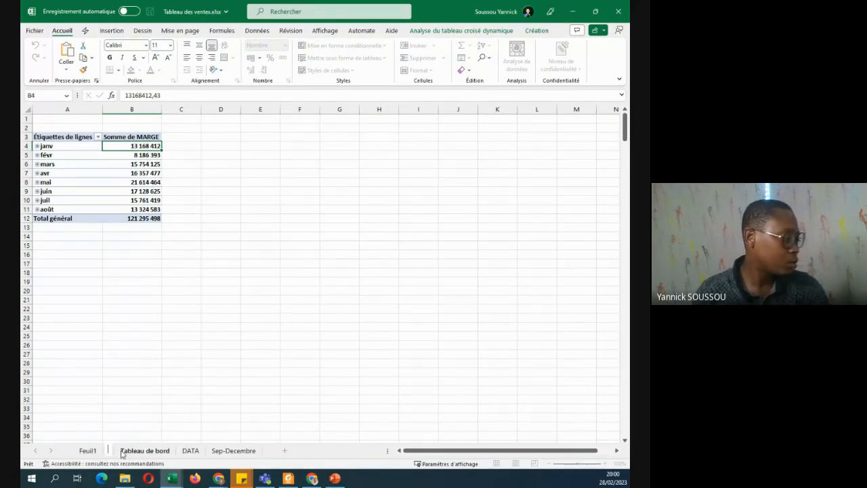
type("Somme")
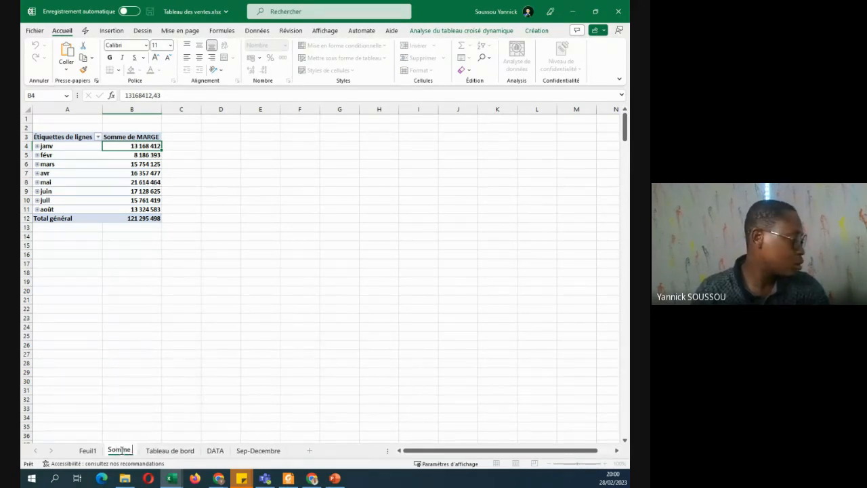
type(" Marge")
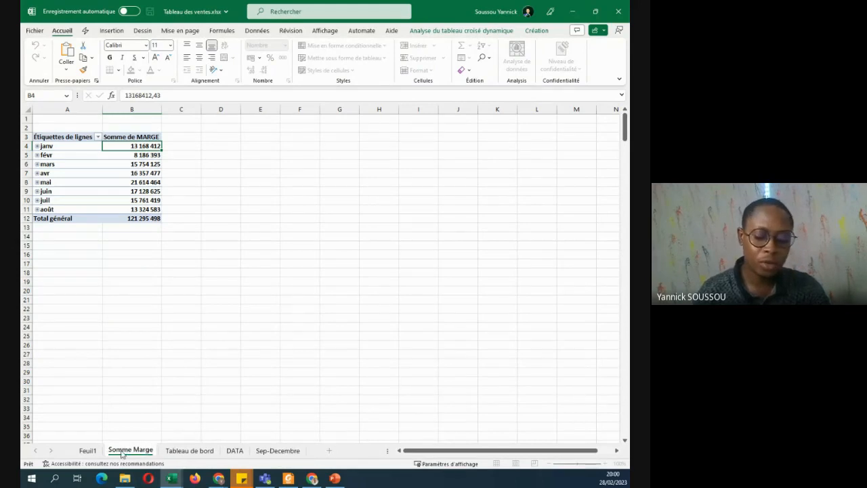
key("Return")
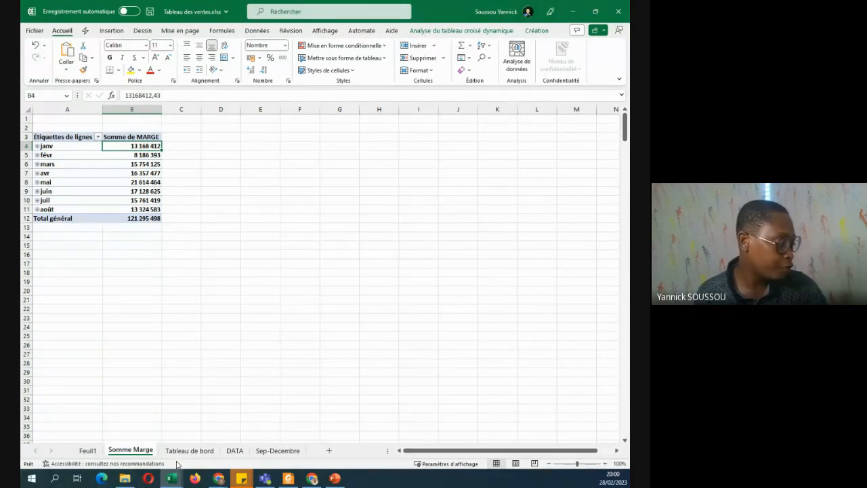
left_click(193, 450)
left_click(234, 451)
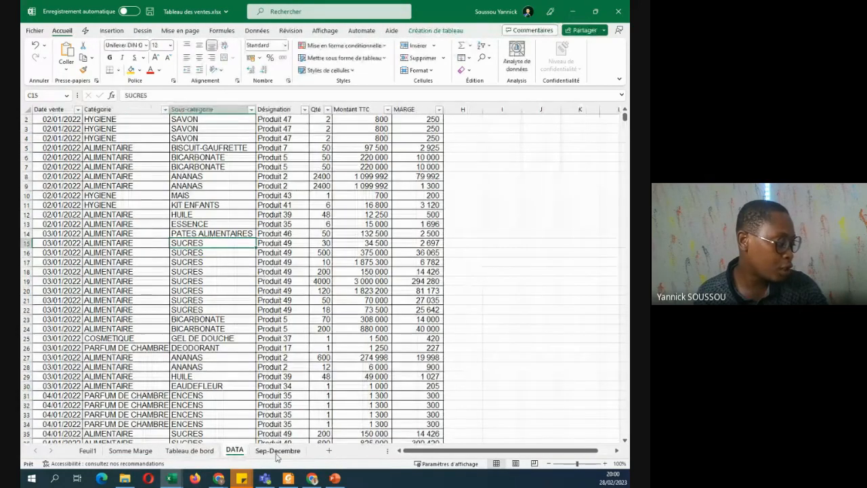
key("ctrl+Page_Down")
left_click(212, 452)
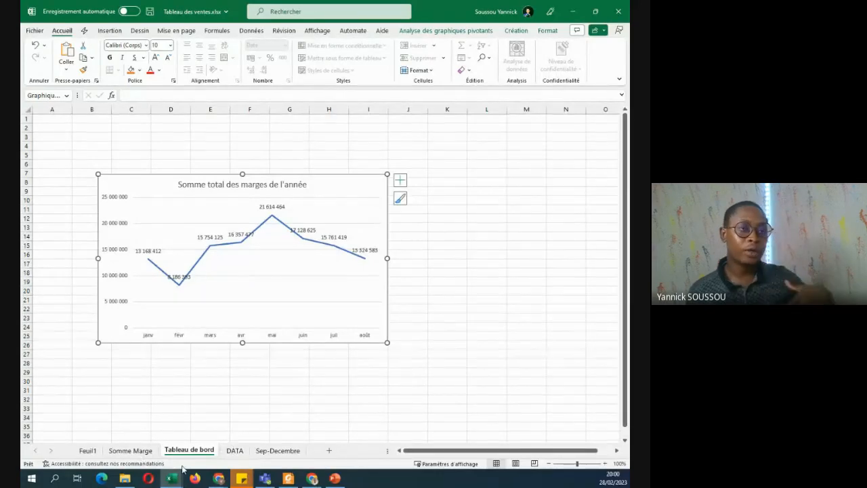
mouse_move(174, 479)
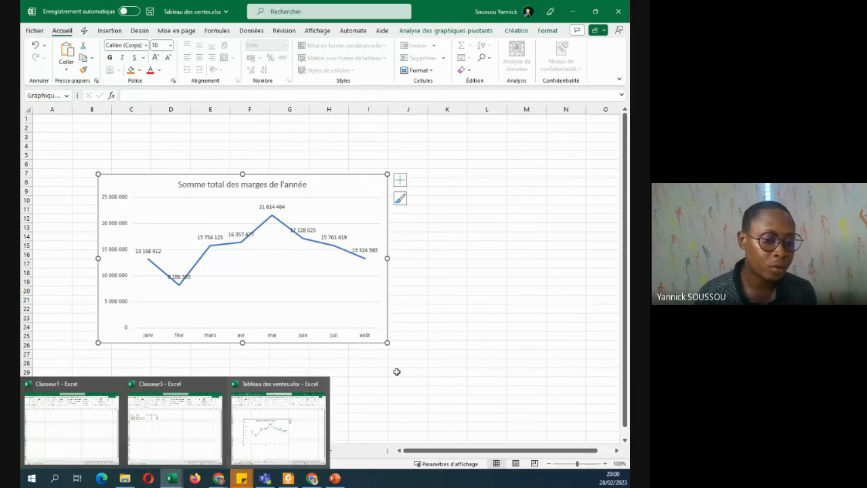
left_click(400, 372)
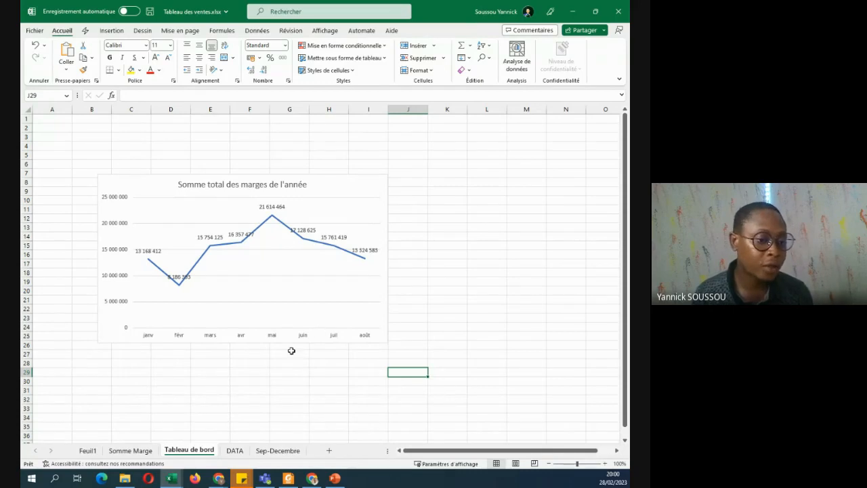
left_click(148, 452)
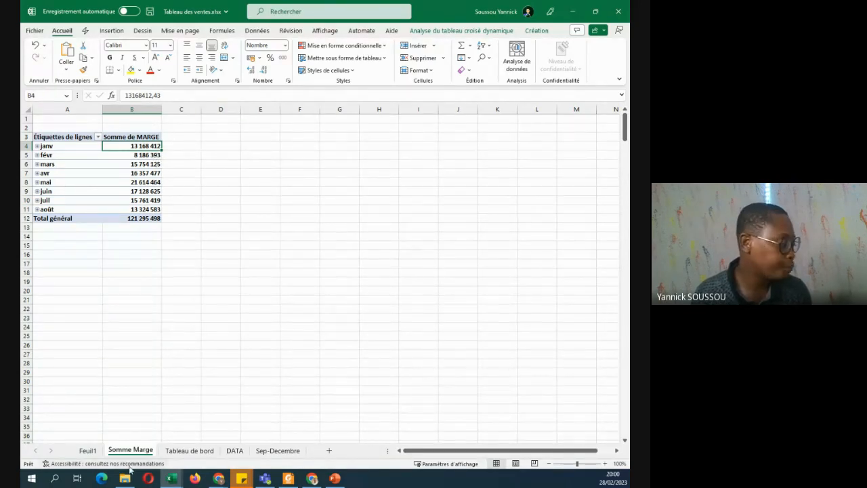
Insert a pivot table from the DATA sheet's table on a new worksheet, with Catégorie as rows and the sum of MARGE as values.
left_click(234, 452)
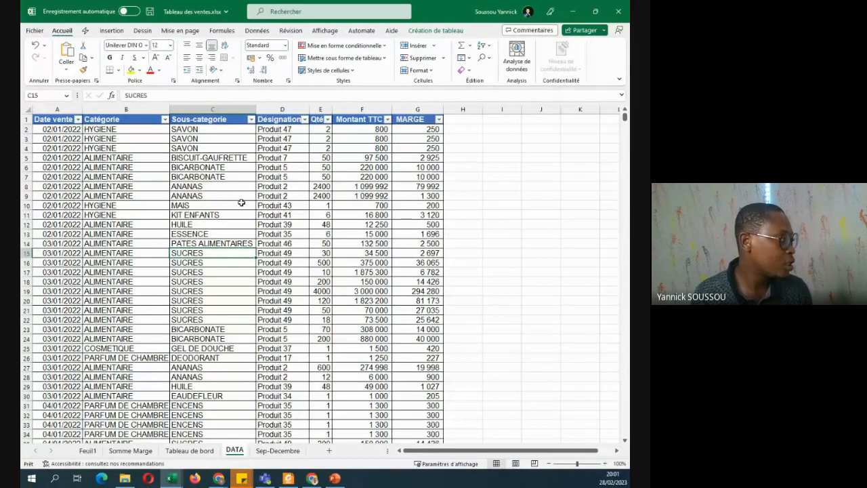
left_click(241, 176)
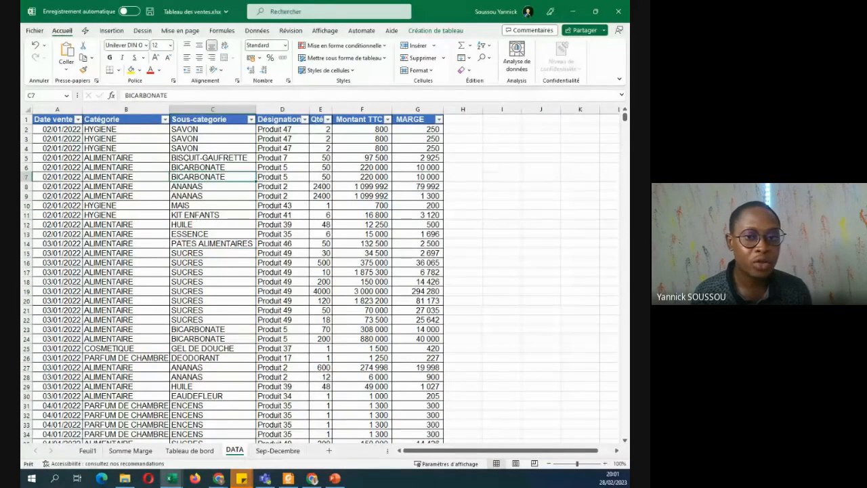
key("alt+Tab")
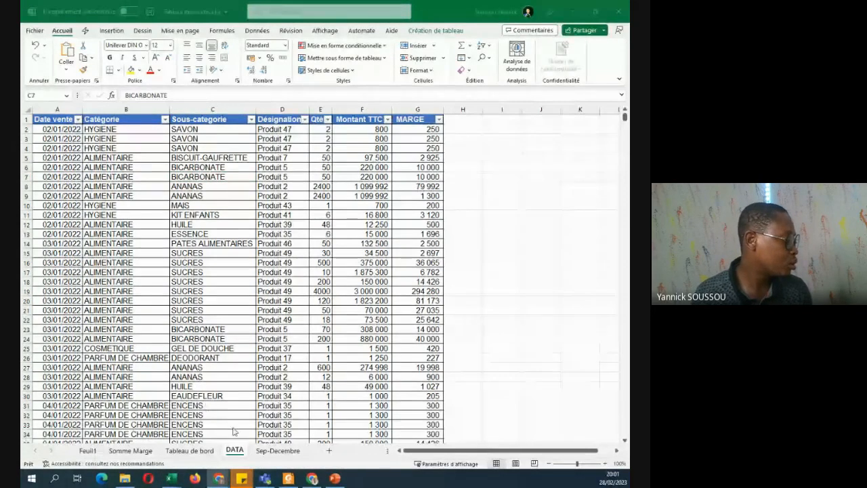
left_click(217, 199)
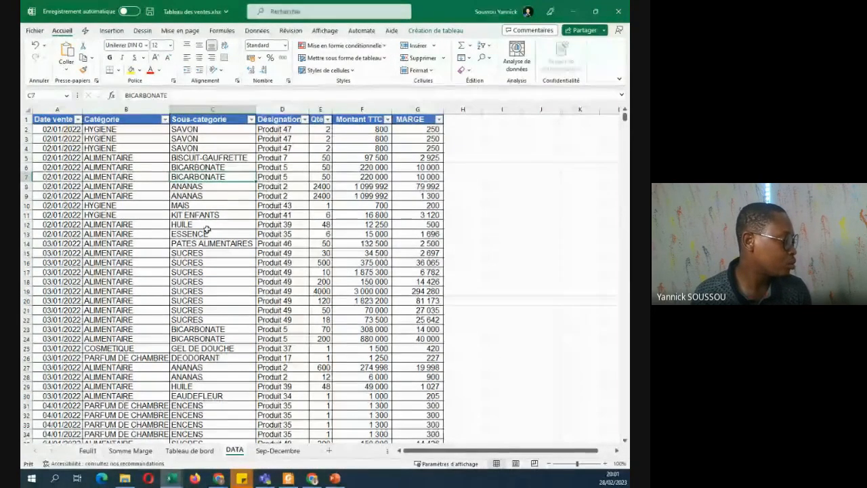
left_click(113, 31)
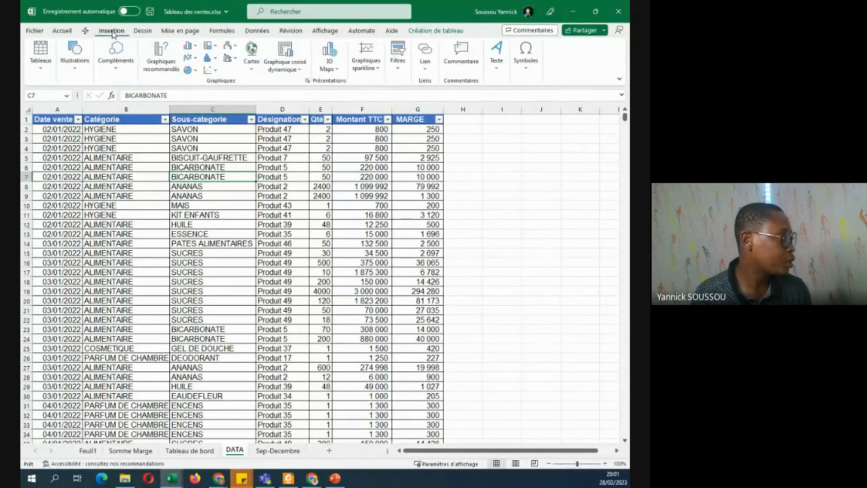
left_click(43, 68)
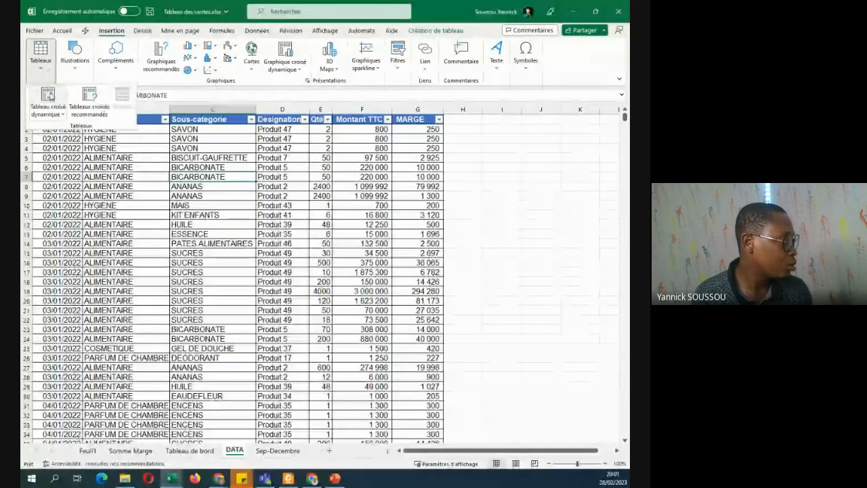
left_click(48, 96)
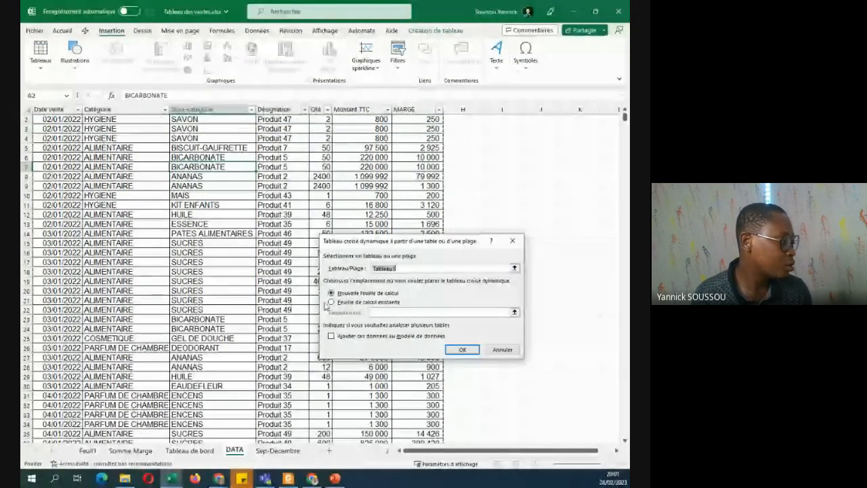
left_click(465, 350)
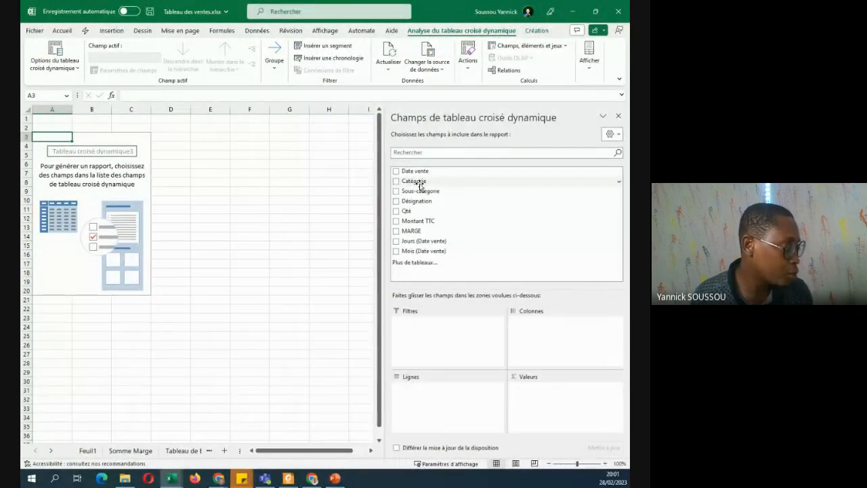
left_click_drag(420, 184, 439, 420)
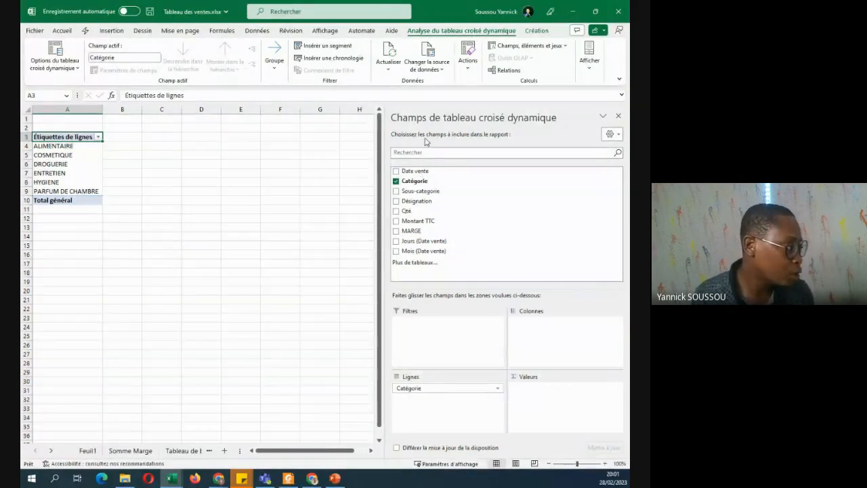
left_click_drag(418, 234, 556, 414)
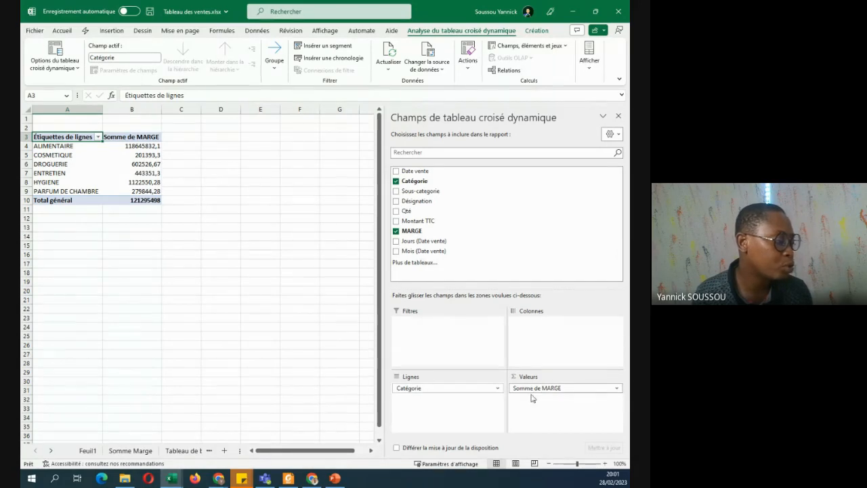
left_click(133, 148)
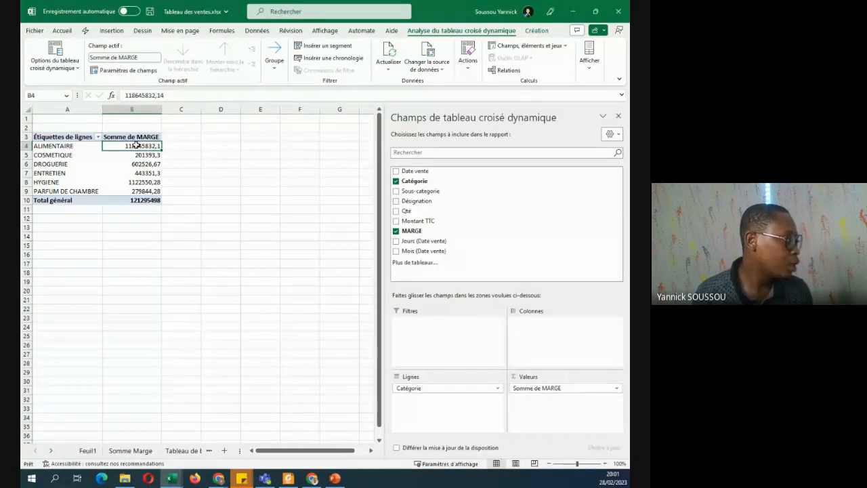
right_click(138, 147)
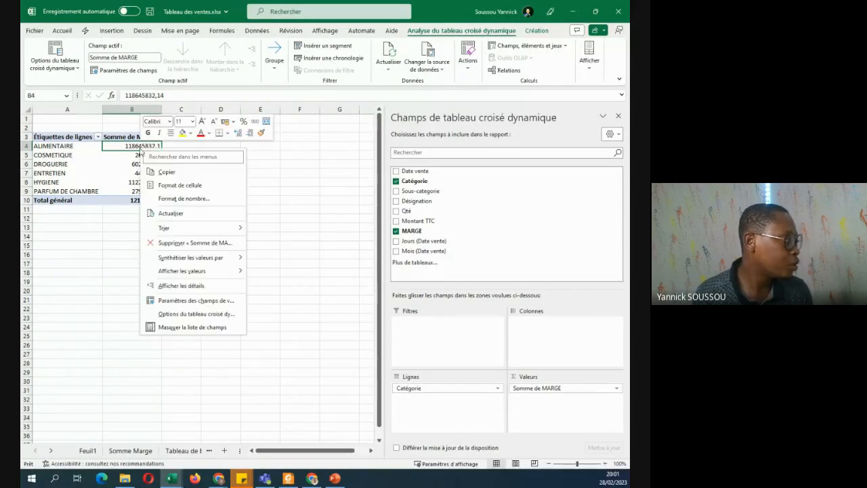
left_click(182, 187)
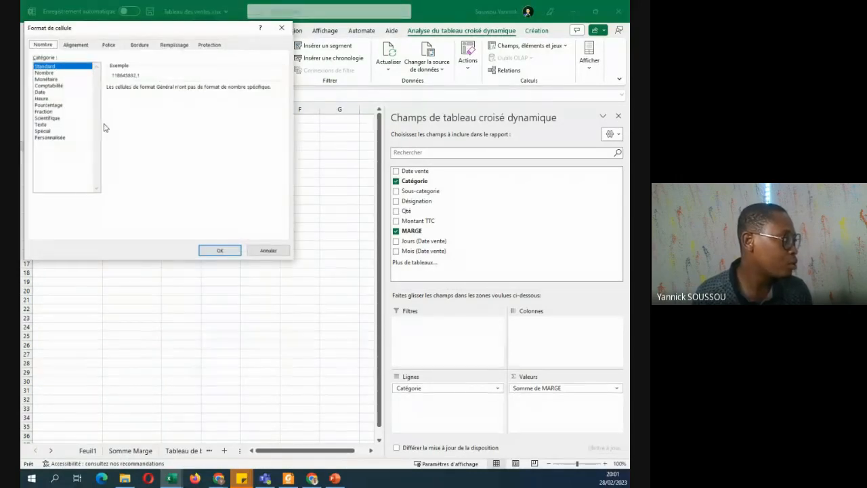
left_click(282, 27)
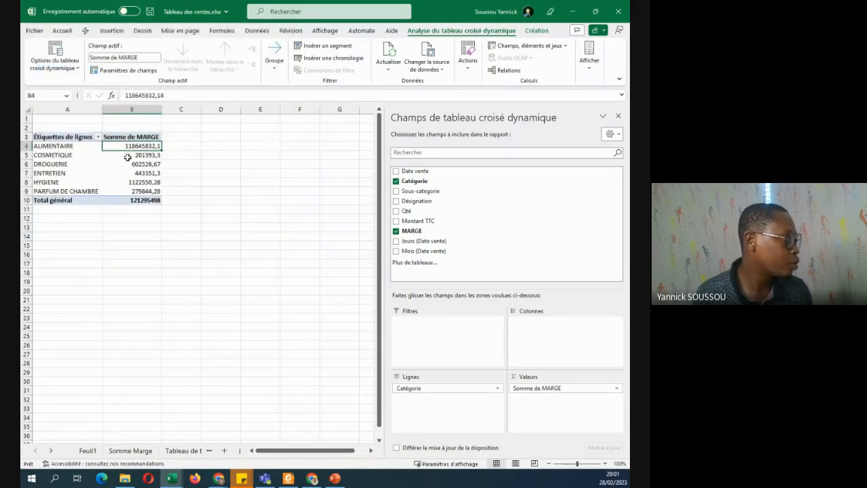
Format the pivot table's Somme de MARGE values as Nombre with 0 decimals and the thousands separator.
right_click(135, 145)
left_click(173, 194)
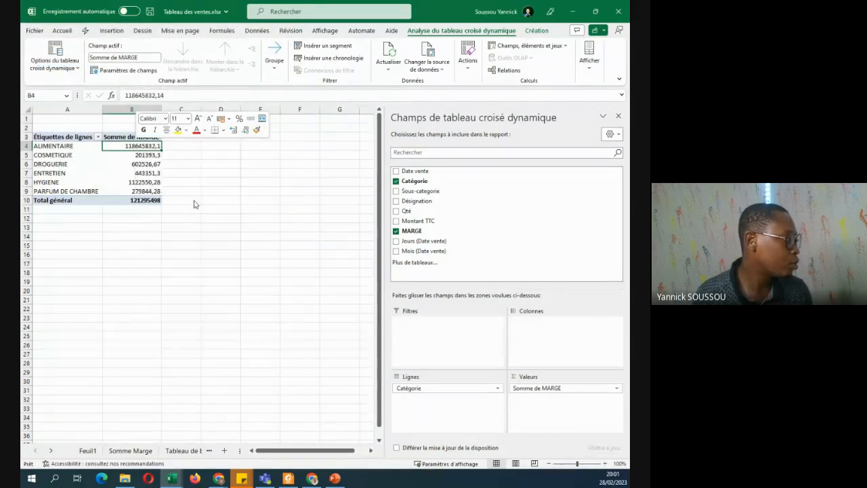
left_click(53, 86)
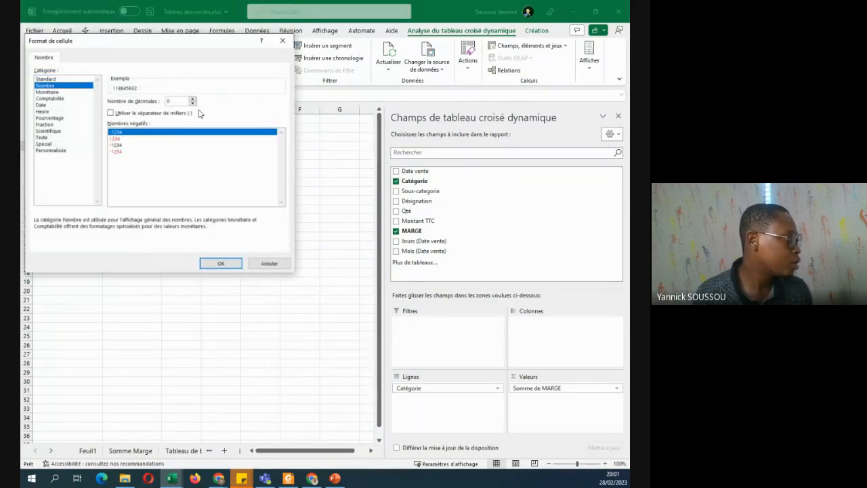
left_click(111, 113)
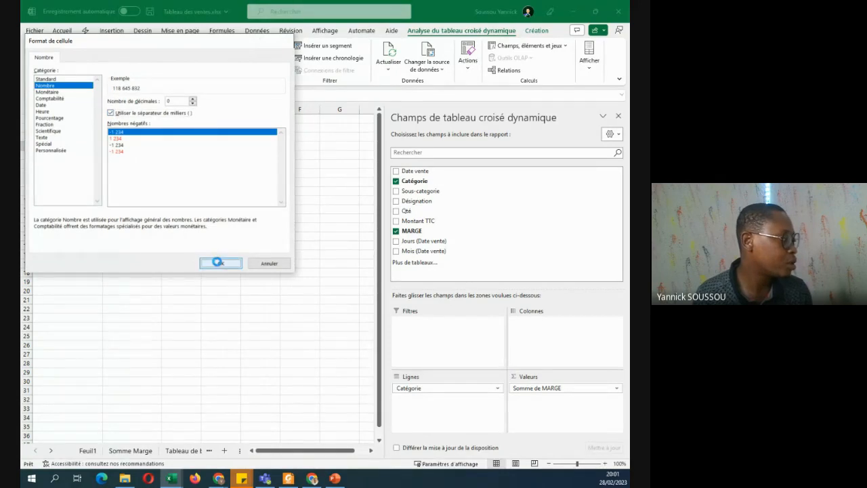
left_click(220, 263)
left_click(191, 176)
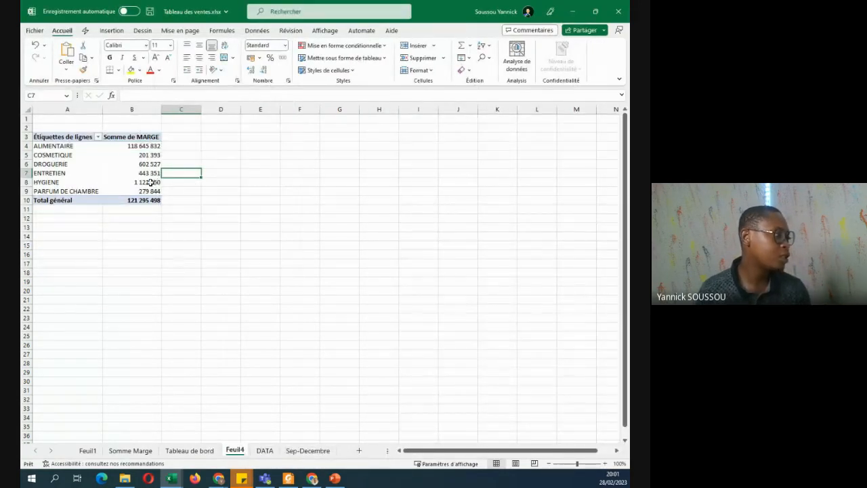
Insert a clustered column pivot chart of the margin by category from the new pivot table.
left_click(114, 173)
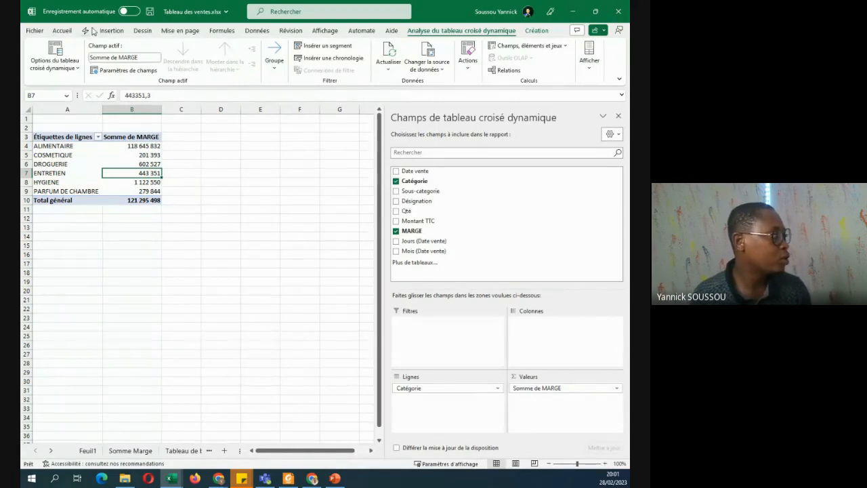
left_click(117, 32)
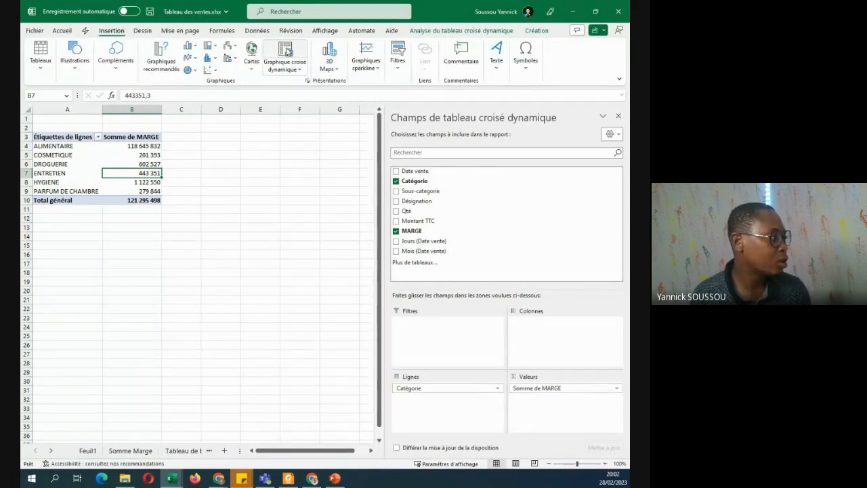
left_click(285, 51)
mouse_move(327, 208)
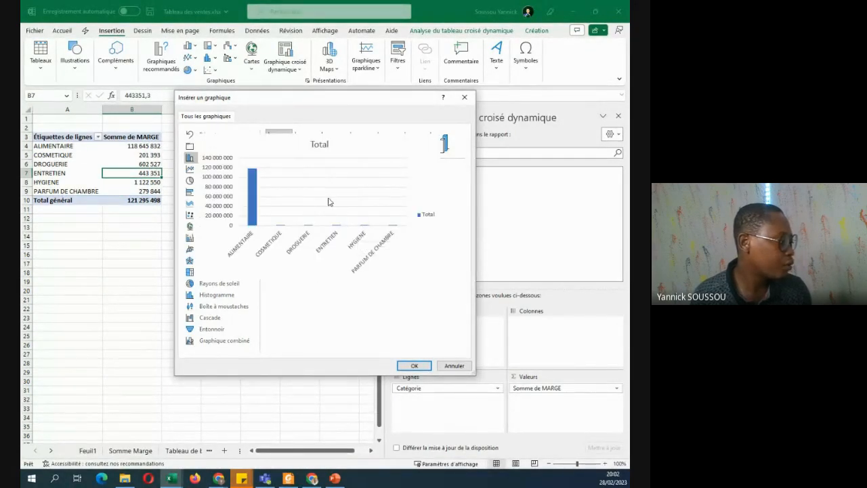
left_click(414, 366)
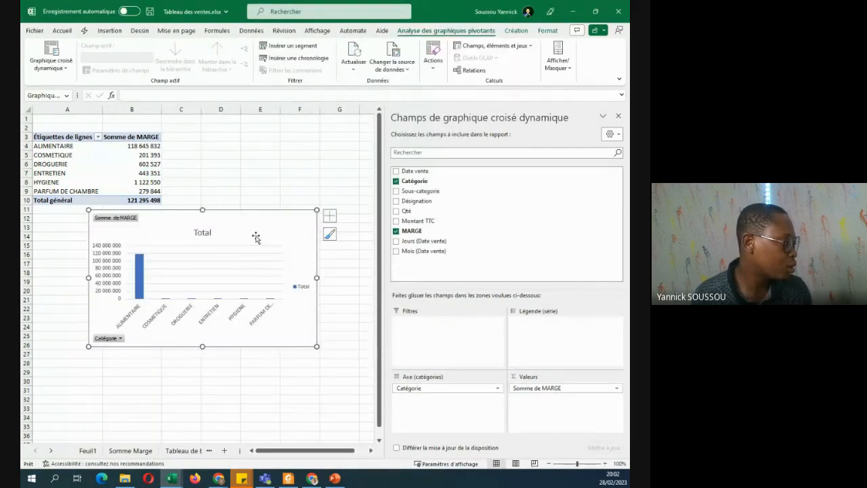
Move the pivot chart beside the margin pivot table, narrowing the field list pane to make room.
left_click_drag(257, 220, 311, 213)
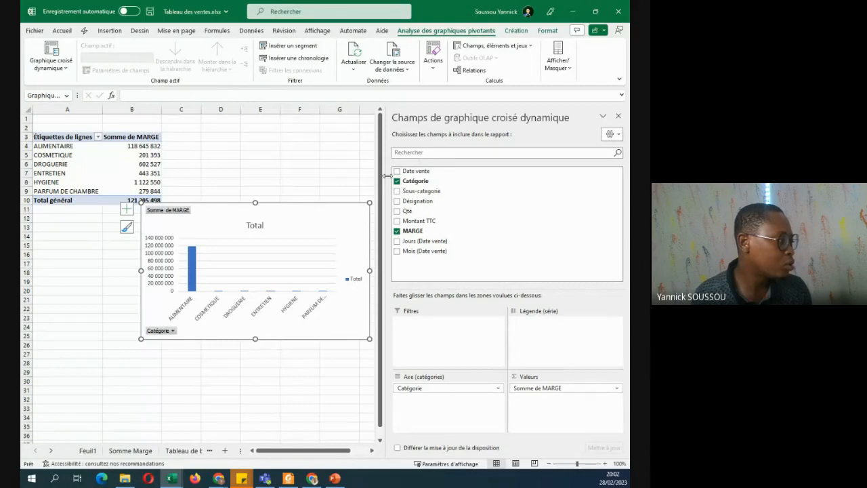
left_click_drag(385, 176, 493, 175)
left_click_drag(269, 227, 316, 175)
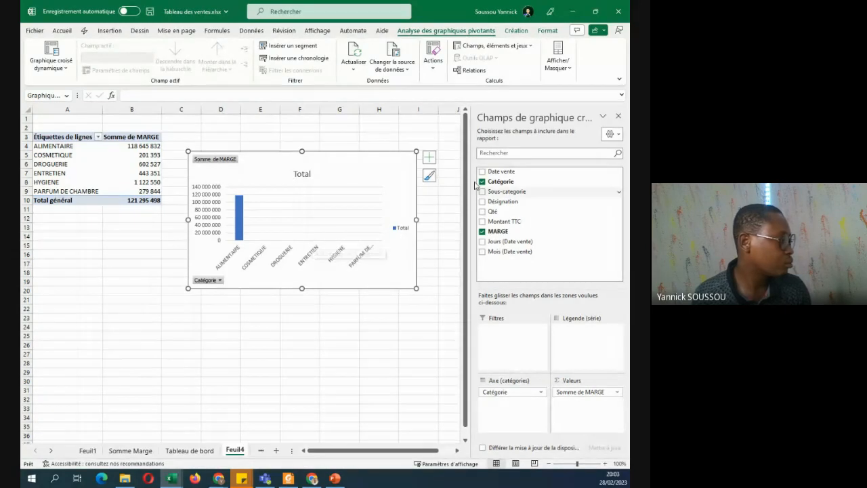
left_click(429, 156)
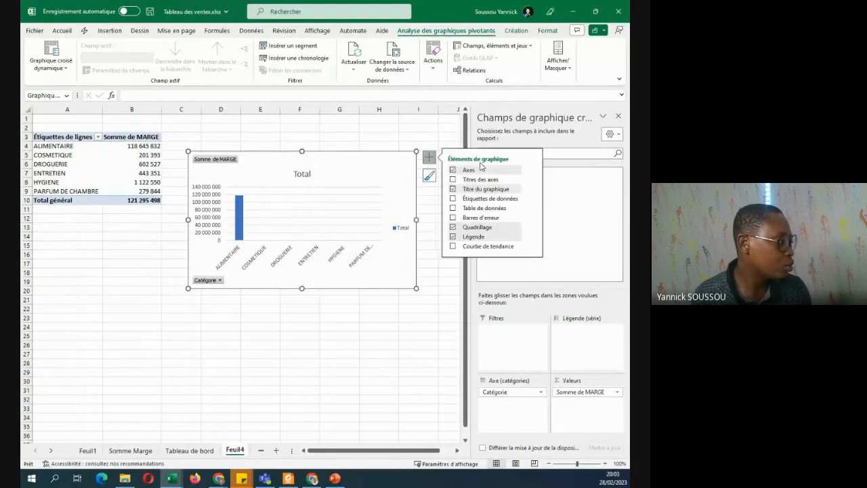
left_click(454, 200)
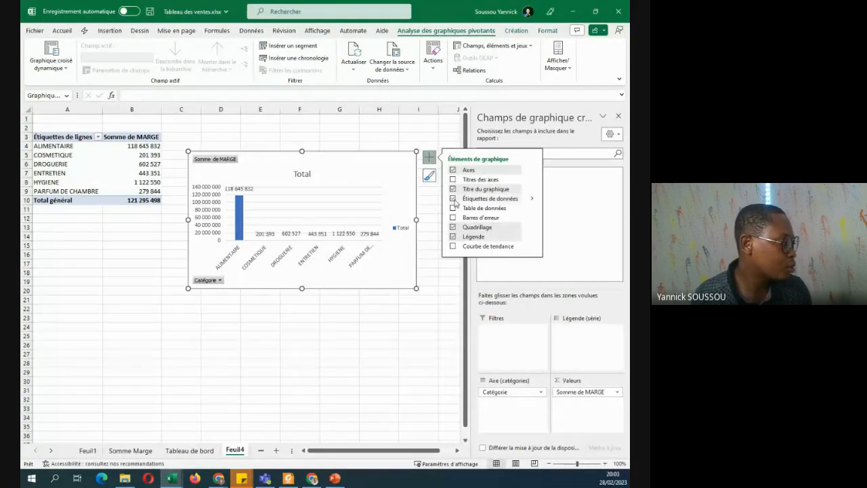
left_click(453, 200)
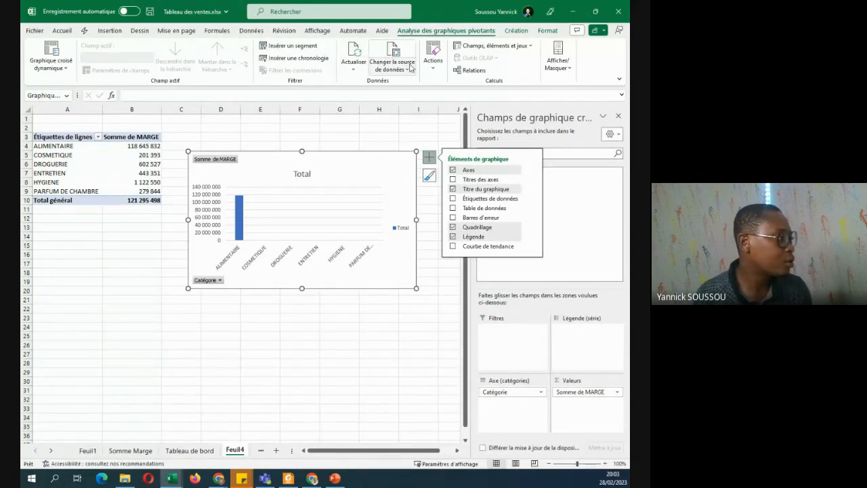
Change the margin by category chart's type from clustered column to a basic Secteurs pie.
right_click(401, 157)
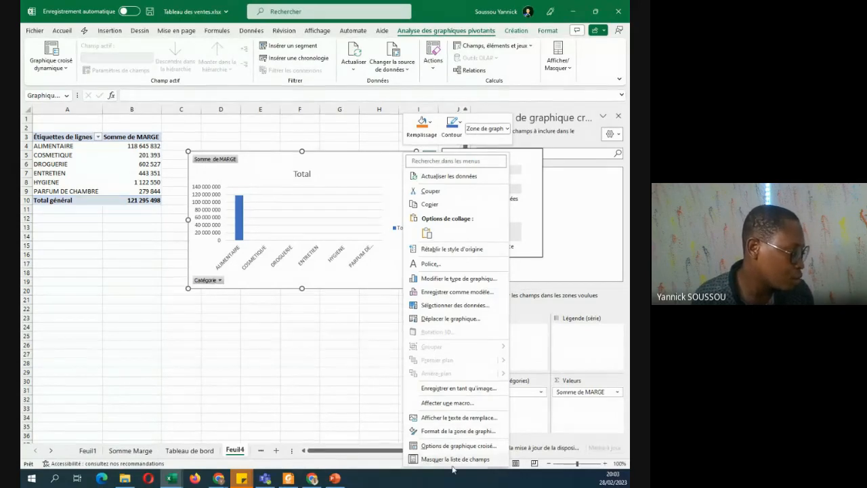
left_click(450, 278)
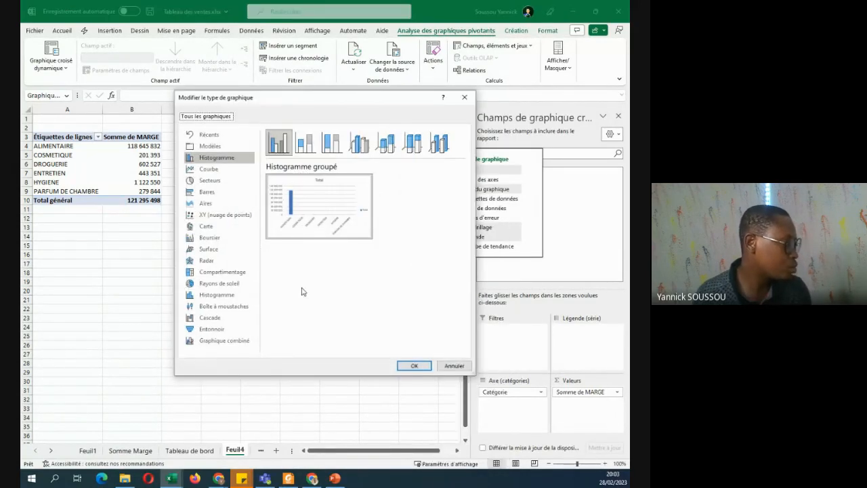
left_click(210, 181)
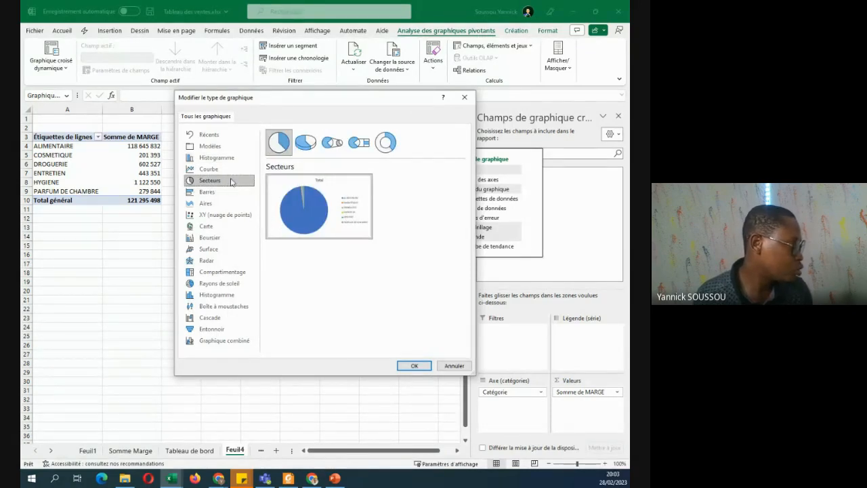
left_click(415, 366)
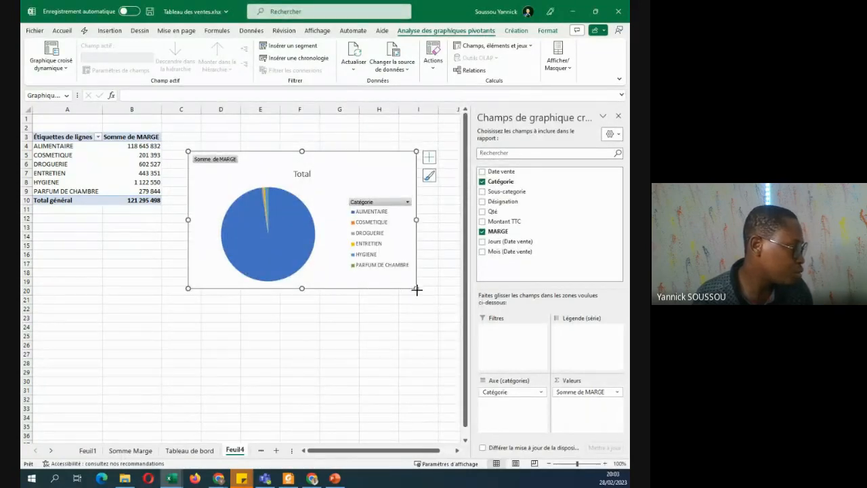
Enlarge the pie chart and hide all field buttons on it.
left_click_drag(417, 290, 438, 326)
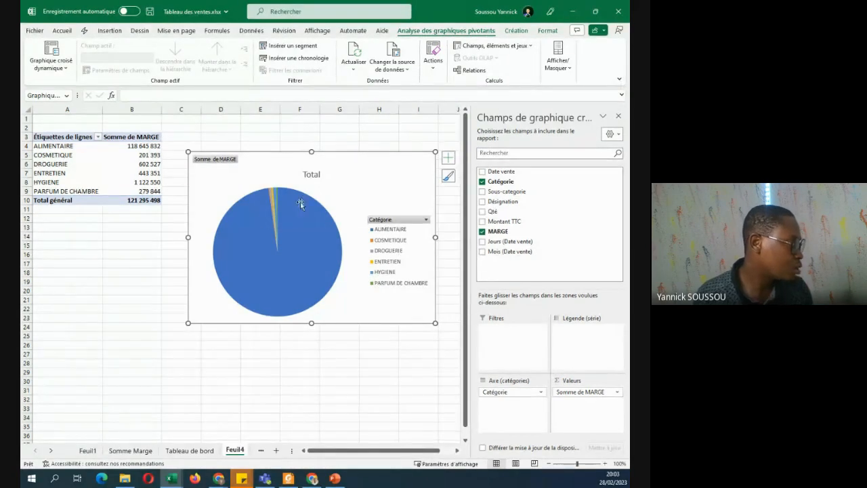
right_click(209, 166)
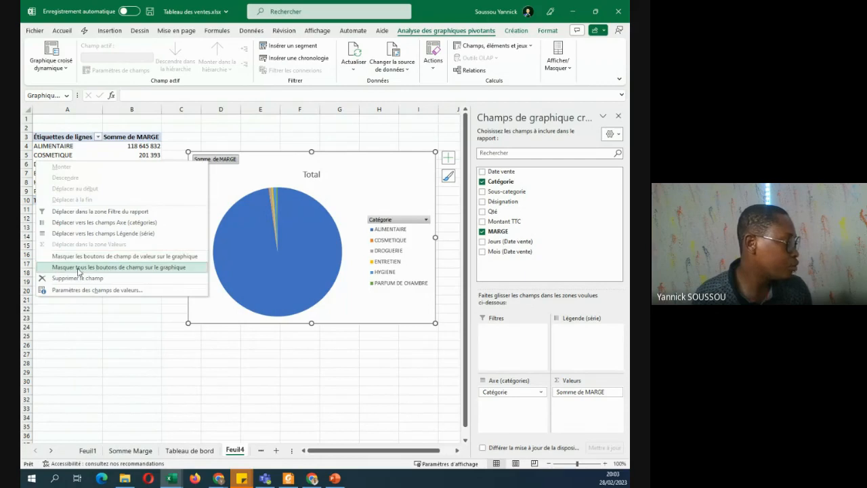
left_click(102, 266)
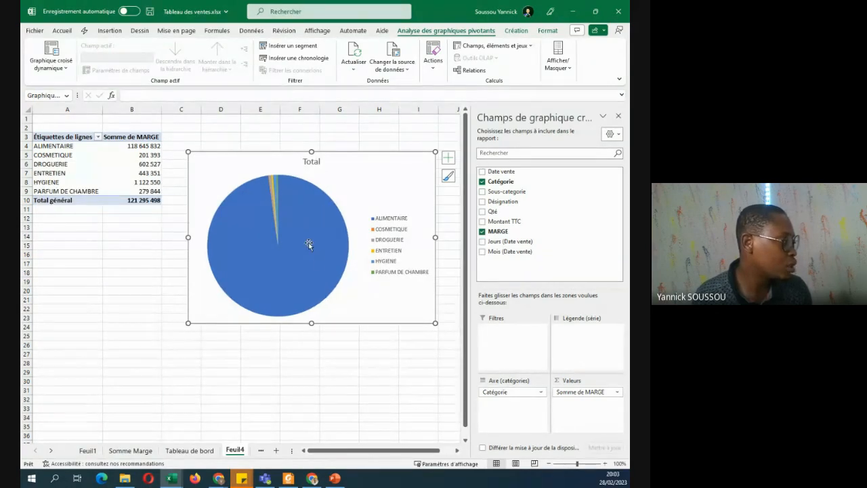
Show the pivot table's Somme de MARGE values as % du total général.
right_click(142, 149)
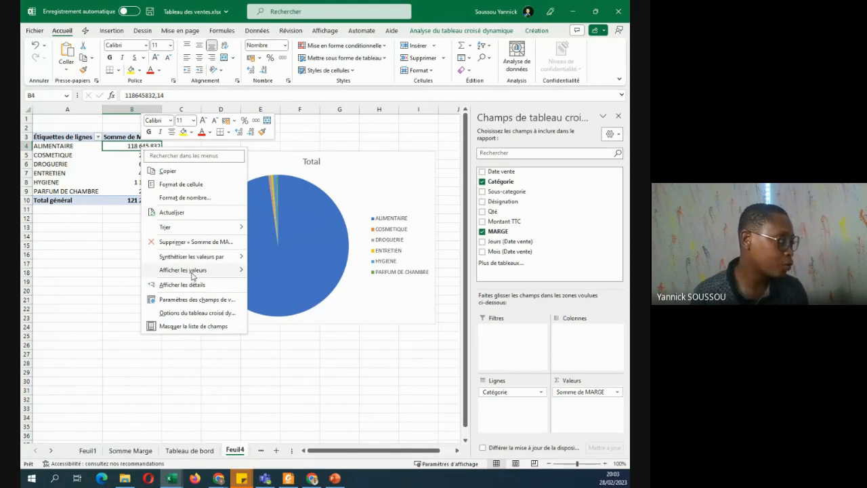
mouse_move(194, 275)
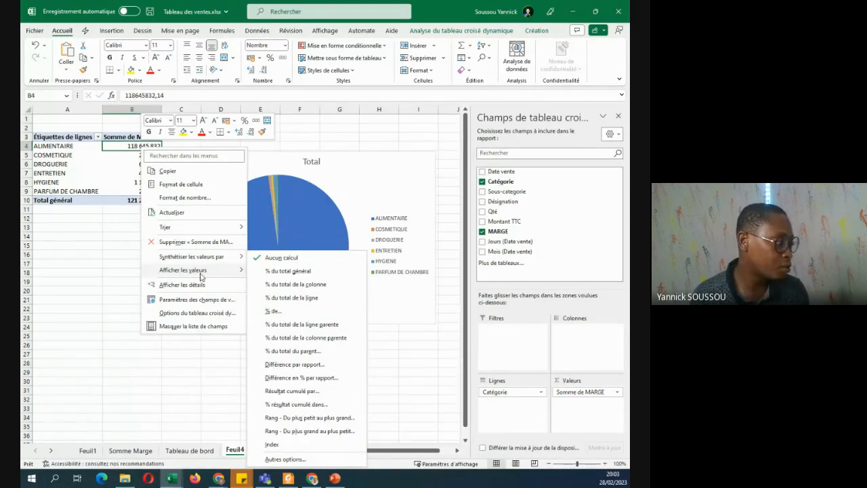
left_click(307, 273)
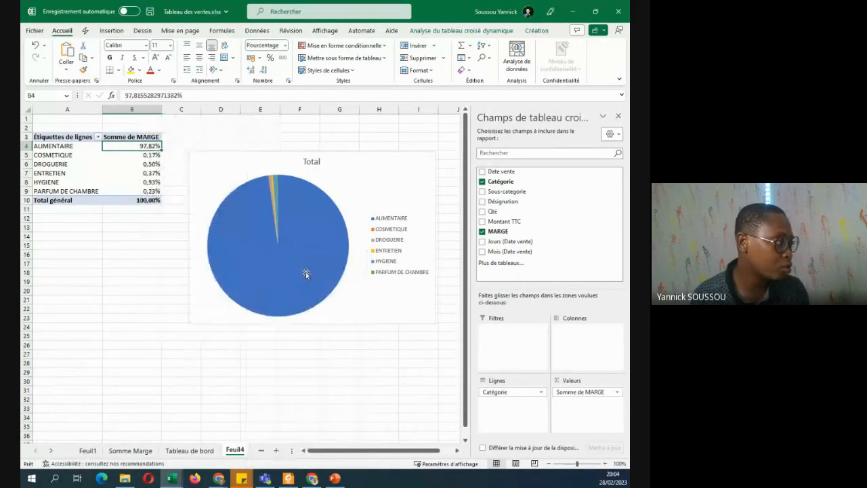
Add data labels to all slices of the pie chart.
left_click(425, 166)
left_click(447, 162)
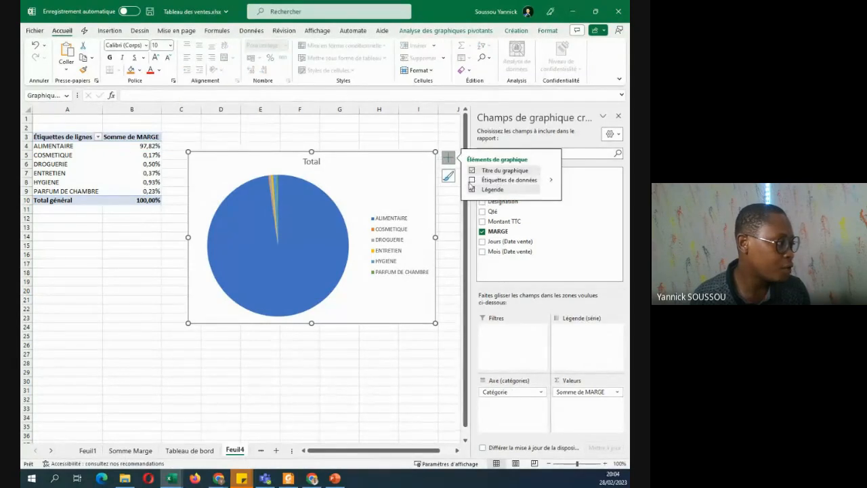
left_click(472, 180)
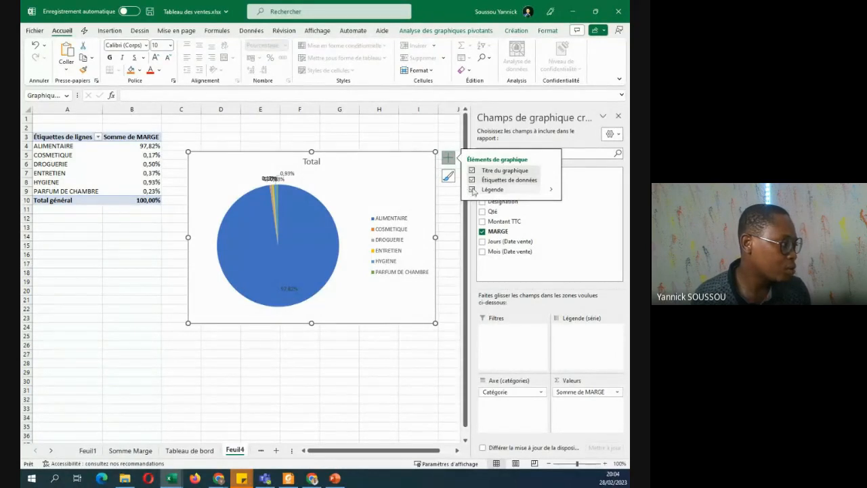
Move the pie chart lower on the sheet and replace its data labels with one on the ALIMENTAIRE slice only.
left_click_drag(372, 158, 372, 202)
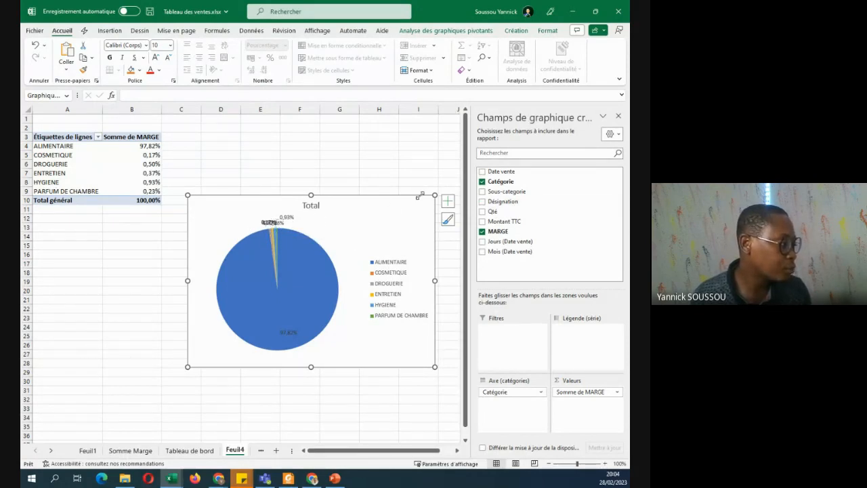
left_click(447, 201)
left_click(471, 224)
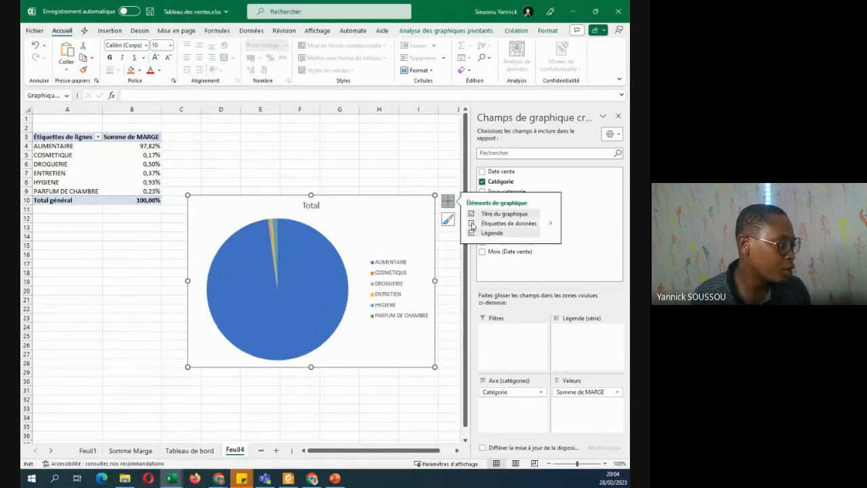
left_click(304, 307)
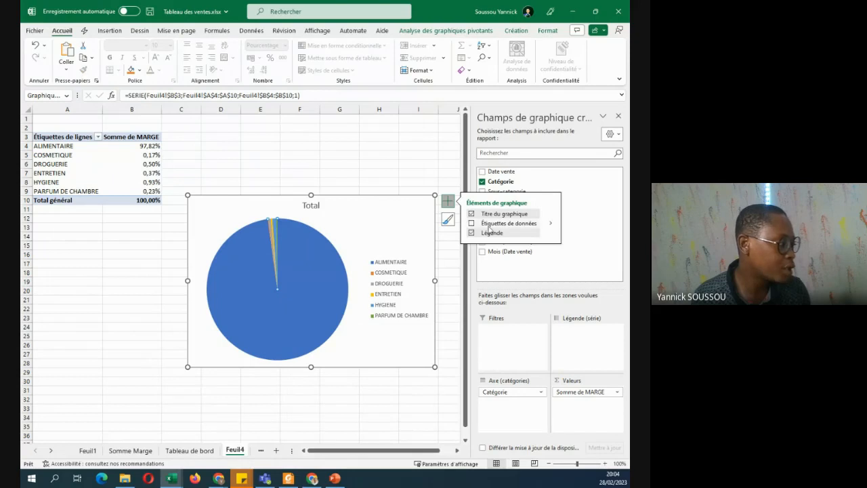
left_click(472, 225)
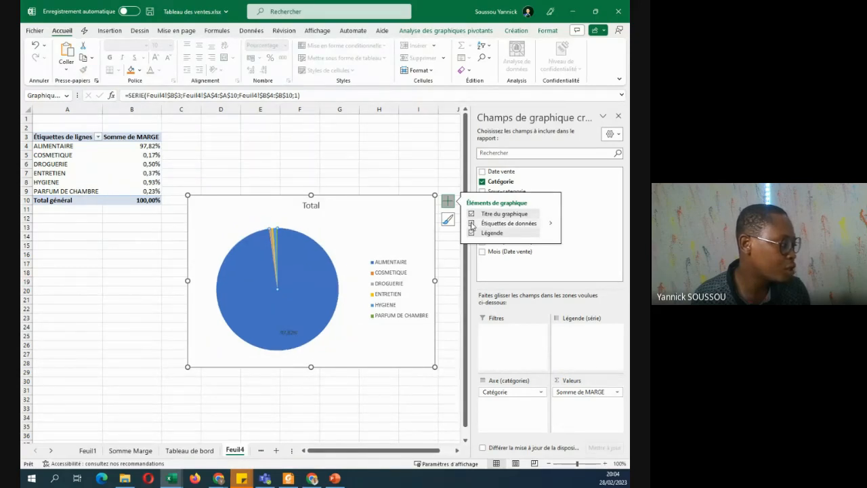
Format the ALIMENTAIRE slice's data label with white text at font size 16.
left_click(283, 332)
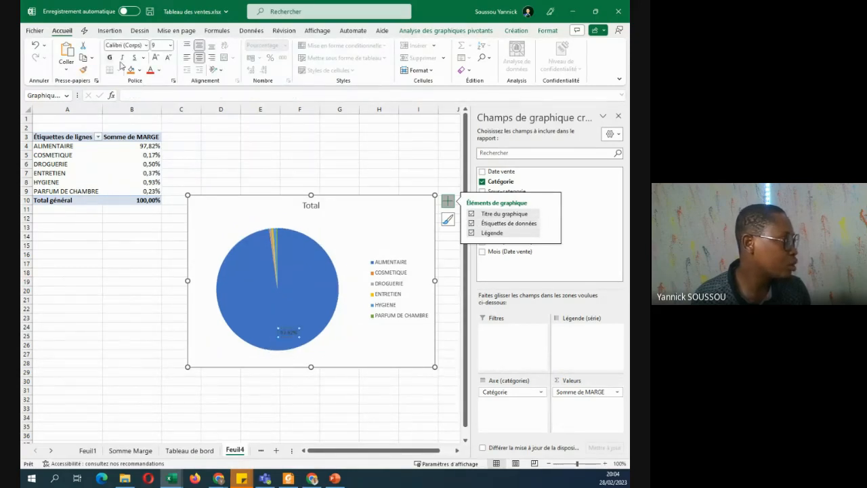
left_click(158, 69)
left_click(152, 109)
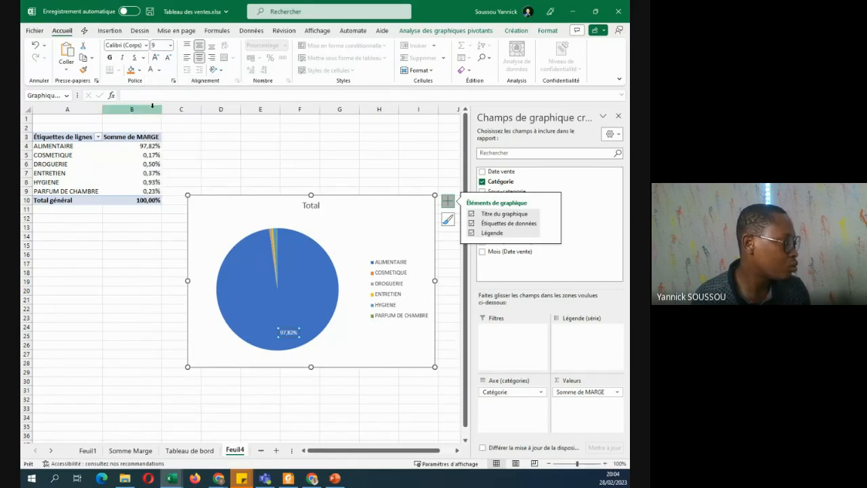
left_click(170, 45)
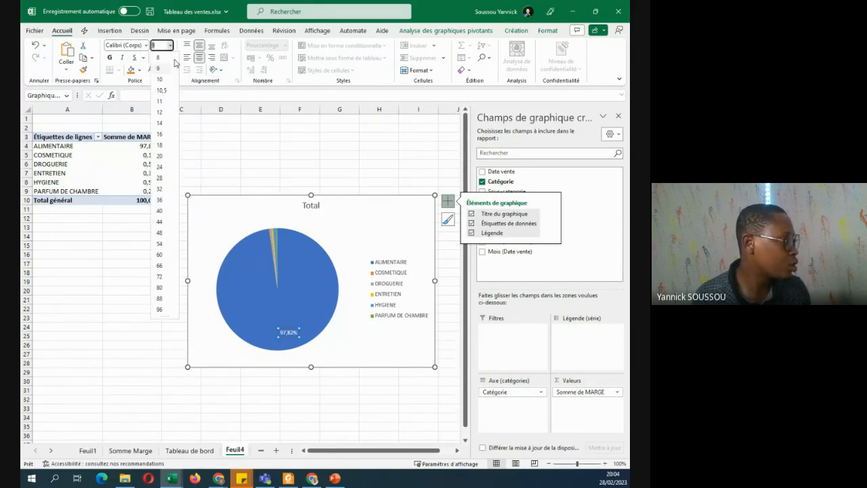
left_click(162, 135)
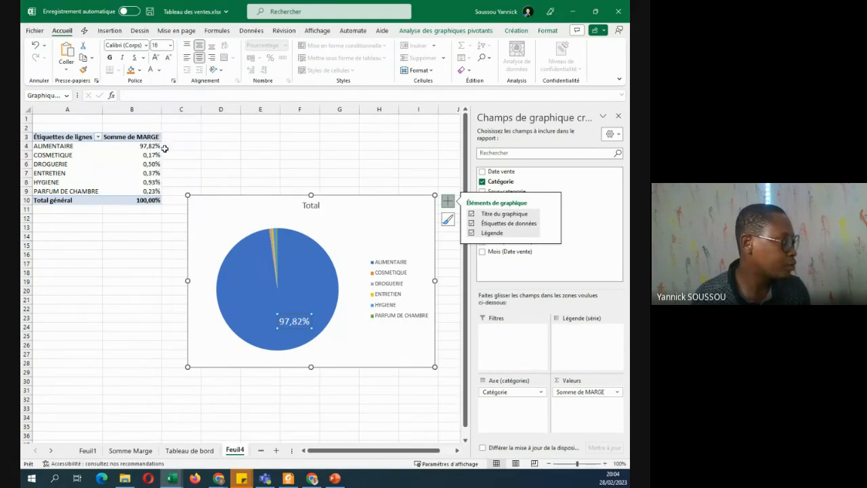
Replace the pie chart's title with "% de marge par catégorie de produit".
left_click(311, 206)
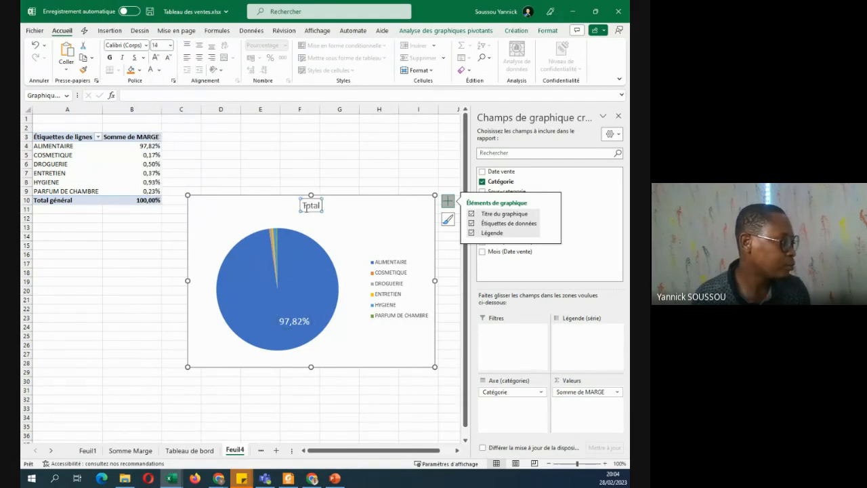
double_click(308, 206)
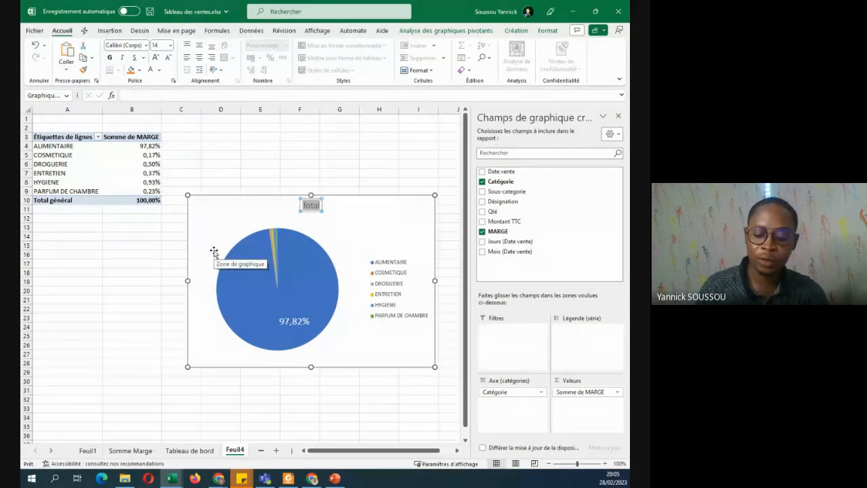
type("%")
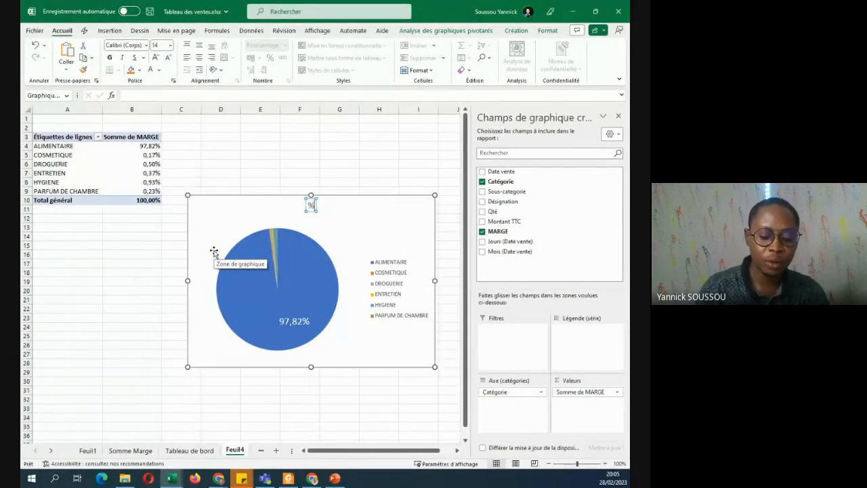
type(" de marg")
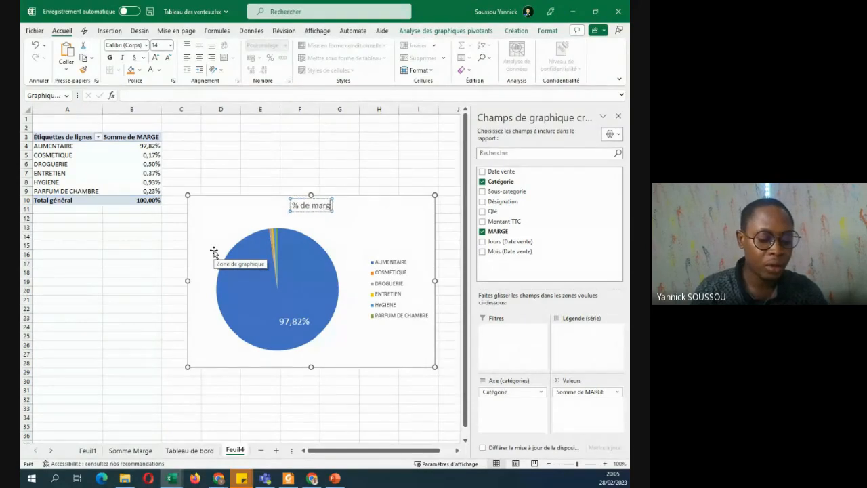
type("e par")
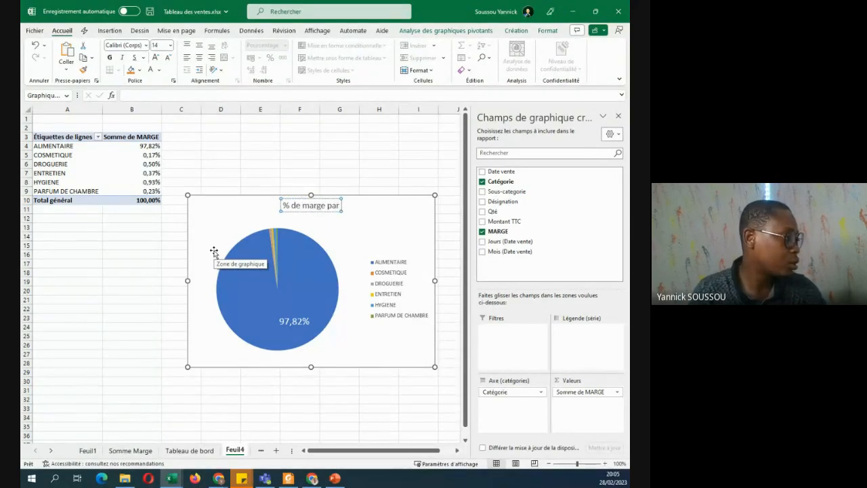
type(" cat")
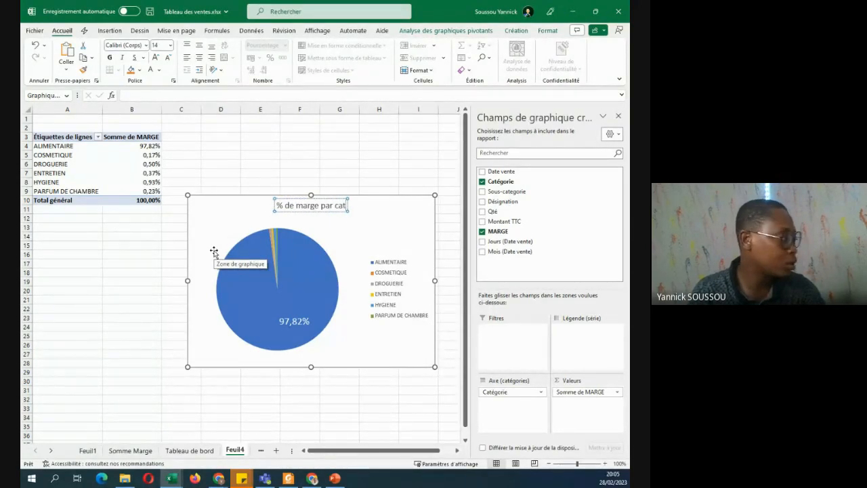
type("égorie d")
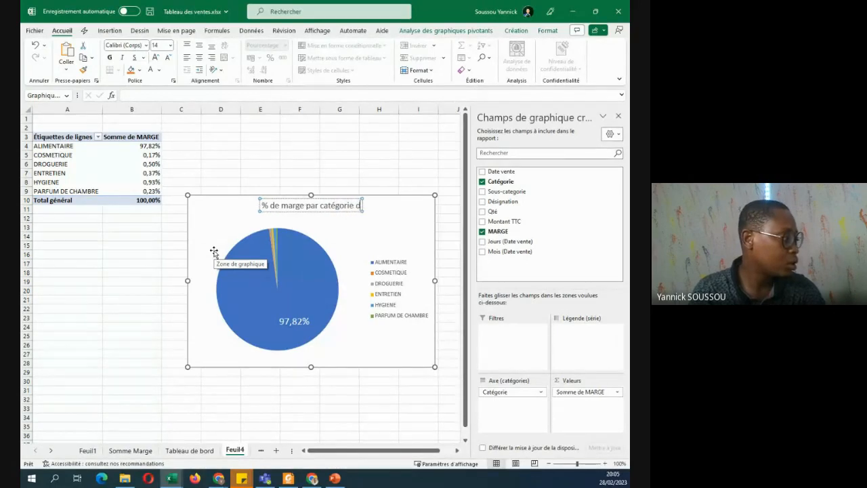
type("e pro")
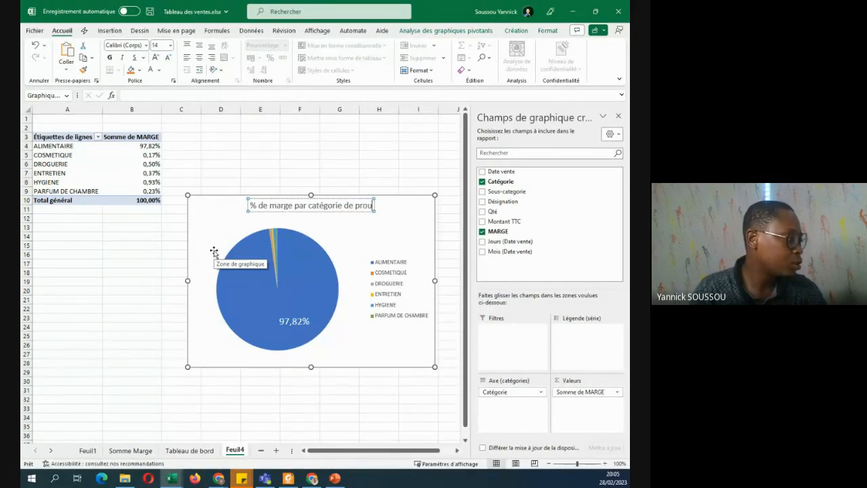
type("duit")
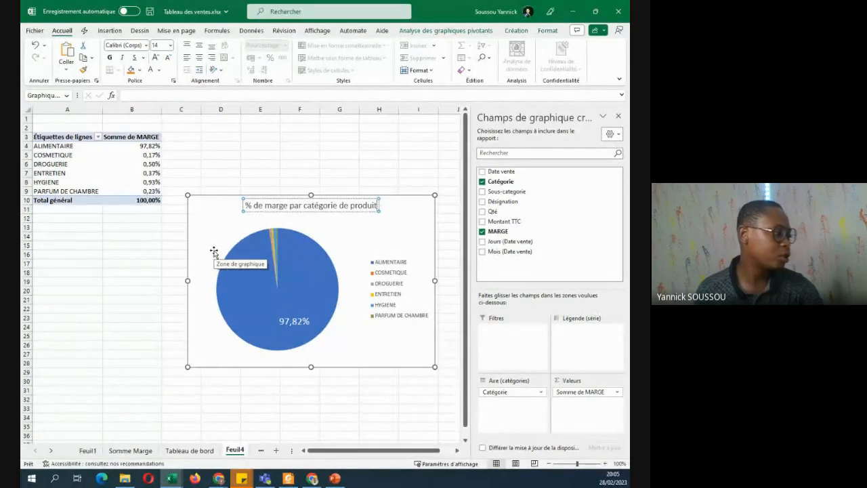
left_click(427, 217)
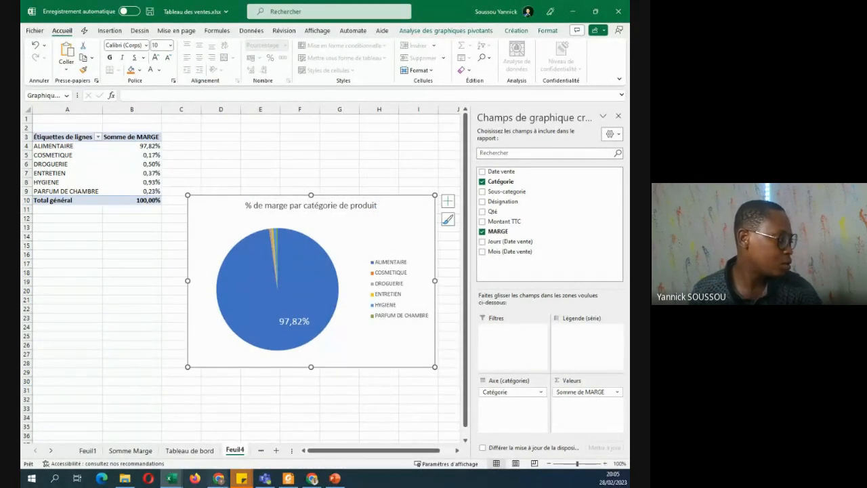
Rename the Feuil4 sheet as "Marge par catégorie de produit".
double_click(238, 450)
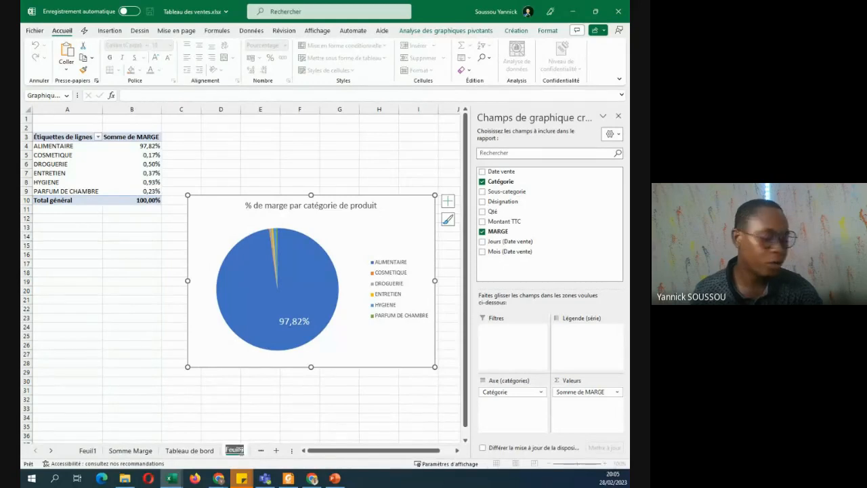
type("Marge")
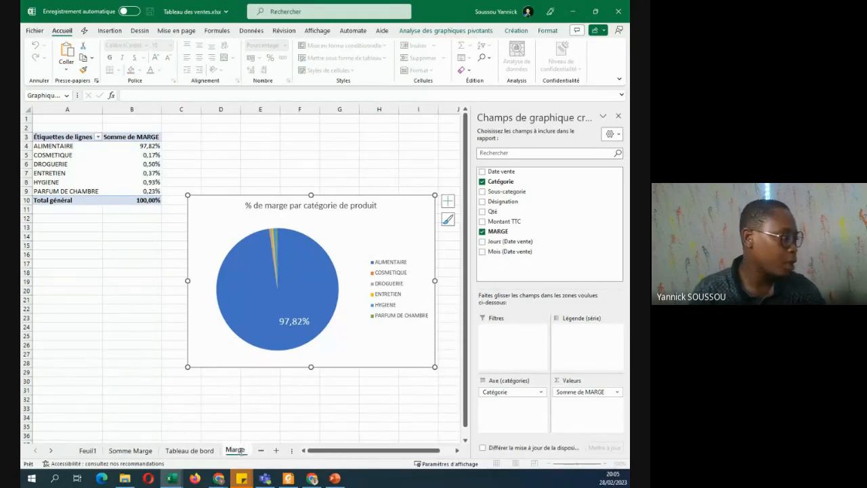
type(" par caté")
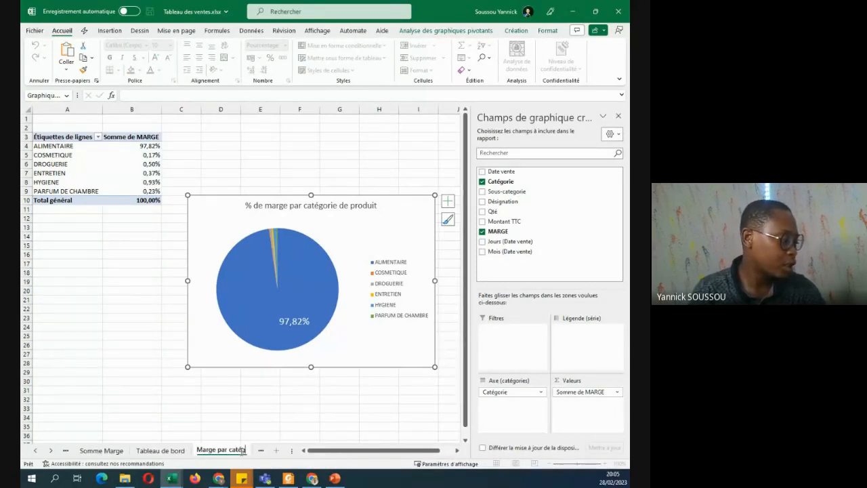
type("gorie de pro")
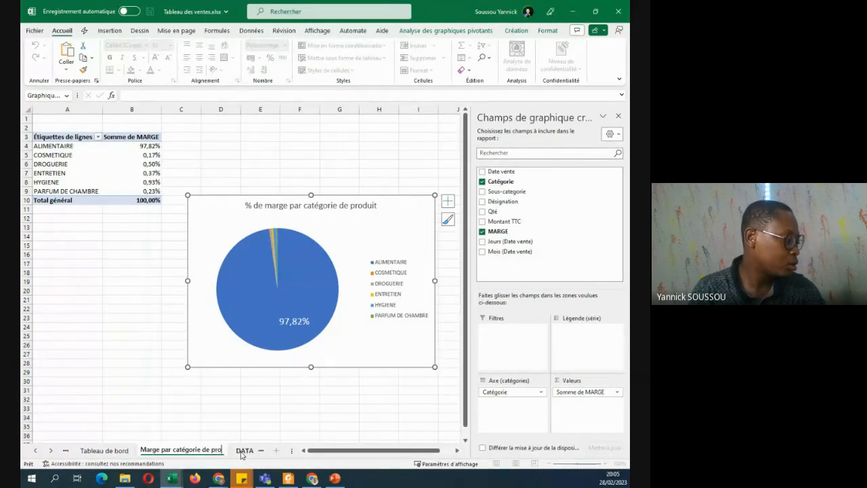
type("duit")
key("Return")
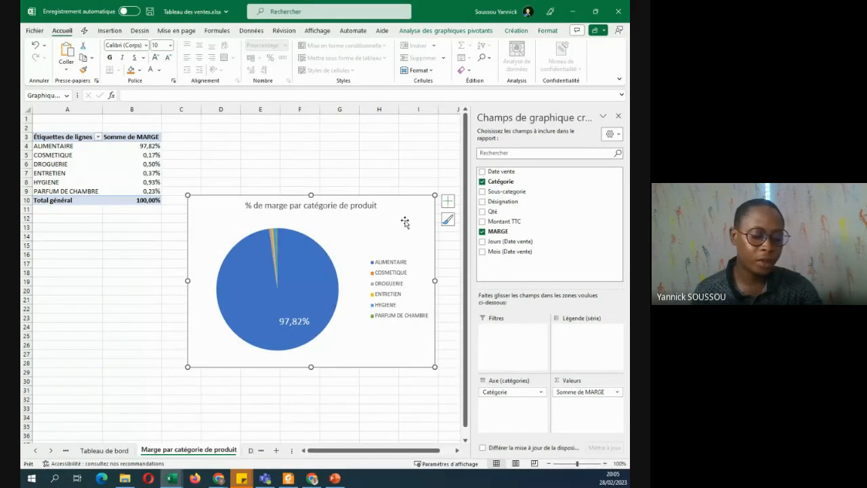
Cut the pie chart from this sheet and paste it onto the Tableau de bord sheet.
left_click(448, 202)
right_click(417, 214)
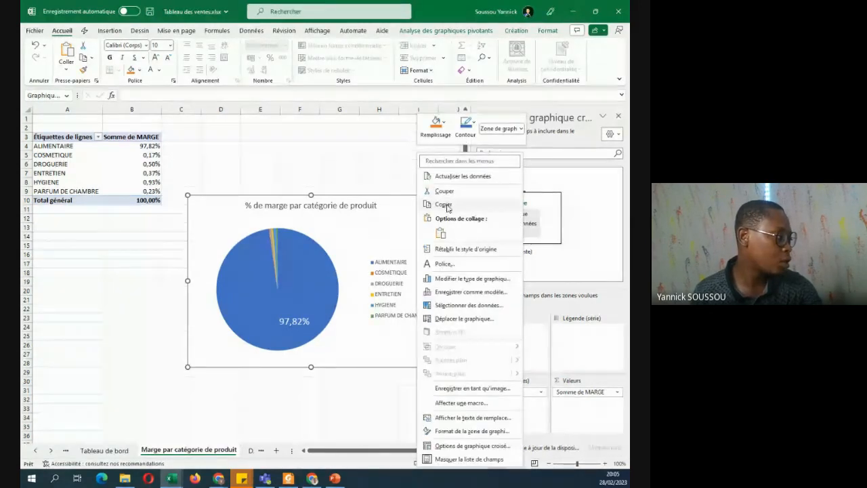
left_click(445, 191)
left_click(126, 447)
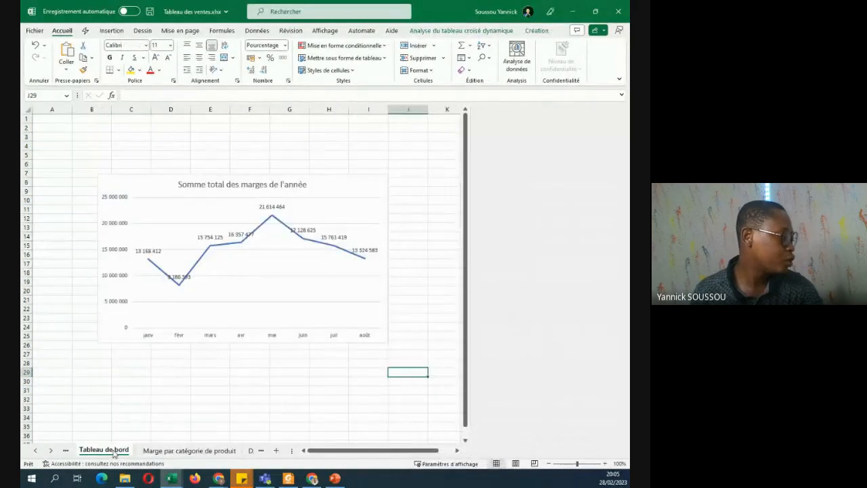
left_click(420, 190)
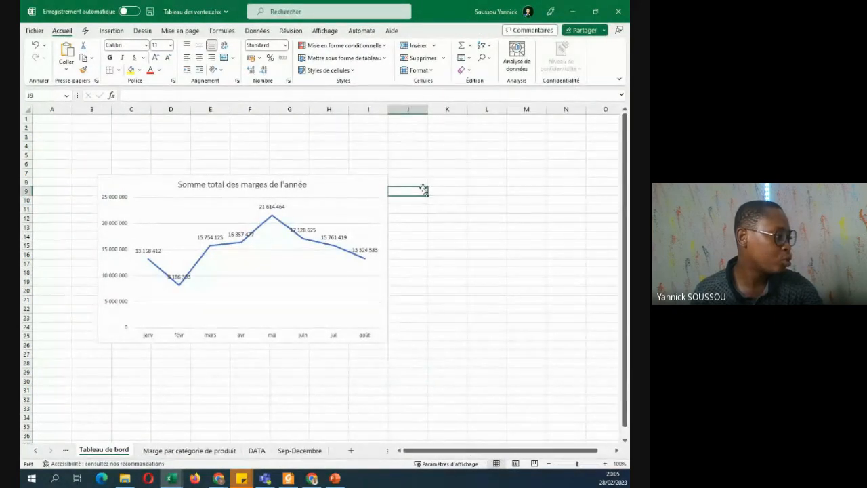
right_click(435, 181)
left_click(457, 247)
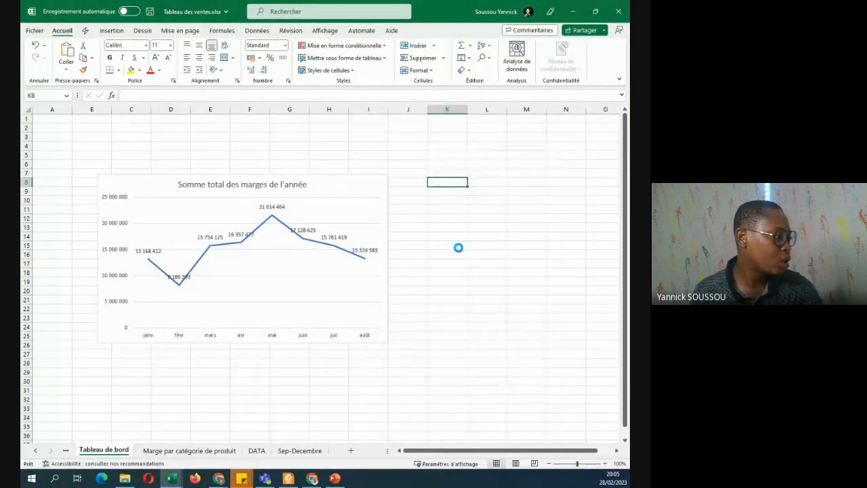
Place the pasted pie chart directly to the right of the line chart and close the chart field list.
left_click_drag(439, 188, 392, 186)
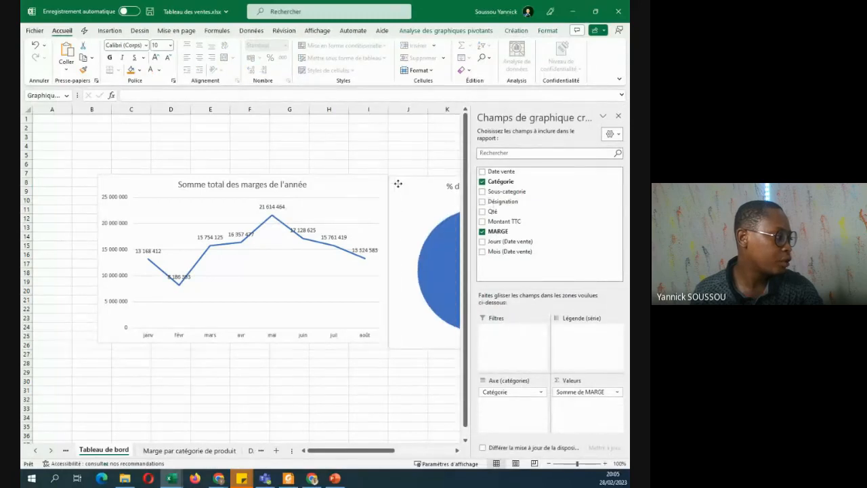
left_click(616, 116)
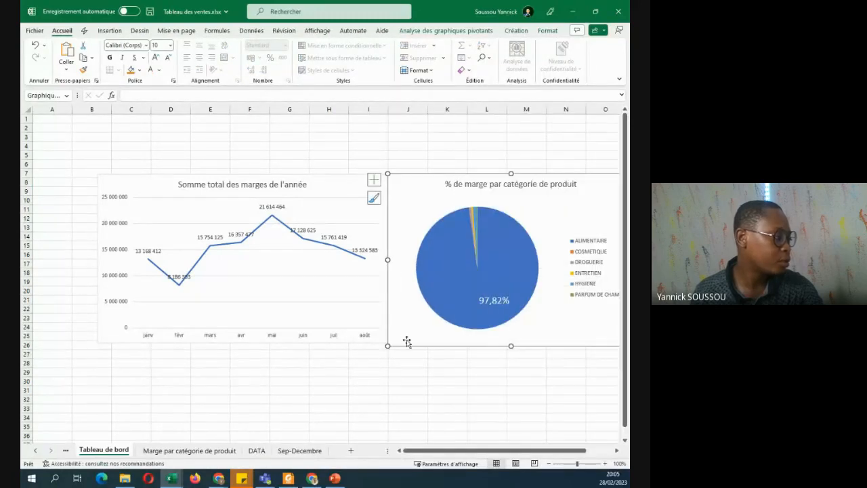
left_click(328, 366)
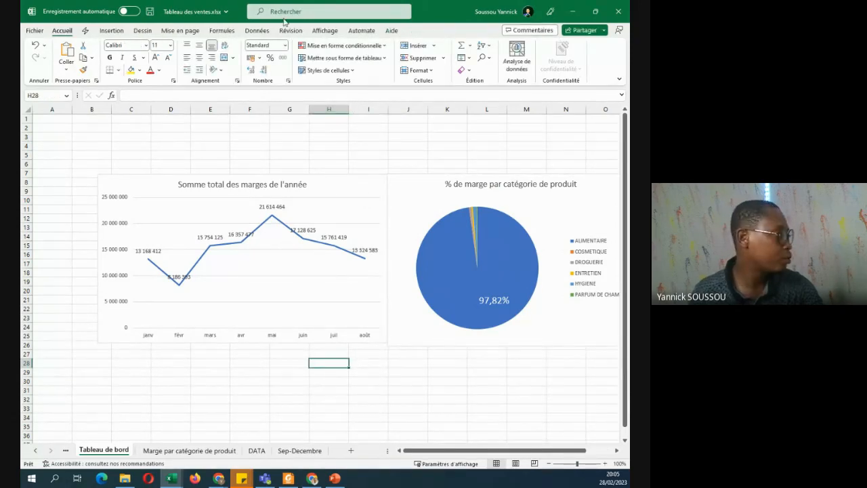
Hide the gridlines on the Tableau de bord sheet and shift both charts slightly to the left.
left_click(331, 31)
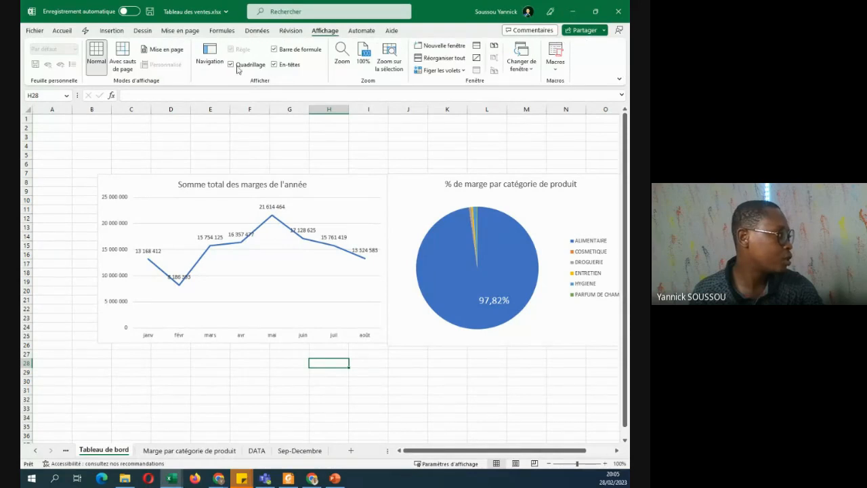
left_click(239, 68)
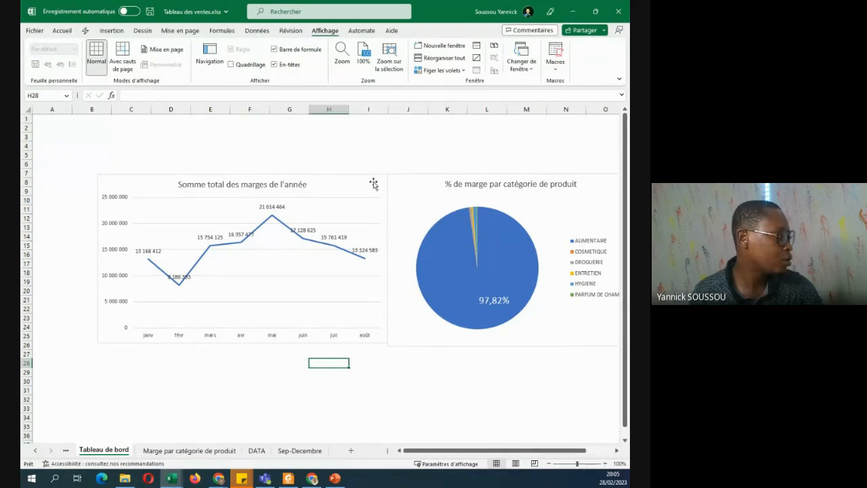
mouse_move(374, 184)
left_mouse_down()
mouse_move(358, 183)
mouse_move(389, 178)
left_mouse_up()
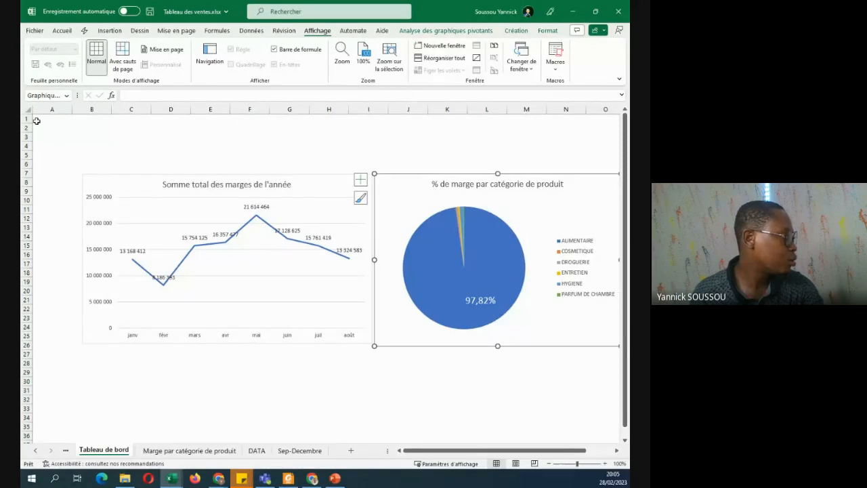
Make row 1 of the dashboard taller and column A narrower.
left_click_drag(27, 124, 27, 145)
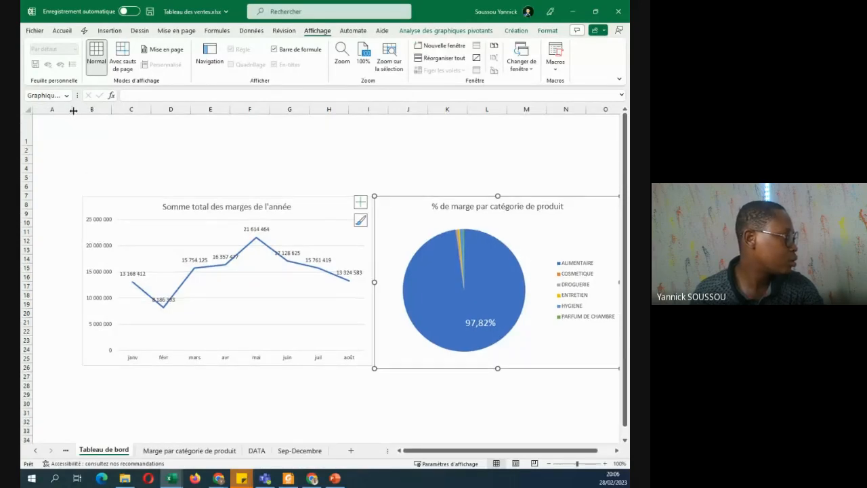
left_click_drag(74, 111, 43, 111)
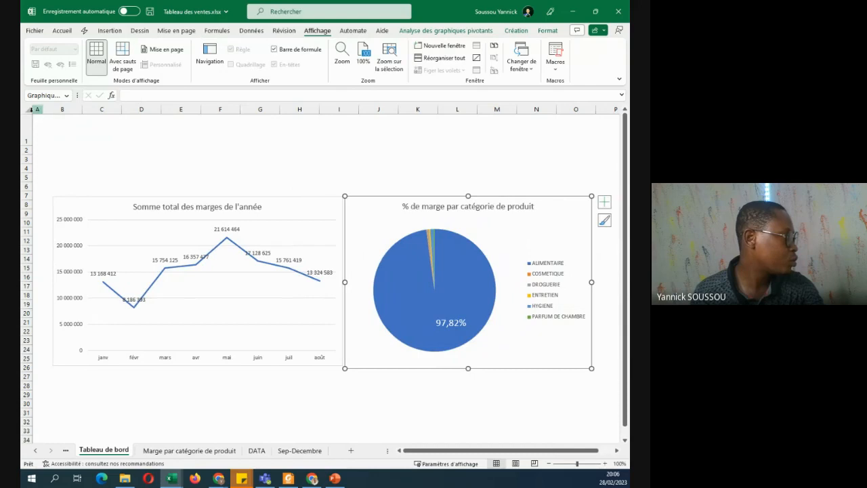
Fill all cells of the Tableau de bord sheet with a light grey theme colour.
left_click(32, 109)
left_click(61, 30)
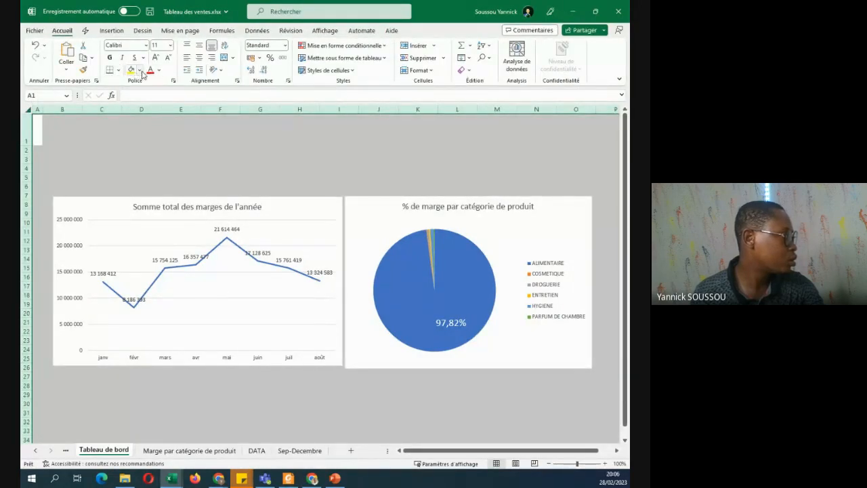
left_click(139, 70)
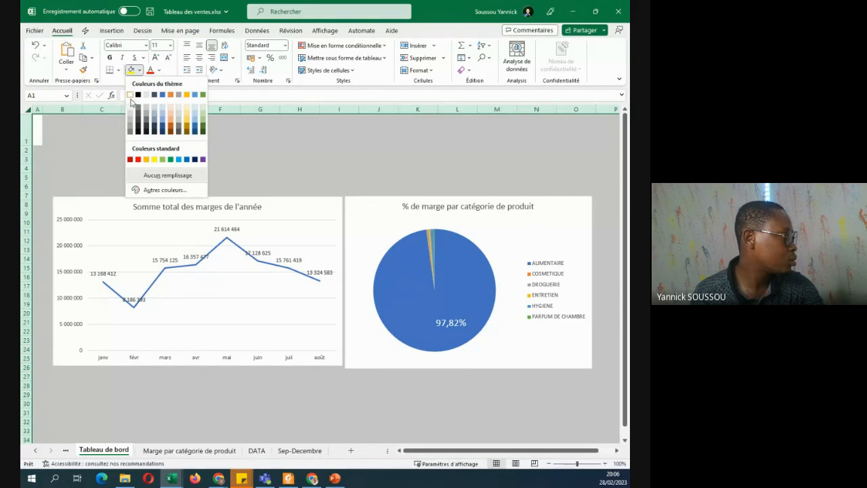
left_click(131, 113)
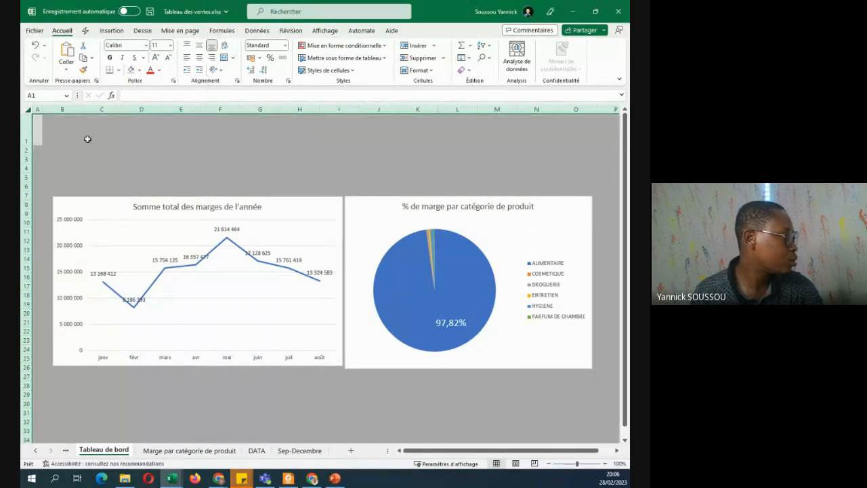
left_click(105, 136)
Enter the title "Tableau de bord de la boutique du quartier" in cell B1.
left_click(61, 124)
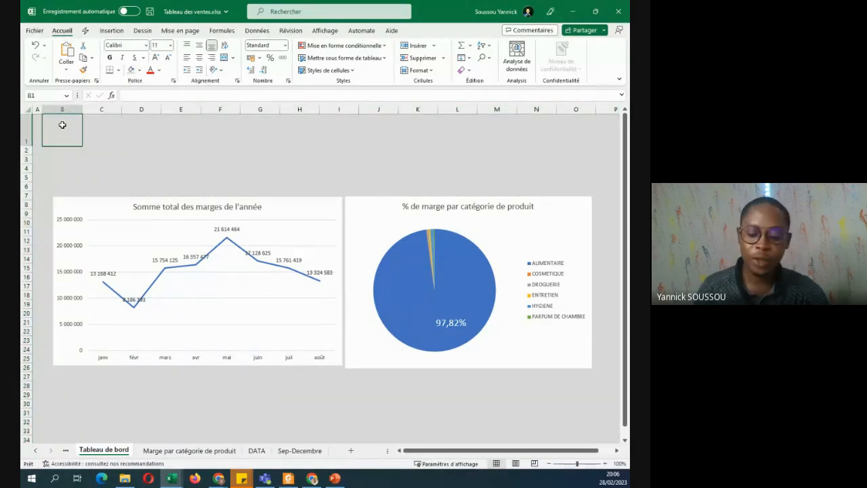
type("Tableau de bord d")
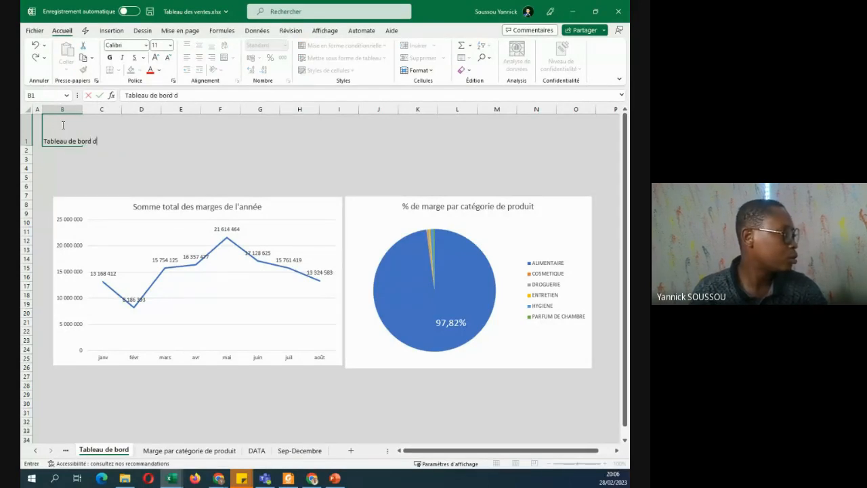
type("e p")
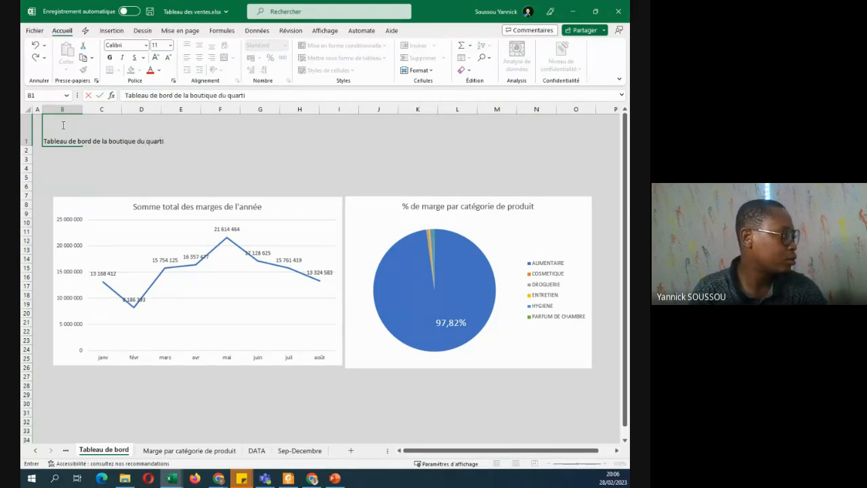
type("er")
key("Return")
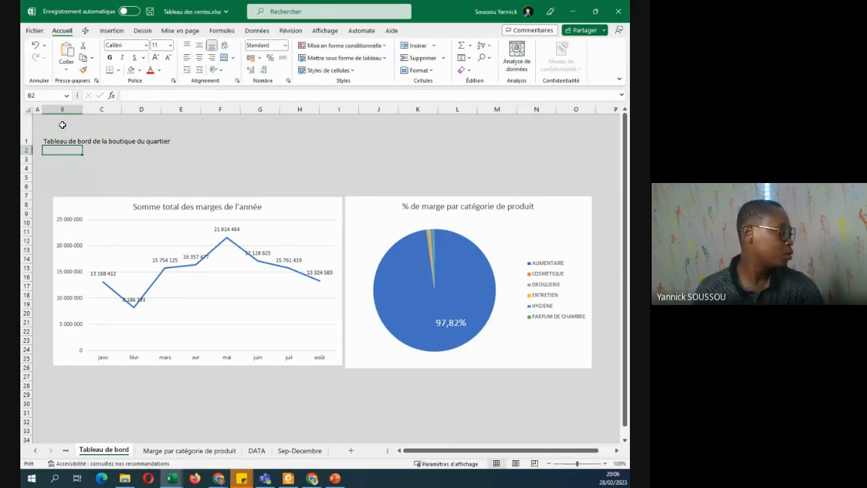
Set the dashboard title in cell B1 to font size 20 with a dark blue theme font colour.
left_click(61, 129)
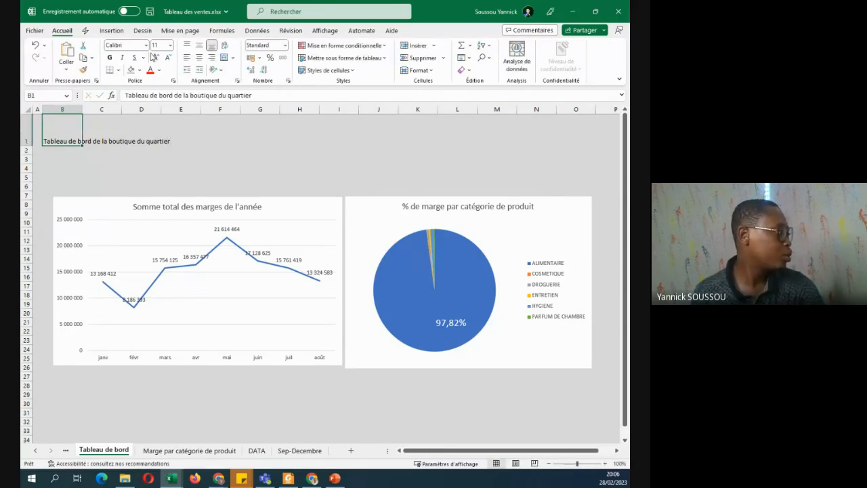
left_click(170, 46)
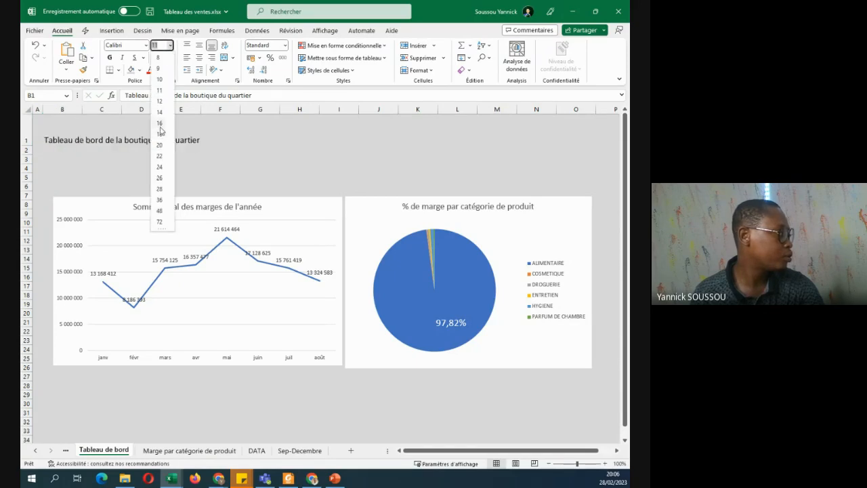
left_click(160, 145)
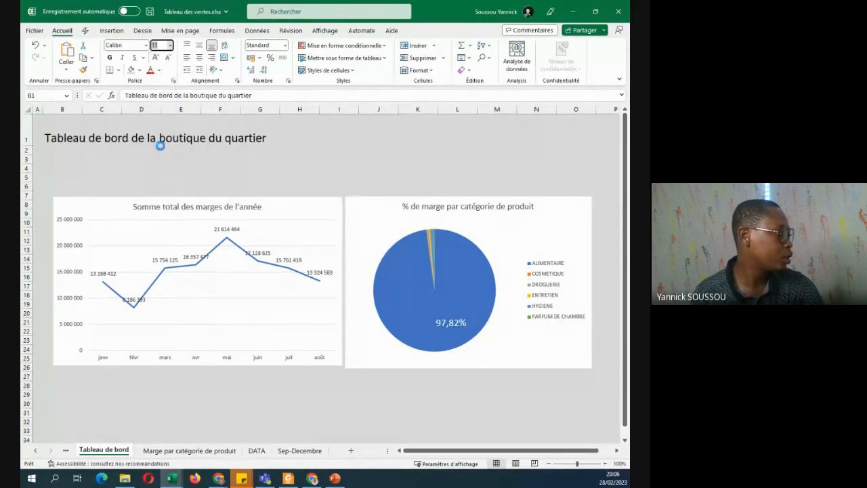
left_click(159, 72)
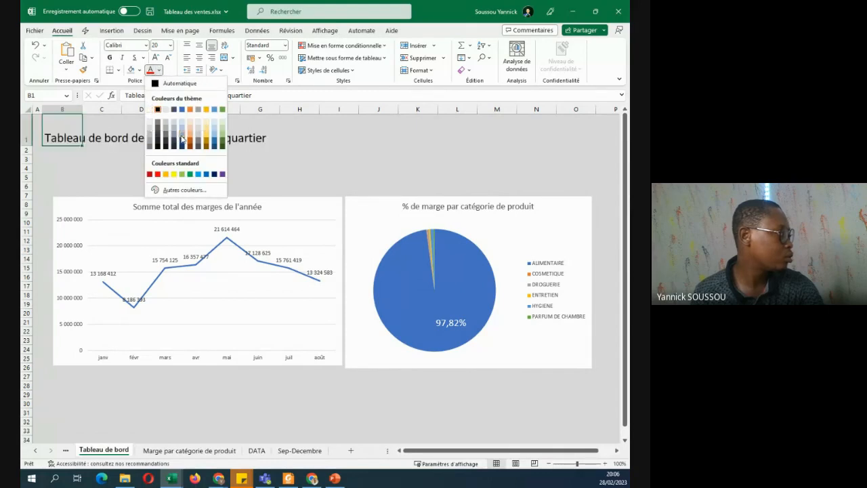
left_click(181, 141)
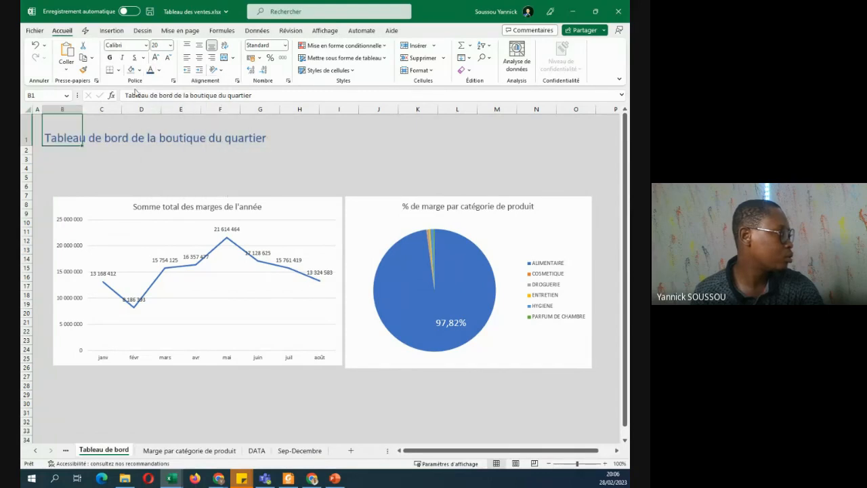
Make the dashboard title bold and increase its font size to 28.
left_click(110, 57)
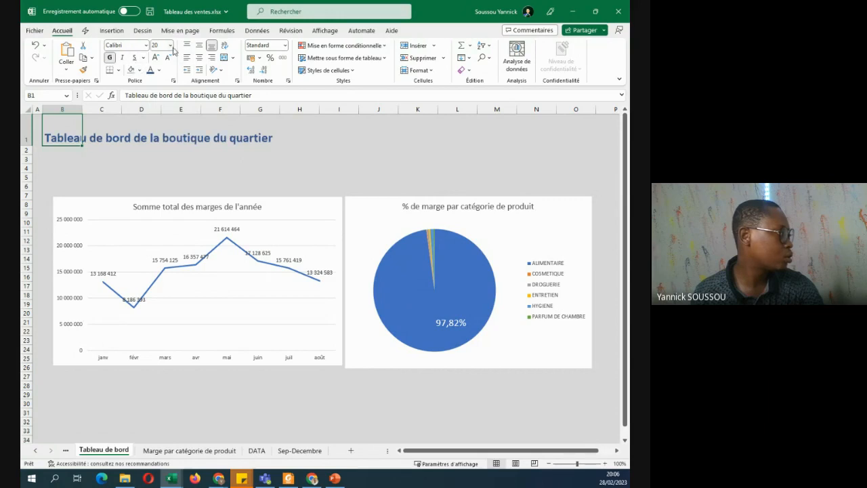
left_click(170, 45)
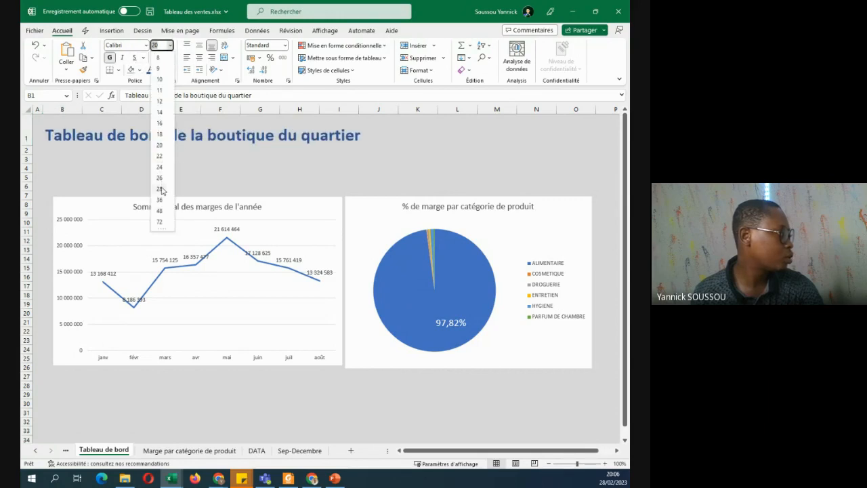
left_click(160, 189)
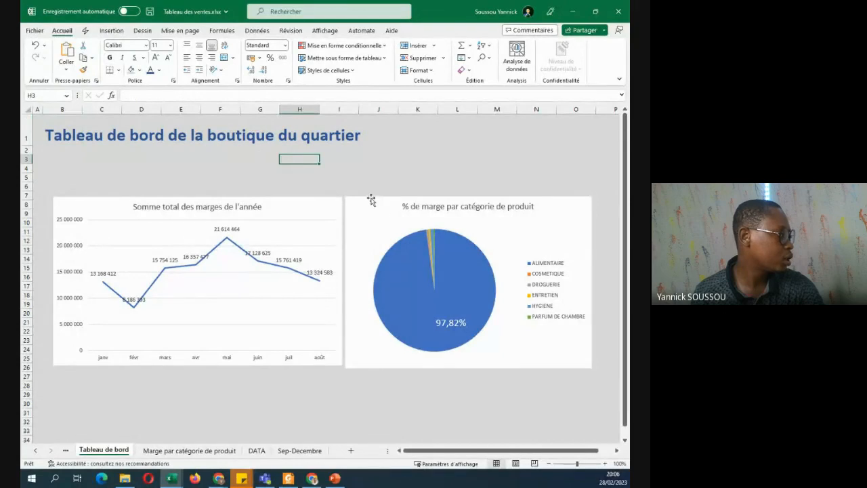
Nudge the pie chart to the left so that it sits flush against the line chart.
left_click_drag(361, 206, 358, 204)
left_click(450, 159)
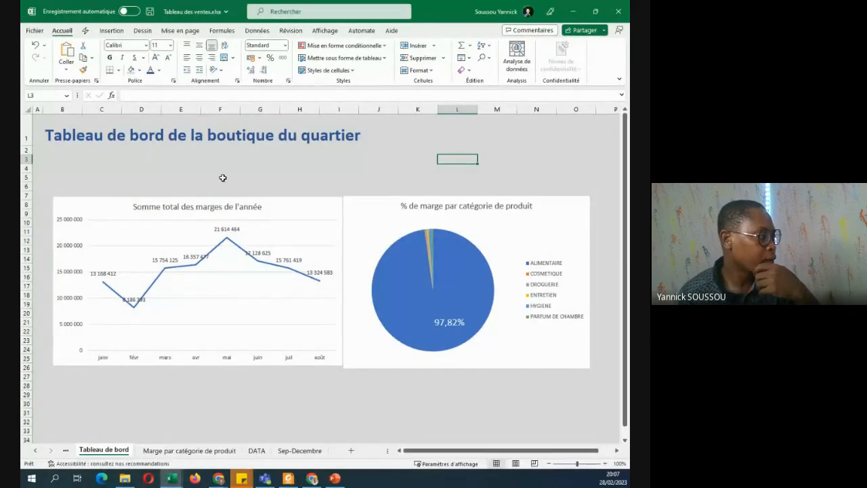
Review the column headings of the sales table on the DATA sheet and return to the Tableau de bord sheet.
left_click(290, 210)
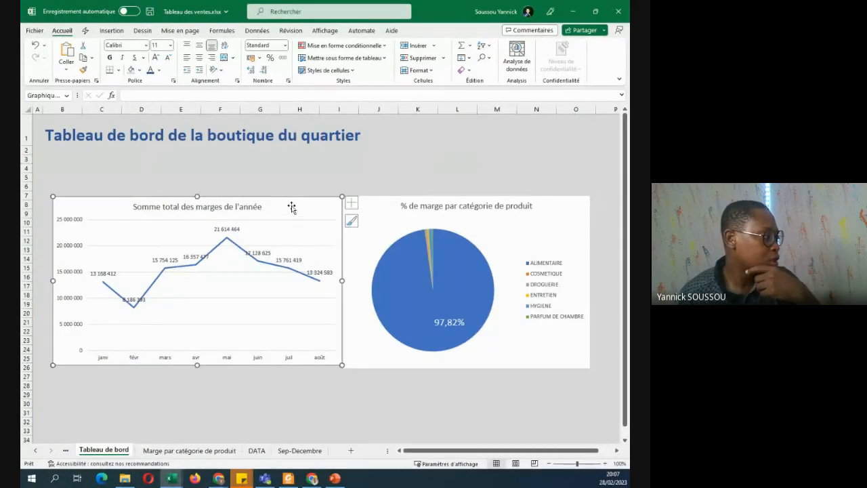
left_click(258, 451)
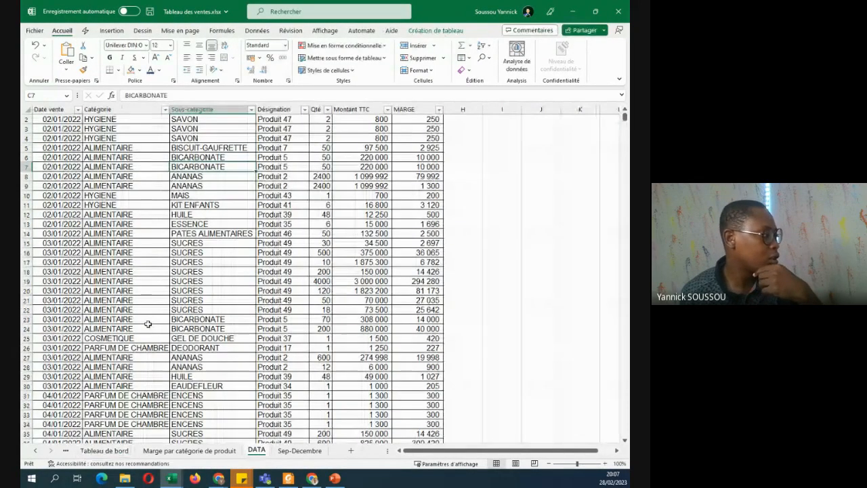
scroll(276, 196, "up", 1)
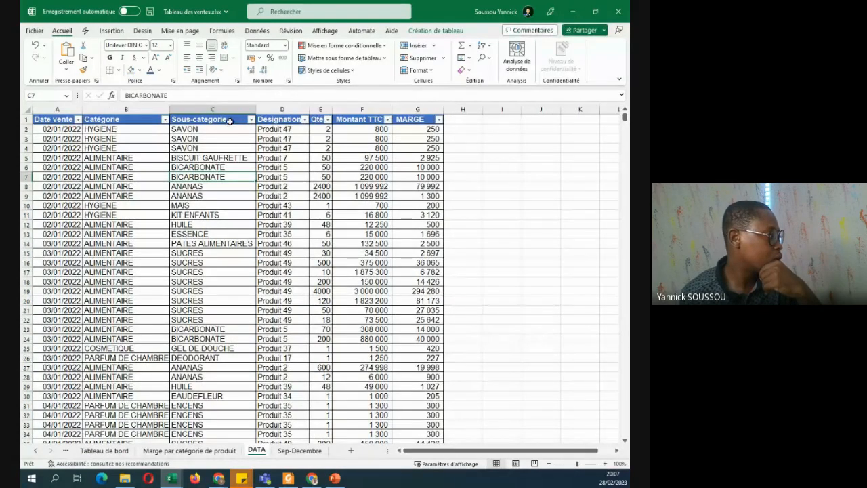
left_click(216, 456)
left_click(117, 451)
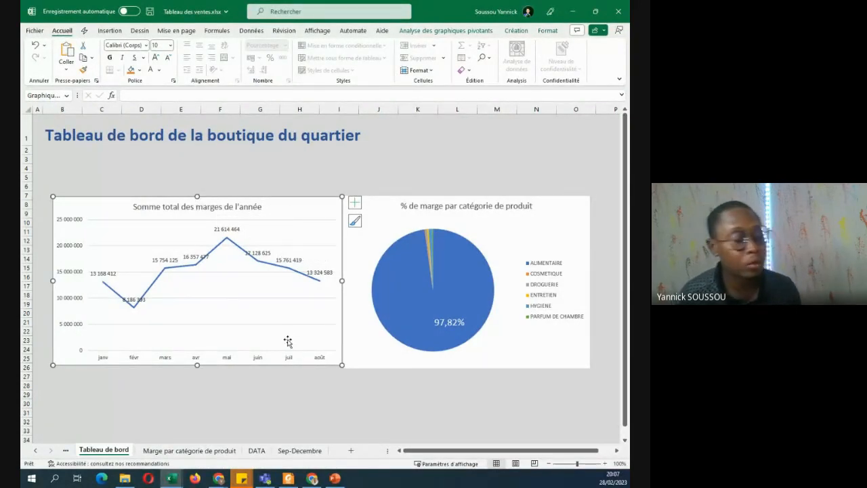
Insert a slicer on the Catégorie field for the line chart of total yearly margins.
mouse_move(273, 271)
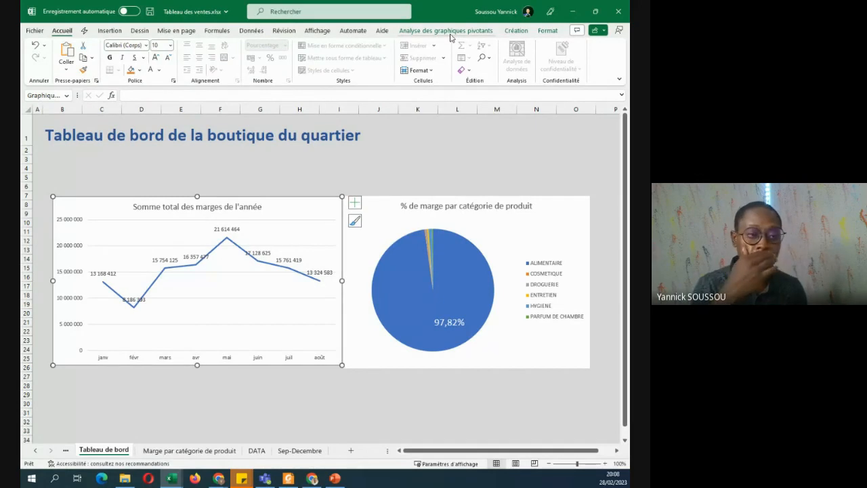
left_click(452, 33)
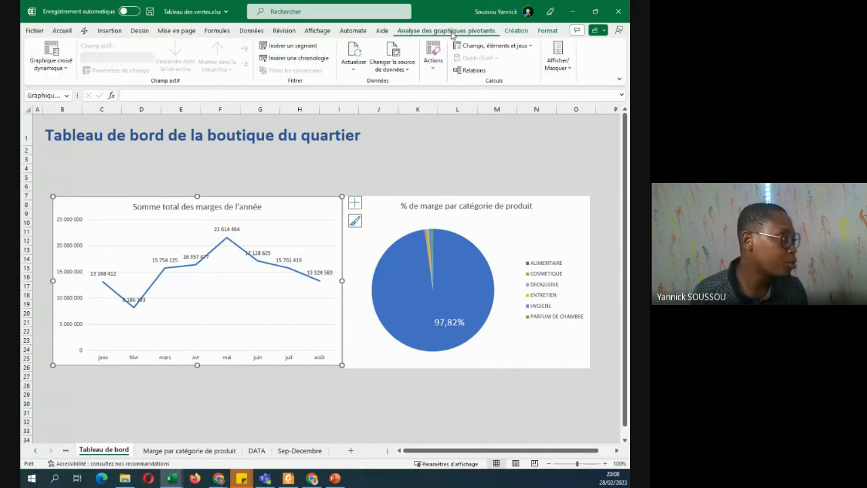
left_click(523, 32)
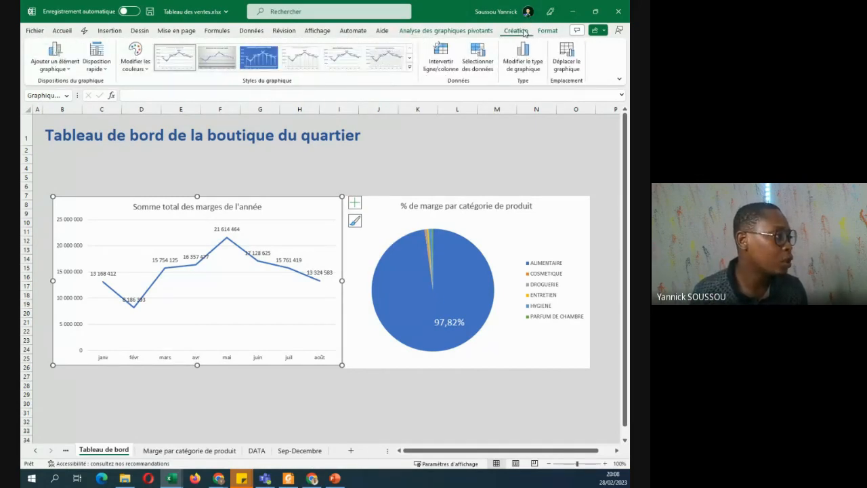
left_click(109, 31)
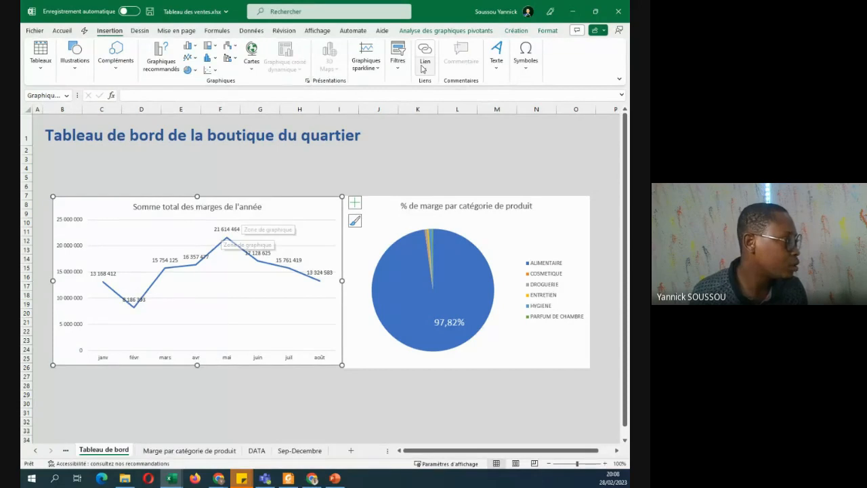
left_click(394, 69)
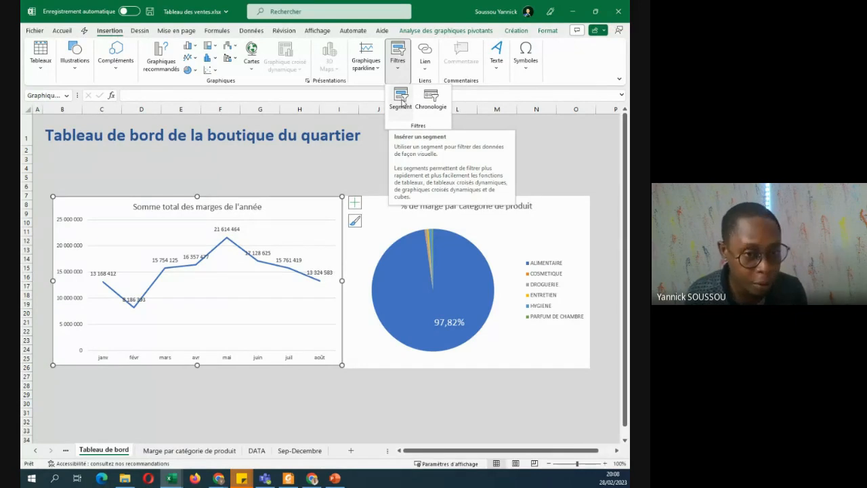
left_click(402, 102)
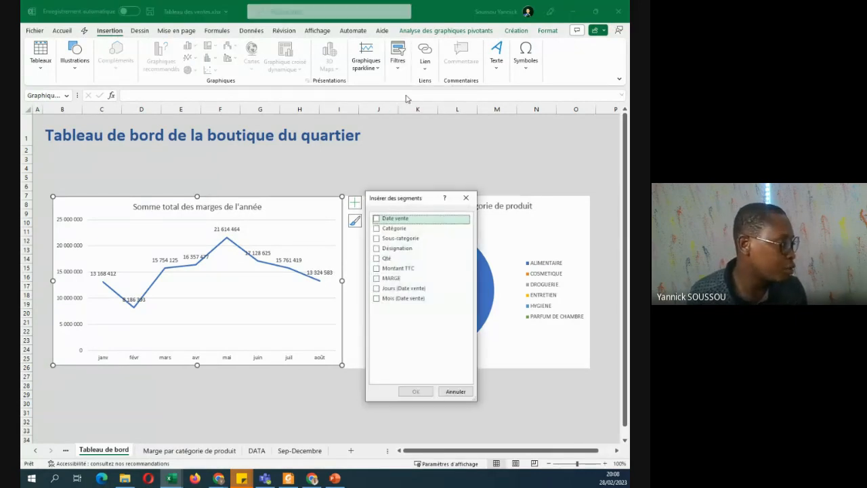
left_click(377, 229)
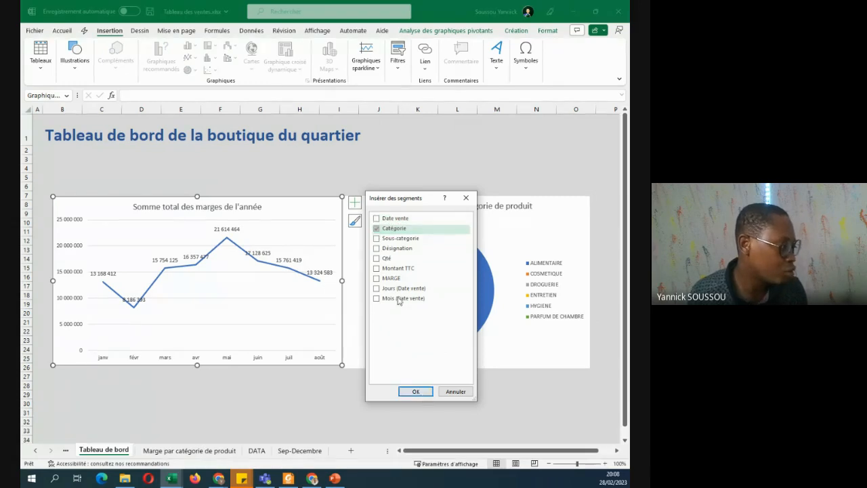
left_click(418, 393)
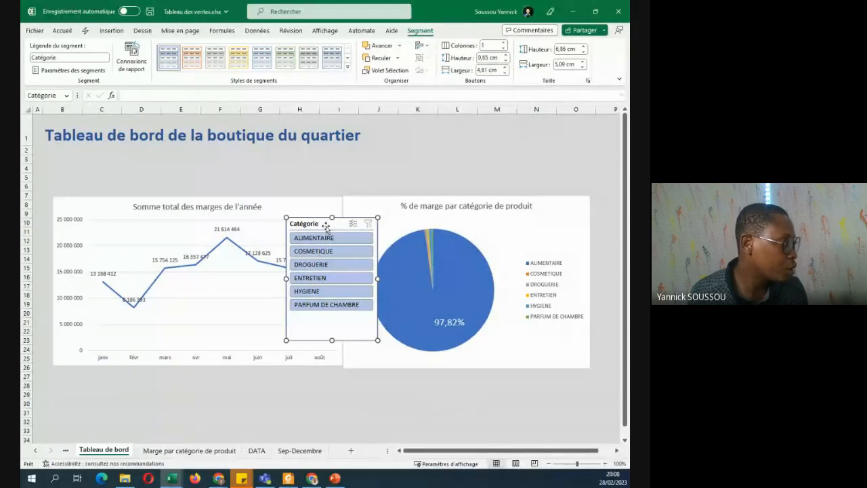
Arrange the buttons of the Catégorie slicer in 6 columns.
left_click_drag(326, 226, 262, 195)
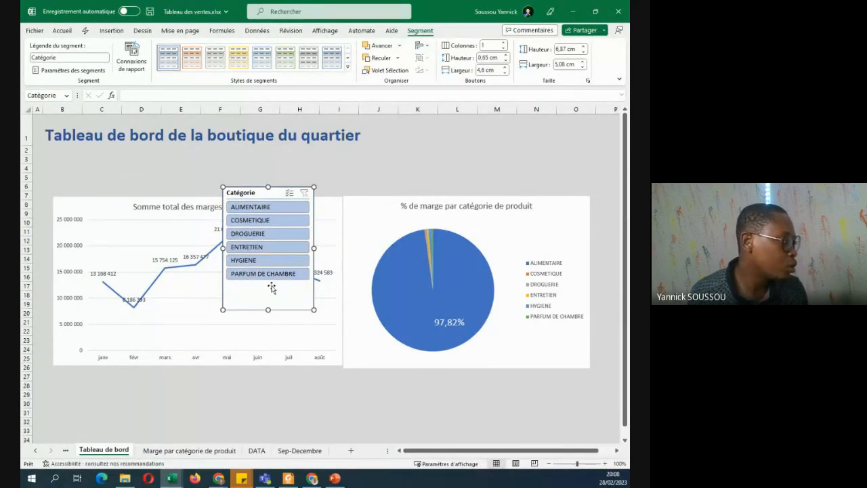
left_click(503, 43)
left_click(504, 44)
left_click(503, 44)
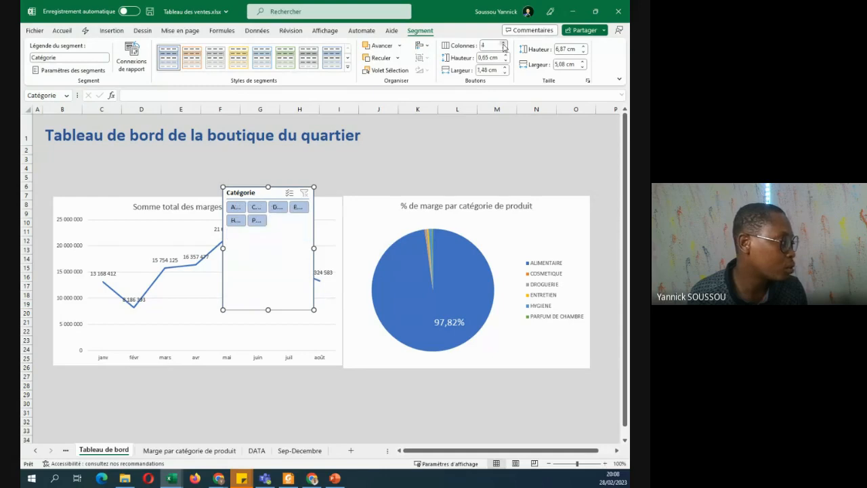
left_click(503, 44)
left_click(503, 44)
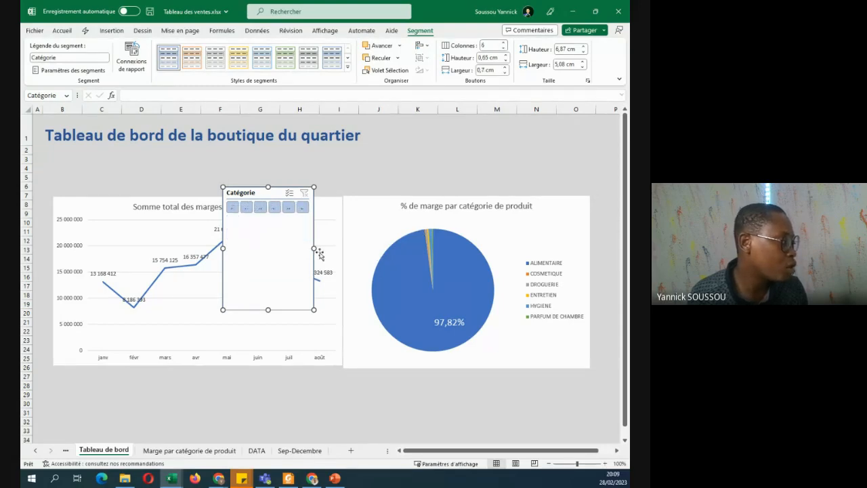
Resize the Catégorie slicer to about 1.74 cm high and 16.12 cm wide and place it directly above the line chart.
left_click_drag(312, 248, 412, 248)
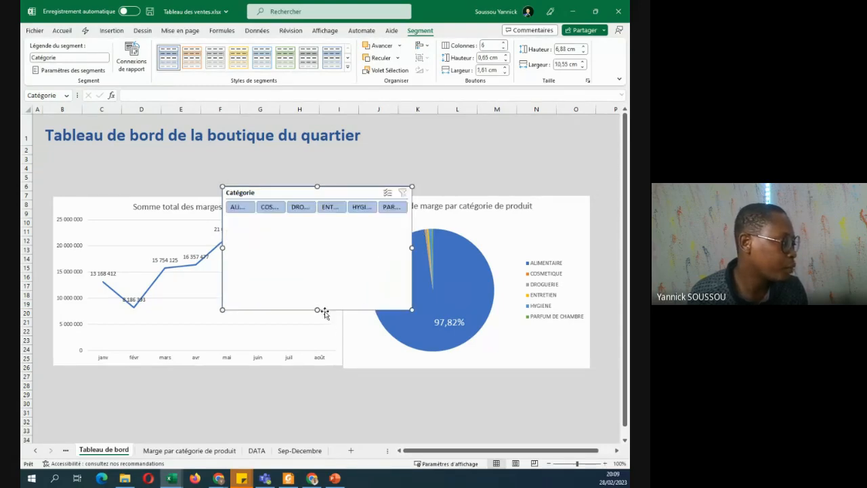
left_click_drag(316, 310, 305, 217)
left_click_drag(411, 202, 513, 201)
left_click_drag(419, 191, 249, 169)
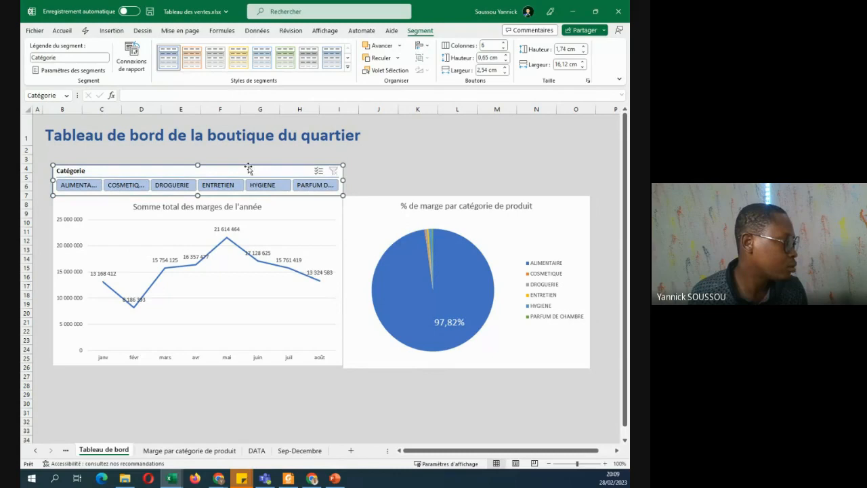
left_click(463, 166)
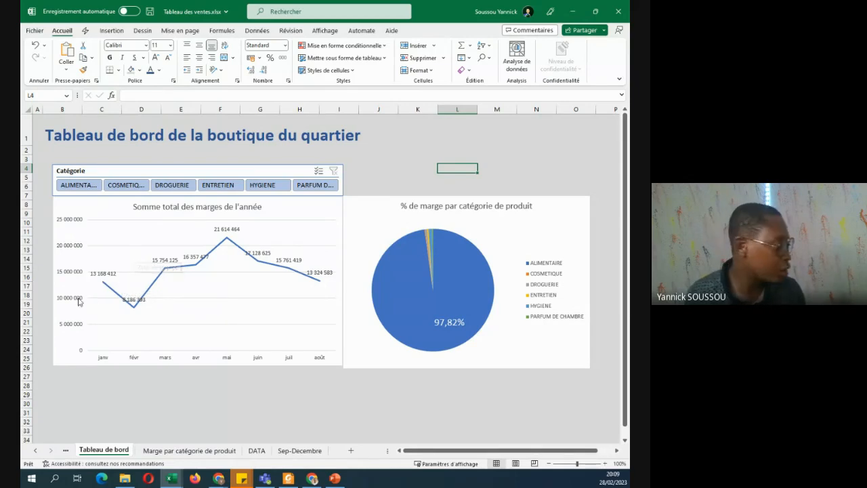
Filter the line chart by ALIMENTAIRE, COSMETIQUE, DROGUERIE, HYGIENE and PARFUM DE CHAMBRE in turn to examine each category's monthly margins.
left_click(77, 189)
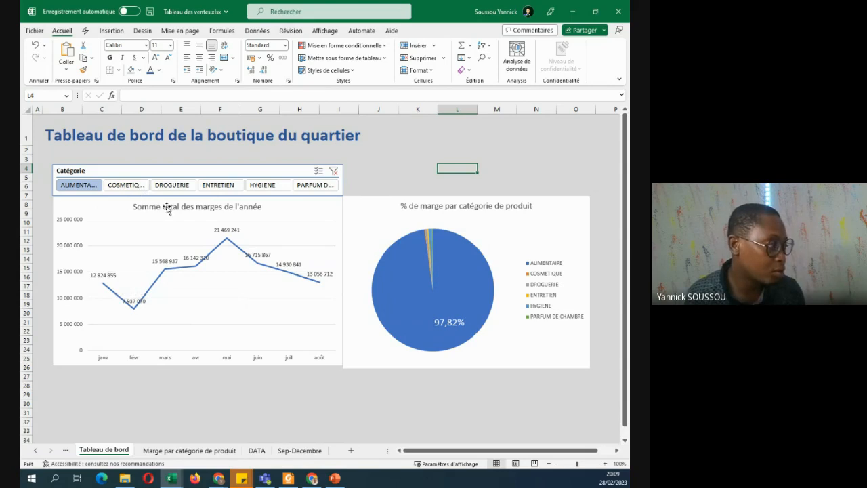
mouse_move(377, 285)
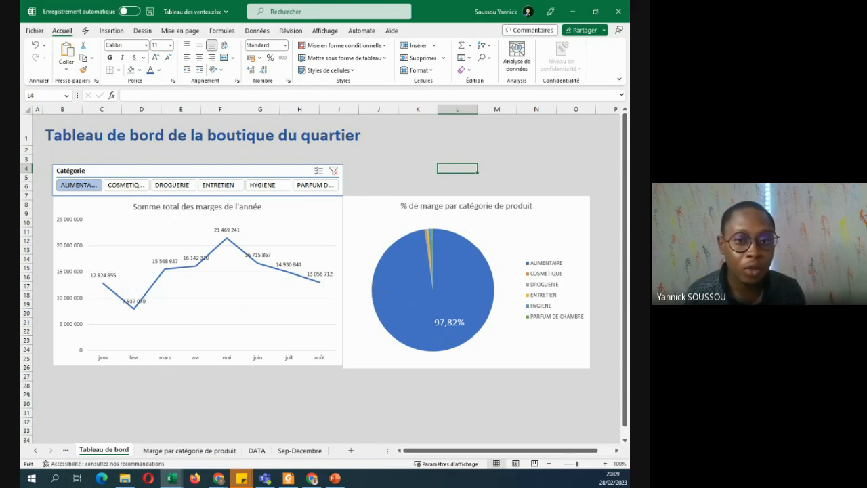
key("alt+Tab")
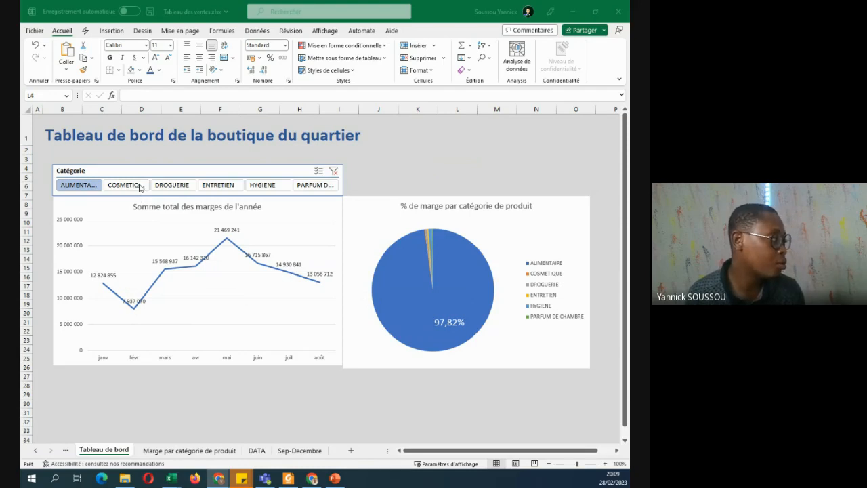
key("alt+Tab")
left_click(126, 185)
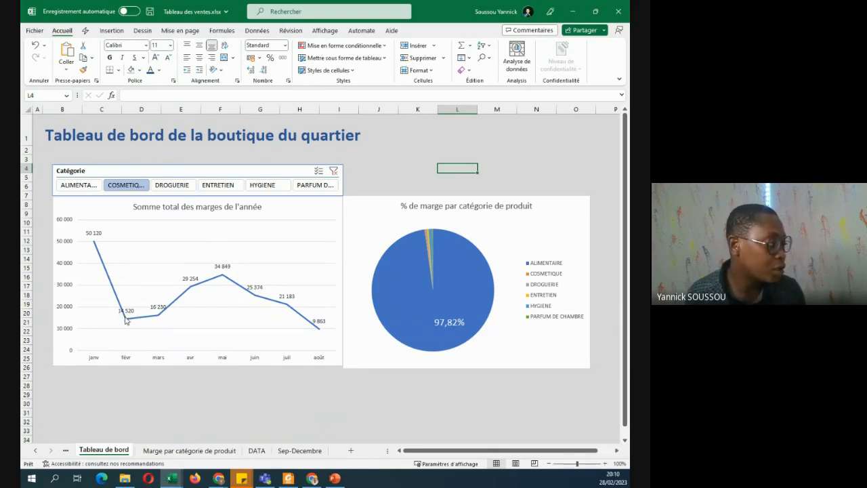
mouse_move(125, 321)
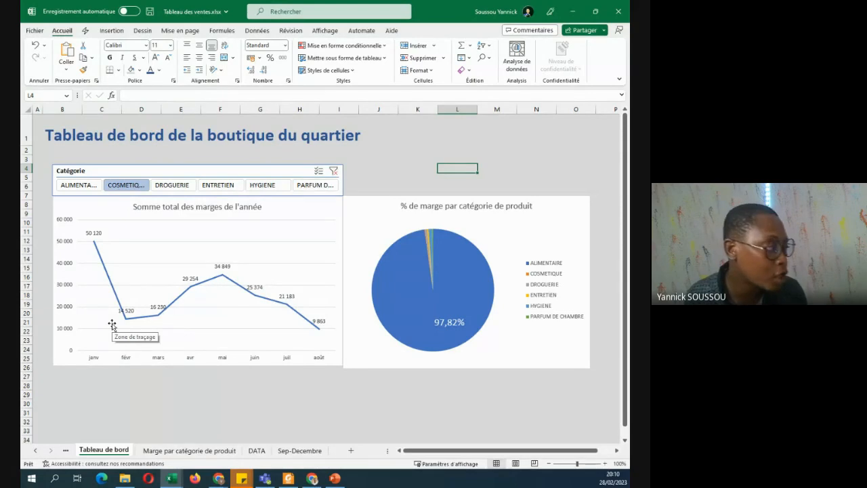
left_click(172, 184)
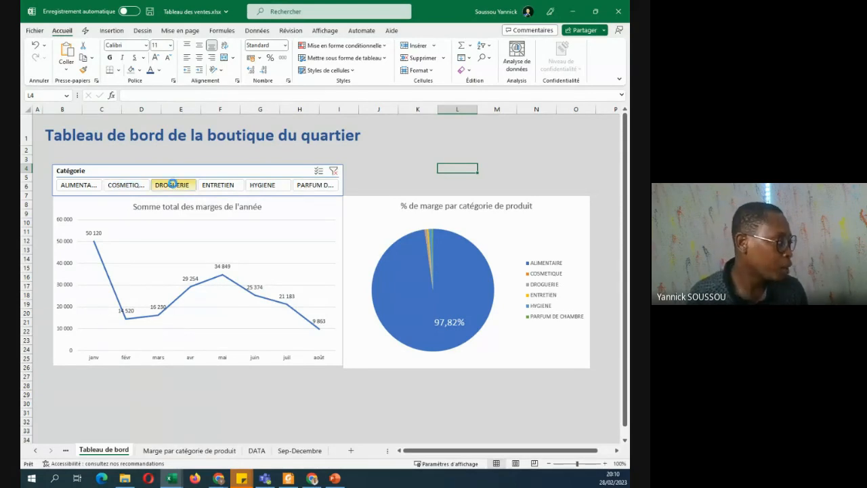
left_click(259, 188)
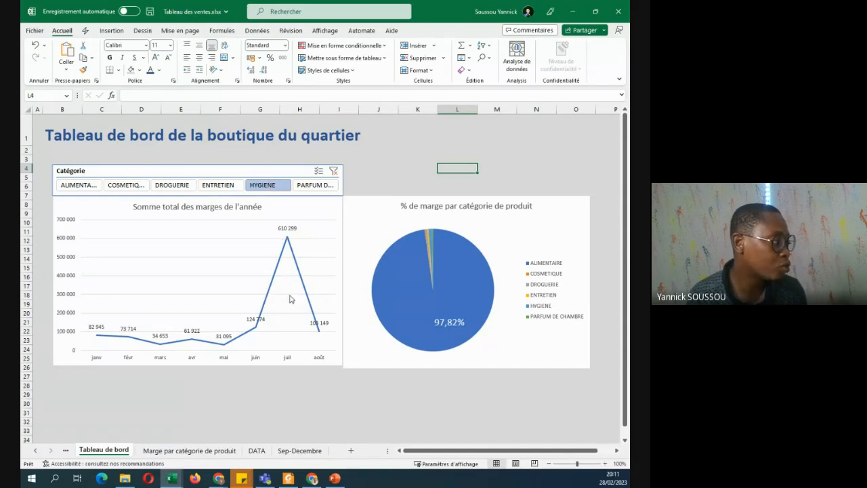
left_click(313, 188)
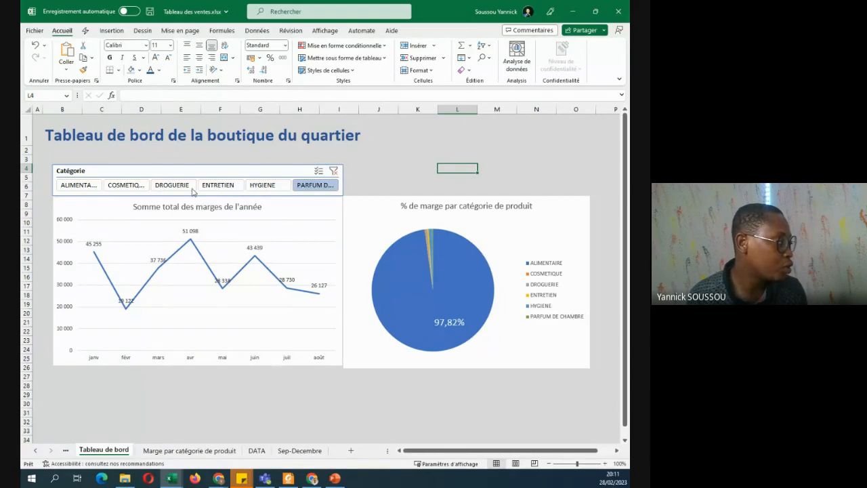
Go back through the categories from HYGIENE to ALIMENTAIRE to compare their margin curves, and clear the slicer's filter.
left_click(277, 190)
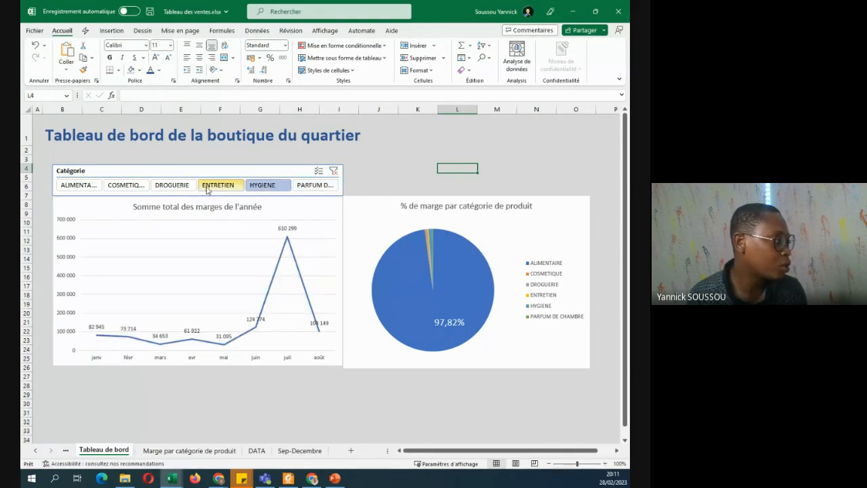
left_click(216, 188)
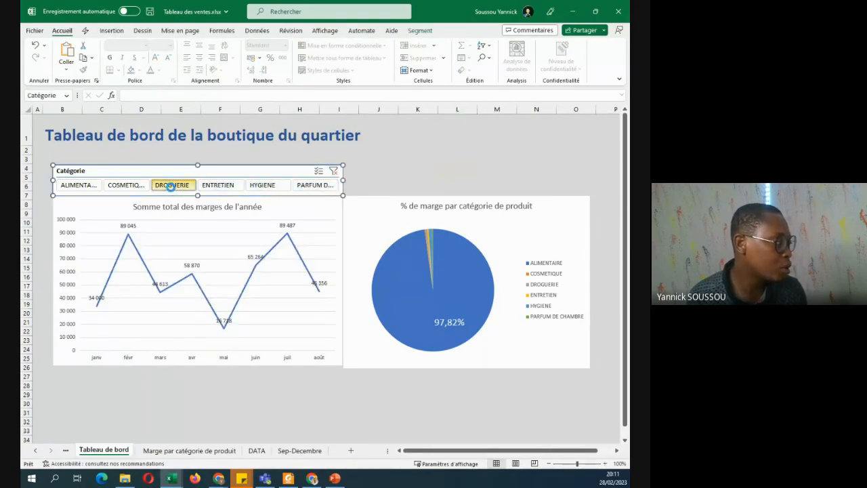
left_click(172, 187)
left_click(135, 188)
left_click(78, 187)
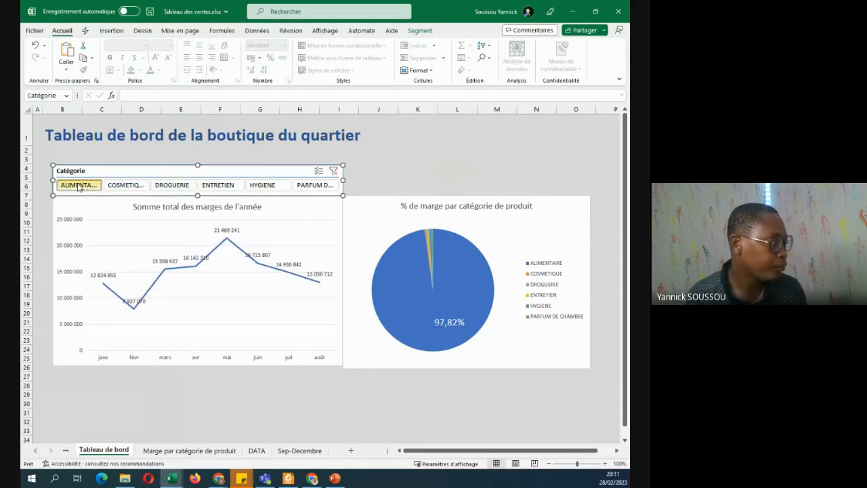
left_click(333, 171)
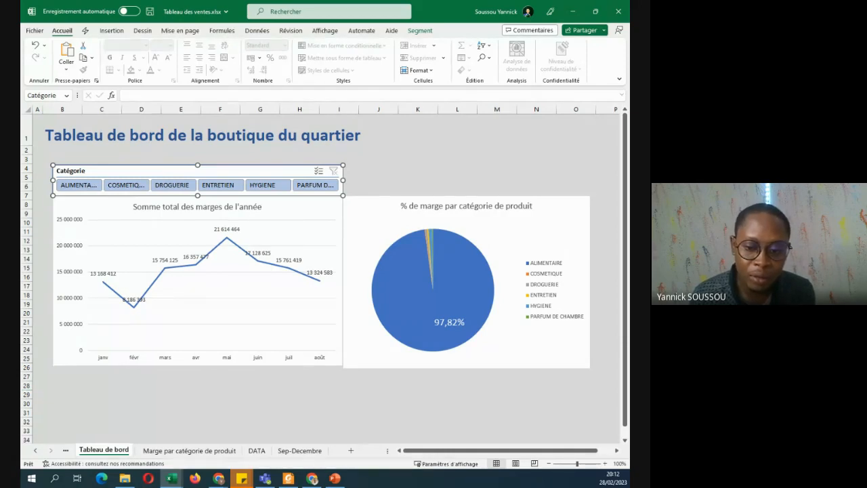
Delete the Catégorie slicer from the dashboard.
key("alt+Tab")
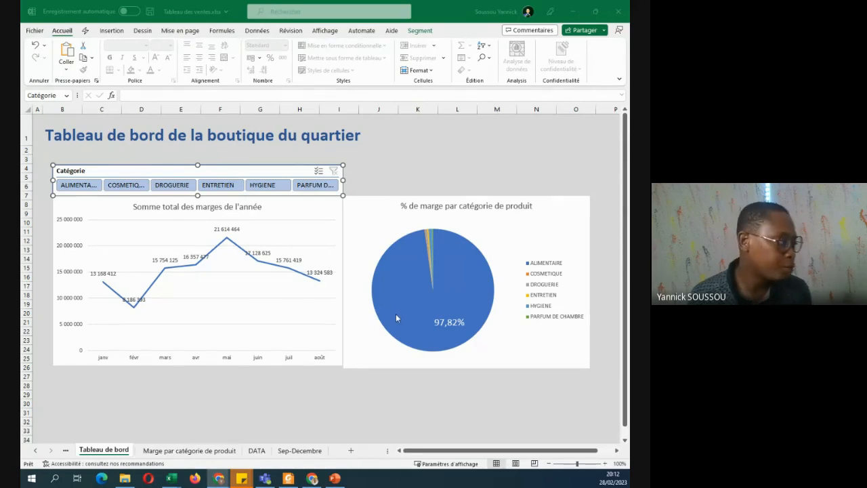
left_click(319, 173)
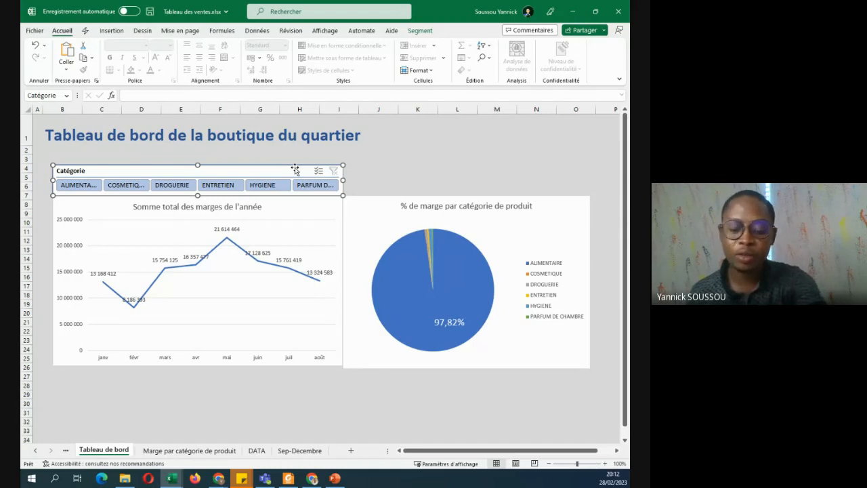
key("Delete")
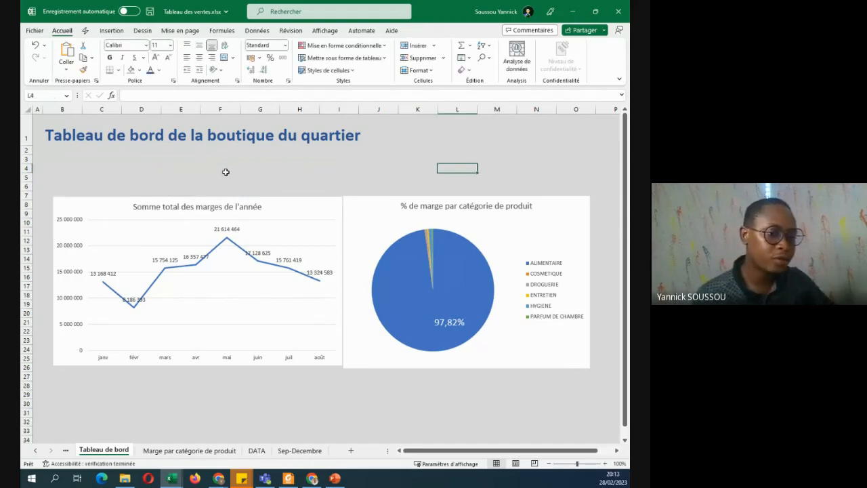
Select the line chart of total yearly margins.
left_click(321, 215)
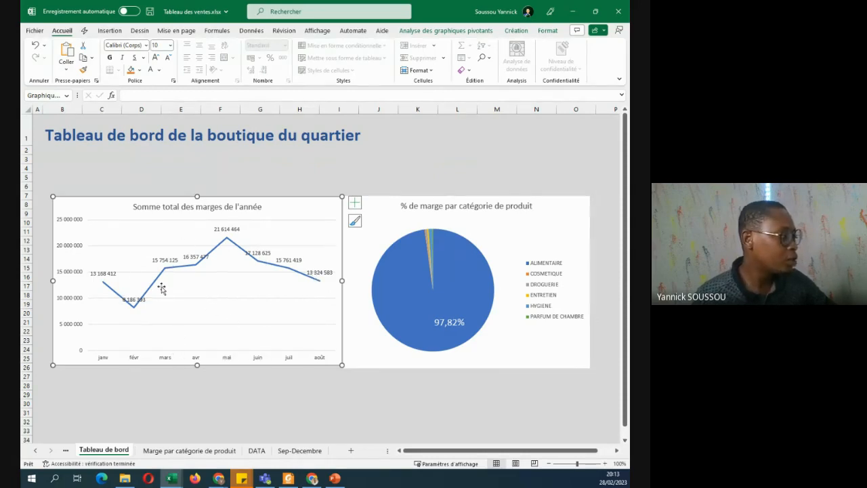
mouse_move(216, 252)
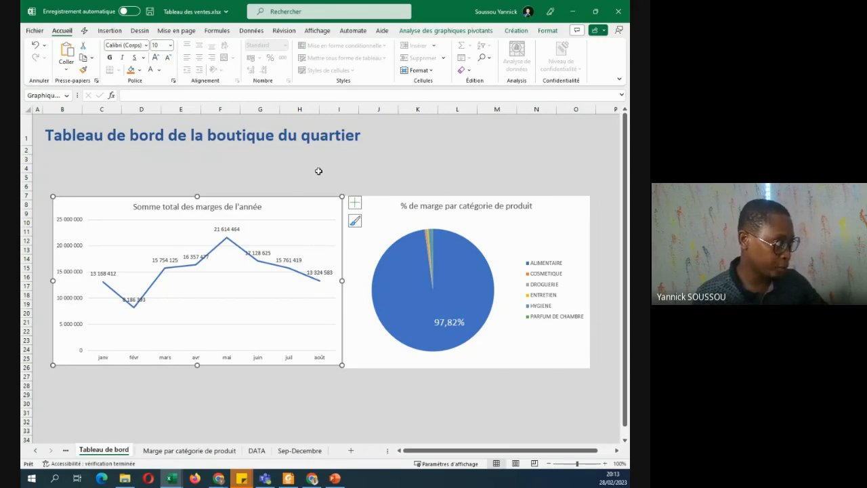
Insert a segment for the Catégorie field, linked to the line chart of total margins.
left_click(112, 30)
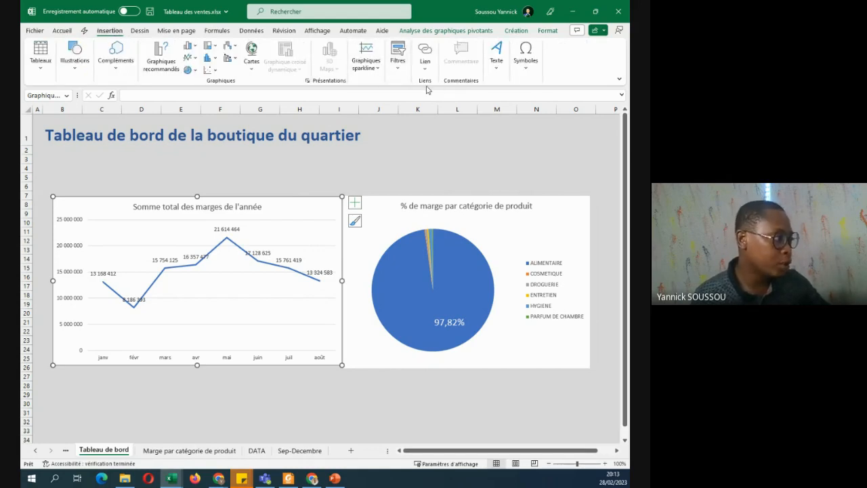
left_click(401, 67)
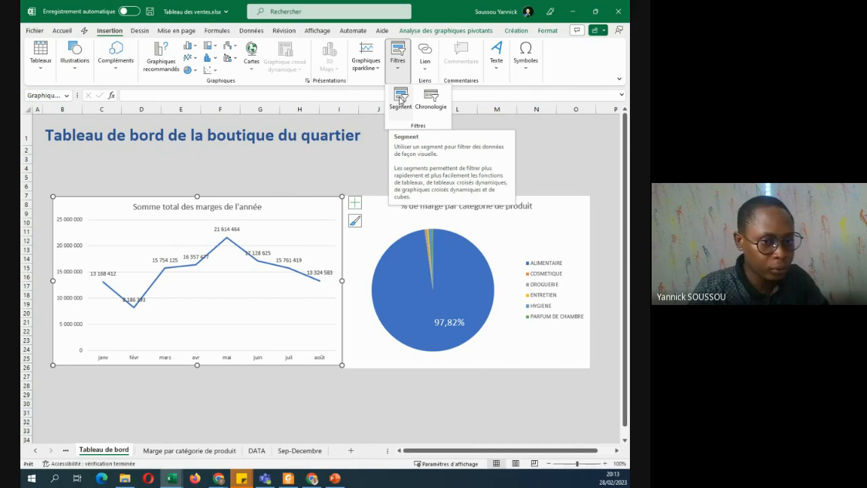
left_click(400, 98)
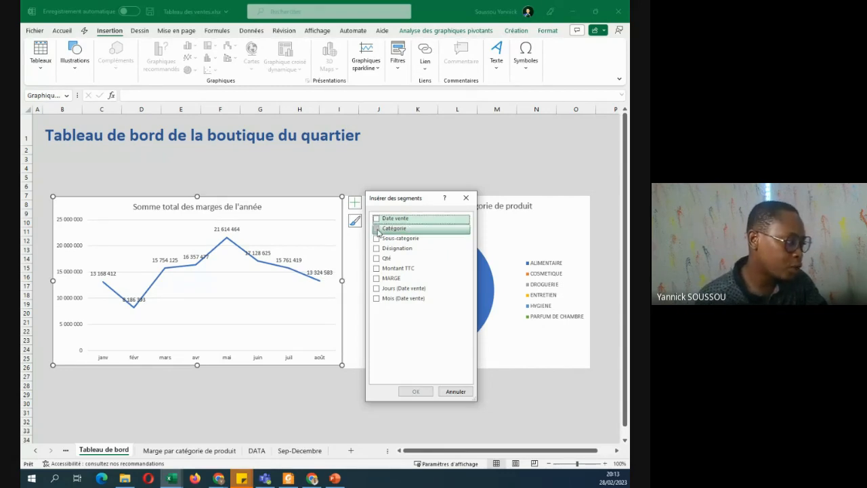
left_click(378, 230)
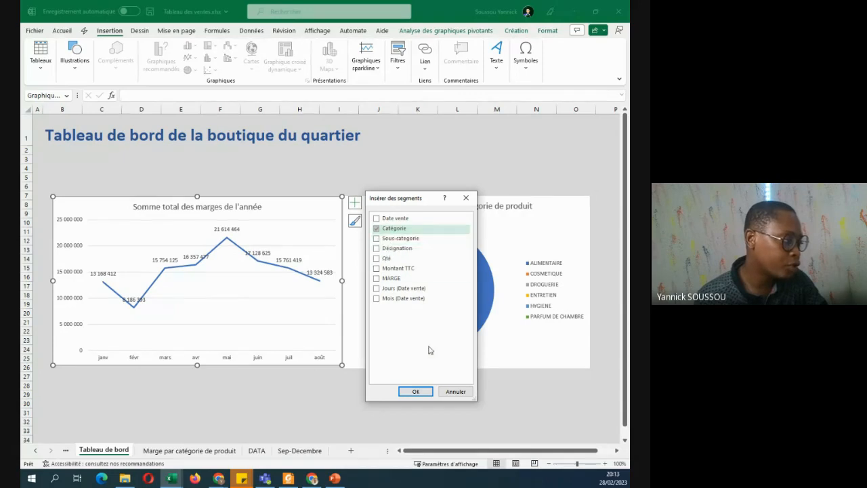
left_click(416, 392)
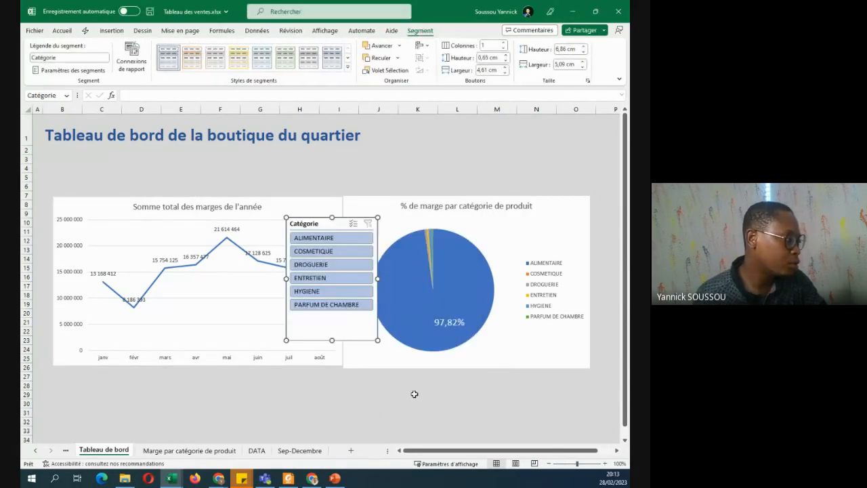
Shift the pie chart and the line chart to the right and place the Catégorie segment beside the line chart, at the sheet's left edge.
left_click_drag(331, 230, 316, 161)
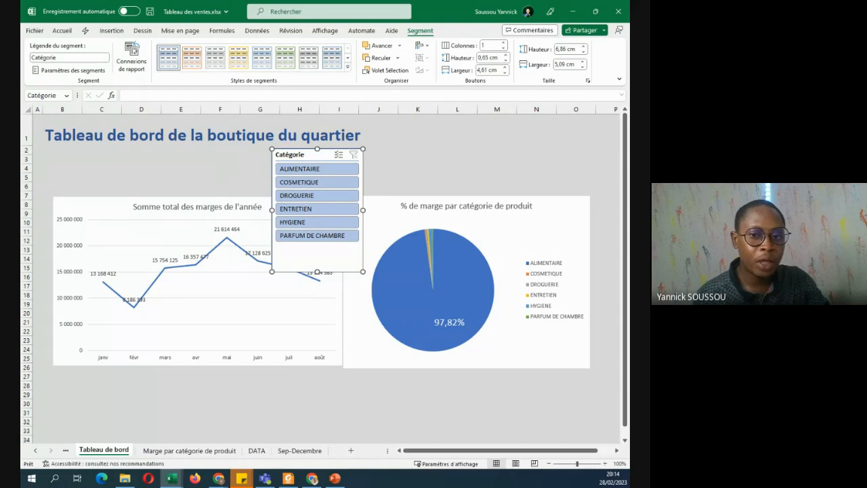
key("alt+Tab")
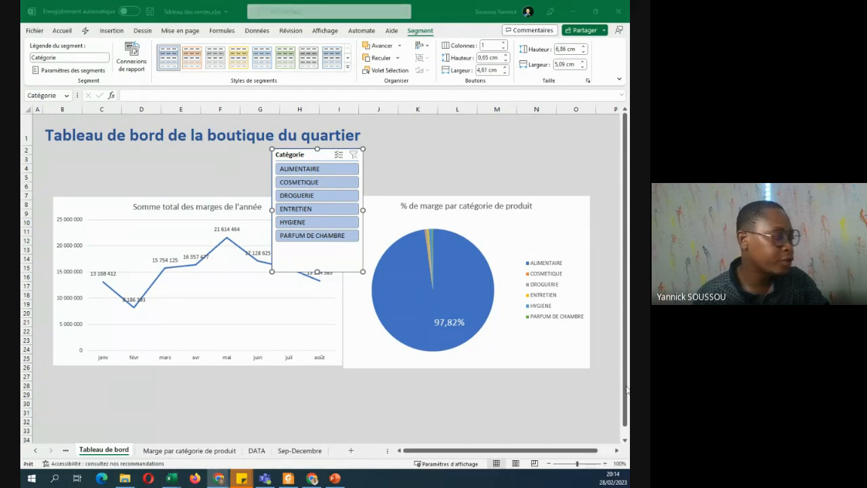
key("alt+Tab")
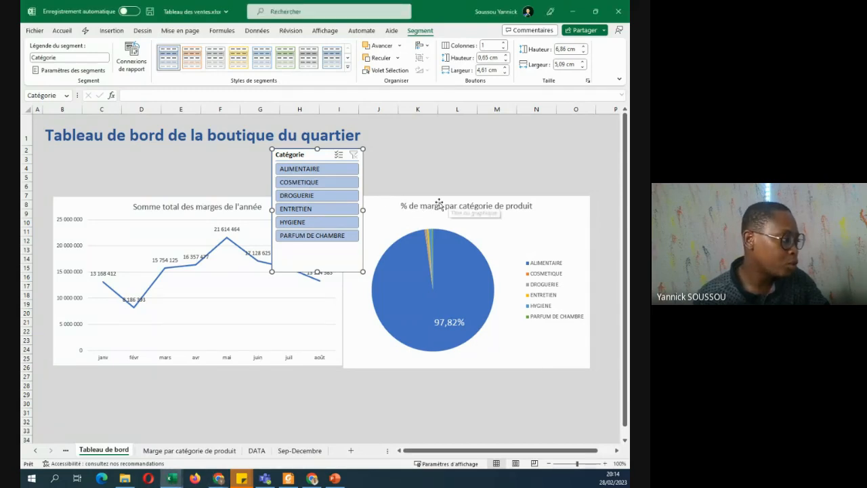
left_click(458, 177)
left_click_drag(395, 205, 466, 208)
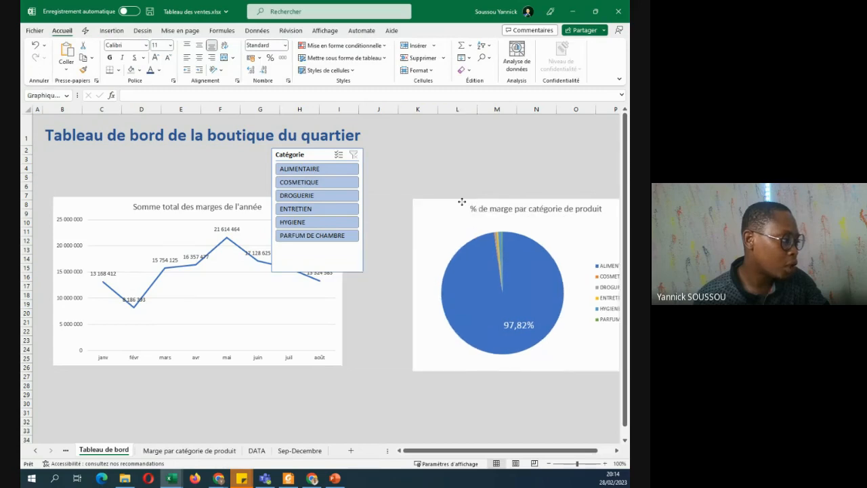
left_click_drag(340, 296, 416, 301)
left_click_drag(313, 156, 75, 197)
left_click_drag(21, 164, 22, 166)
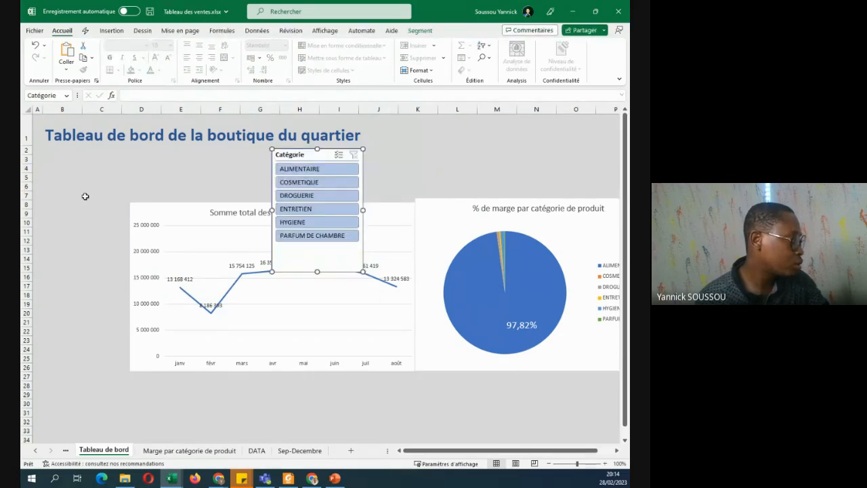
left_click_drag(314, 159, 55, 173)
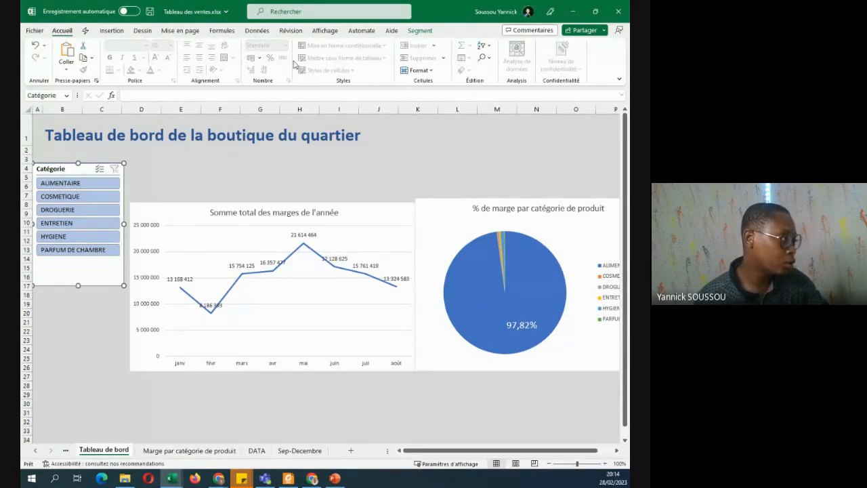
Arrange the Catégorie segment's buttons in 6 columns.
left_click(419, 30)
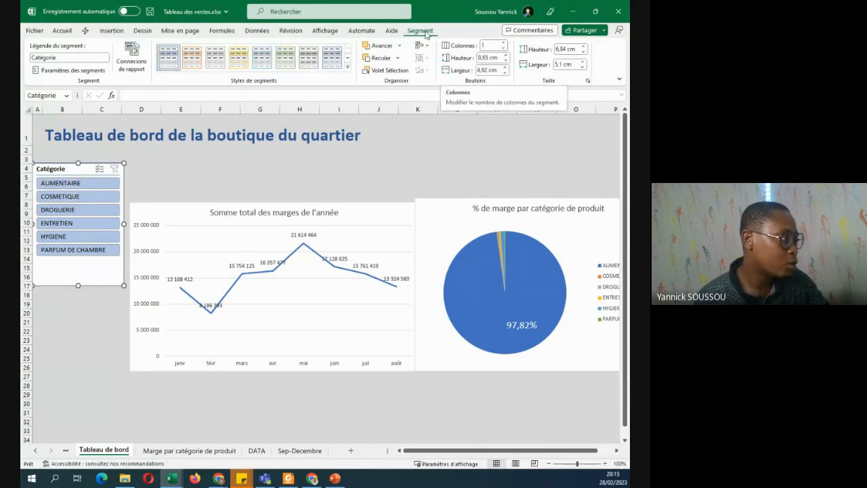
left_click(504, 43)
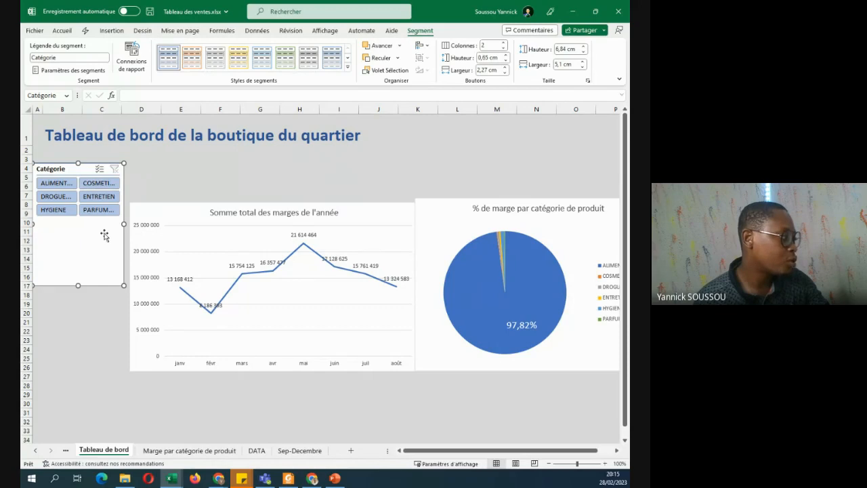
left_click(504, 44)
left_click(505, 43)
left_click(505, 43)
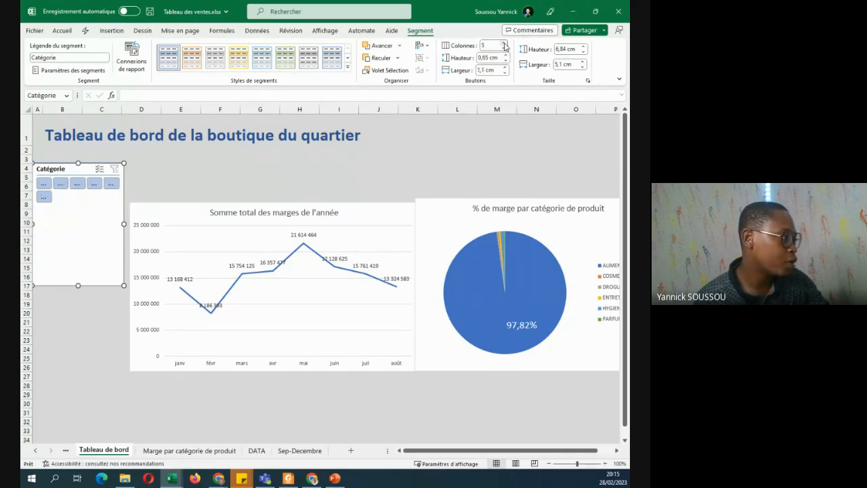
left_click(505, 44)
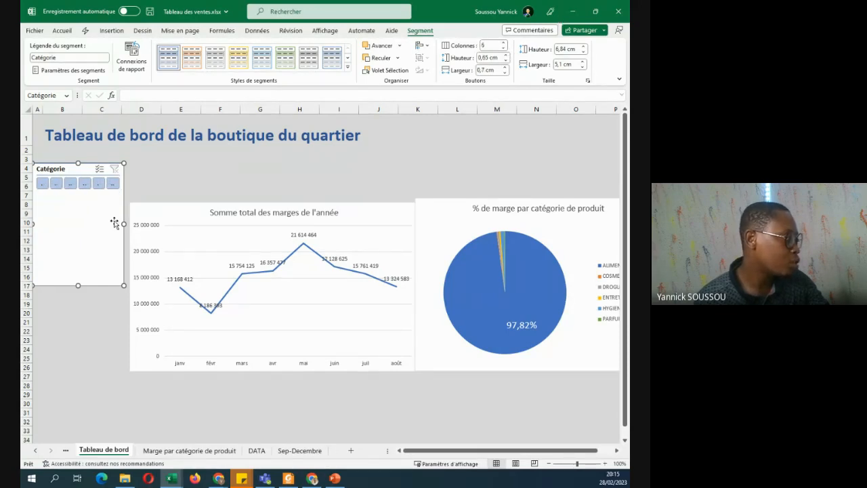
Resize the Catégorie segment to about 17.2 cm by 1.6 cm and align it above the line chart, moved to the sheet's left margin.
left_click_drag(124, 222, 342, 224)
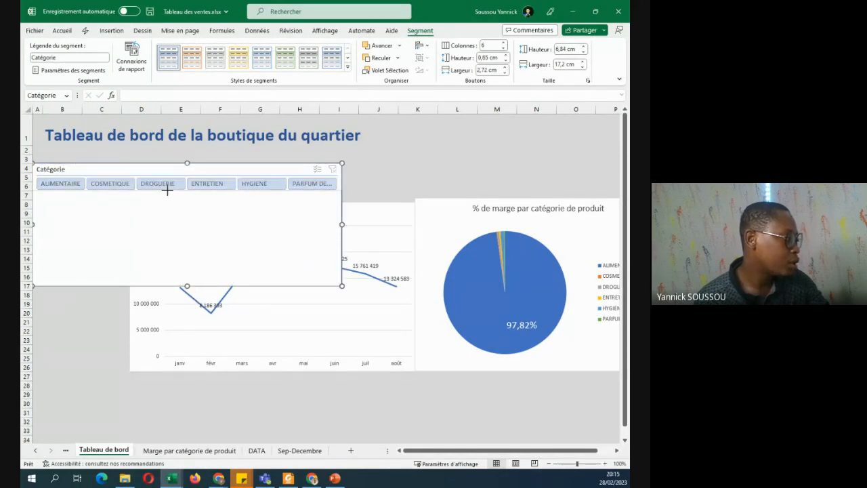
left_click_drag(167, 191, 229, 167)
left_click_drag(187, 205, 101, 197)
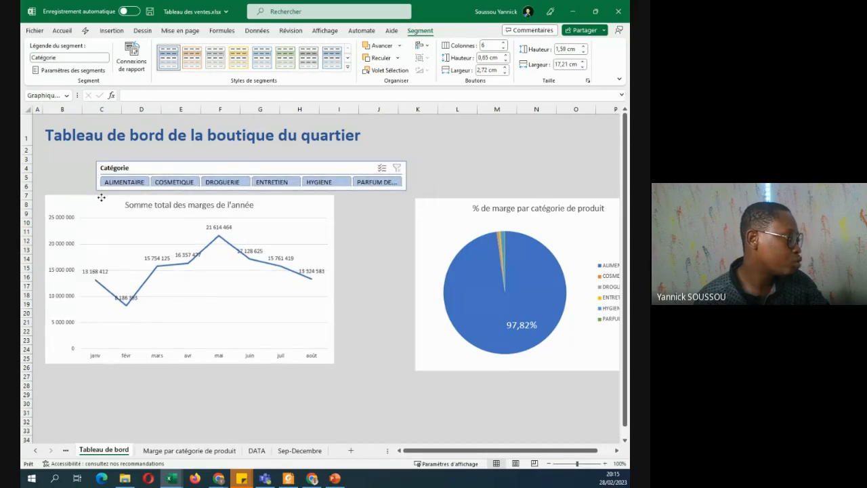
left_click_drag(170, 167, 122, 169)
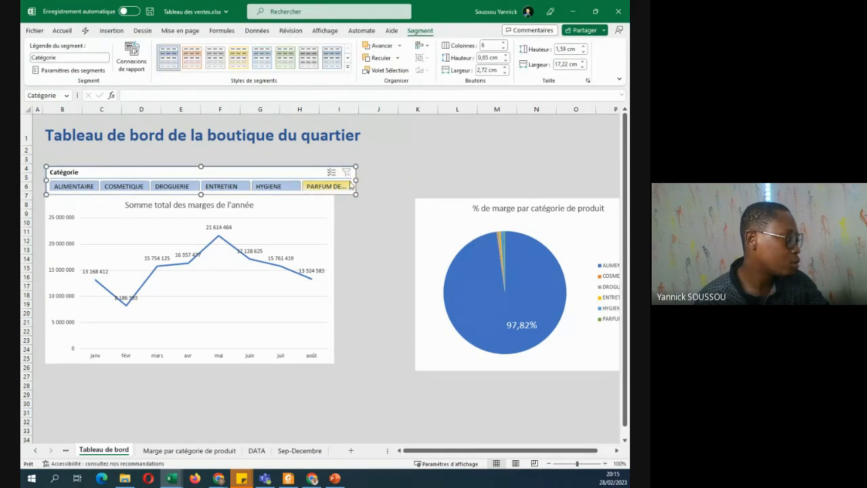
Narrow the Catégorie segment to the line chart's width, about 16 cm, and place the pie chart directly against the line chart's right edge.
left_click_drag(356, 178, 337, 180)
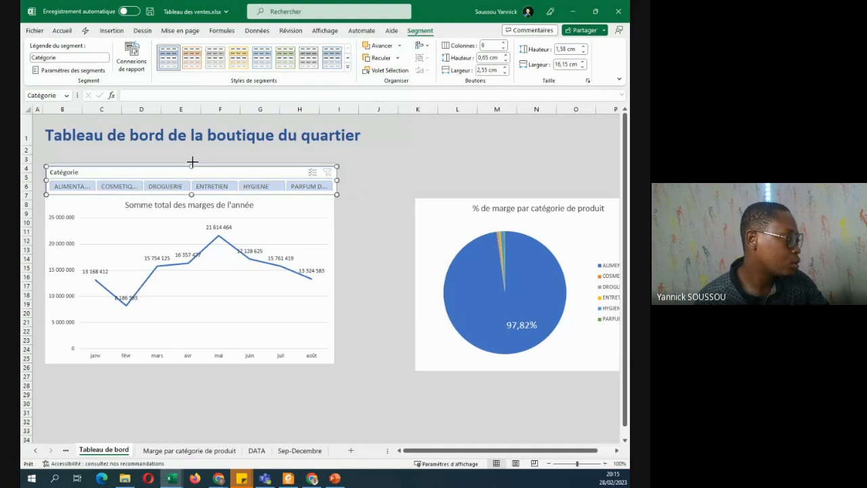
left_click_drag(192, 166, 192, 162)
left_click(480, 203)
left_click_drag(435, 201, 335, 181)
left_click(339, 178)
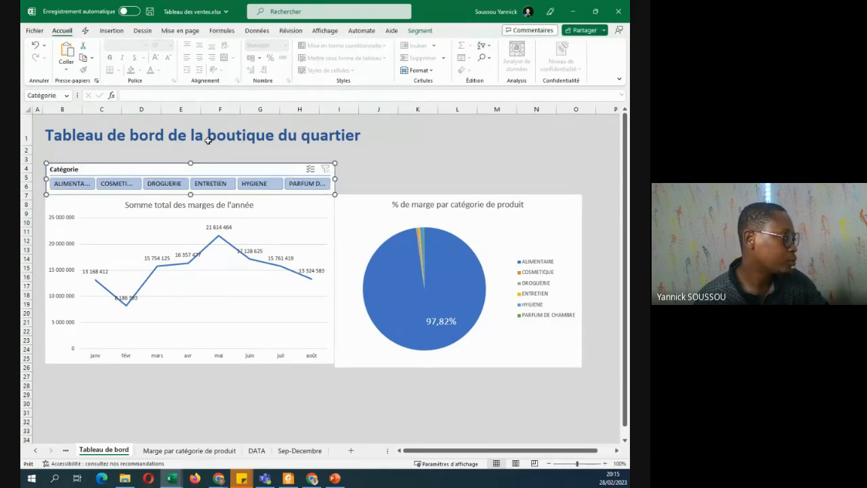
left_click(213, 156)
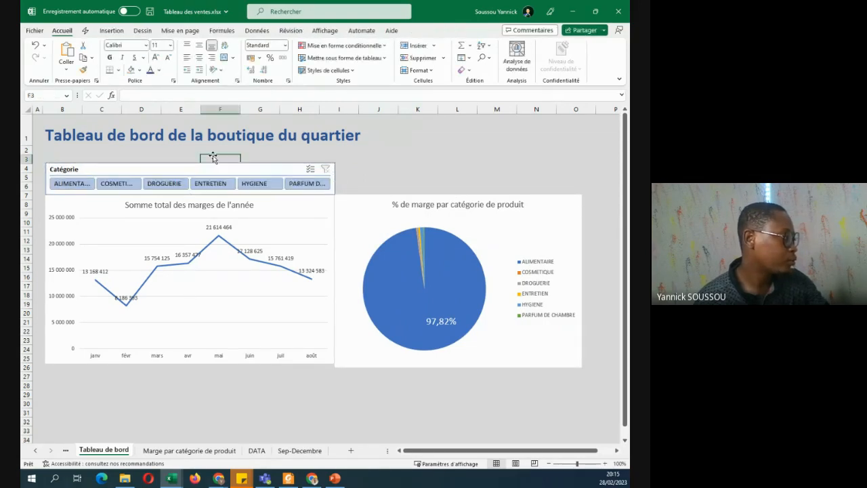
Filter the line chart by each category of the segment in turn, from ALIMENTAIRE through to PARFUM DE CHAMBRE.
left_click(77, 189)
left_click(113, 189)
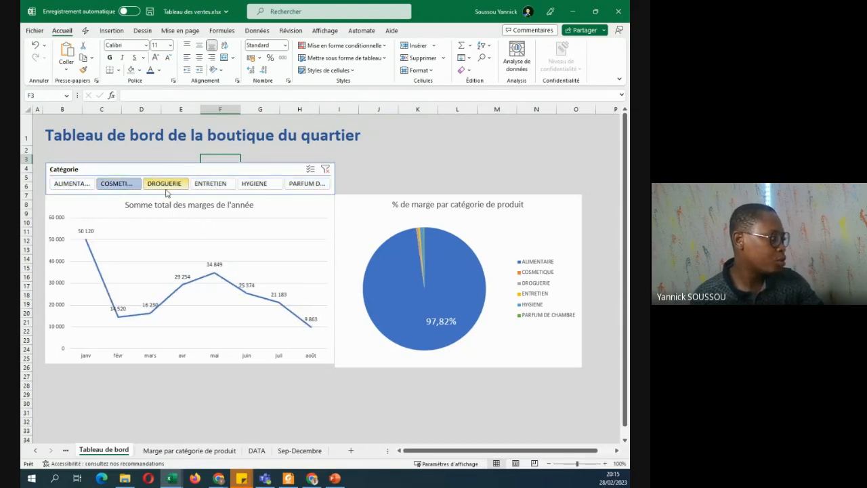
left_click(174, 186)
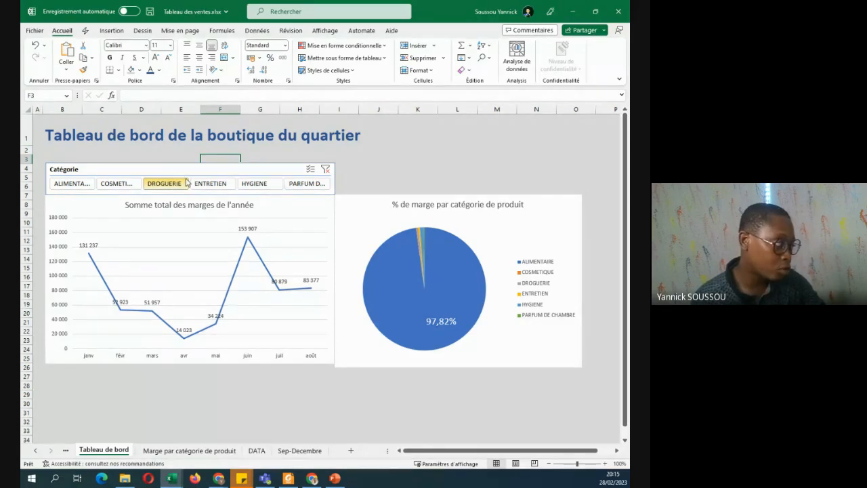
left_click(210, 183)
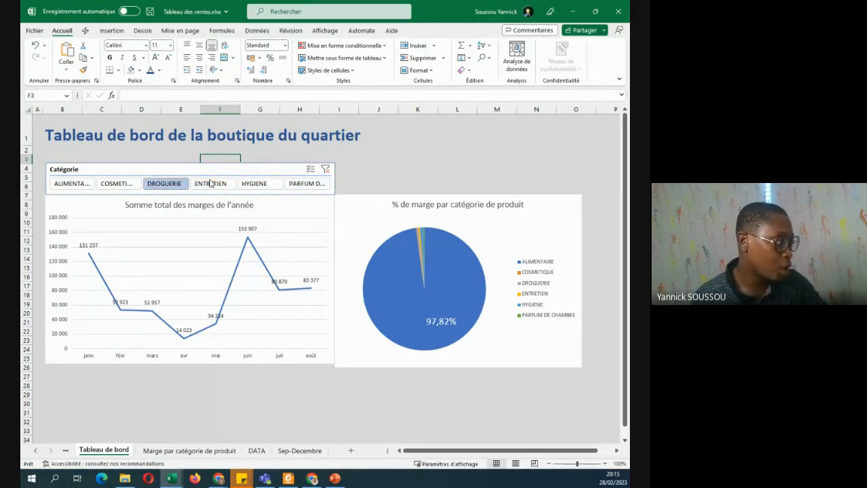
left_click(249, 184)
left_click(304, 185)
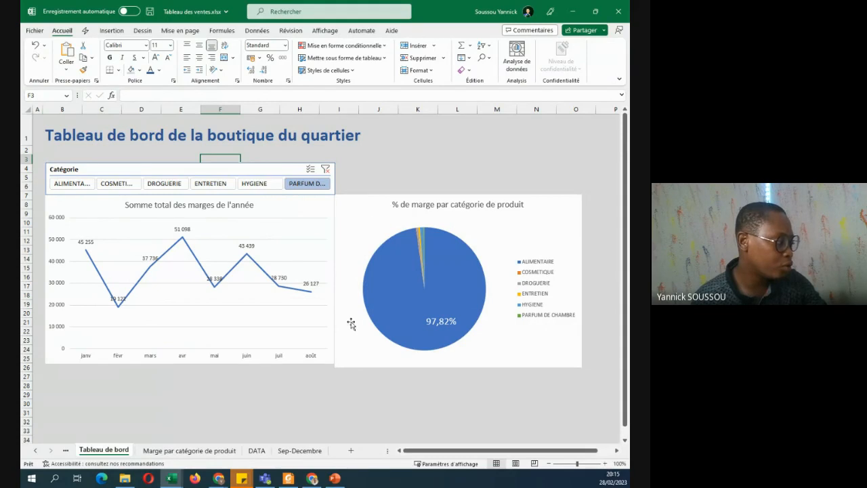
Reduce the pie chart's height slightly so its bottom edge aligns with the line chart's.
left_click(475, 361)
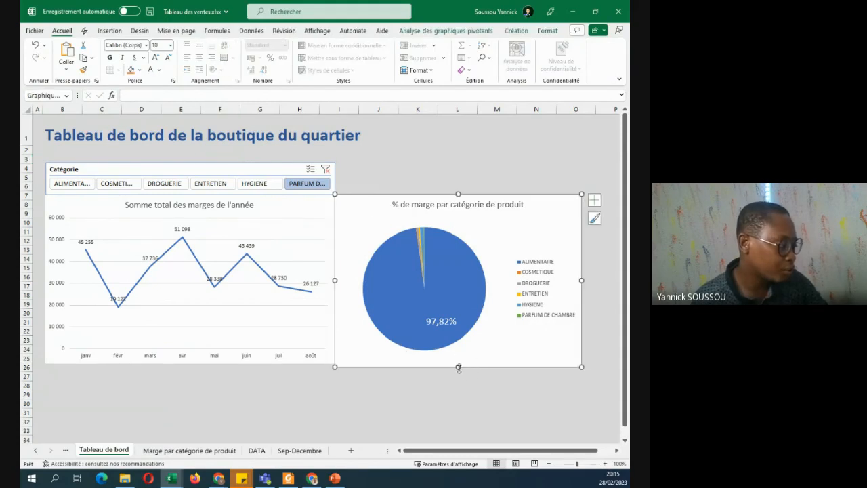
left_click_drag(458, 366, 459, 363)
left_click(488, 168)
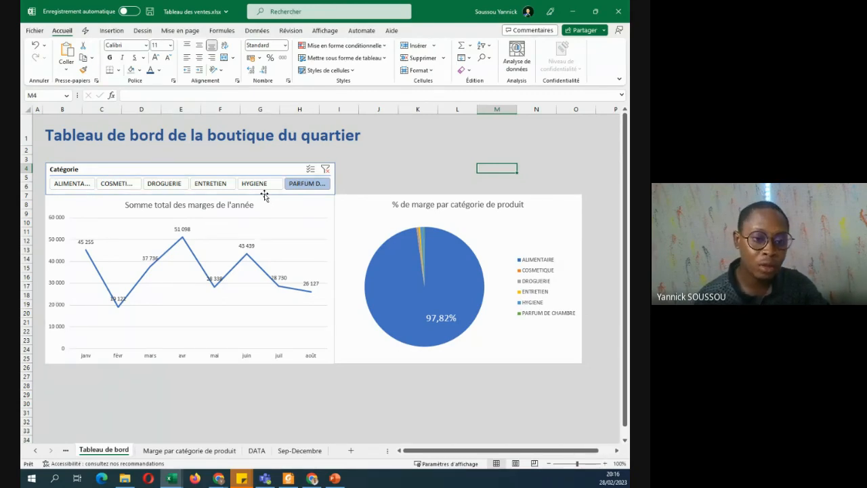
Create a pivot table on a new worksheet from the sales table on the DATA sheet.
left_click(261, 452)
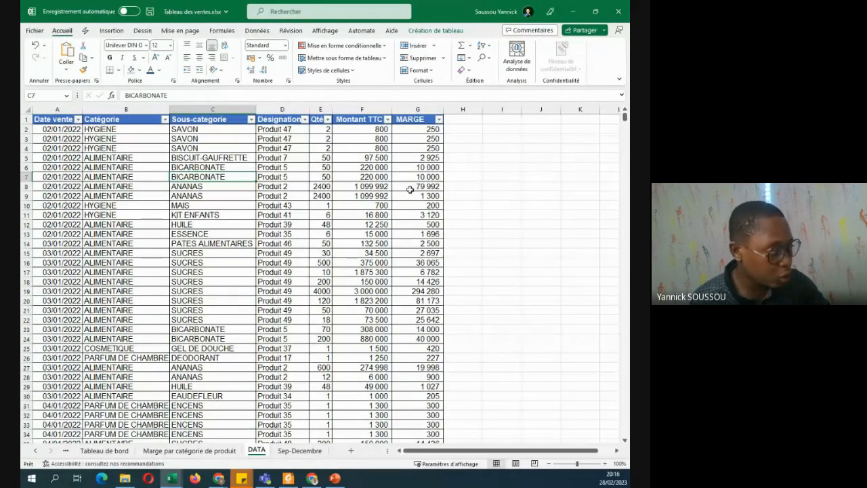
left_click(210, 196)
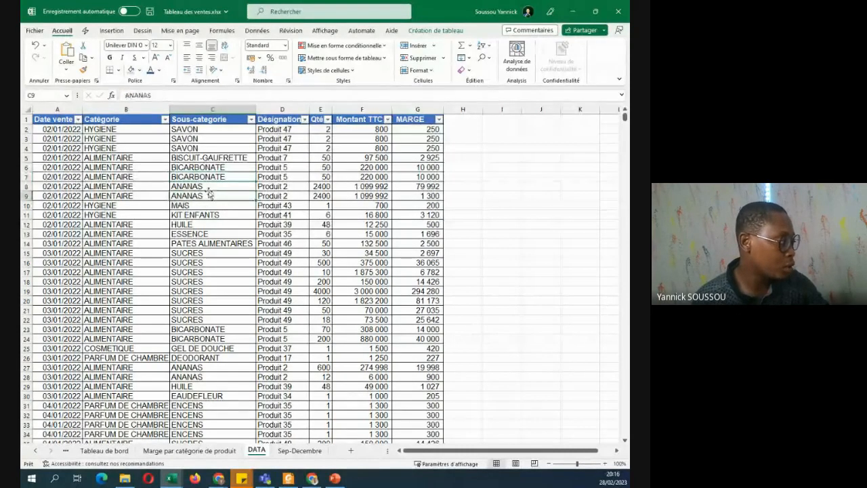
left_click(111, 30)
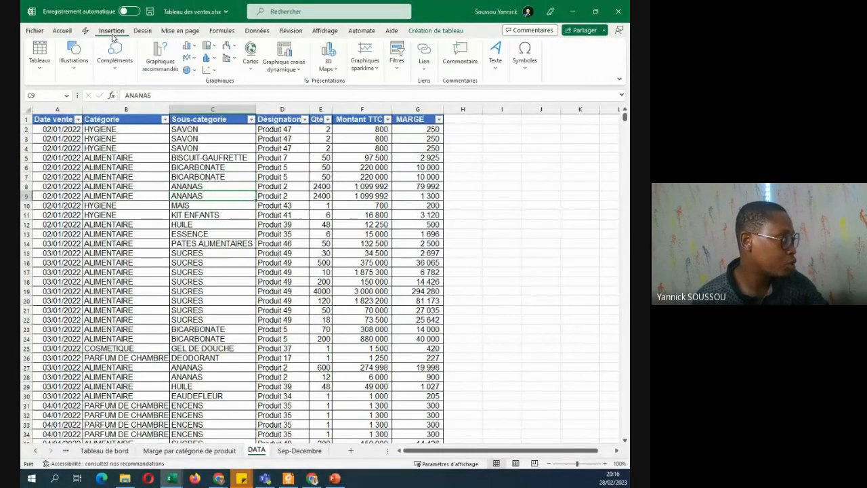
left_click(41, 55)
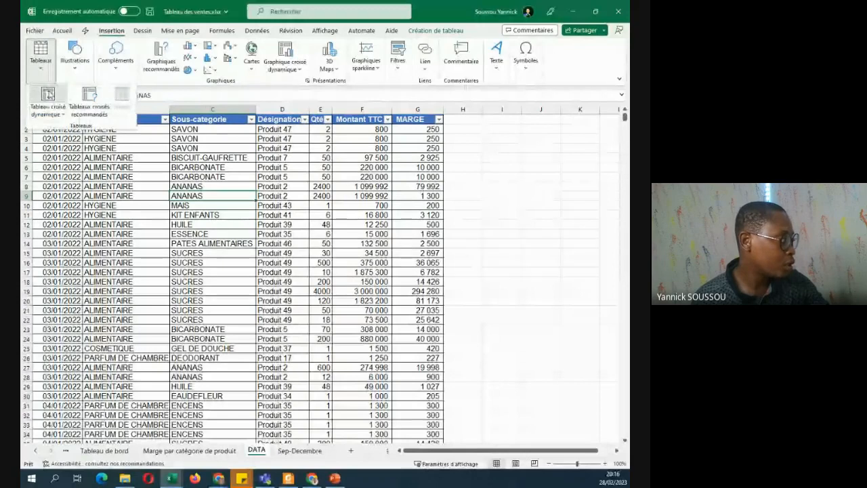
left_click(33, 103)
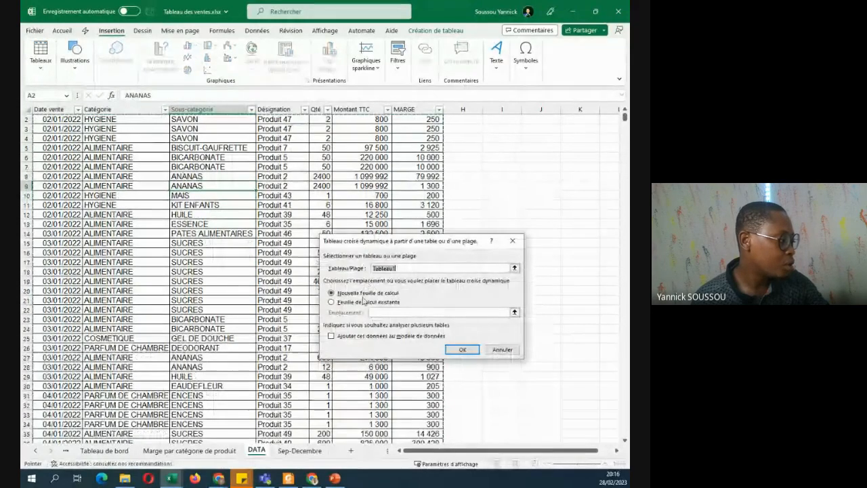
left_click(463, 350)
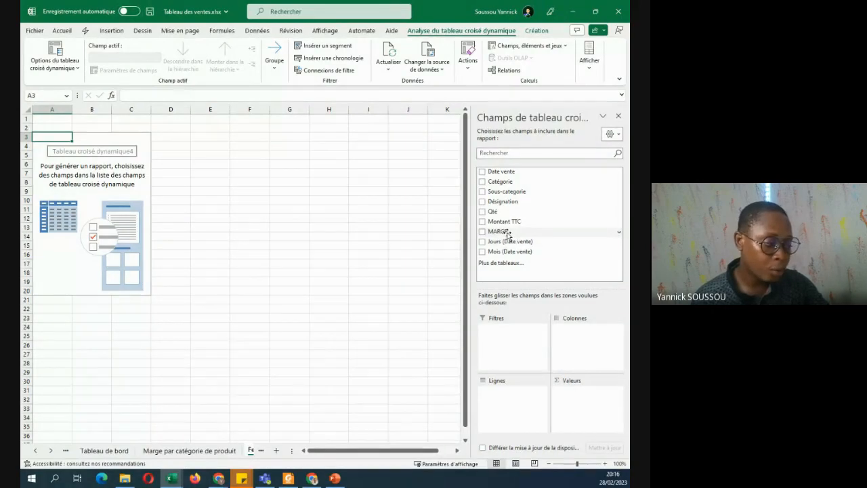
Fill the pivot table with the sum of MARGE as values and Désignation as rows.
left_click_drag(507, 232, 588, 410)
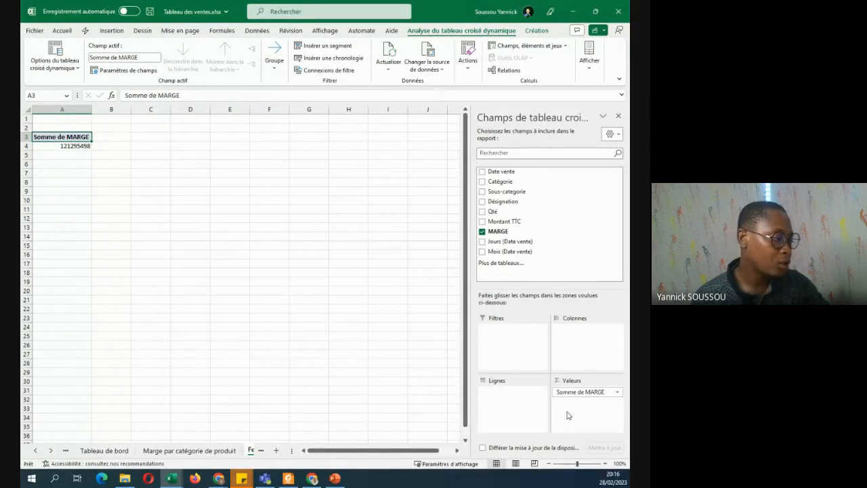
left_click(514, 204)
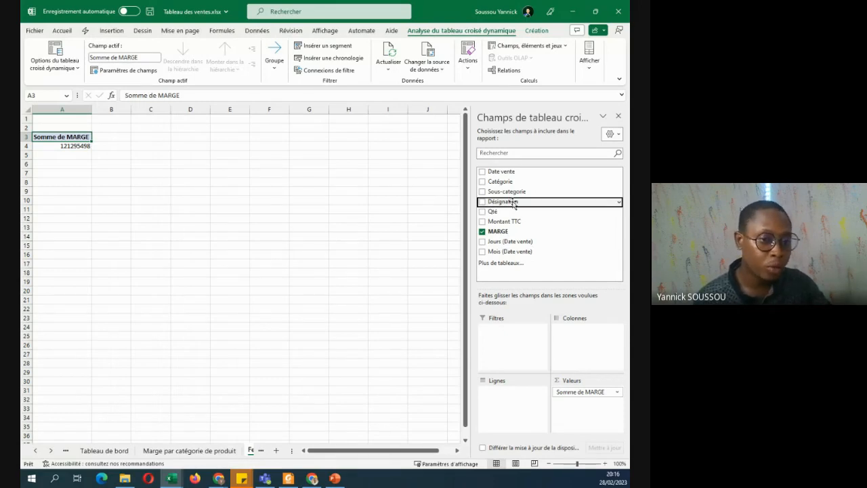
left_click_drag(513, 203, 523, 403)
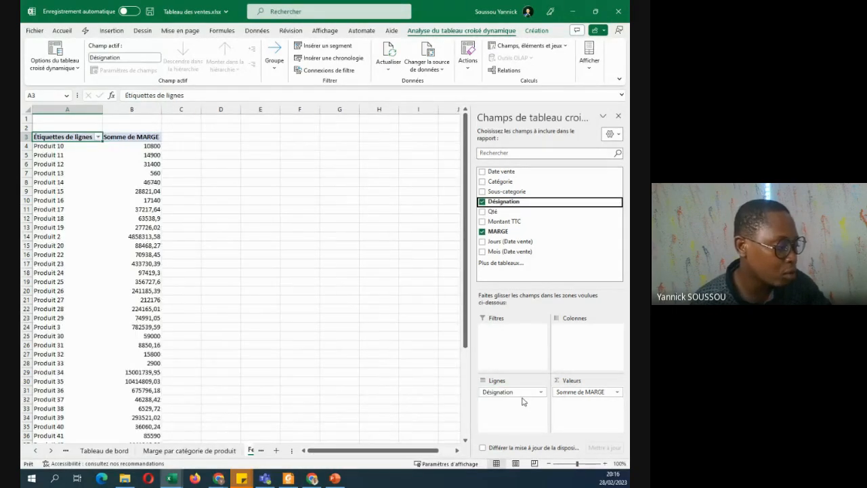
Examine the margin totals per product through the whole length of the pivot table.
scroll(100, 174, "down", 10)
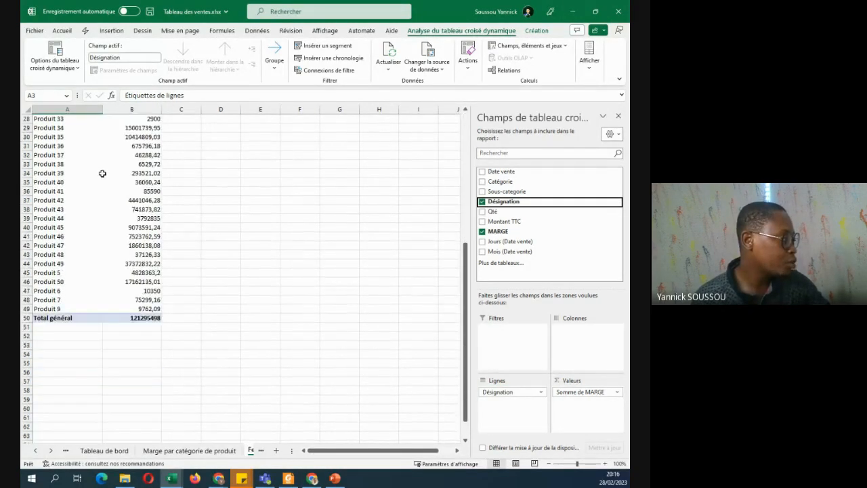
scroll(103, 172, "up", 6)
scroll(105, 174, "up", 5)
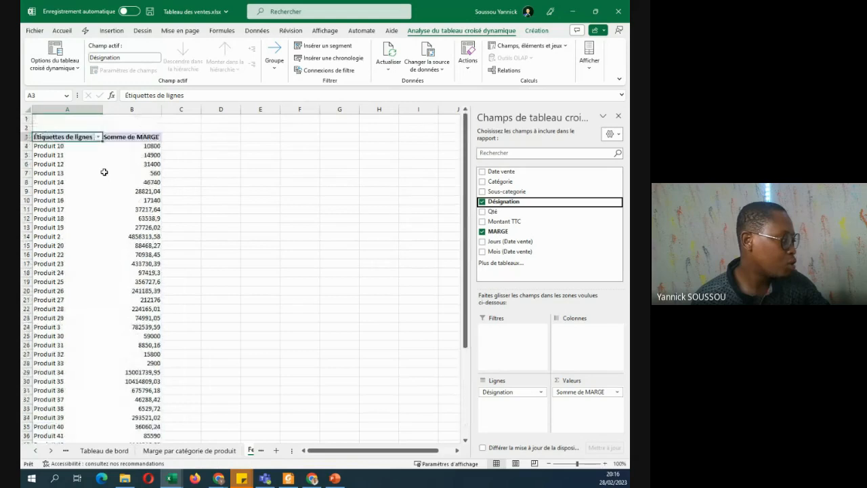
scroll(106, 175, "down", 6)
scroll(107, 176, "up", 6)
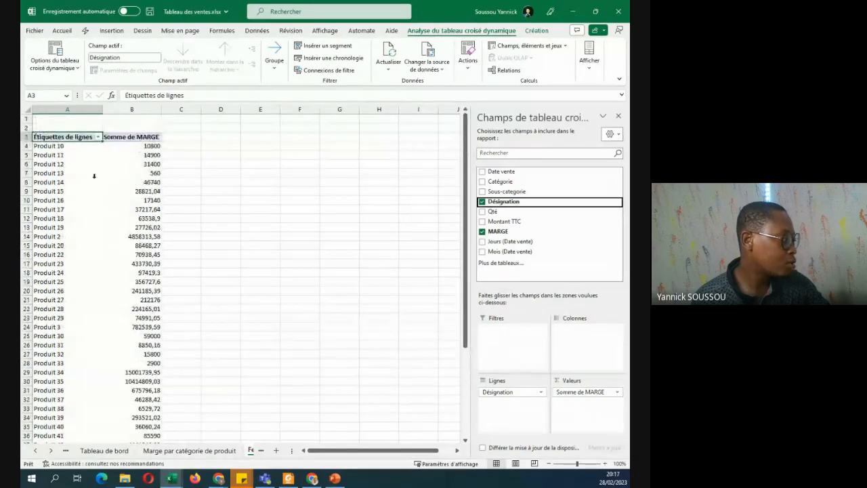
scroll(101, 272, "down", 1)
scroll(136, 177, "up", 1)
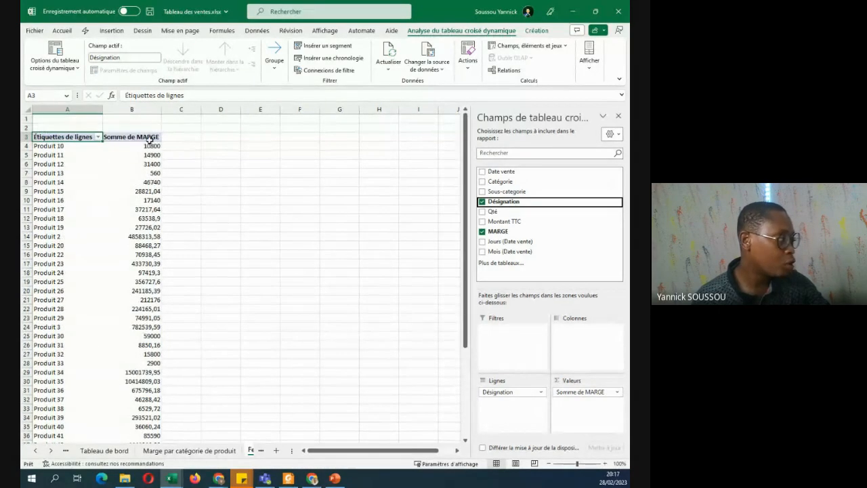
scroll(129, 339, "down", 7)
scroll(134, 329, "up", 6)
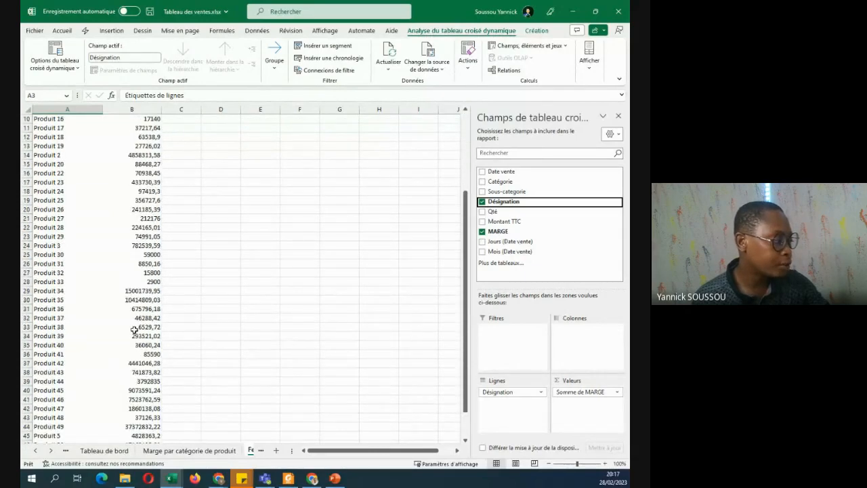
scroll(135, 329, "up", 1)
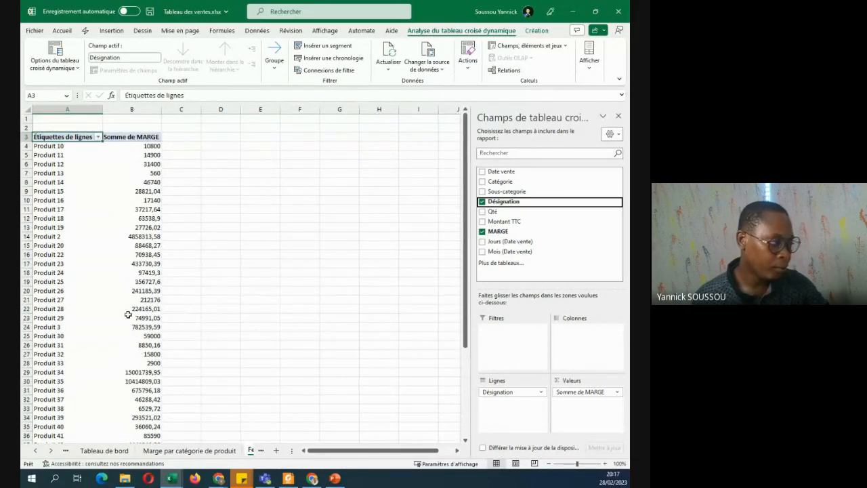
mouse_move(128, 315)
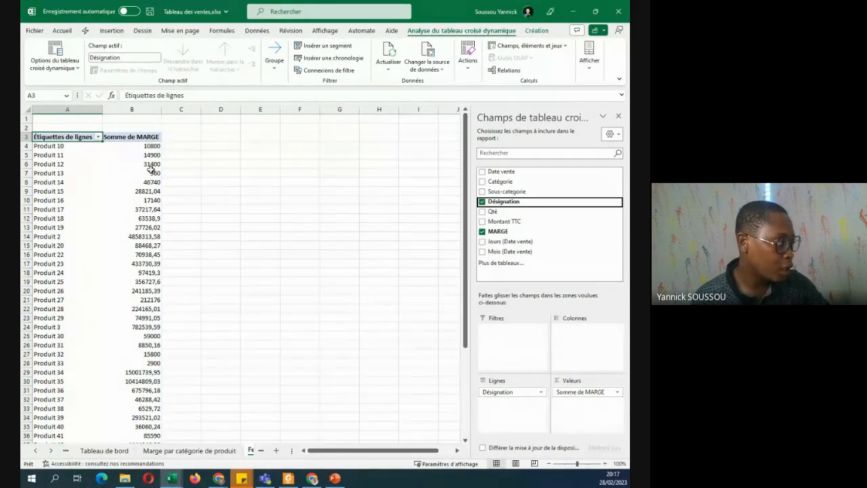
mouse_move(136, 252)
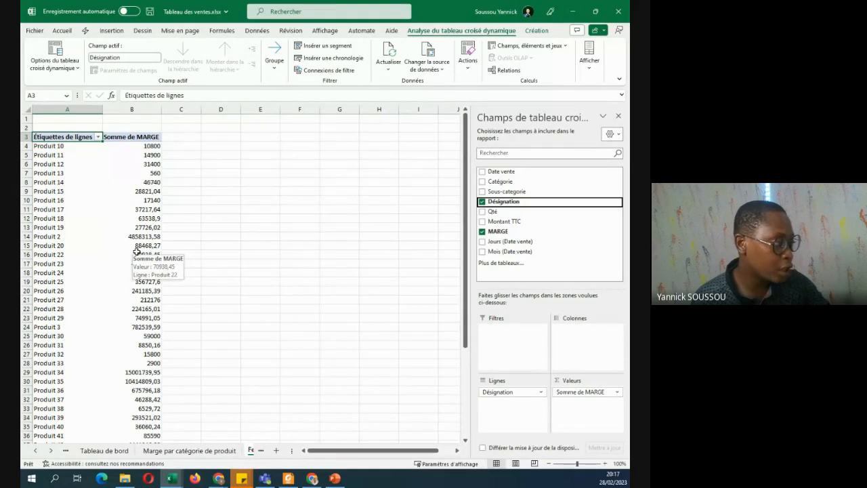
left_click(140, 155)
mouse_move(148, 155)
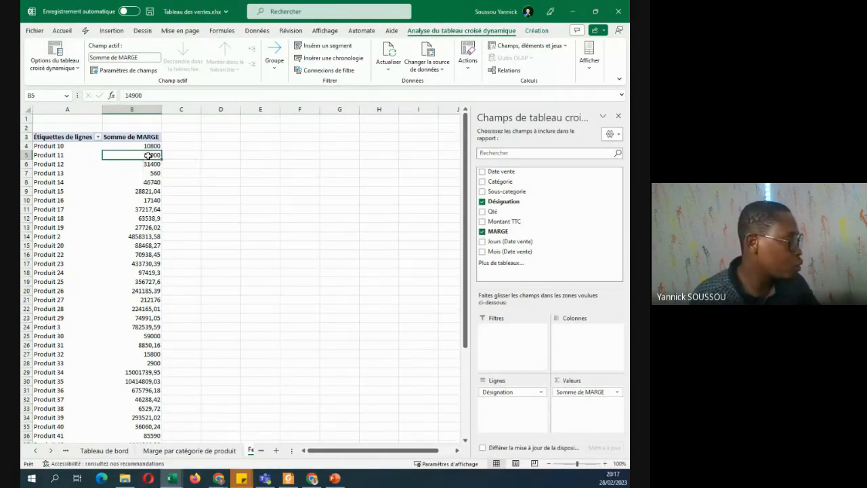
right_click(149, 156)
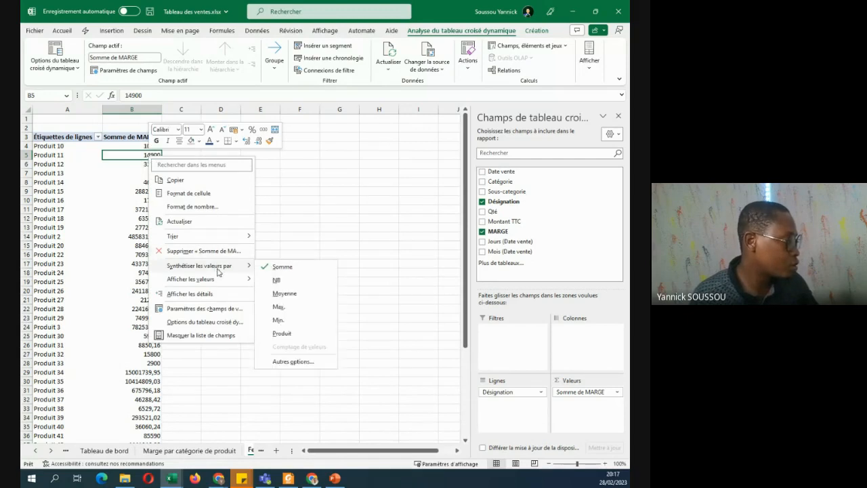
mouse_move(219, 277)
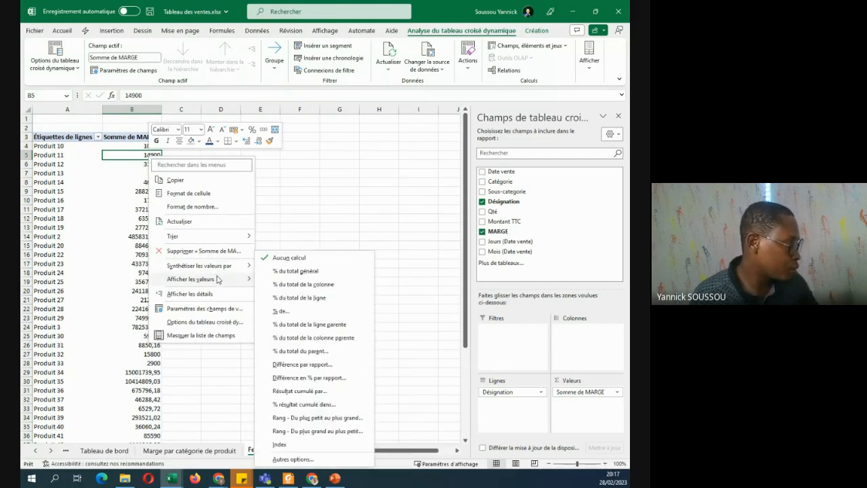
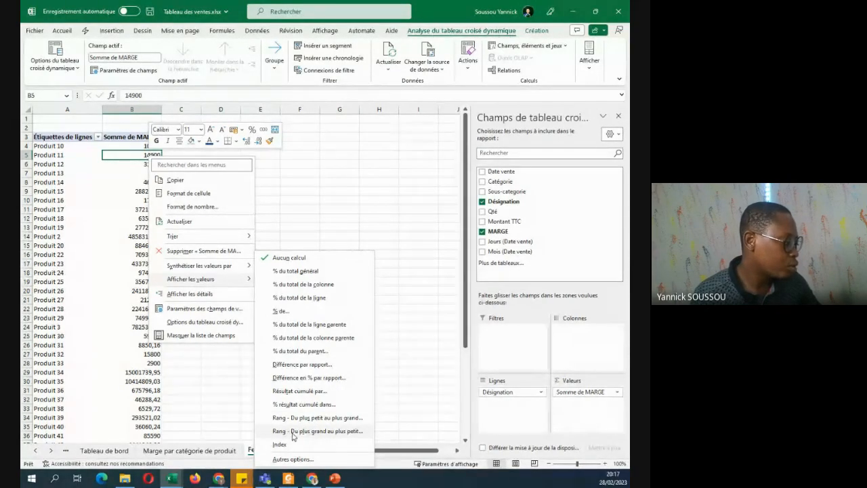
left_click(349, 435)
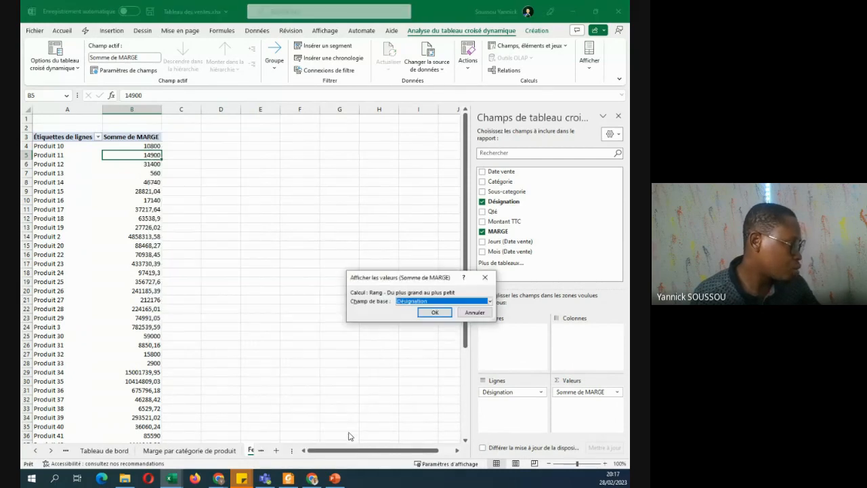
left_click(490, 303)
left_click(491, 302)
left_click(488, 277)
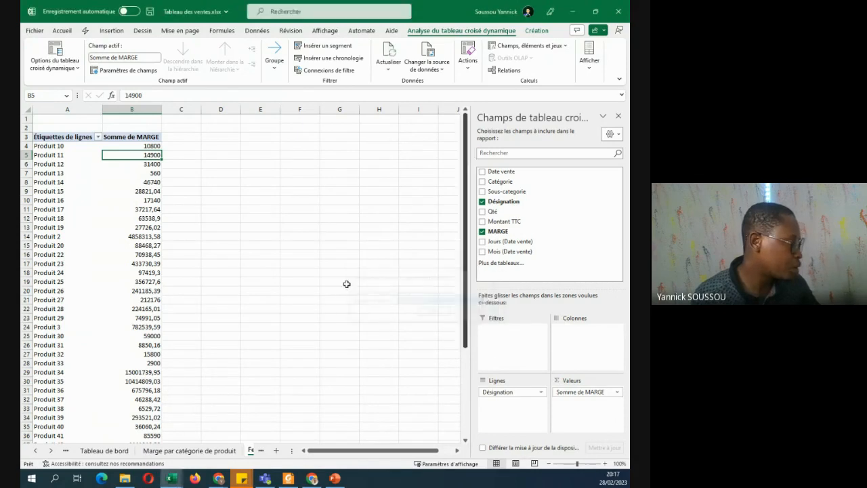
right_click(142, 155)
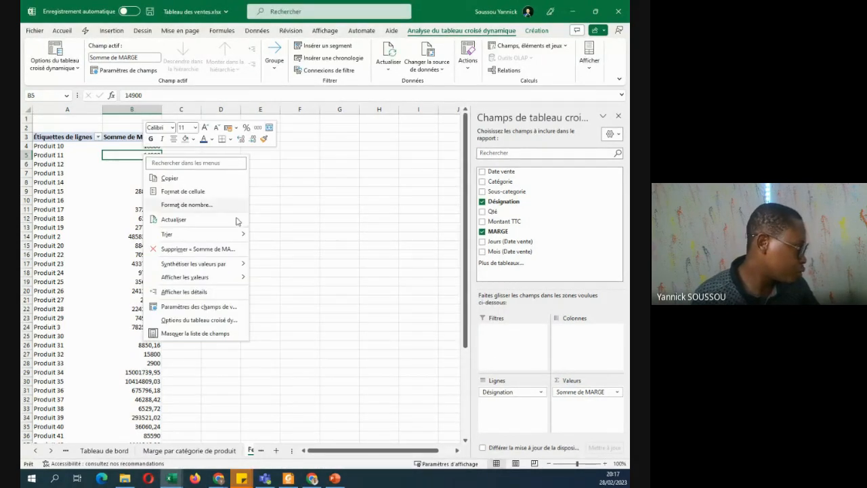
left_click(97, 137)
left_click(97, 137)
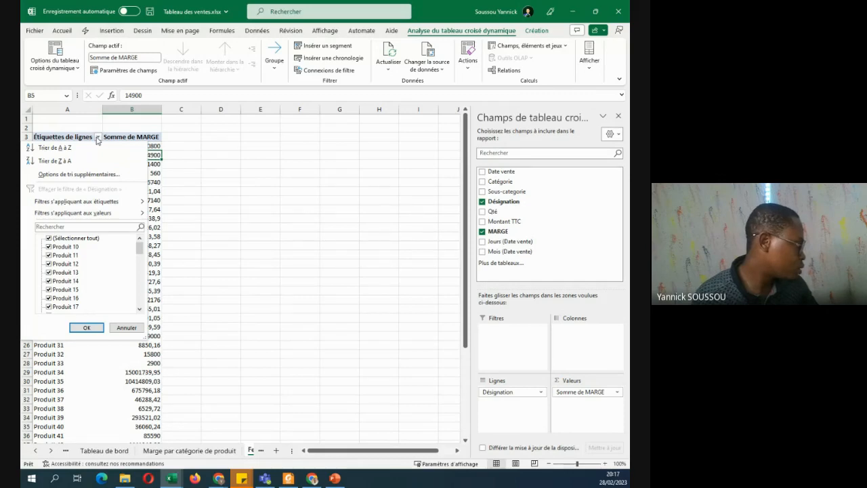
mouse_move(108, 213)
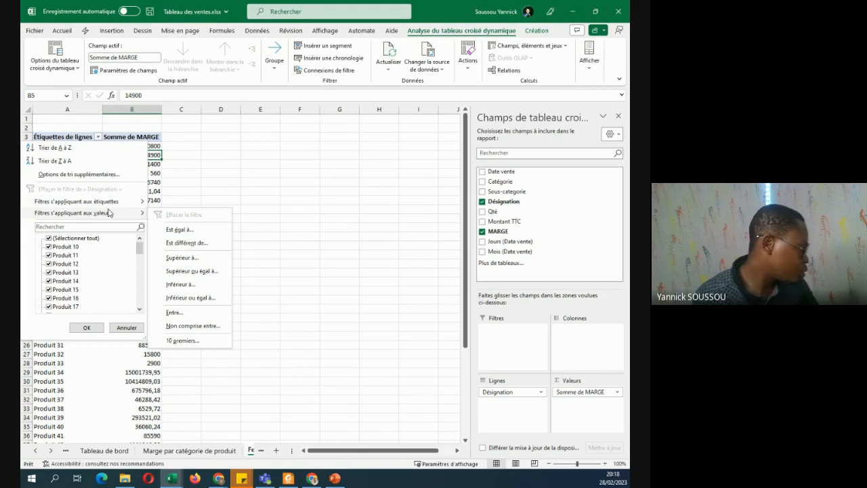
left_click(205, 143)
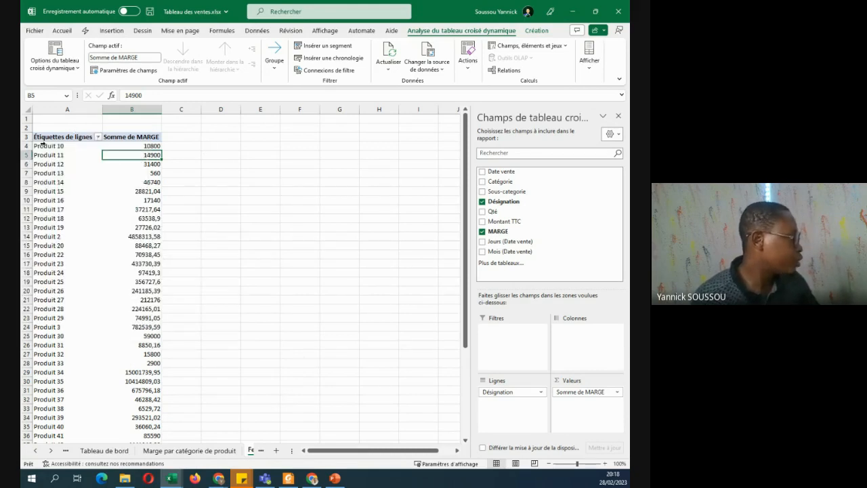
Filter the product rows by value to the top (Haut) 10 items by Somme de MARGE.
left_click(98, 137)
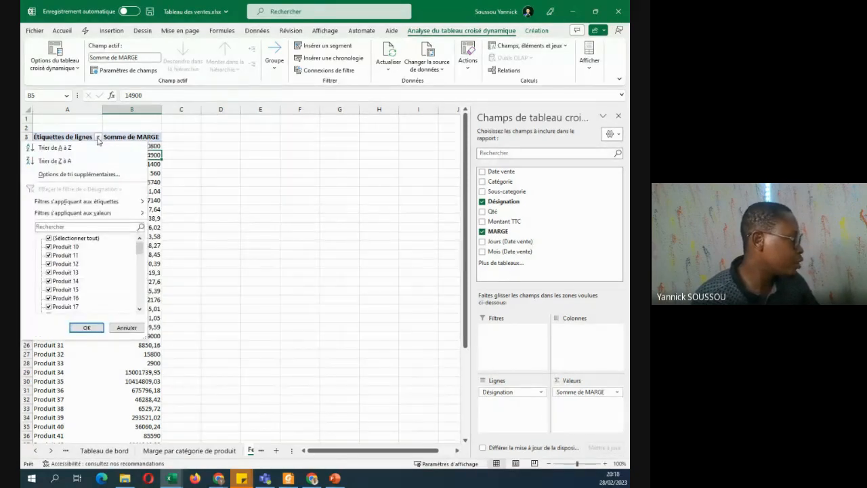
mouse_move(45, 216)
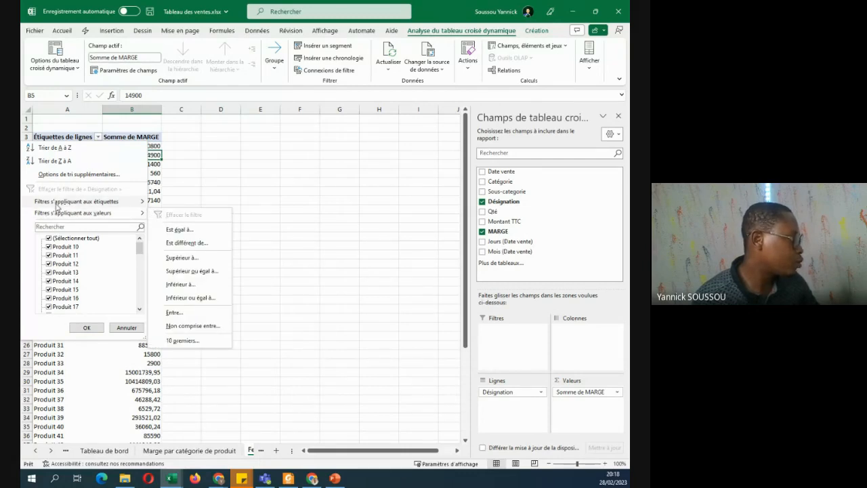
mouse_move(106, 207)
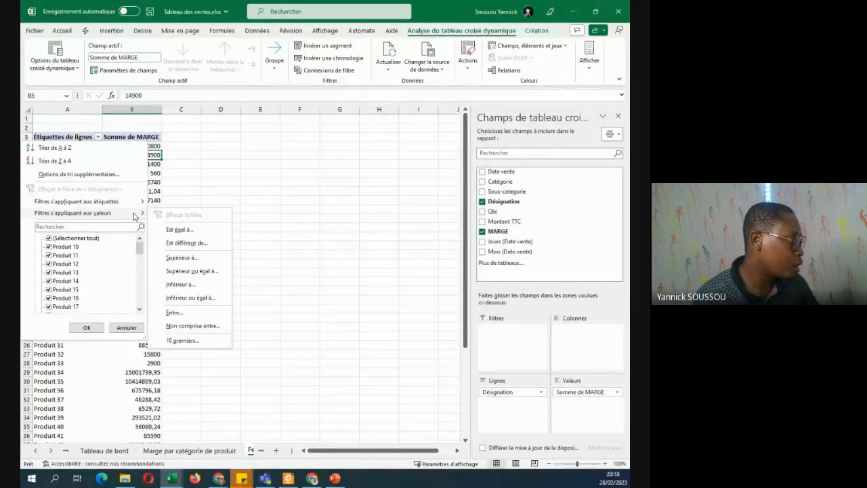
left_click(182, 341)
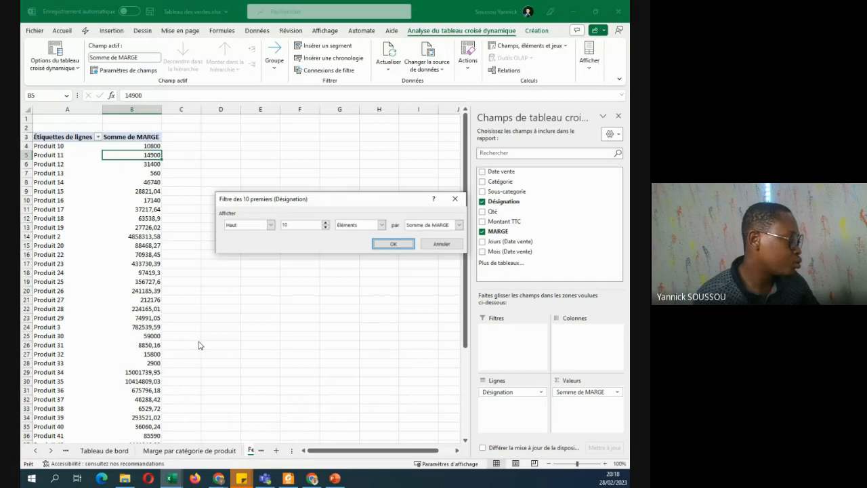
left_click(269, 227)
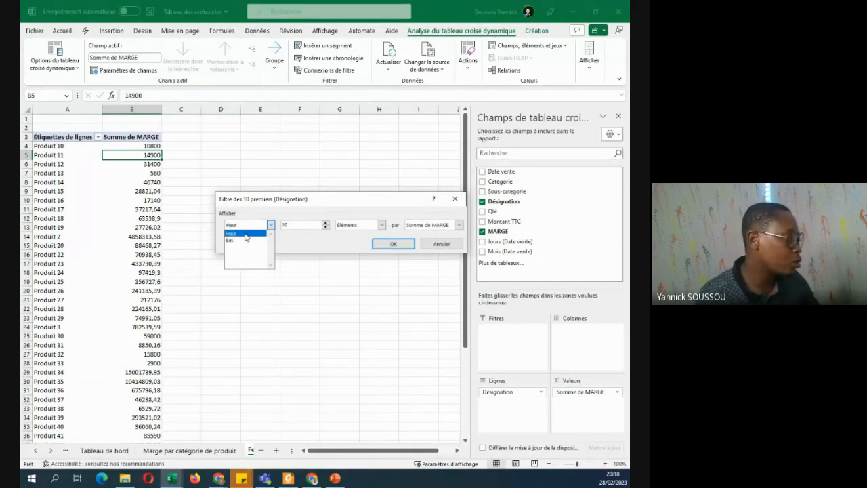
left_click(250, 234)
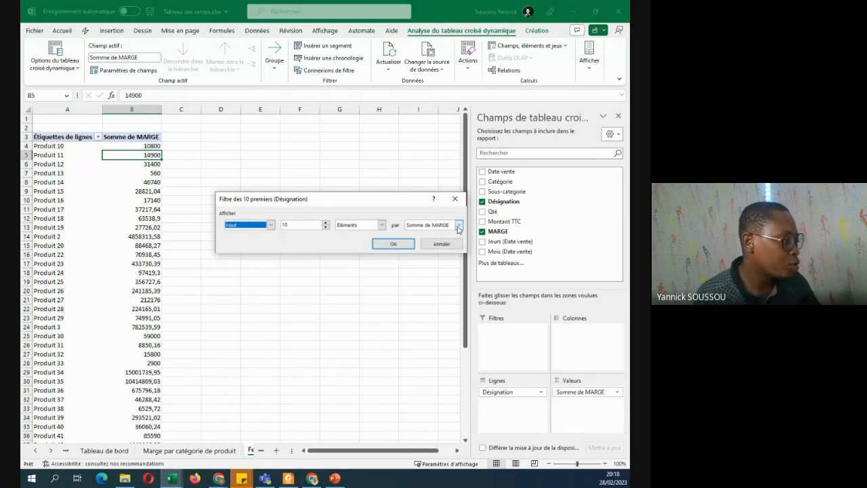
left_click(406, 244)
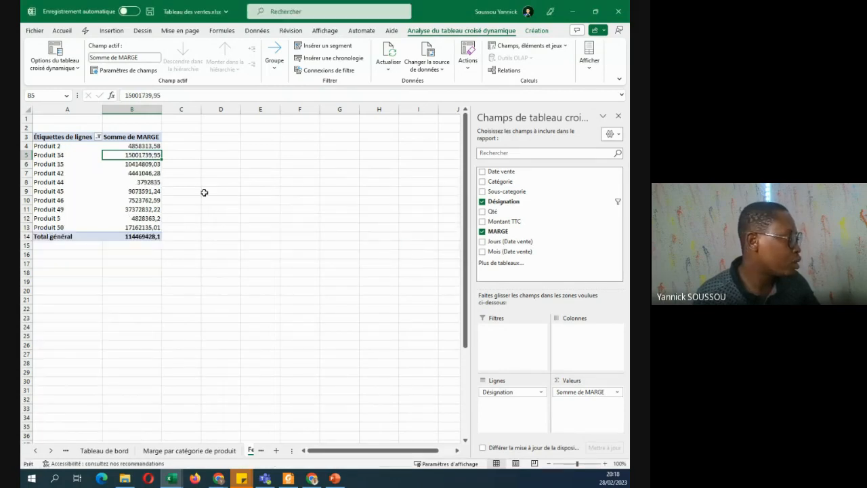
Format the Somme de MARGE values as Nombre with 0 decimals and a thousands separator.
right_click(137, 154)
left_click(194, 207)
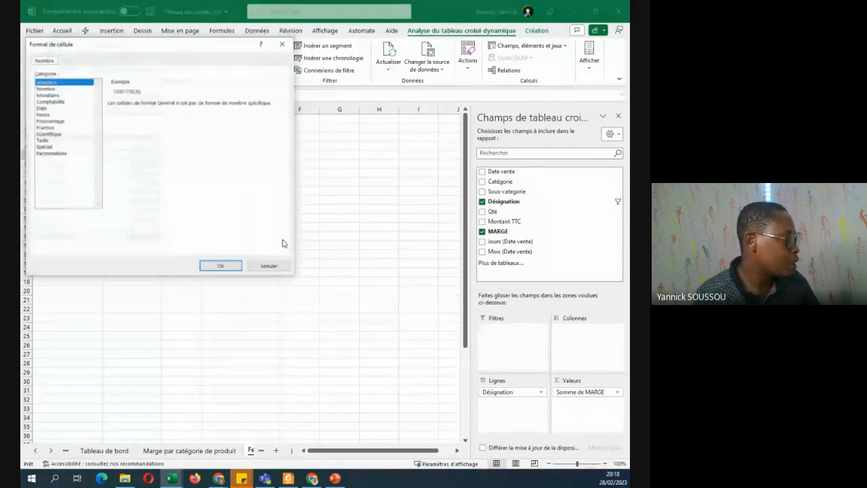
left_click(45, 89)
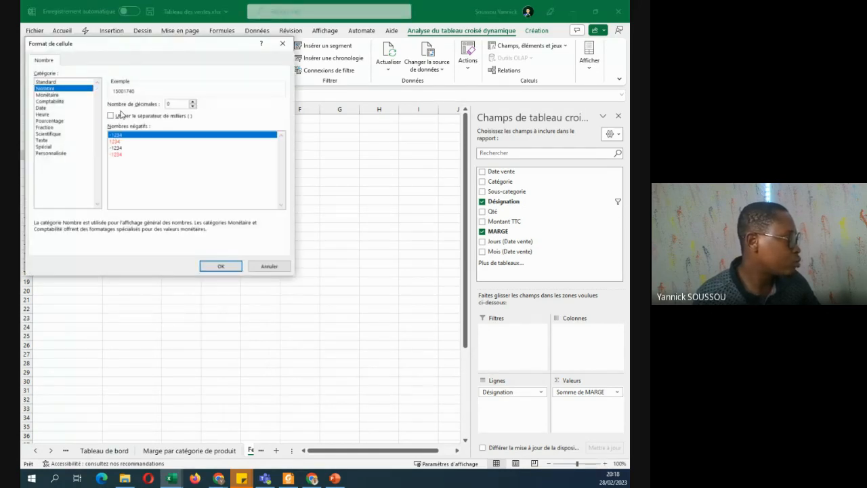
left_click(113, 117)
left_click(218, 265)
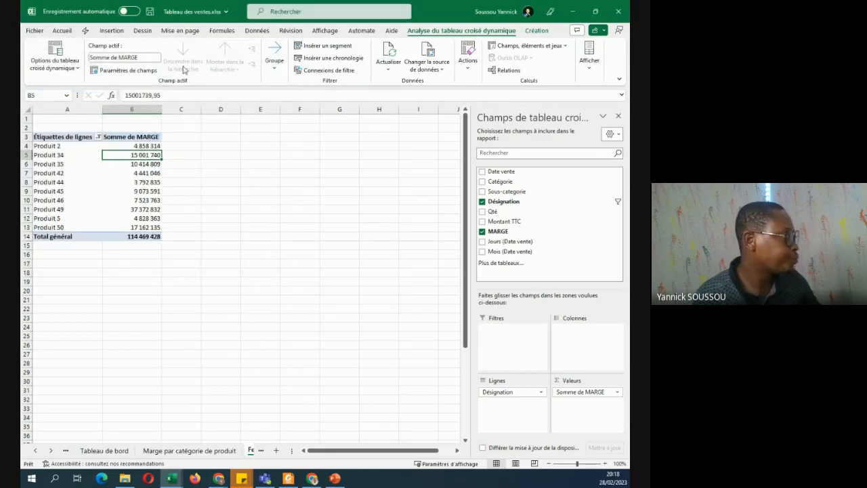
Insert a clustered column pivot chart of the top product margins and place it beside the pivot table.
left_click(112, 31)
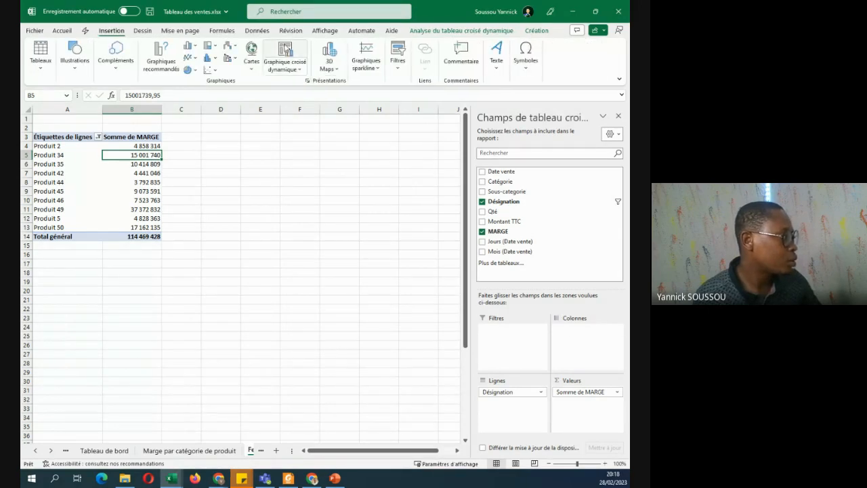
left_click(286, 50)
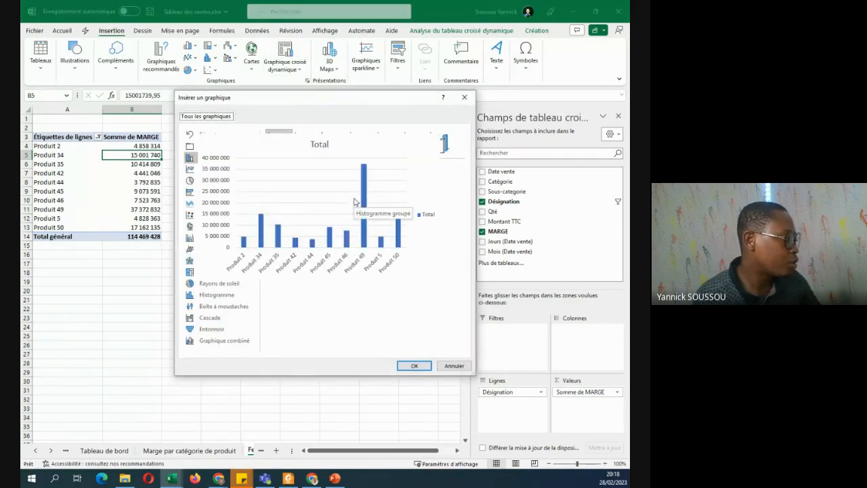
left_click(414, 365)
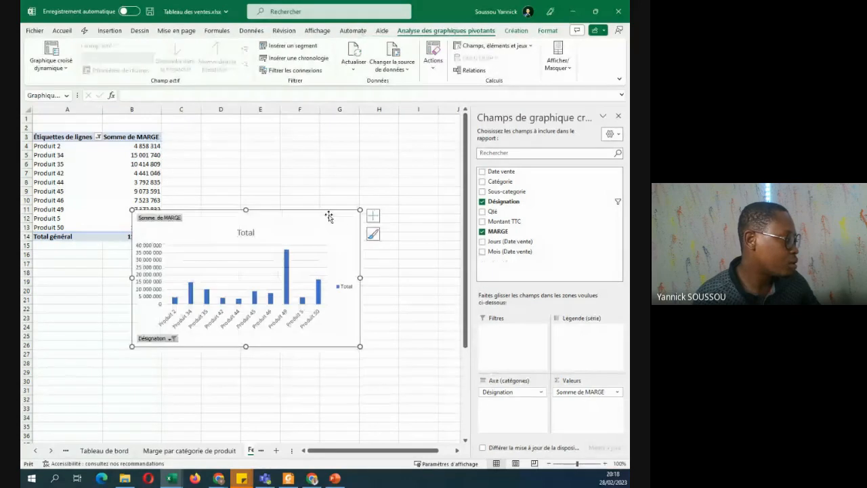
left_click_drag(329, 215, 368, 179)
Replace the top products chart's title with "Les 10 produits les plus vendus".
left_click(286, 196)
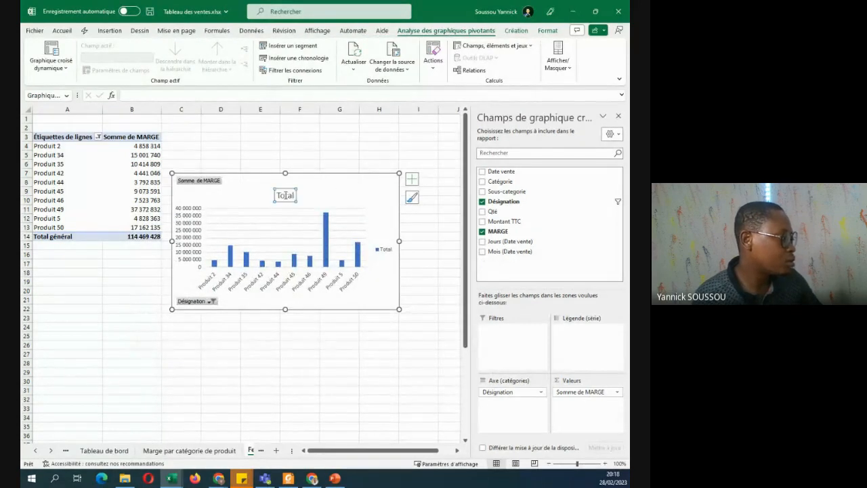
double_click(285, 195)
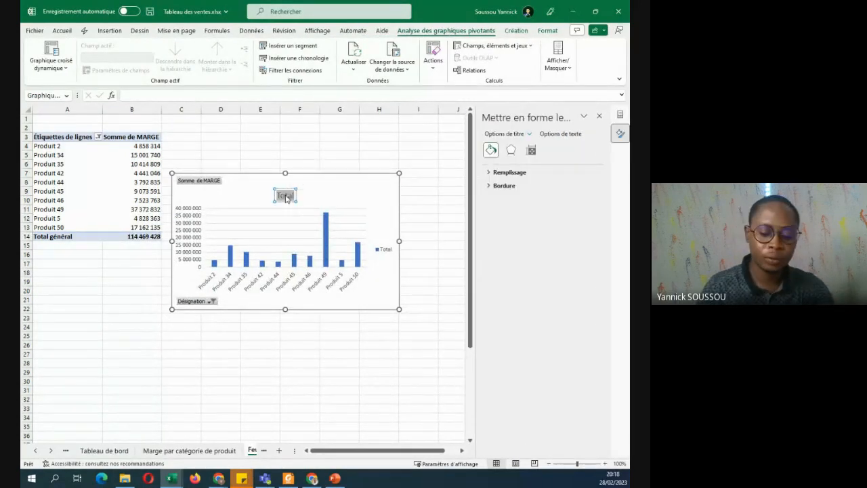
type("Les")
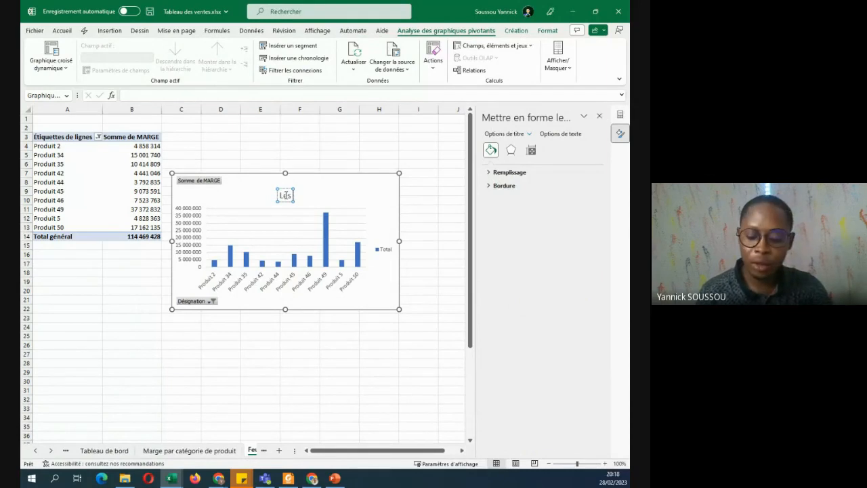
type(" 10 produits")
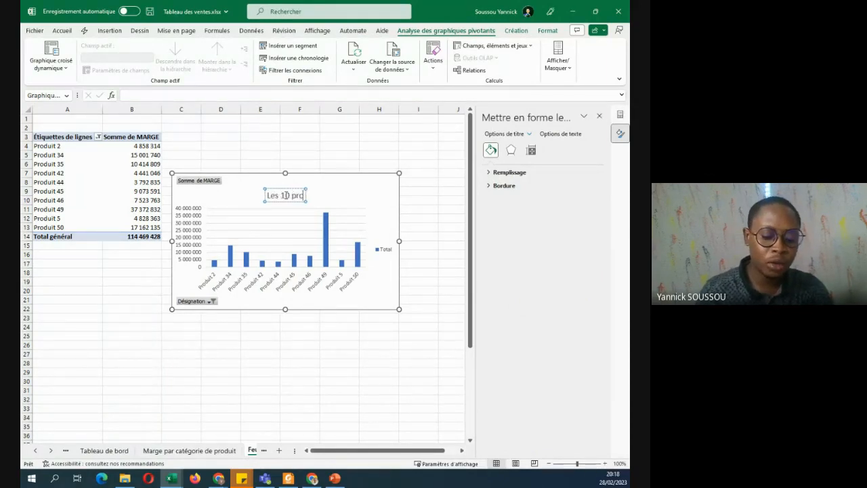
type(" les")
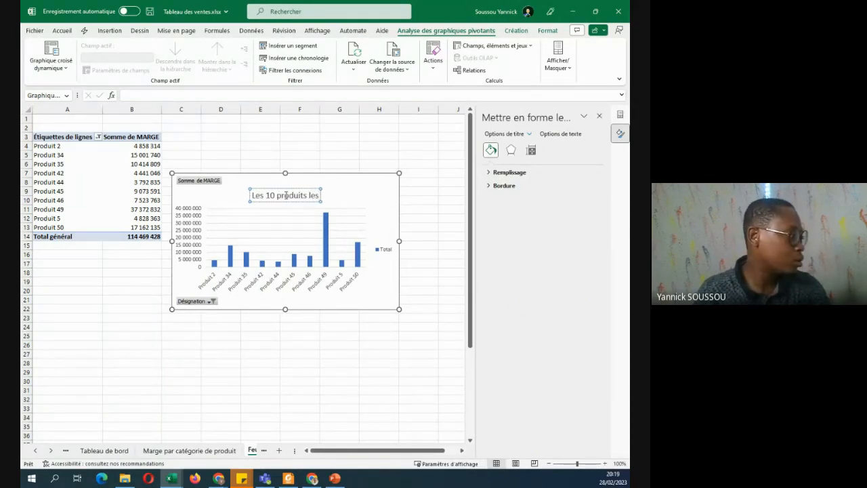
type(" plus")
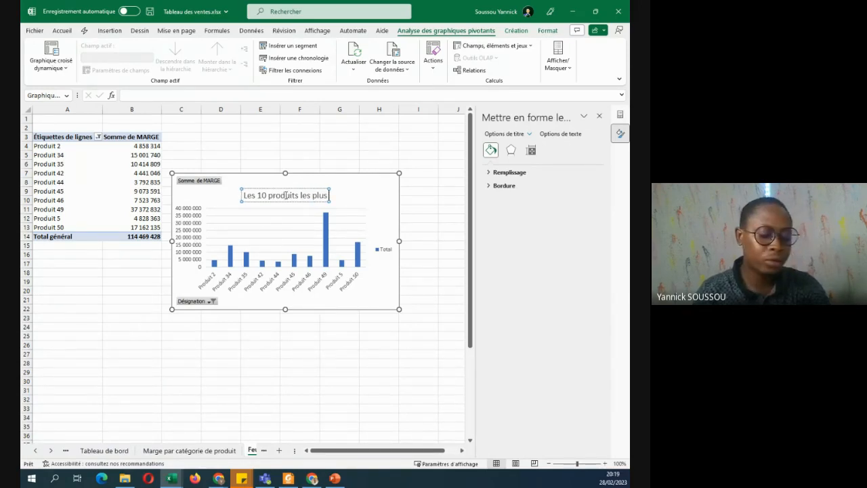
type(" vendus")
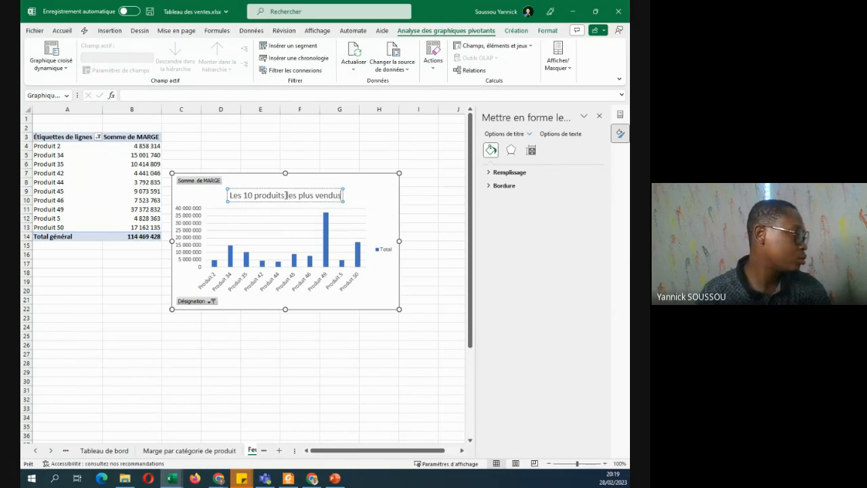
Hide all field buttons on the top products chart and delete its legend.
right_click(195, 181)
left_click(103, 288)
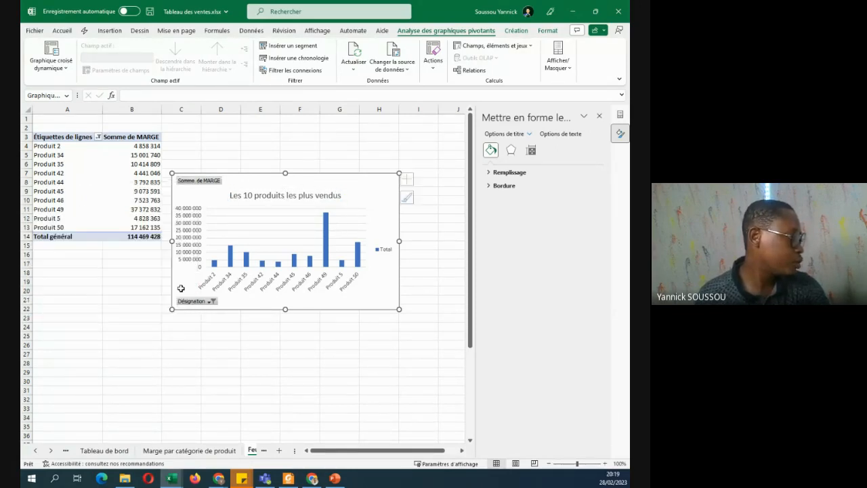
left_click(392, 252)
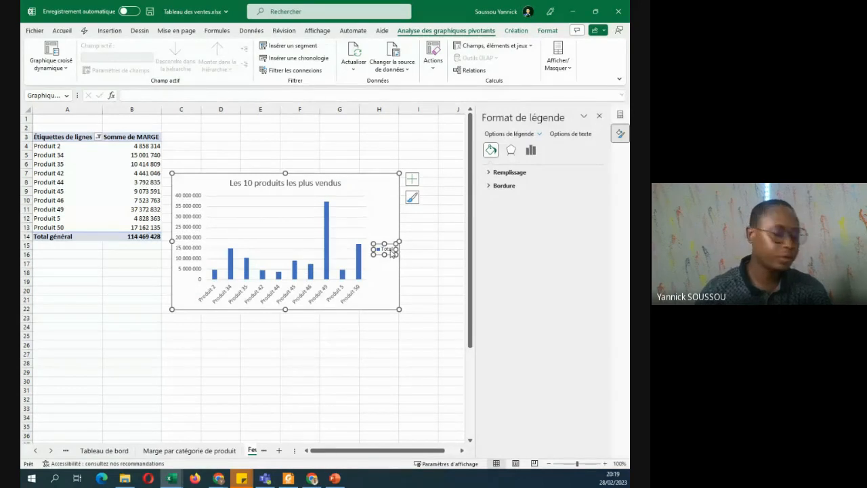
key("Delete")
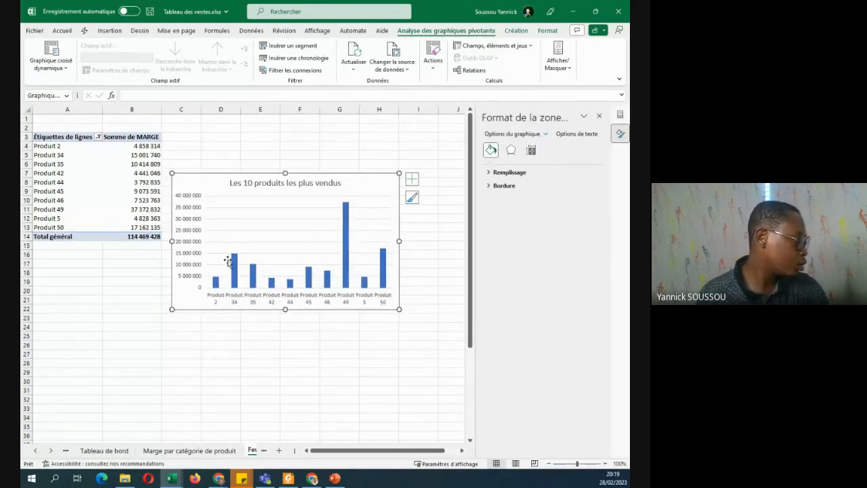
Remove the top products chart's vertical axis and restore it by re-enabling the Vertical principal axis.
left_click(187, 246)
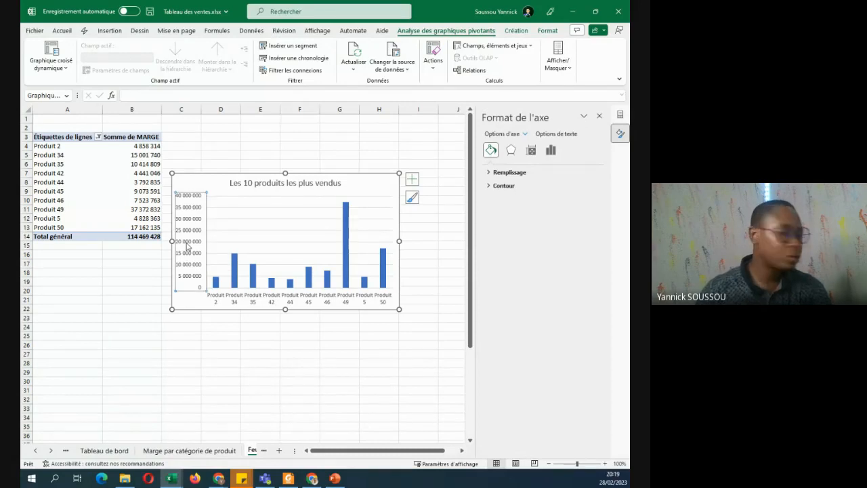
key("Delete")
left_click(412, 179)
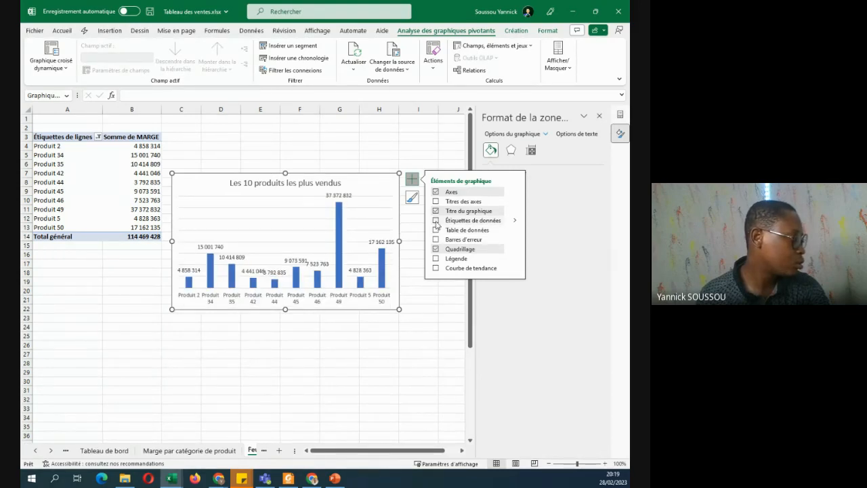
left_click(515, 192)
left_click(534, 203)
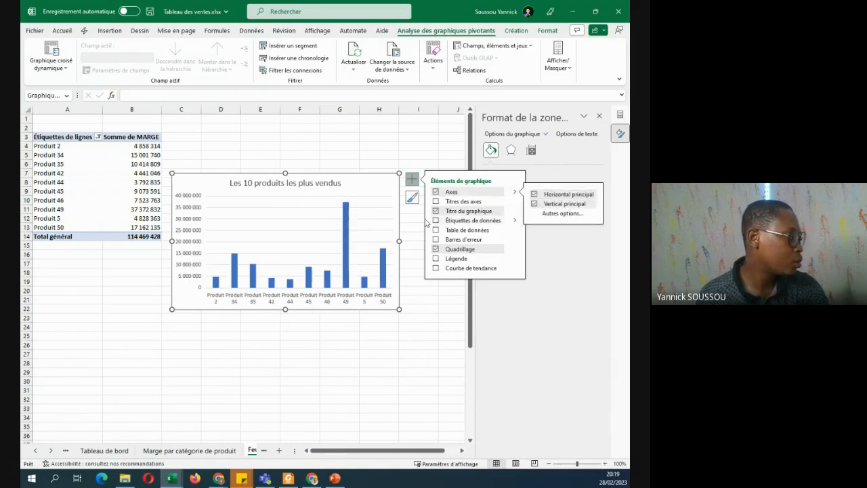
left_click(387, 146)
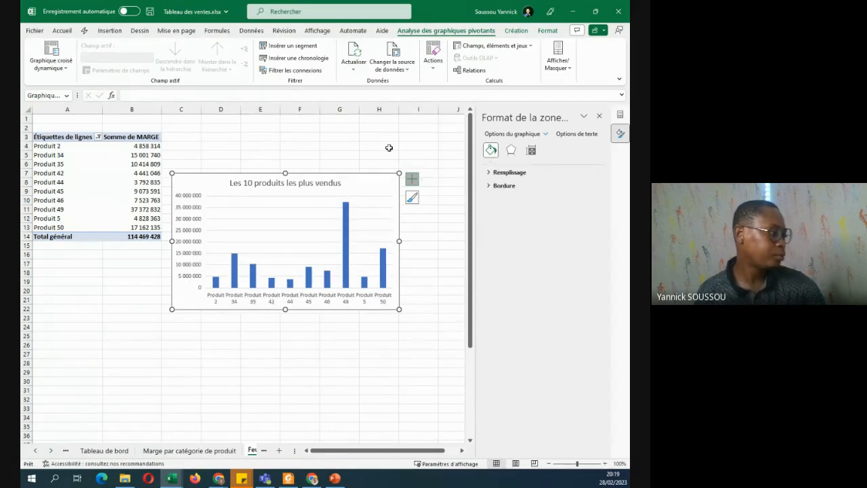
Move the top products chart to the Tableau de bord sheet, directly beneath the line chart, and widen it to the line chart's width.
left_click(367, 185)
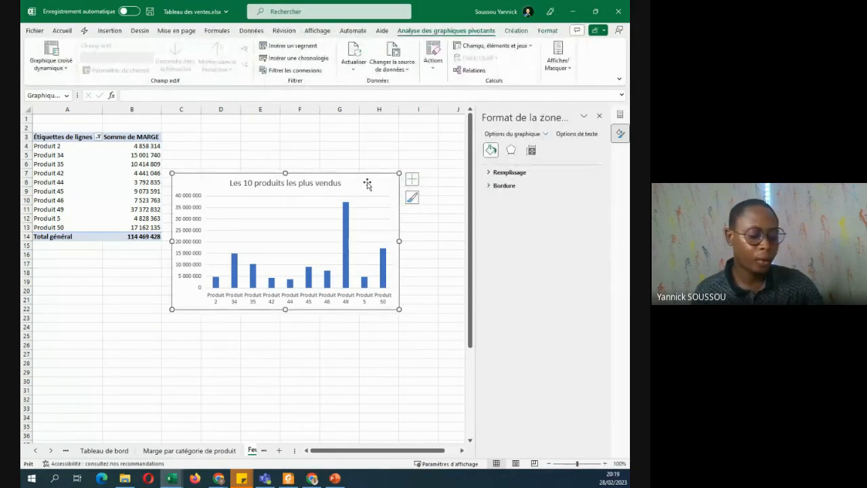
key("Delete")
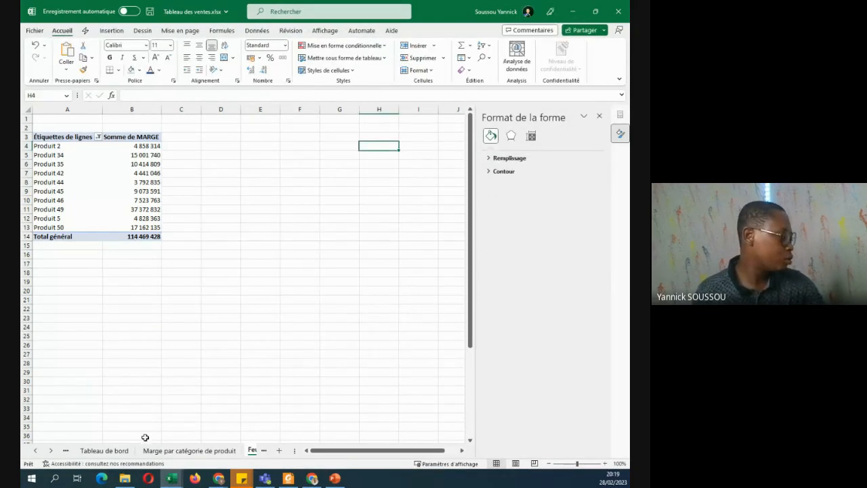
left_click(128, 450)
left_click(104, 385)
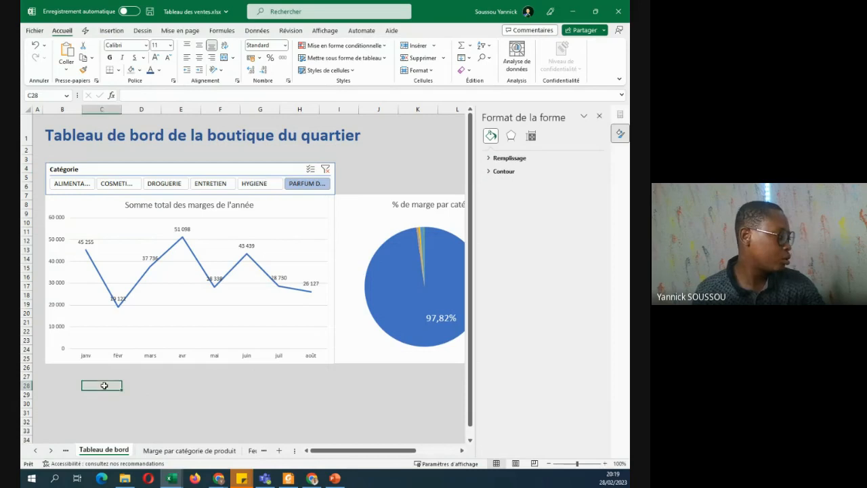
key("ctrl+v")
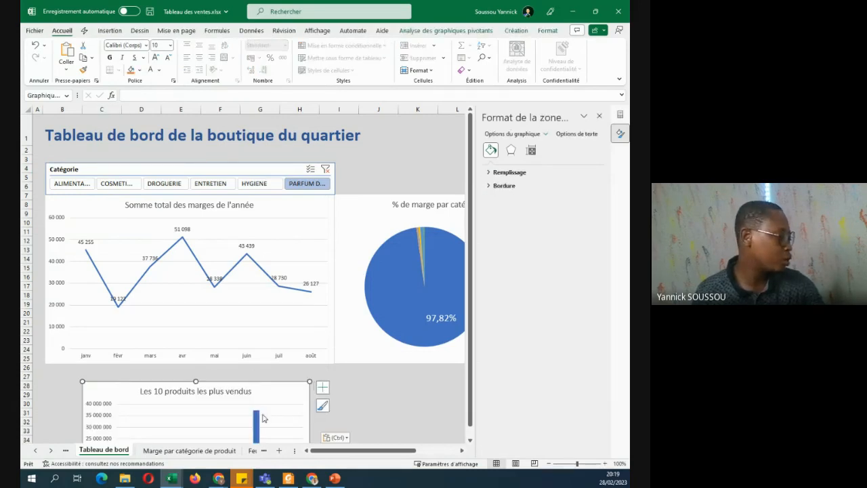
left_click_drag(264, 392, 227, 375)
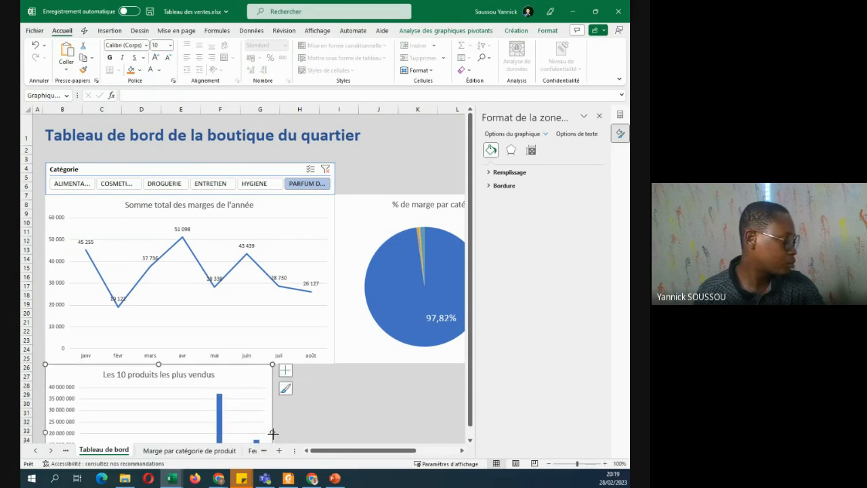
left_click_drag(273, 433, 334, 433)
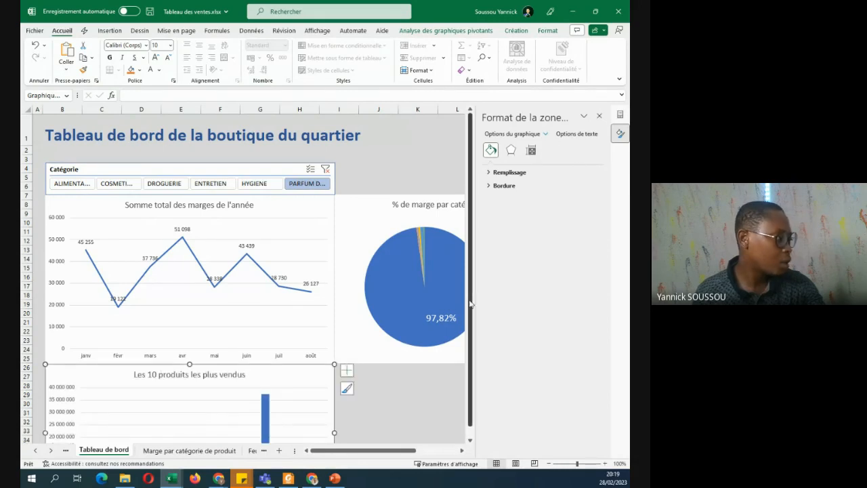
Close the chart format and field panes and zoom the dashboard out to 80% to review its layout.
left_click(599, 116)
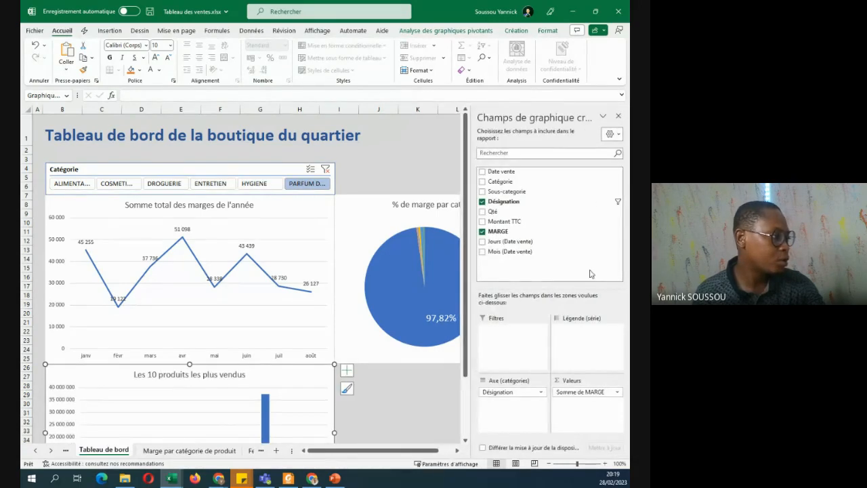
left_click(618, 116)
scroll(590, 271, "down", 3)
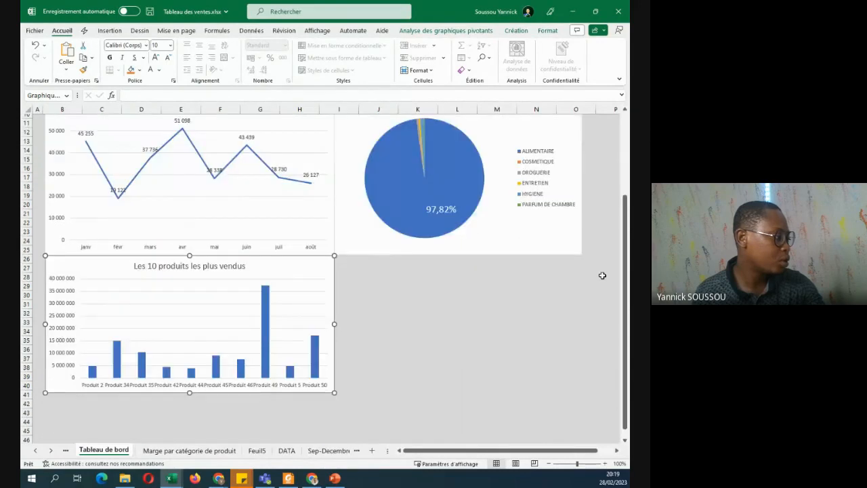
scroll(602, 274, "up", 3)
left_click(548, 464)
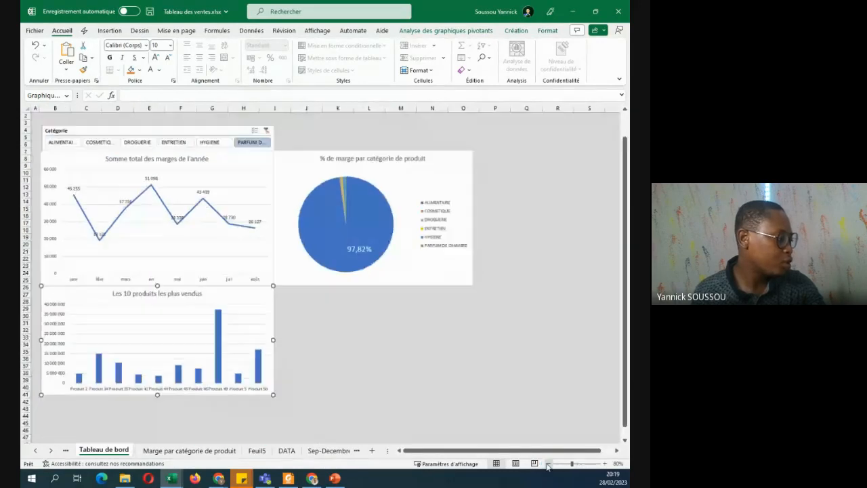
left_click(548, 464)
left_click(552, 280)
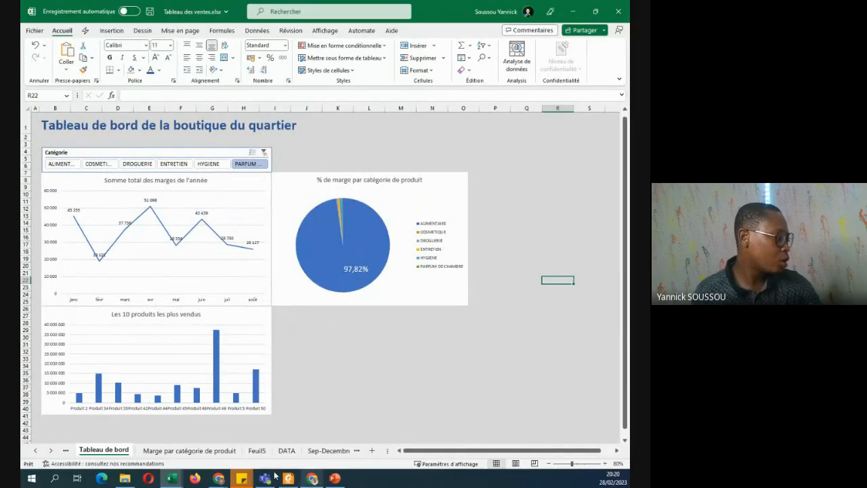
Create a pivot table from the DATA sheet's Tableau1 on a new worksheet, with Désignation as rows and the sum of MARGE as values.
left_click(287, 451)
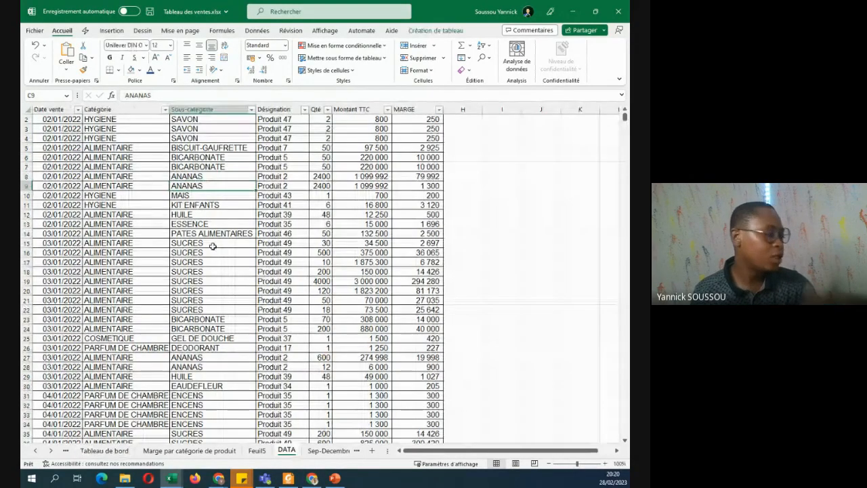
left_click(218, 233)
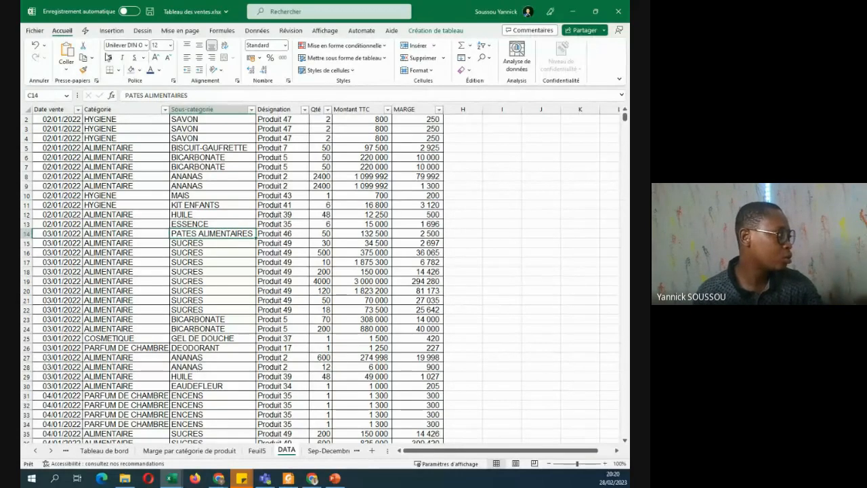
left_click(111, 31)
left_click(40, 55)
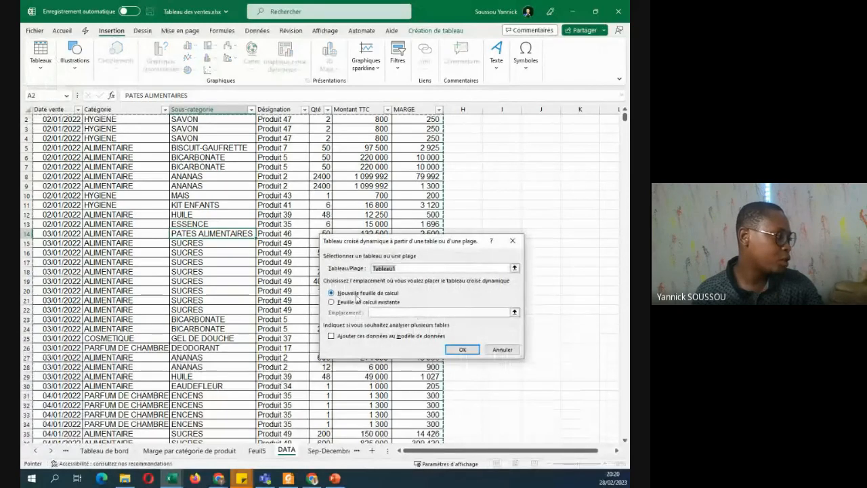
left_click(462, 350)
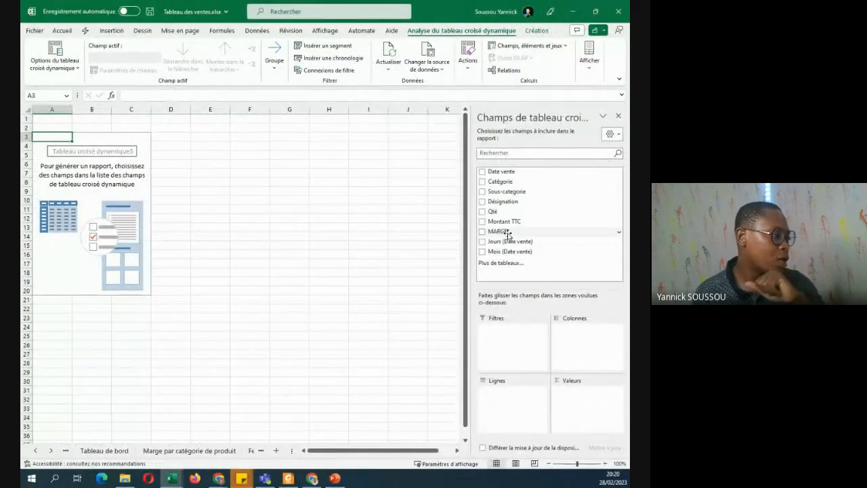
left_click_drag(506, 233, 582, 408)
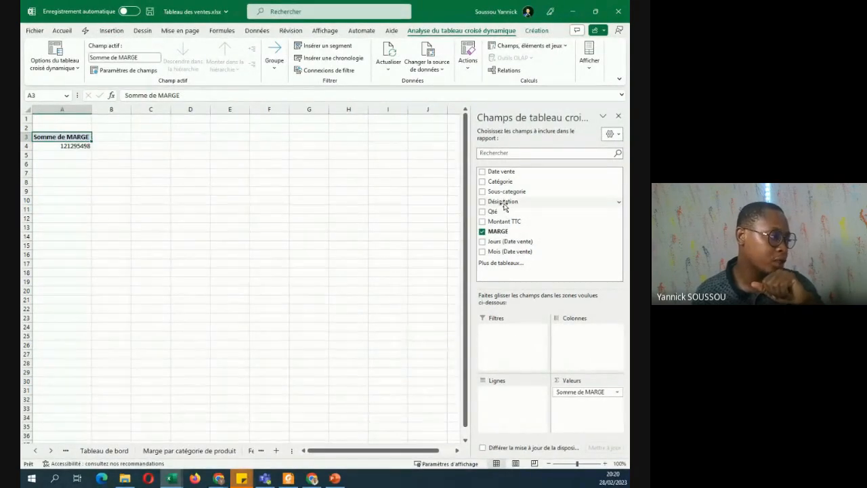
left_click_drag(503, 202, 509, 411)
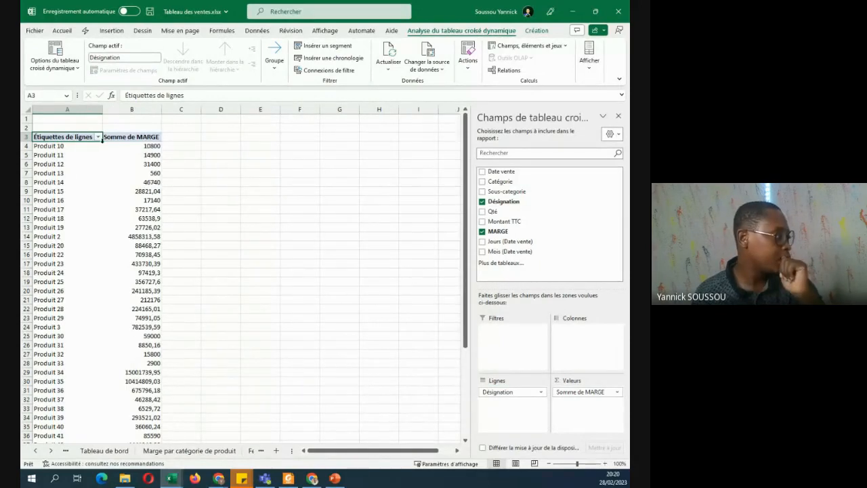
Filter the pivot table's Désignation rows to the bottom 10 items by Somme de MARGE.
left_click(98, 138)
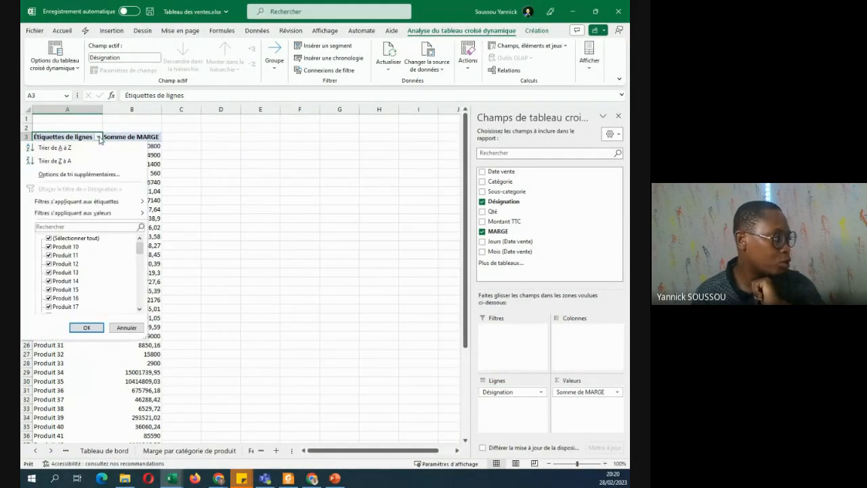
mouse_move(114, 218)
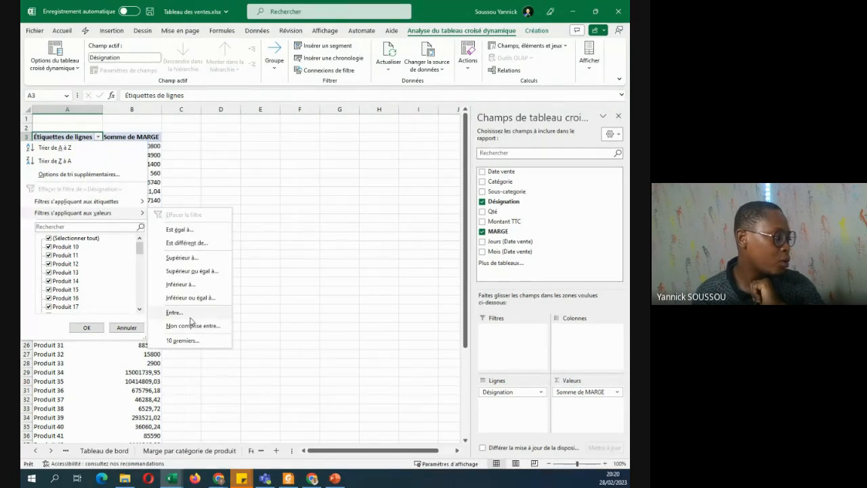
left_click(192, 341)
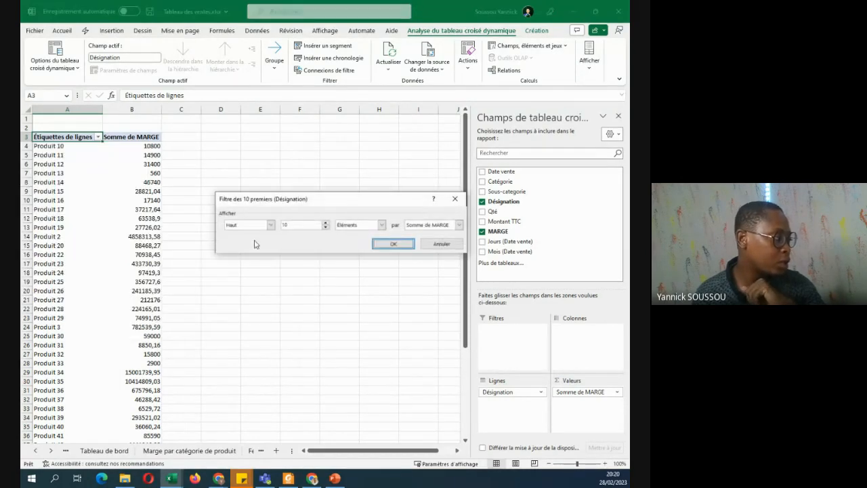
left_click(270, 225)
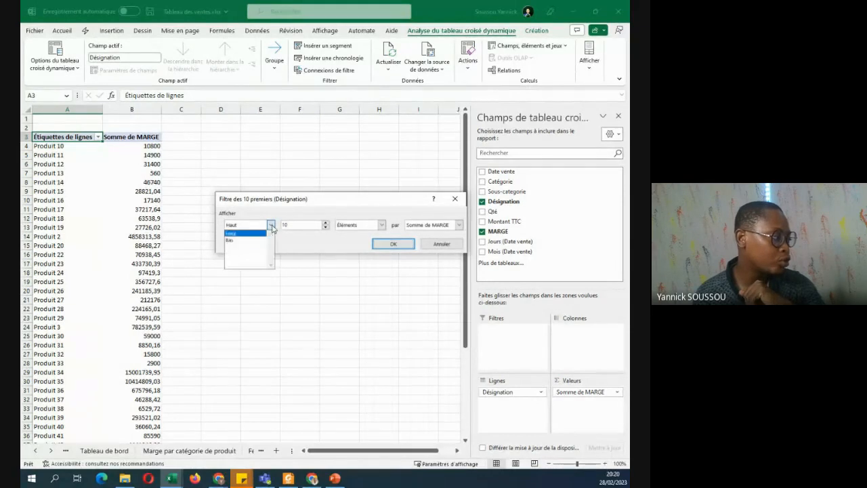
left_click(246, 241)
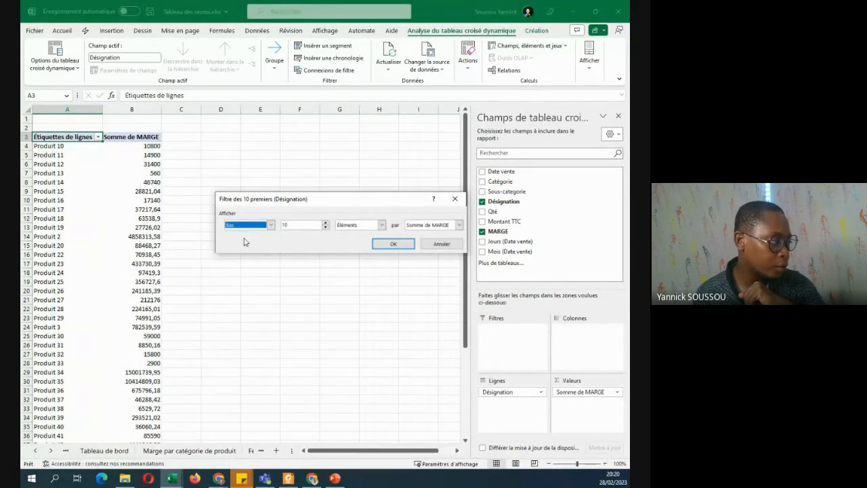
left_click(394, 244)
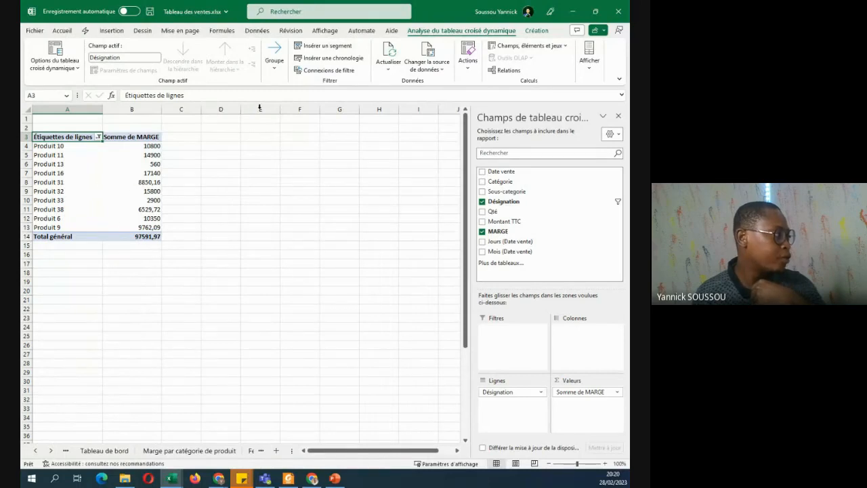
Insert a clustered column pivot chart from the filtered bottom-10 pivot table.
left_click(112, 31)
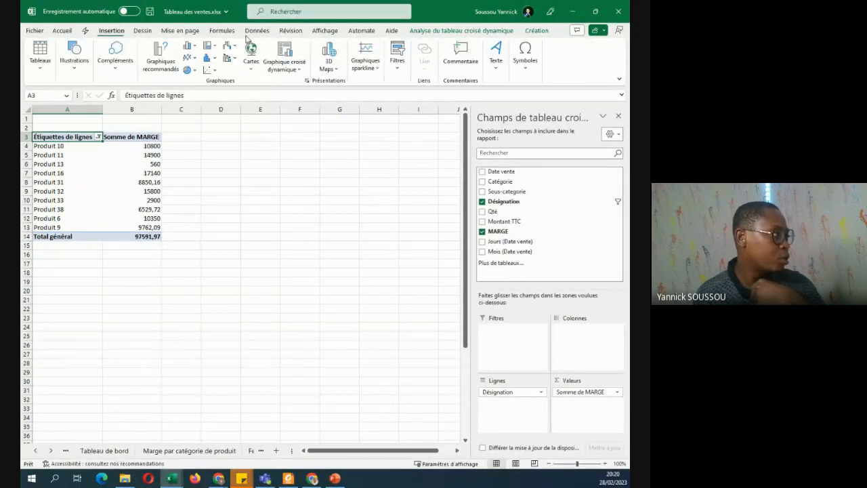
left_click(284, 59)
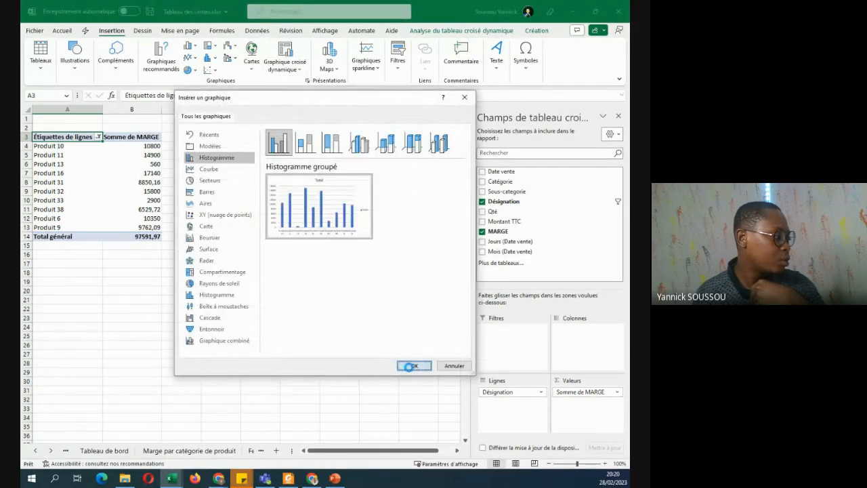
left_click(414, 365)
left_click_drag(360, 279, 398, 278)
Delete the new column chart's legend and hide all its field buttons.
left_click(382, 286)
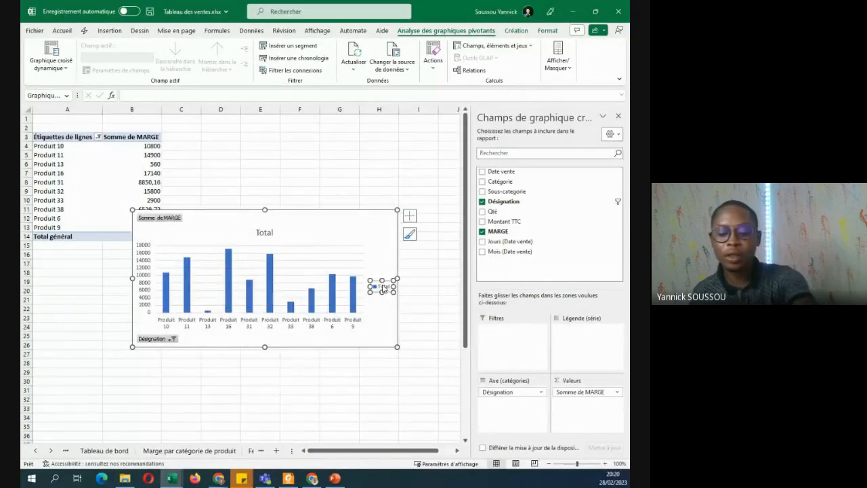
key("Delete")
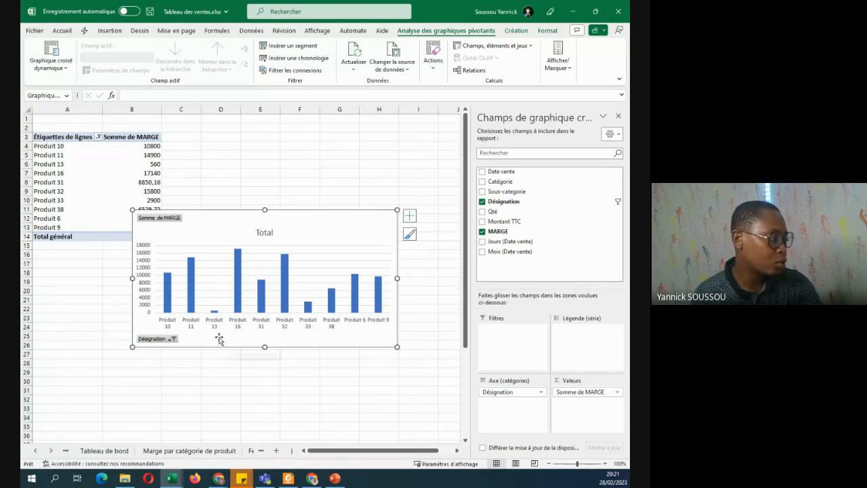
right_click(163, 346)
left_click(98, 309)
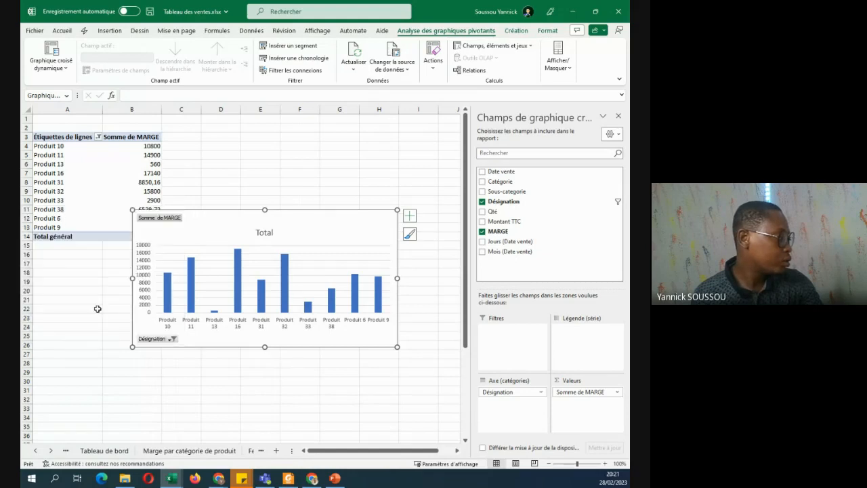
Title the bottom-10 chart "Les 10 Produits les moins vendus".
left_click(265, 220)
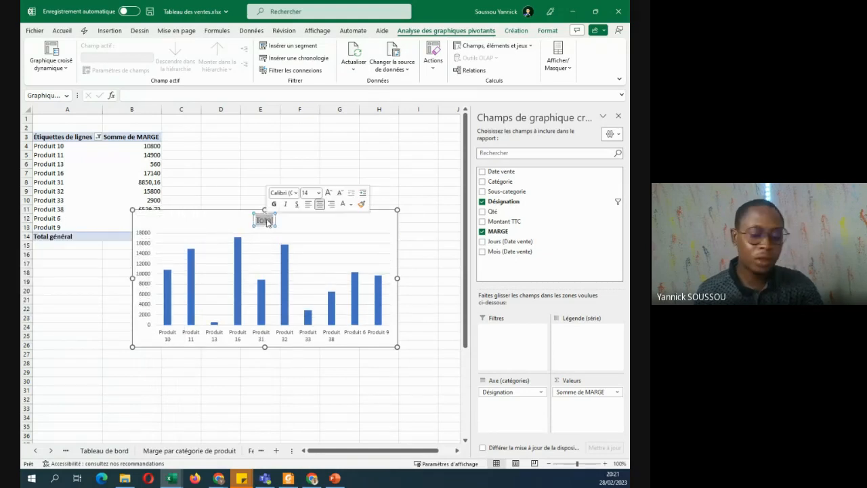
type("Les")
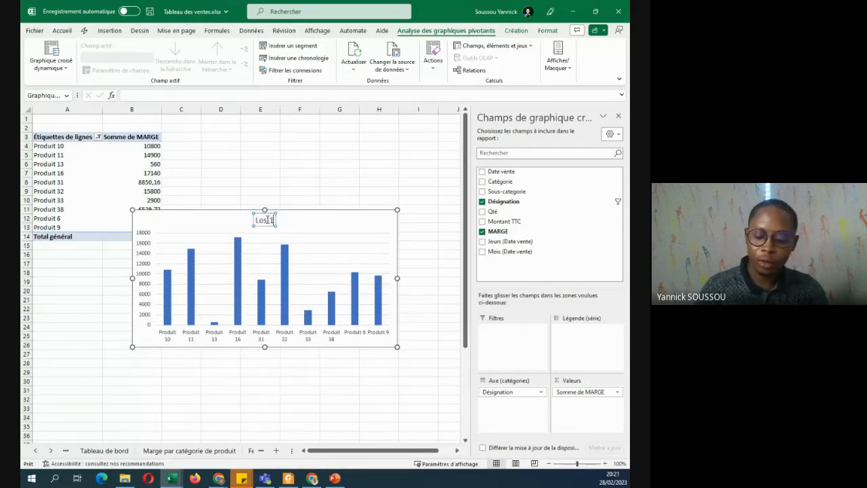
type(" 10 Produi")
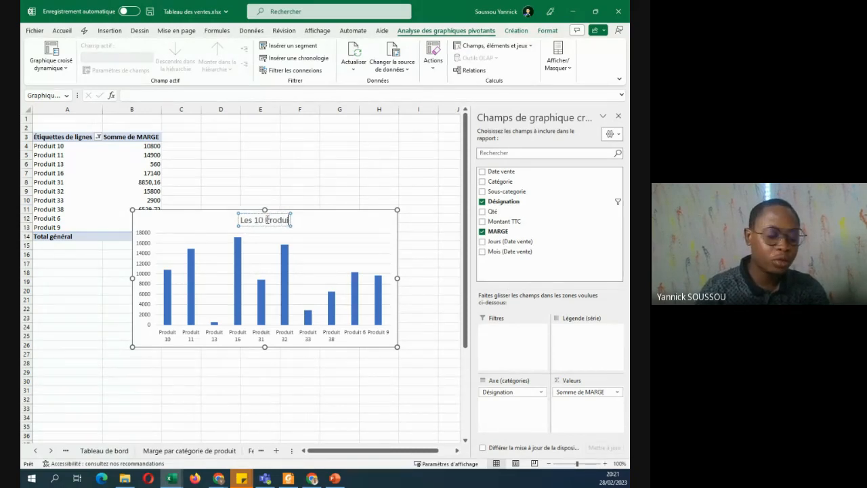
type("ts les moins")
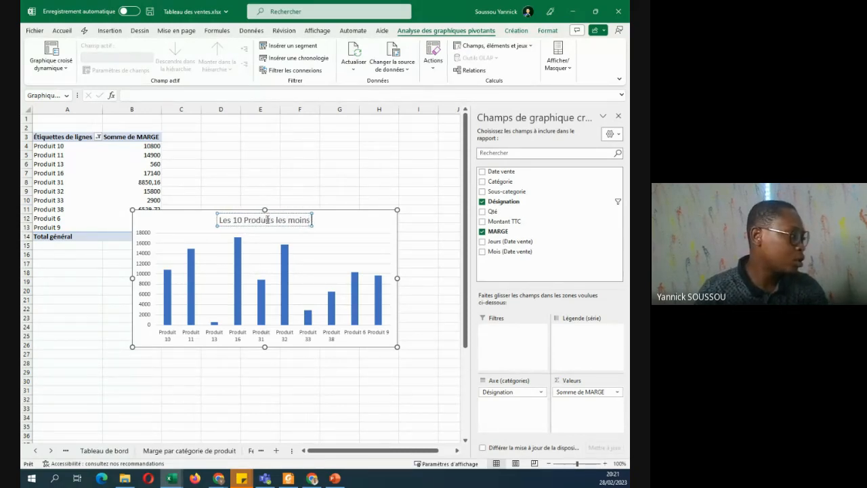
type(" vendus")
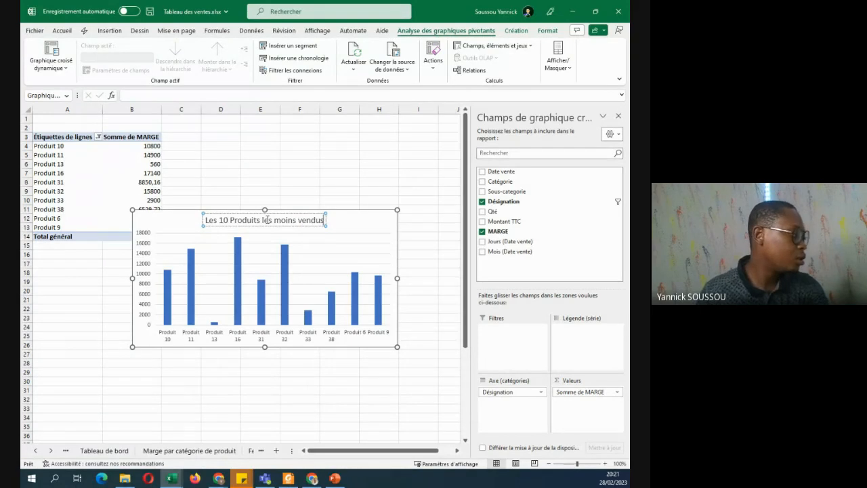
left_click(377, 219)
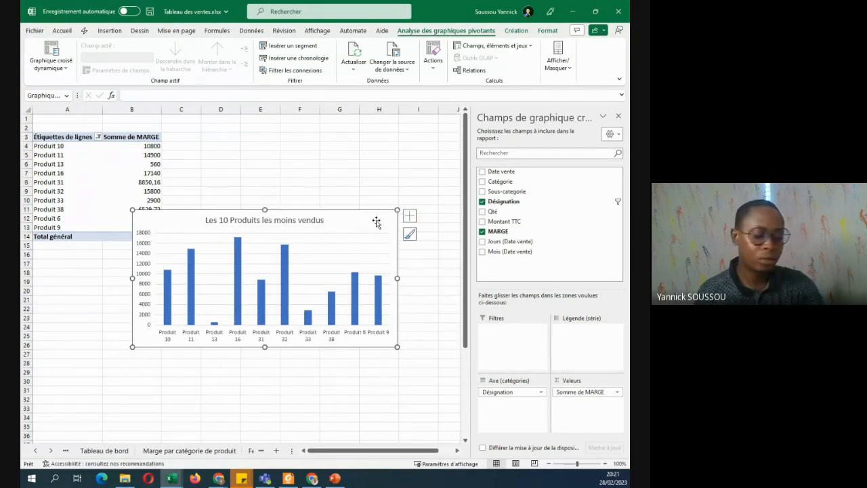
Move the bottom-10 chart to the Tableau de bord sheet, directly beneath the pie chart, and close the chart's field list.
key("ctrl+x")
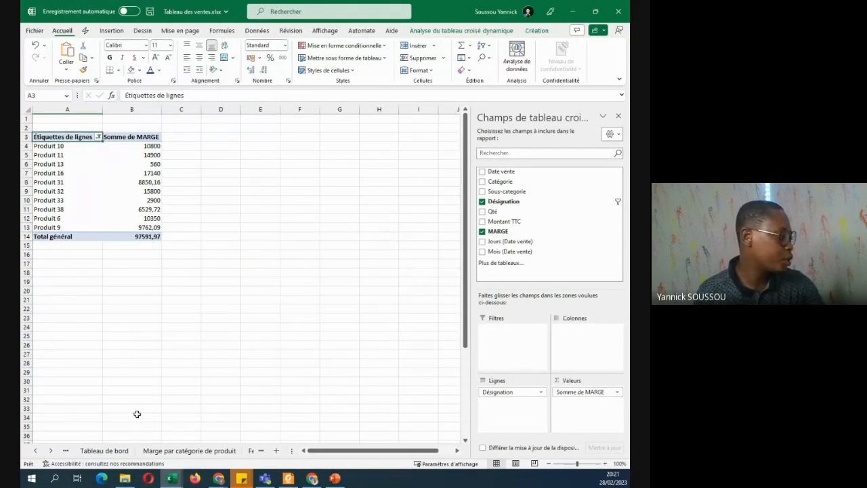
left_click(118, 451)
left_click(334, 311)
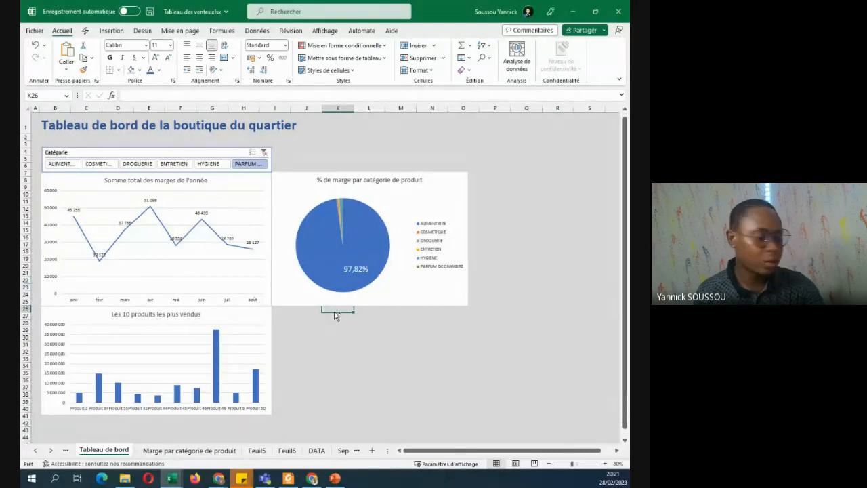
key("ctrl+v")
left_click_drag(349, 316, 301, 318)
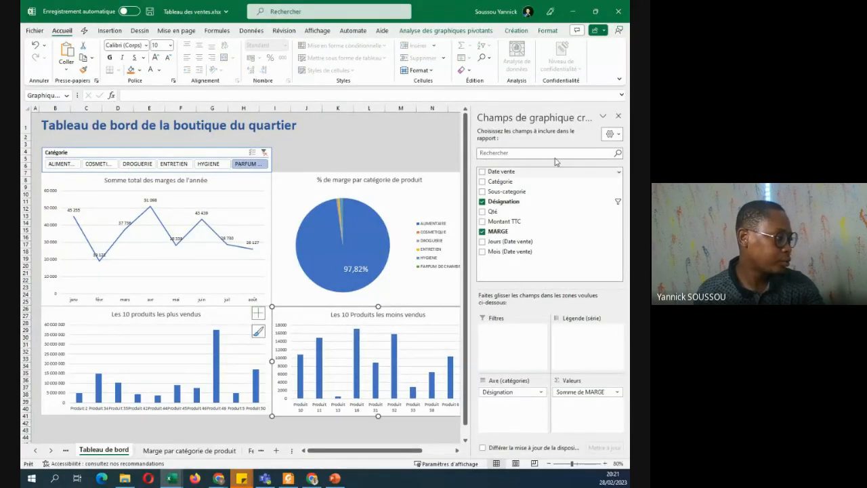
left_click(618, 116)
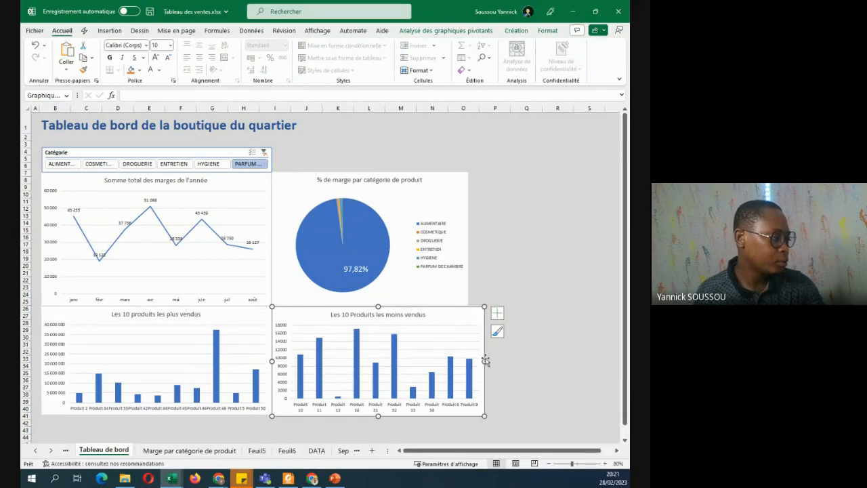
Adjust the bottom-10 chart's width slightly and widen the pie chart above it to match.
mouse_move(484, 361)
left_mouse_down()
mouse_move(470, 359)
mouse_move(483, 360)
left_mouse_up()
left_click(468, 234)
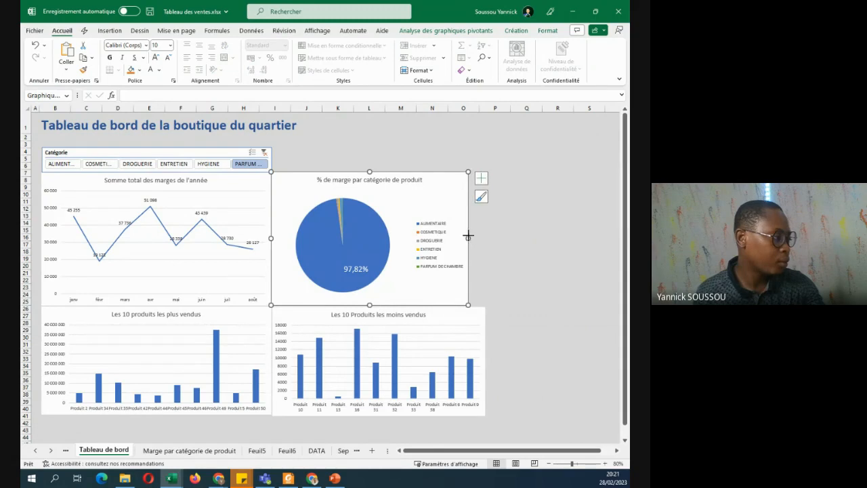
left_click_drag(468, 235, 487, 240)
left_click(555, 230)
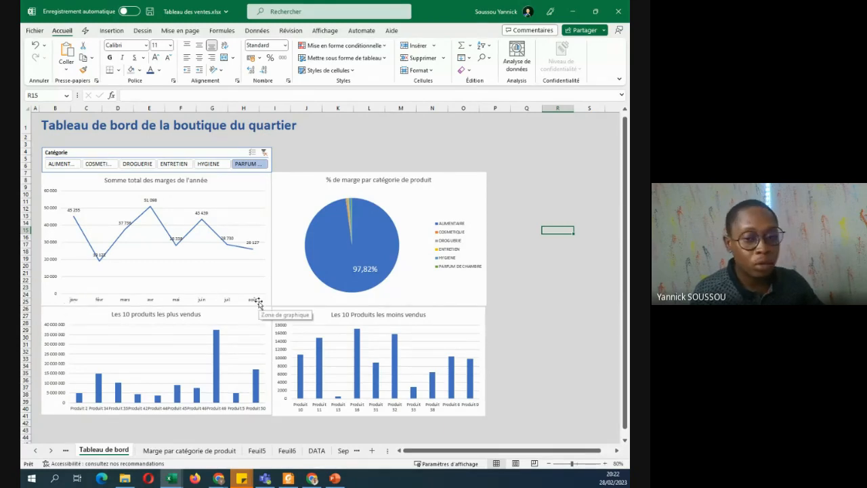
Copy the September and October sales rows, A2 to G1895, from the Sep-Decembre sheet without the header.
left_click(343, 451)
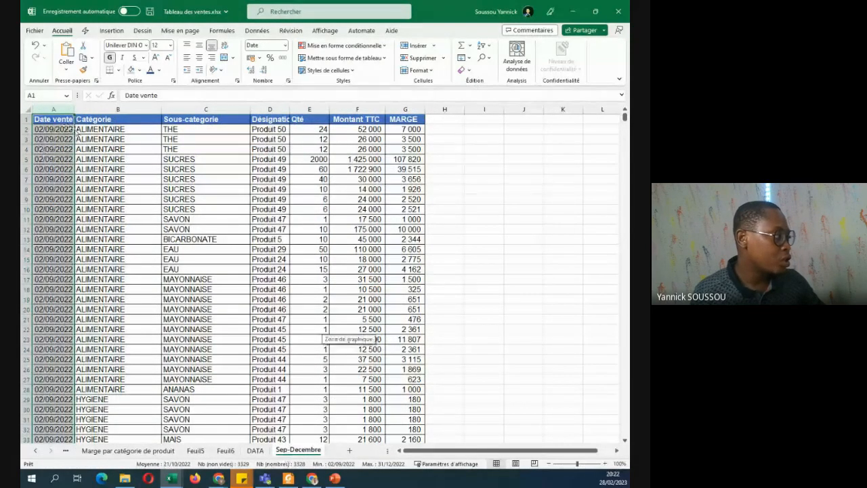
left_click(62, 130)
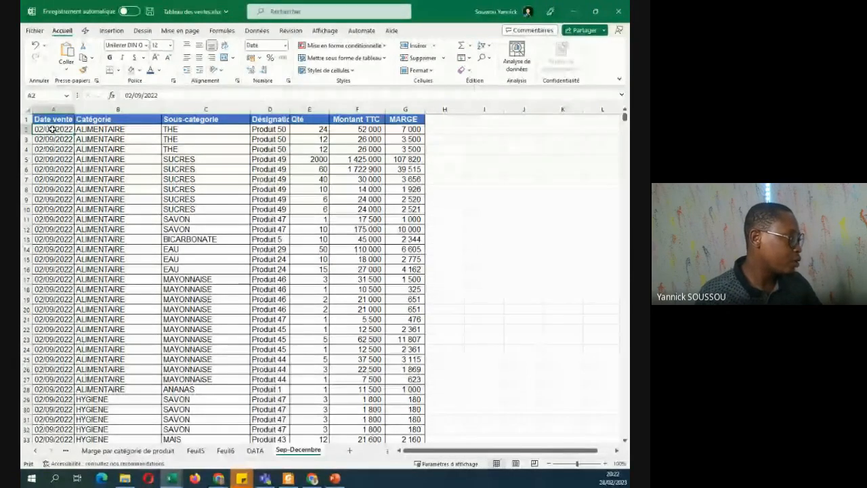
left_click_drag(51, 129, 420, 486)
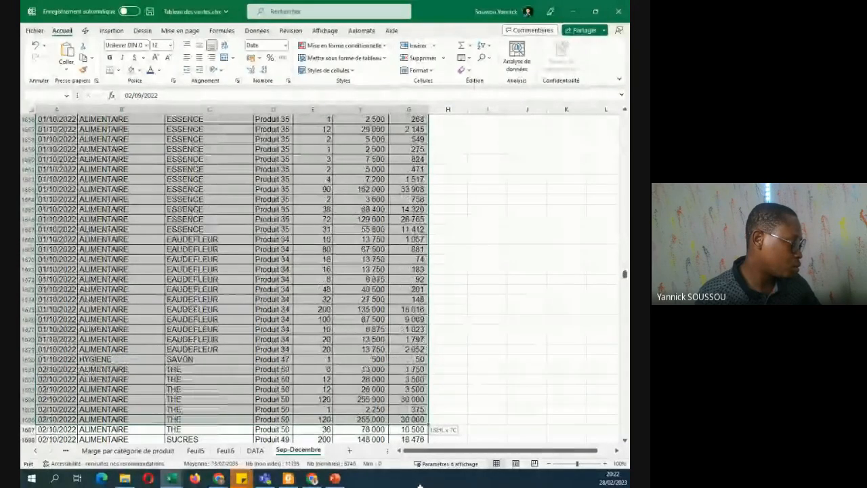
left_click_drag(365, 486, 410, 460)
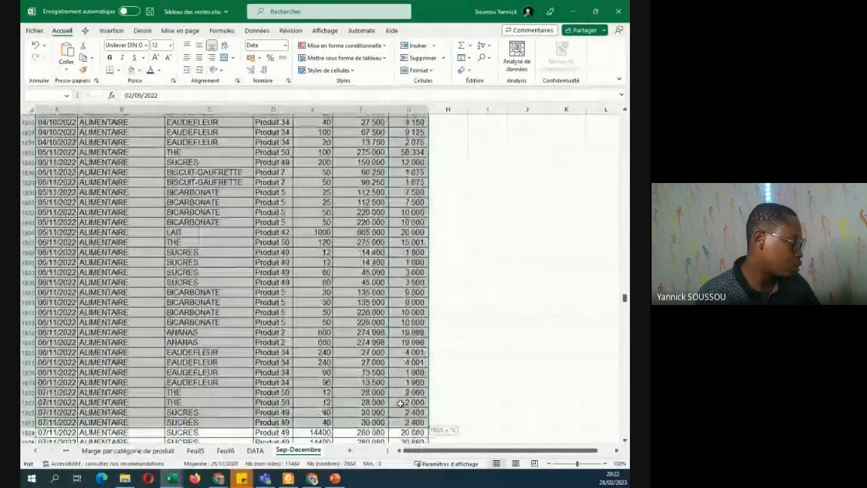
left_click_drag(401, 404, 402, 160)
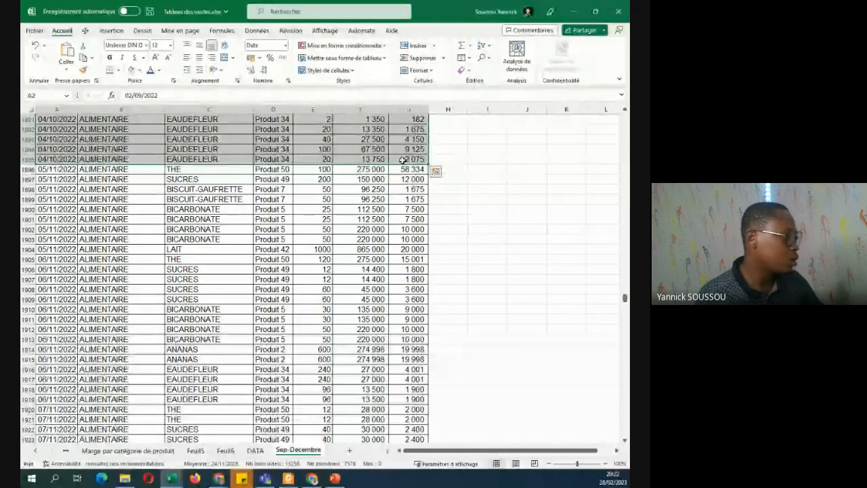
key("ctrl+c")
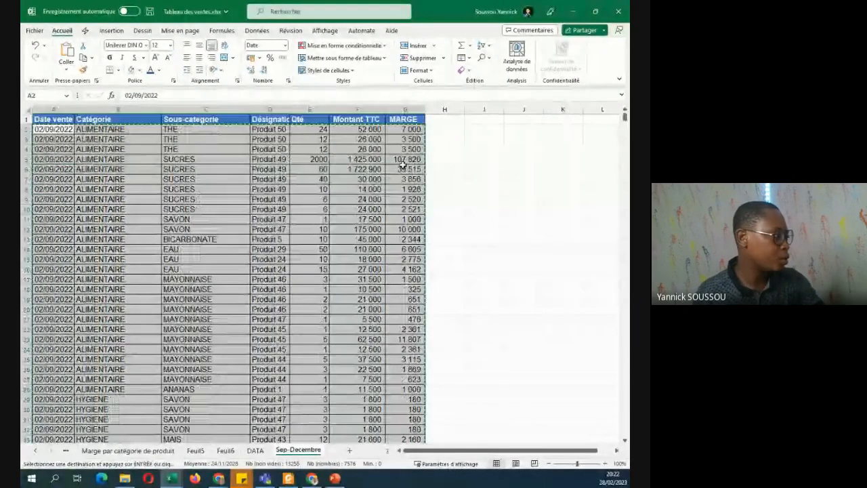
Paste the copied sales rows into the DATA sheet at A11266, directly below the table's last row.
left_click(255, 451)
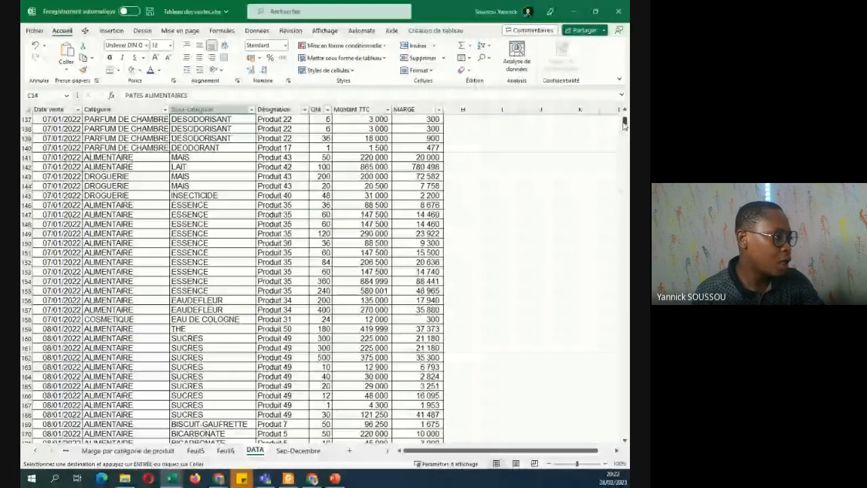
left_click_drag(625, 120, 616, 441)
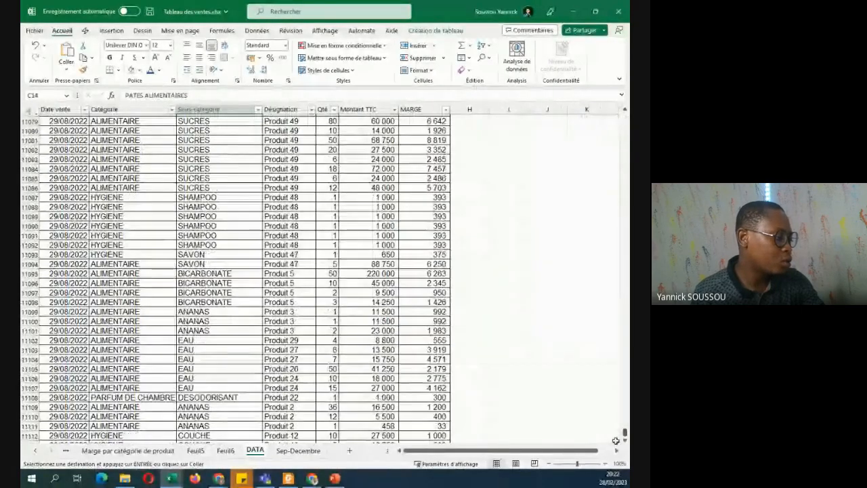
left_click(625, 442)
left_click(625, 441)
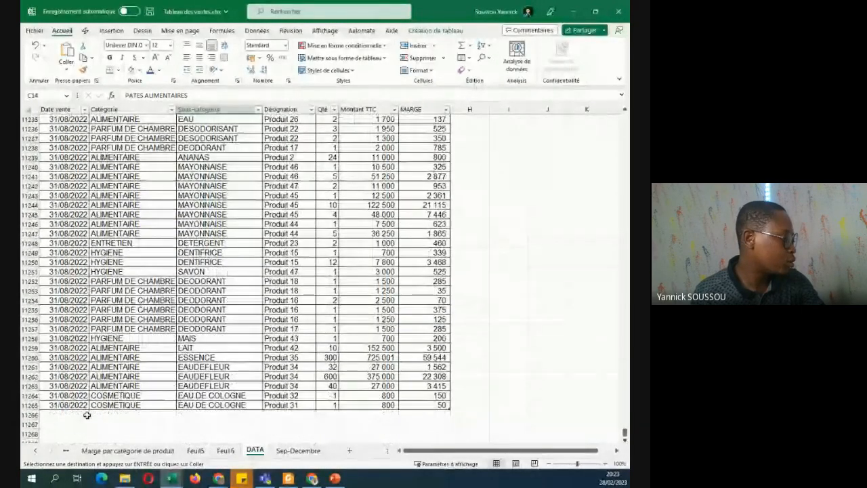
left_click(66, 413)
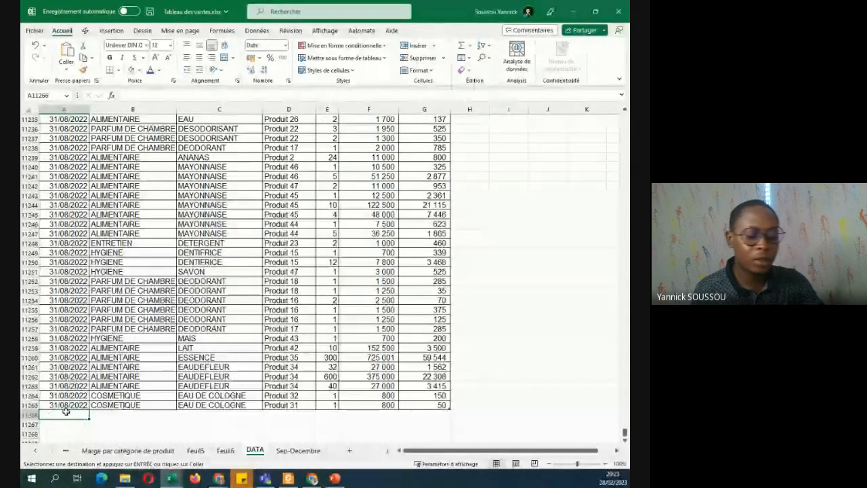
key("Return")
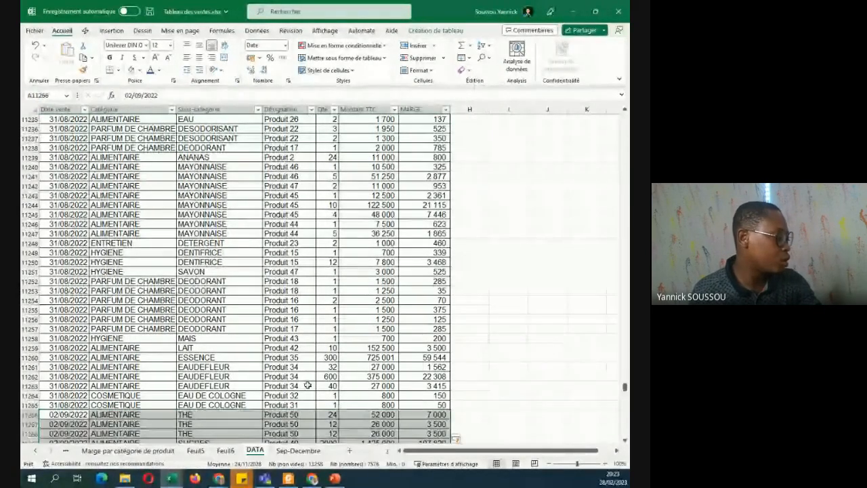
left_click(418, 424)
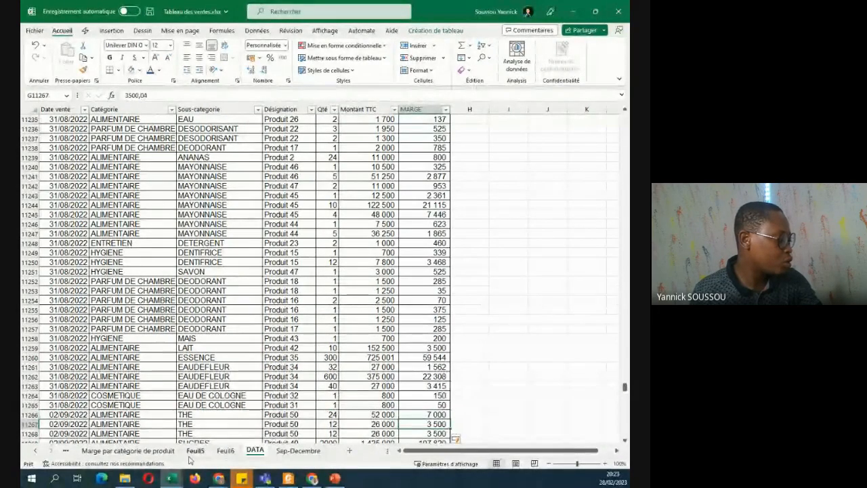
Refresh all the workbook's data from the Tableau de bord sheet and clear the Catégorie slicer's filter.
left_click(66, 452)
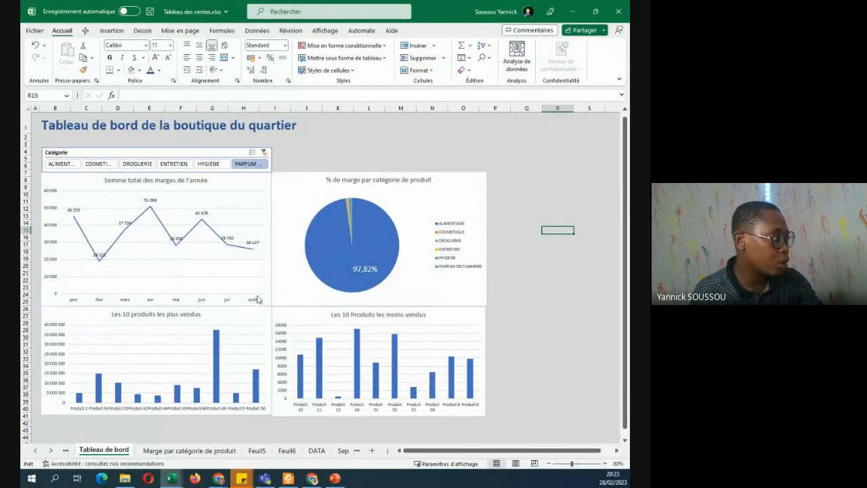
left_click(262, 32)
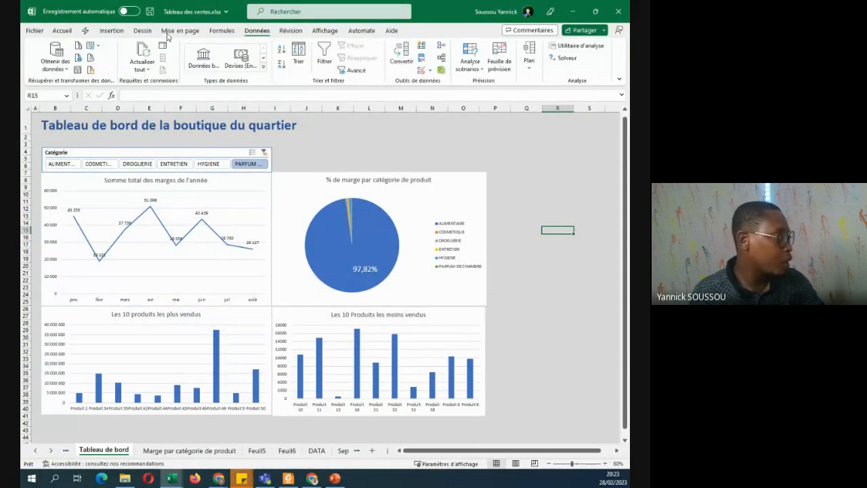
left_click(145, 53)
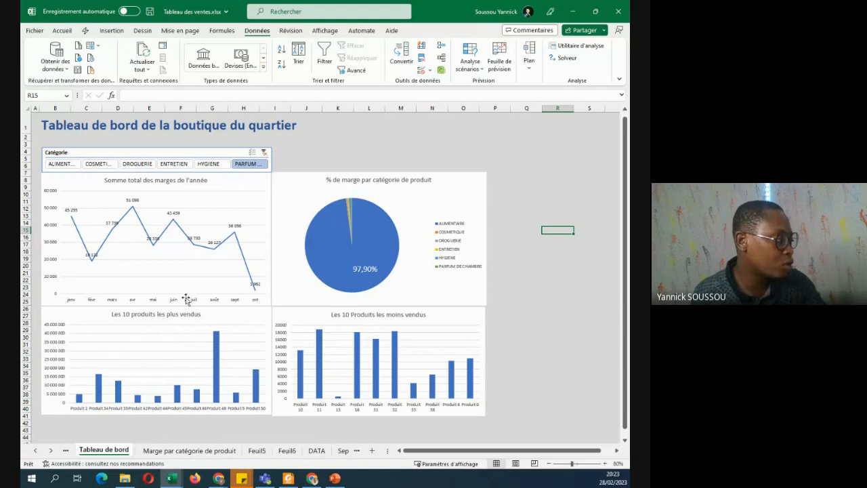
left_click(264, 155)
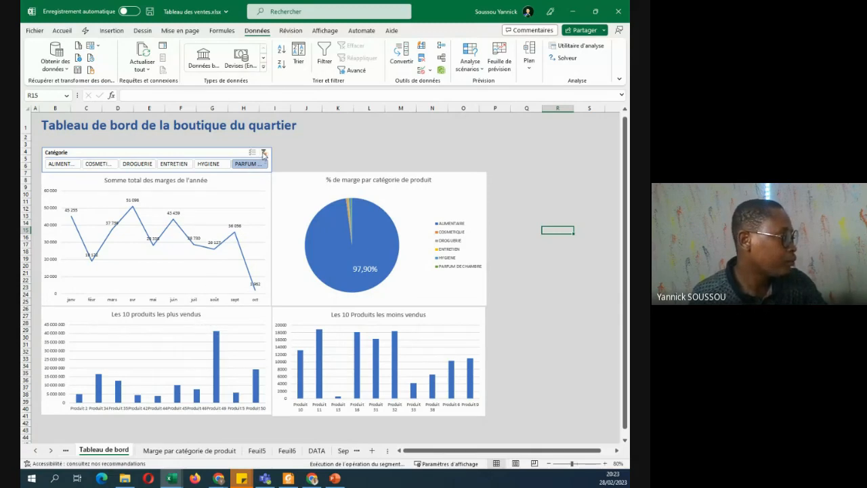
Add a linear trendline to the line chart "Somme total des marges de l'année" on the dashboard.
left_click(258, 256)
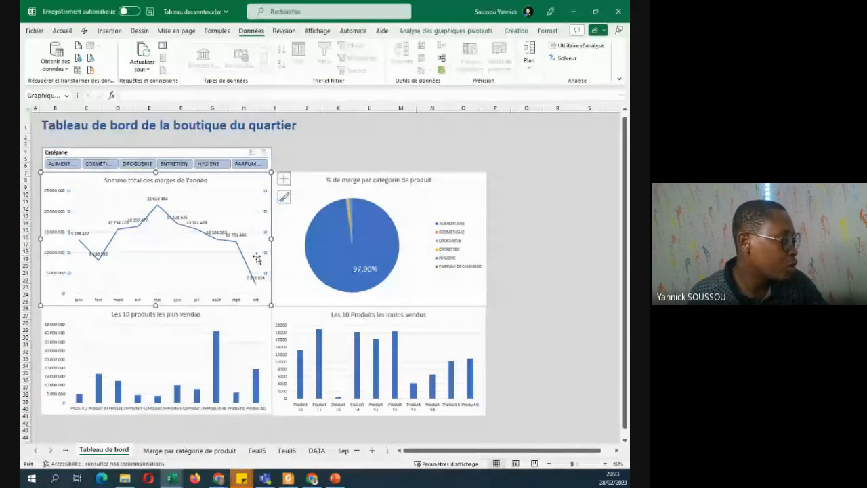
left_click(451, 31)
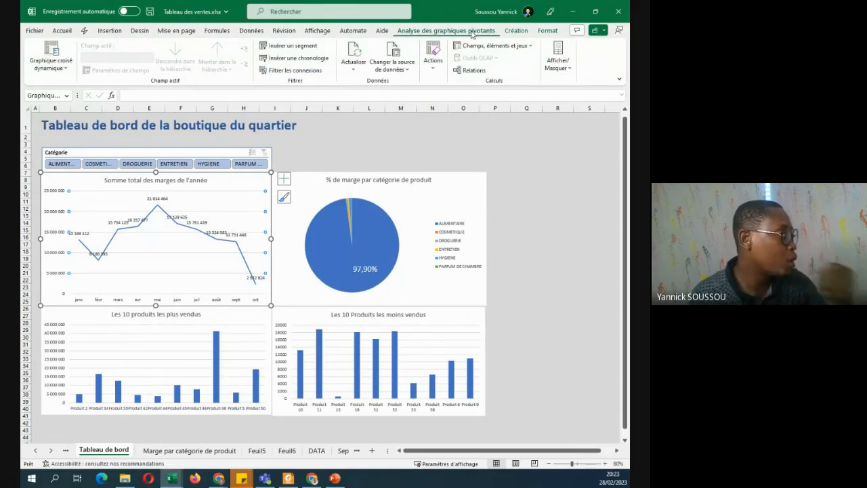
left_click(65, 71)
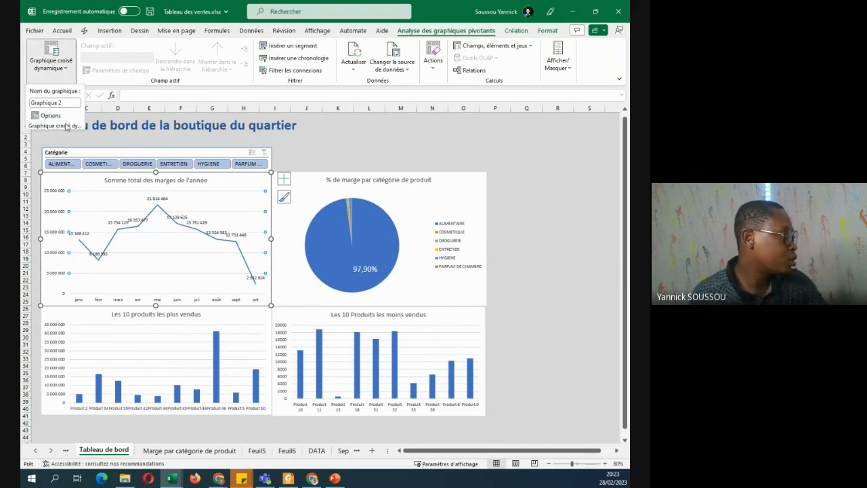
left_click(516, 30)
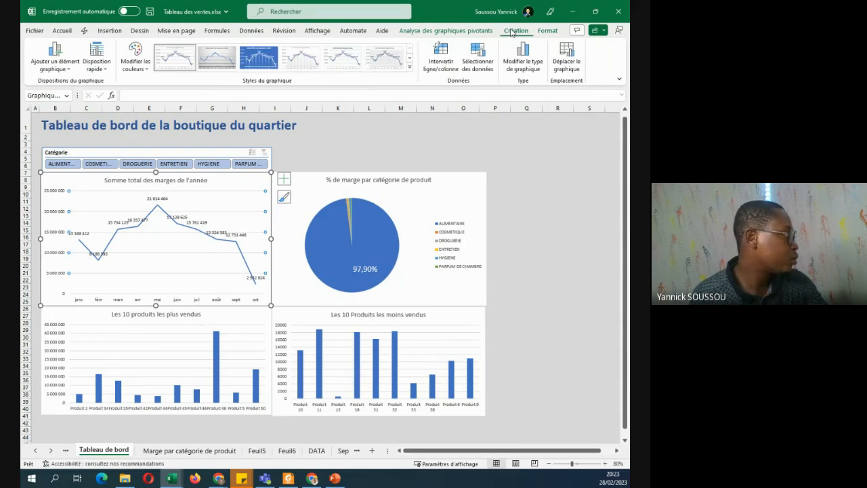
left_click(68, 68)
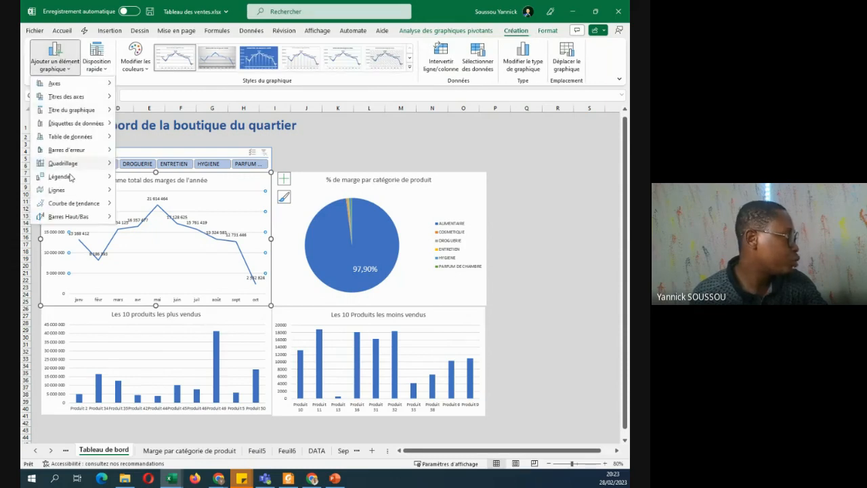
mouse_move(85, 205)
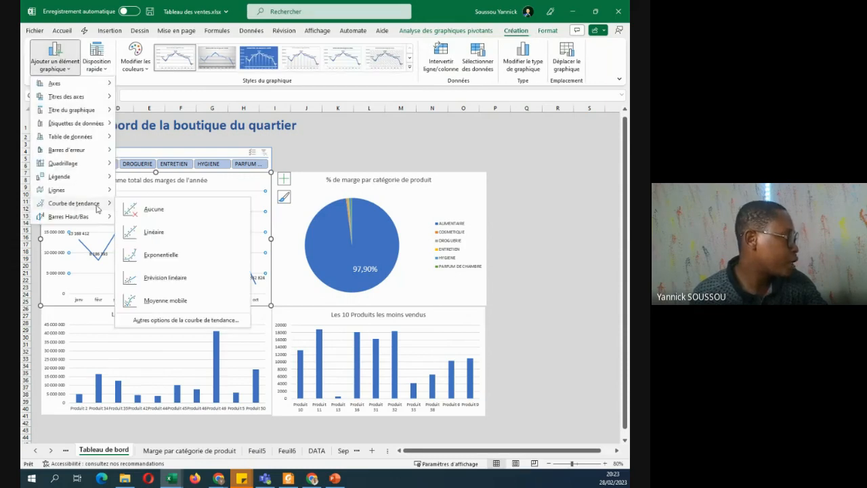
left_click(154, 233)
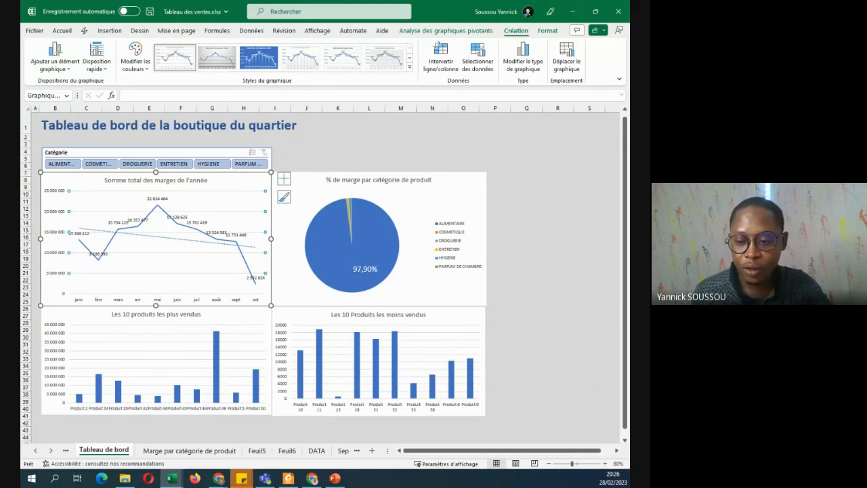
Insert a pivot table on a new worksheet from the Tableau1 sales table at the start of the DATA sheet.
key("alt+Tab")
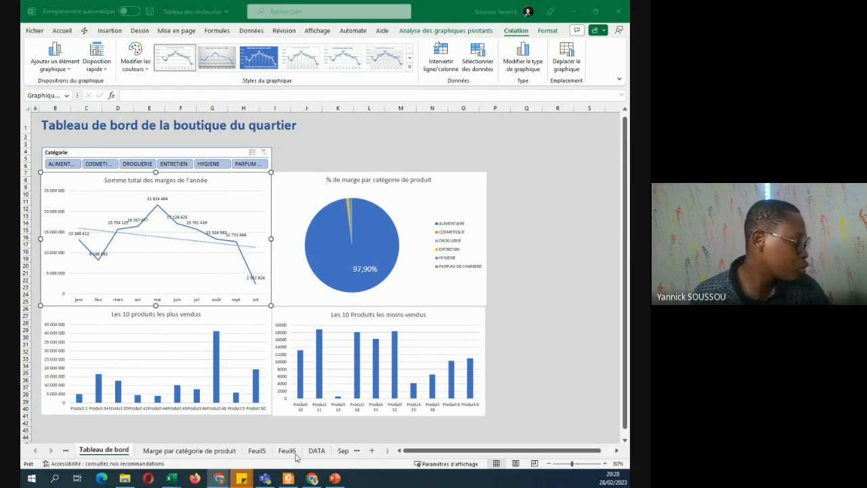
left_click(316, 451)
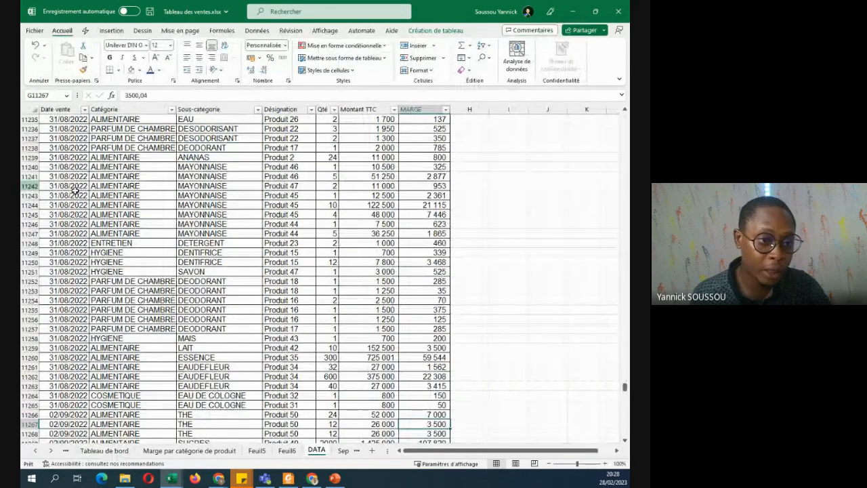
scroll(106, 186, "up", 16)
scroll(106, 186, "up", 19)
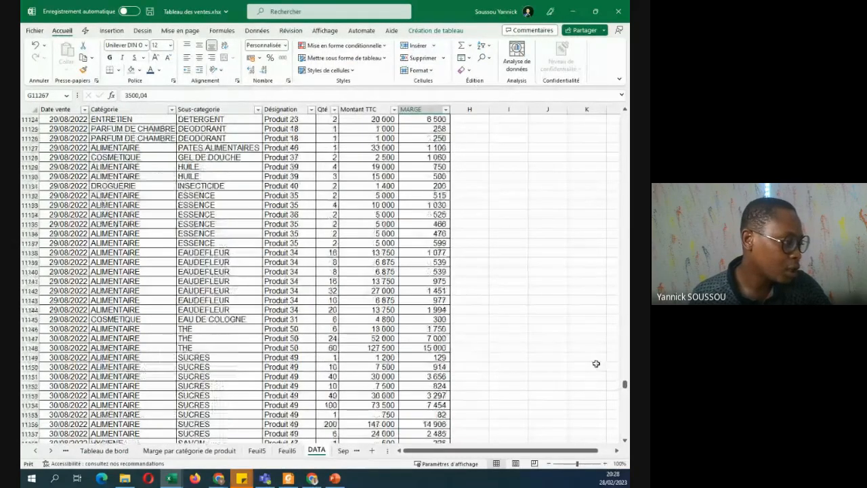
left_click_drag(625, 386, 601, 120)
left_click(224, 186)
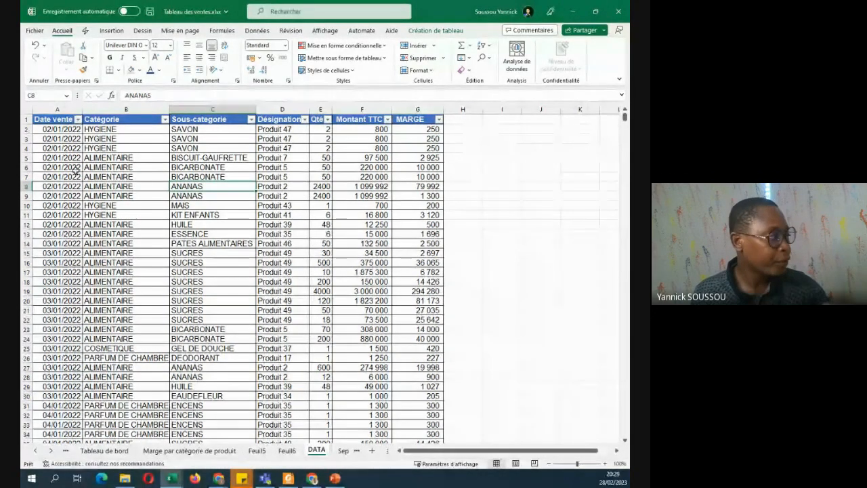
left_click(111, 30)
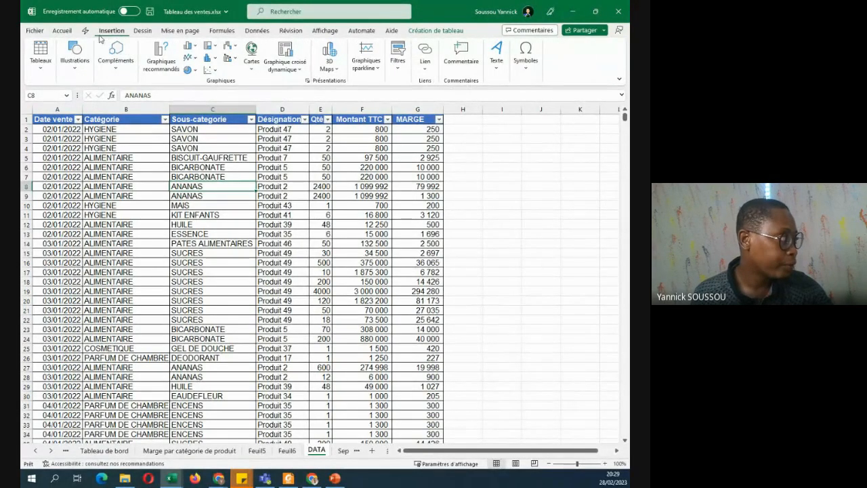
left_click(47, 79)
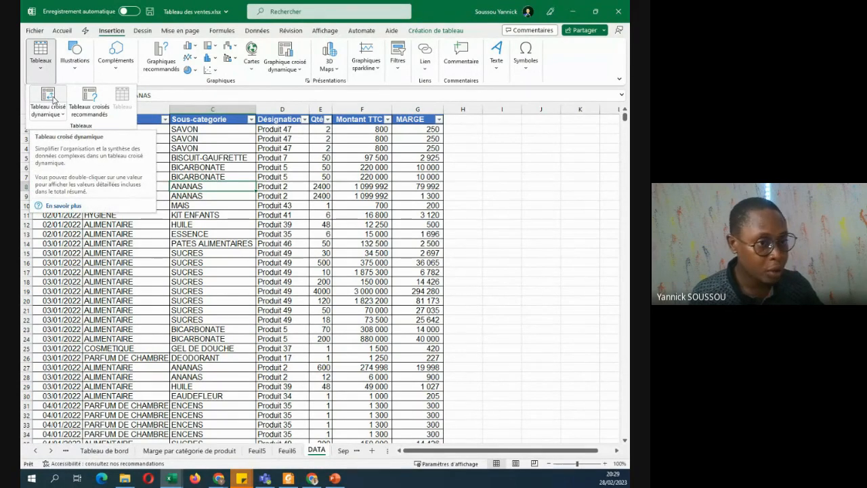
left_click(54, 100)
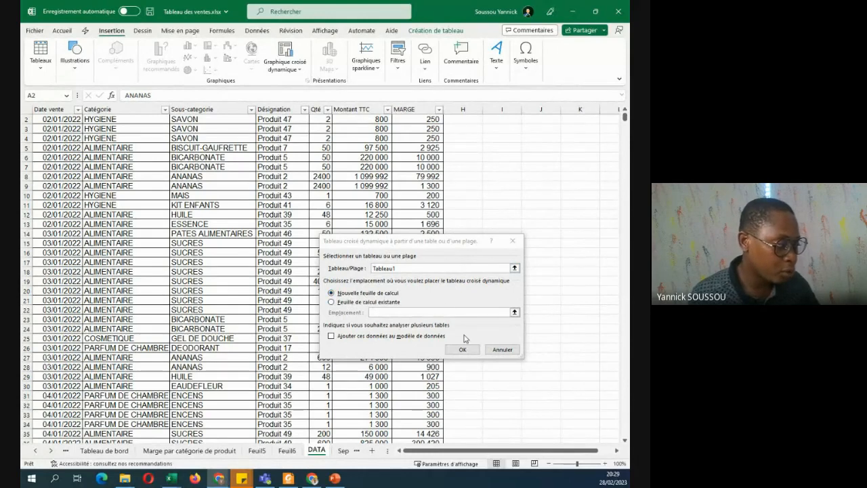
left_click(331, 296)
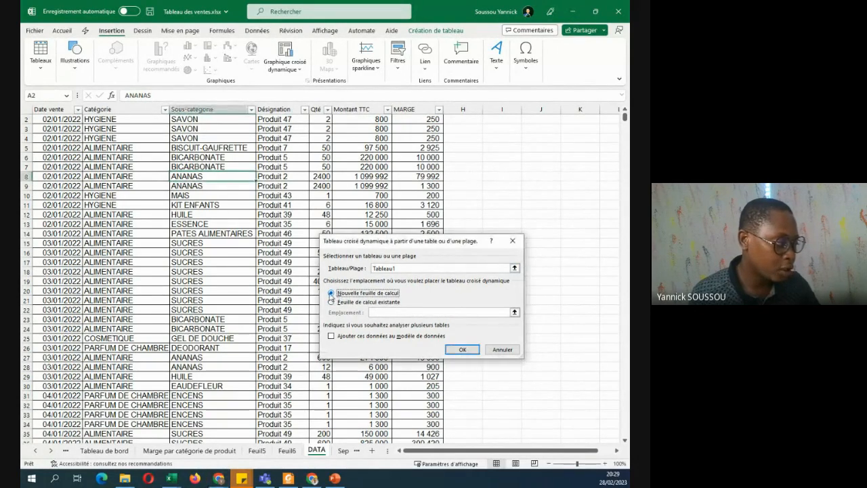
left_click(462, 350)
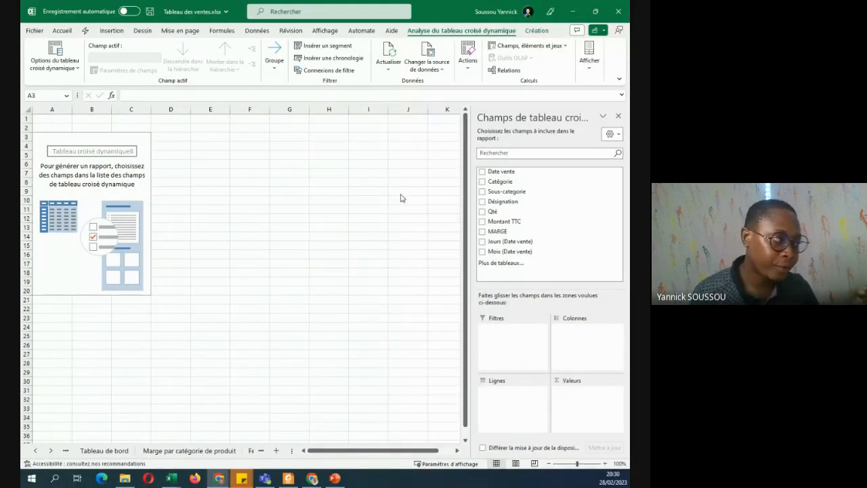
Review the source sales table on the DATA sheet and return to the empty pivot table on Feuil7.
left_click(250, 451)
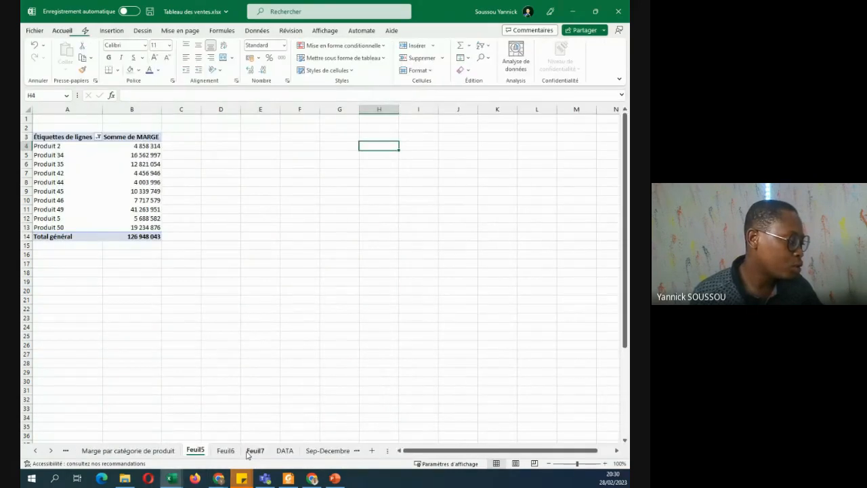
right_click(35, 450)
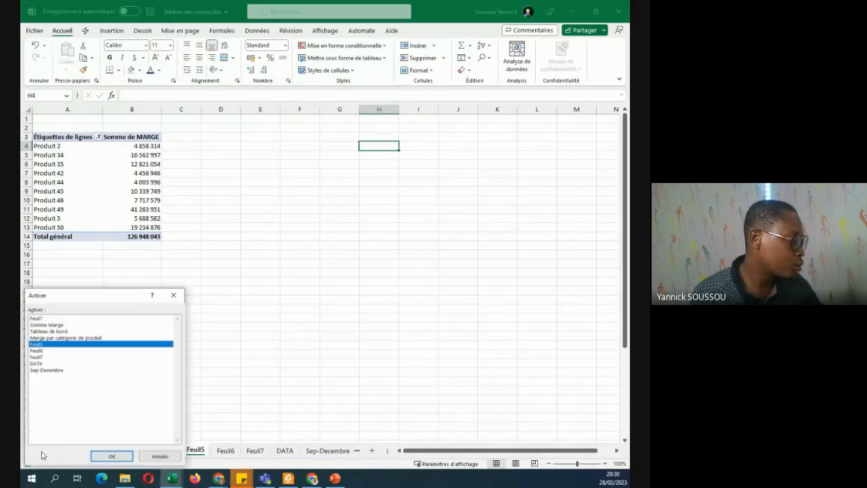
left_click(35, 364)
double_click(37, 364)
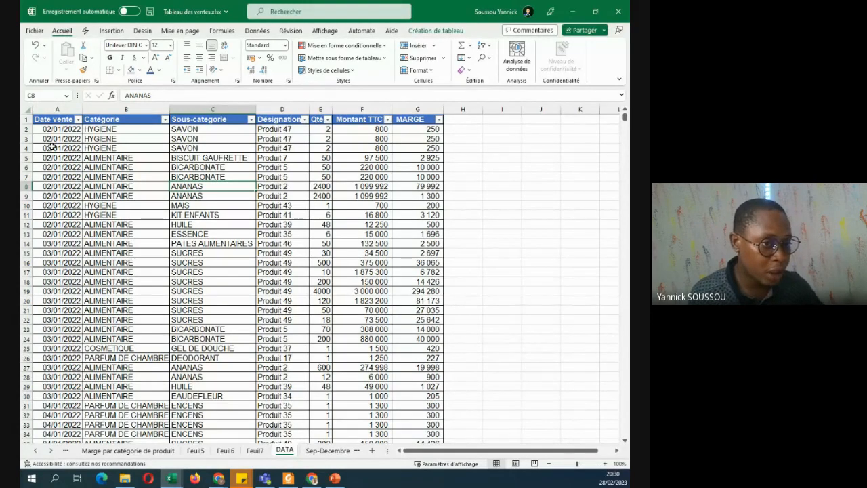
left_click(260, 452)
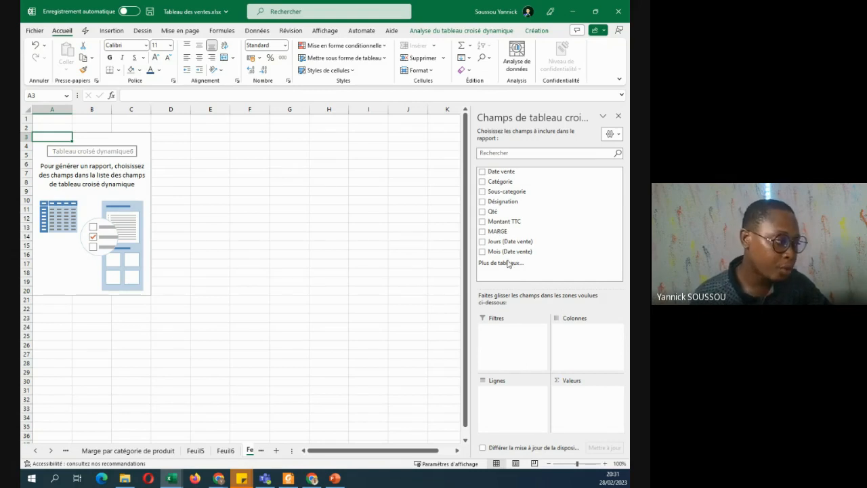
Build the Feuil7 pivot table with the sum of MARGE as values and Date vente as rows.
left_click_drag(496, 234, 587, 402)
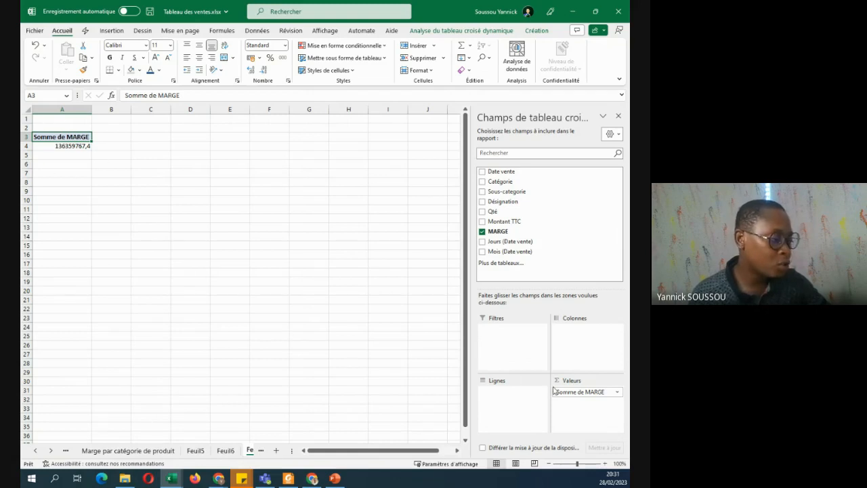
left_click_drag(555, 391, 370, 374)
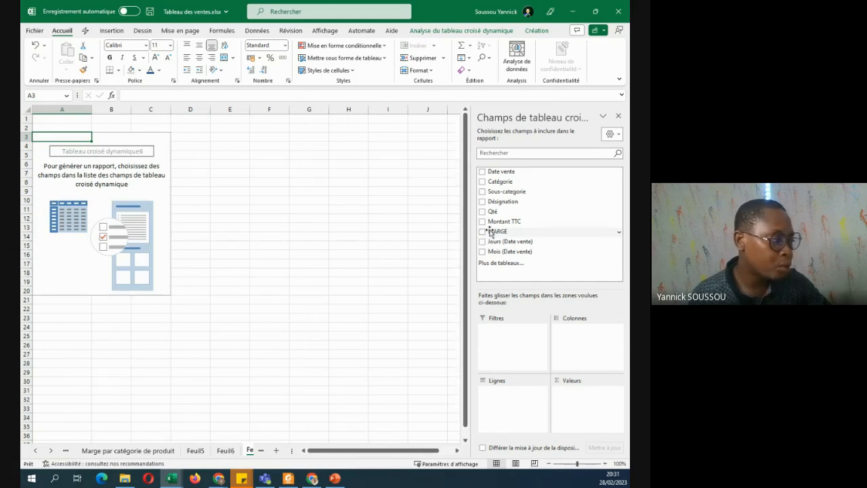
left_click_drag(488, 231, 597, 415)
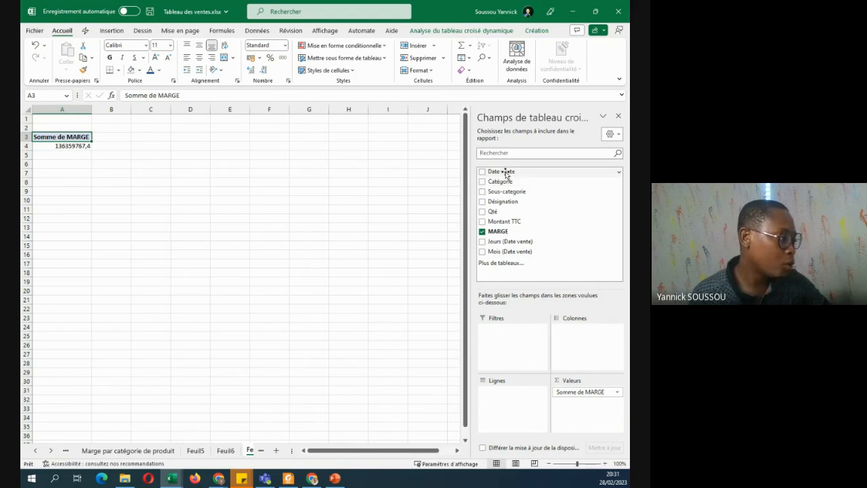
left_click_drag(506, 174, 519, 404)
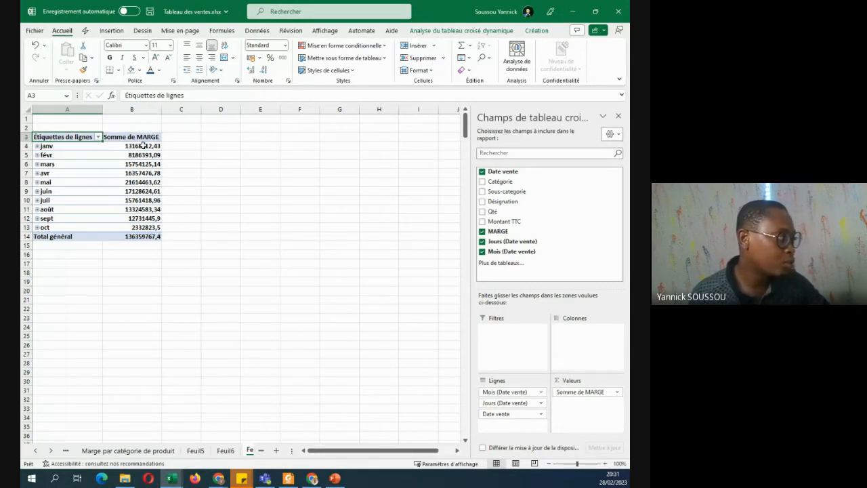
Format the January sum of MARGE in cell B4 as a number with 0 decimals and a thousands separator.
mouse_move(143, 146)
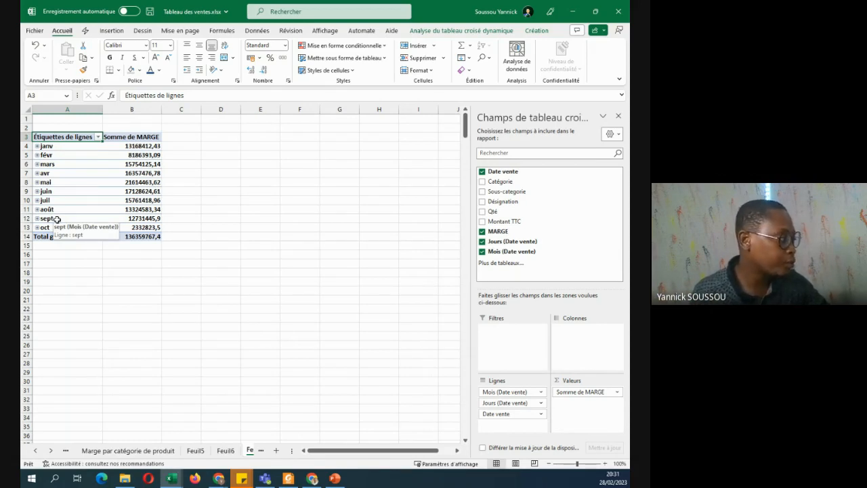
left_click(144, 146)
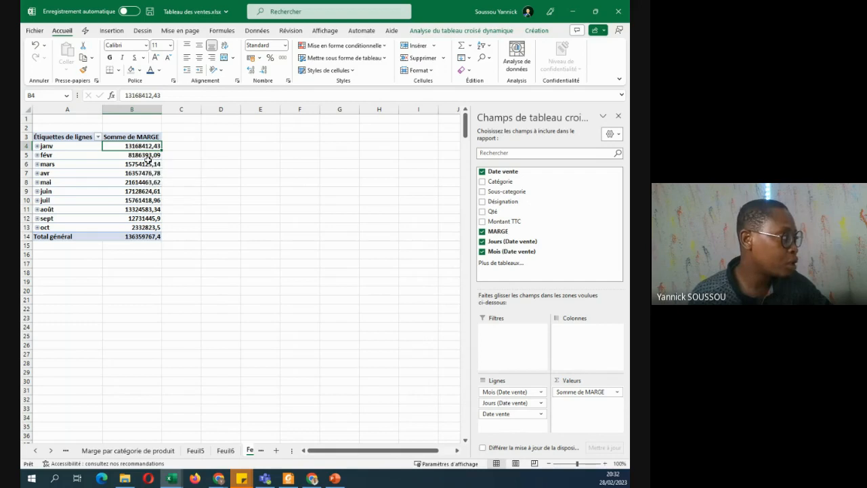
right_click(145, 146)
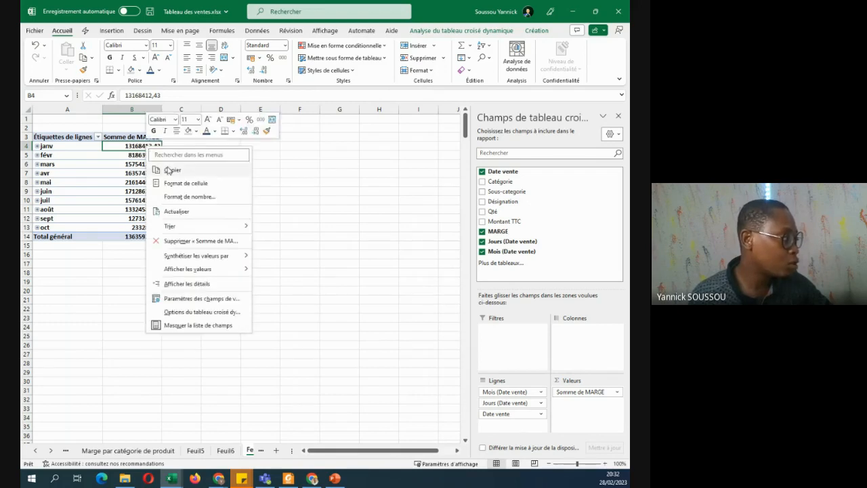
left_click(199, 199)
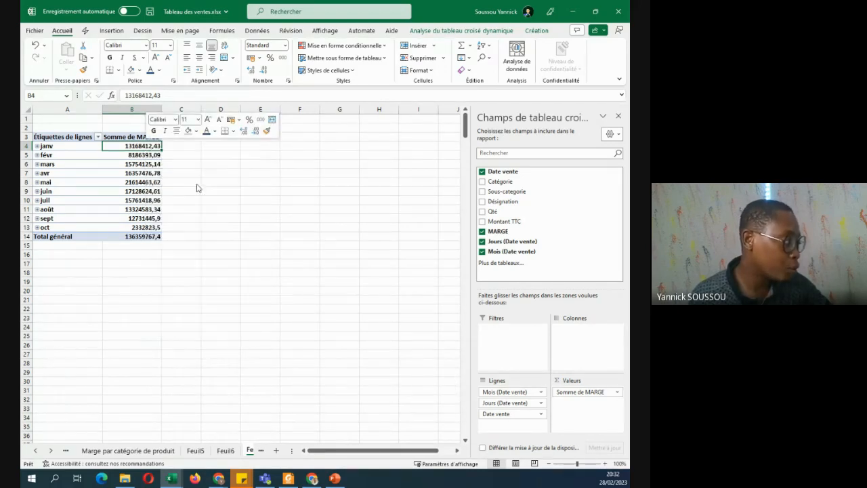
left_click(53, 73)
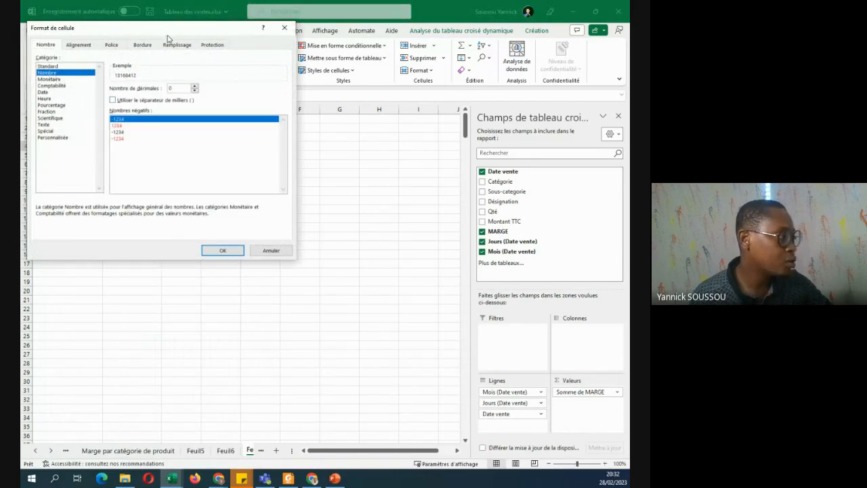
left_click_drag(166, 28, 413, 94)
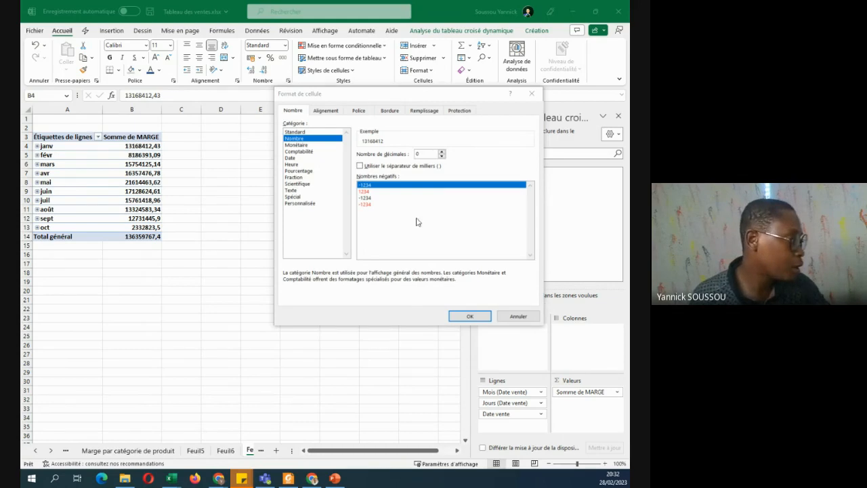
left_click(355, 197)
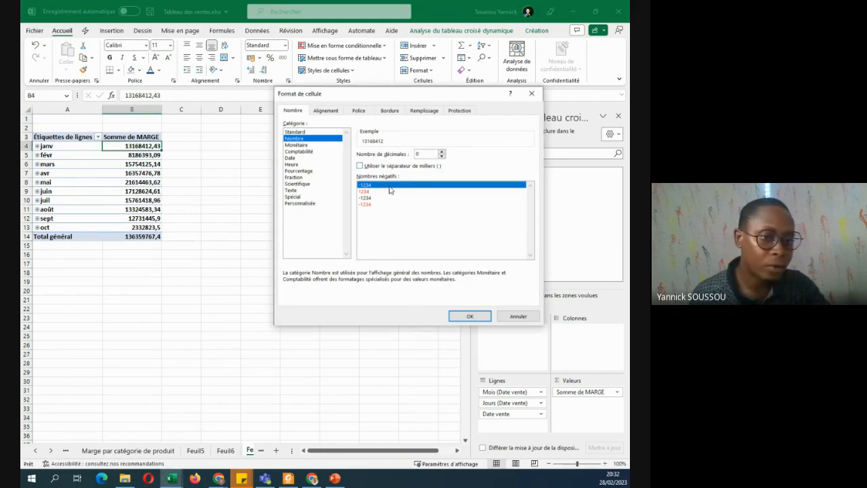
left_click(158, 208)
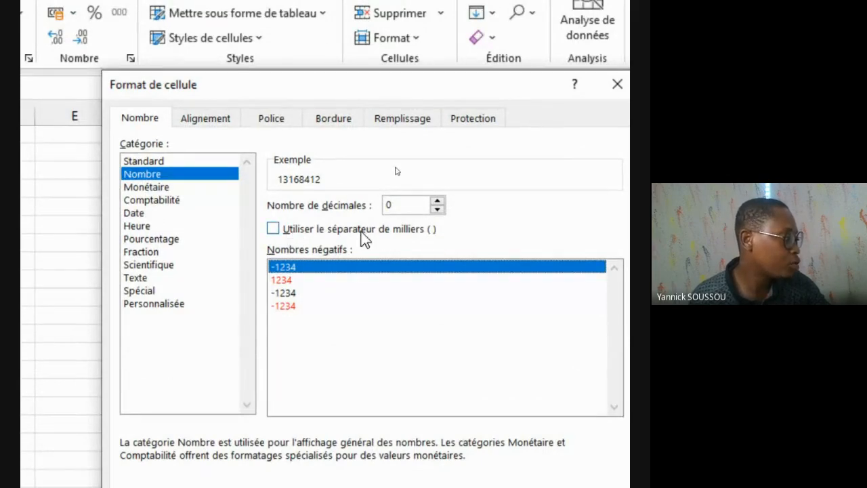
left_click(274, 230)
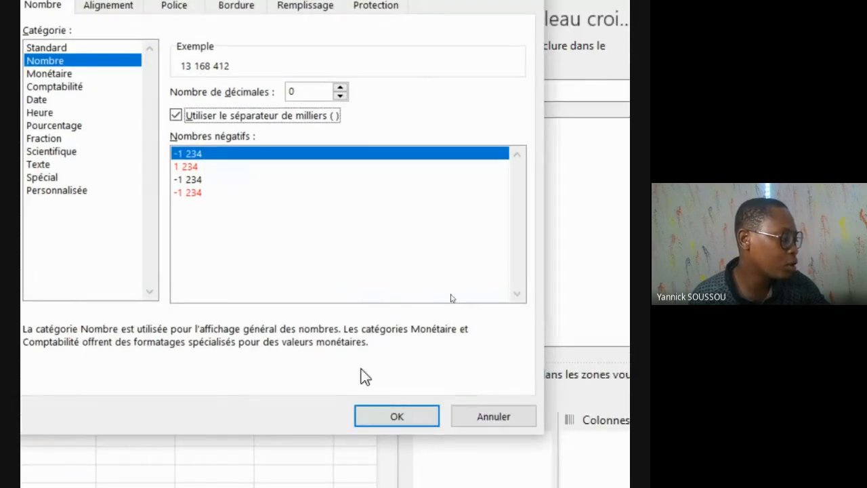
left_click(404, 418)
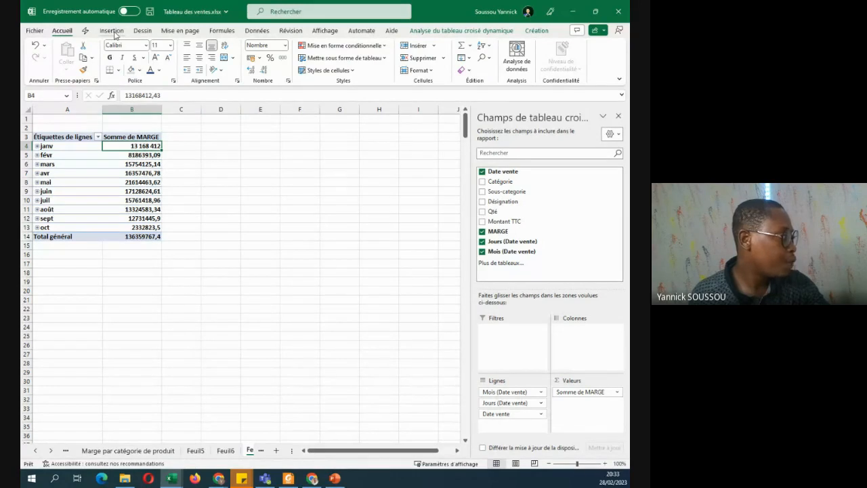
Insert a line (Courbe) pivot chart from the monthly MARGE pivot table on Feuil7.
left_click(76, 167)
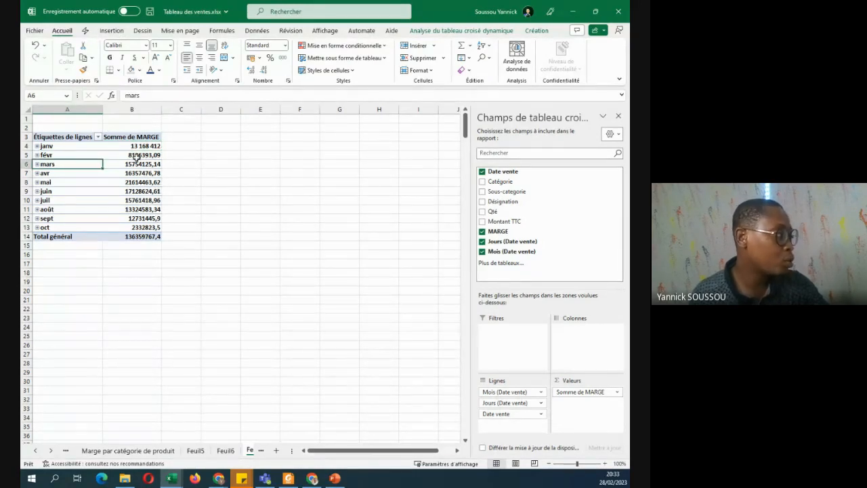
left_click(112, 31)
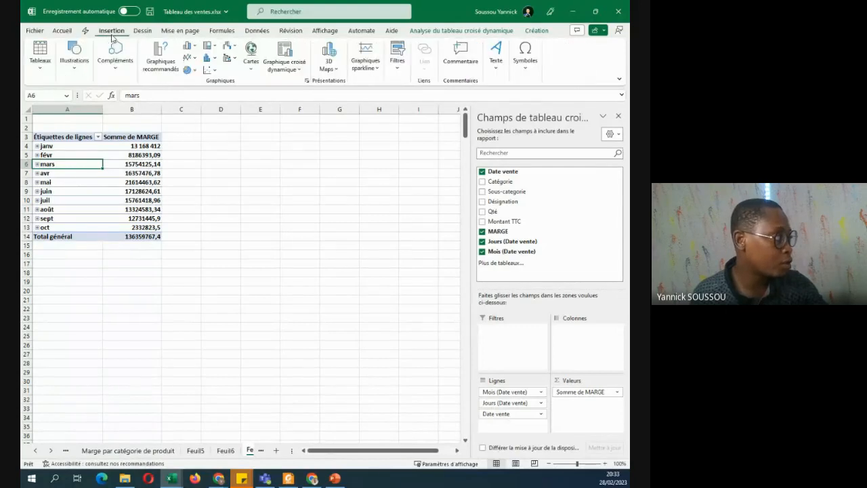
left_click(285, 51)
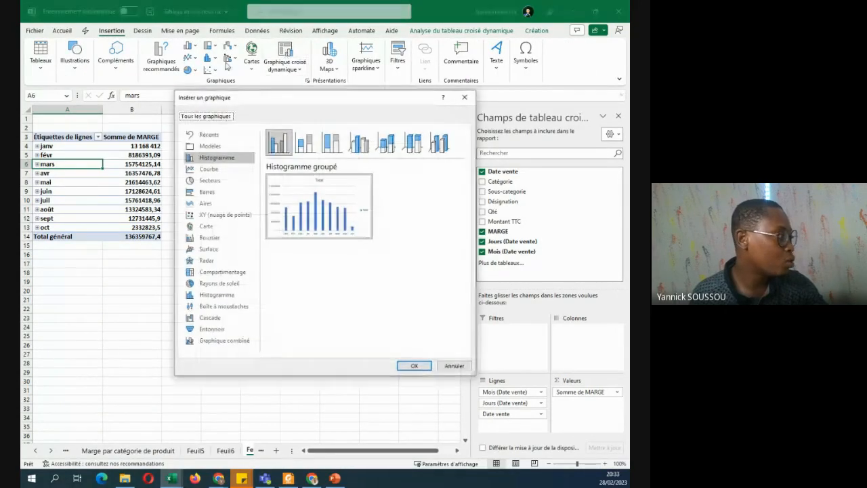
left_click(465, 97)
left_click(161, 53)
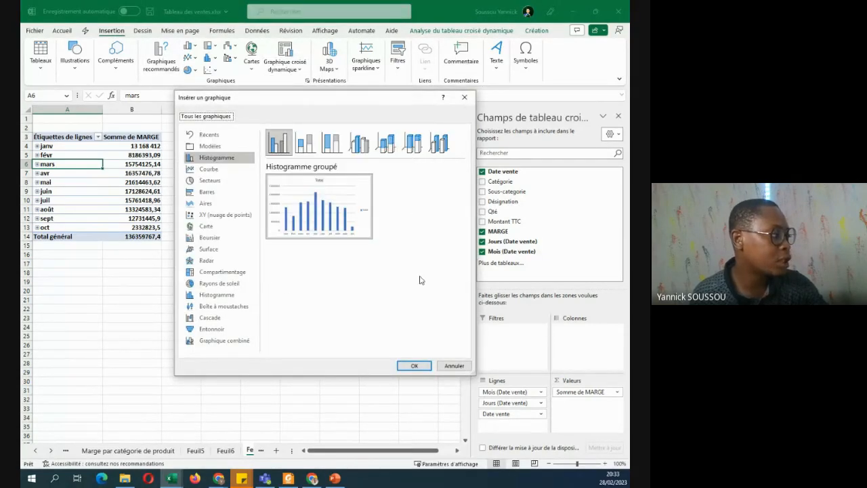
mouse_move(331, 210)
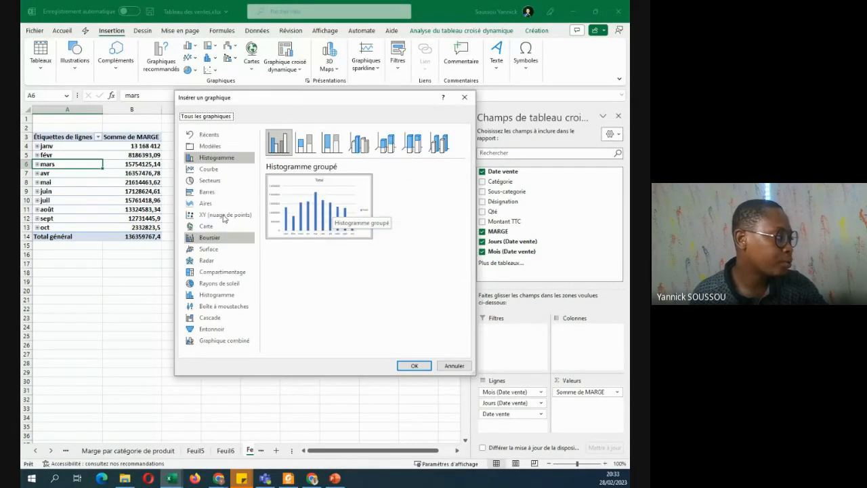
left_click(211, 169)
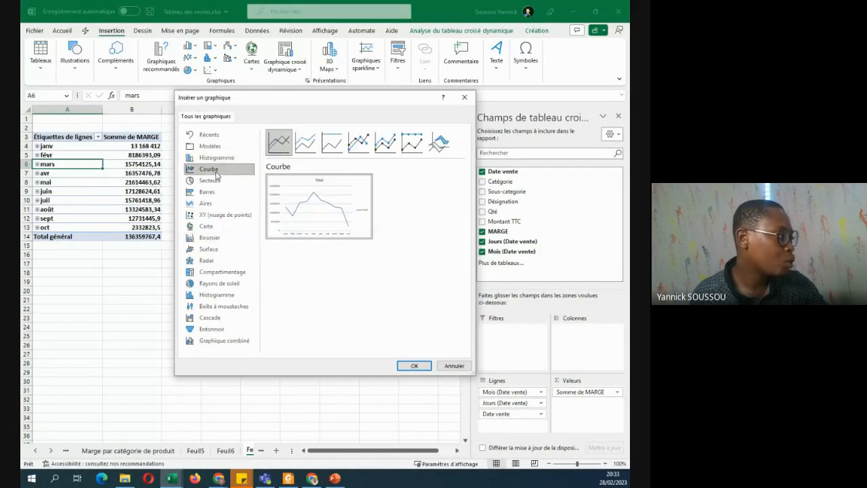
left_click(412, 365)
Remove the legend from the new line chart of monthly MARGE.
left_click_drag(301, 221, 348, 198)
left_click(297, 210)
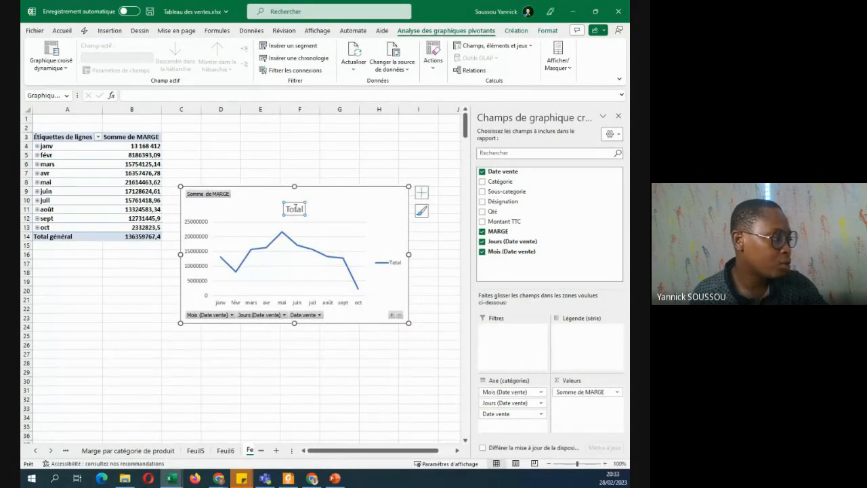
double_click(295, 211)
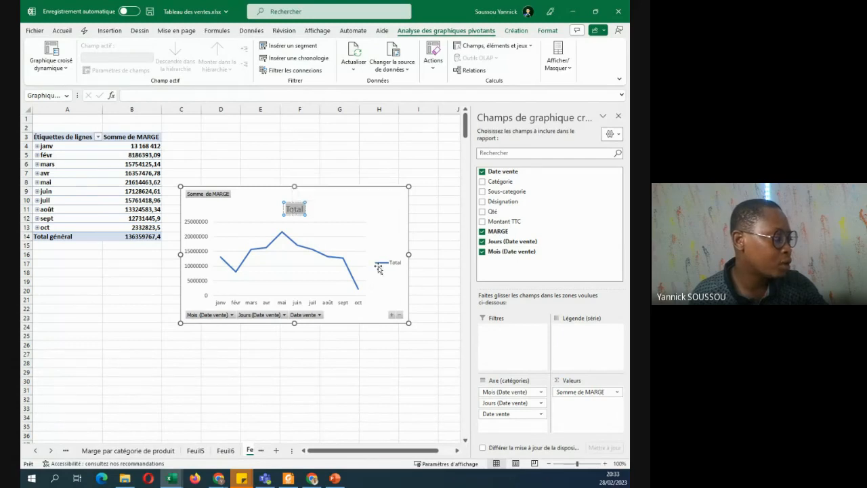
left_click(382, 262)
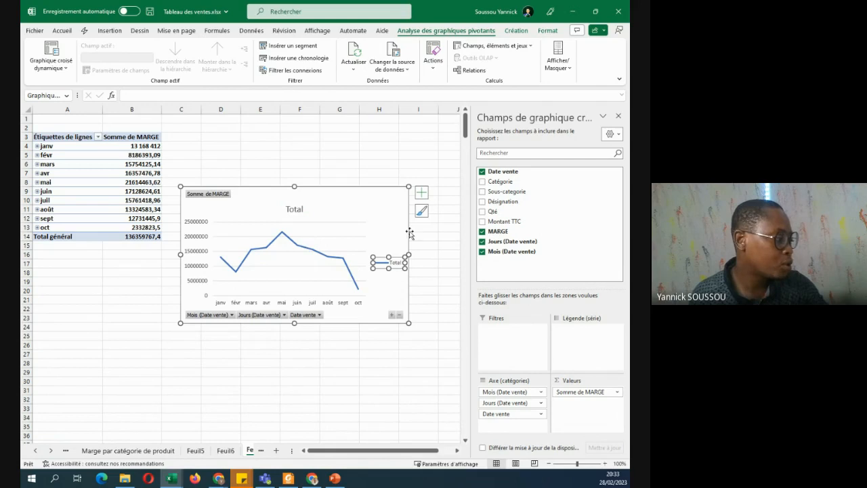
left_click(422, 194)
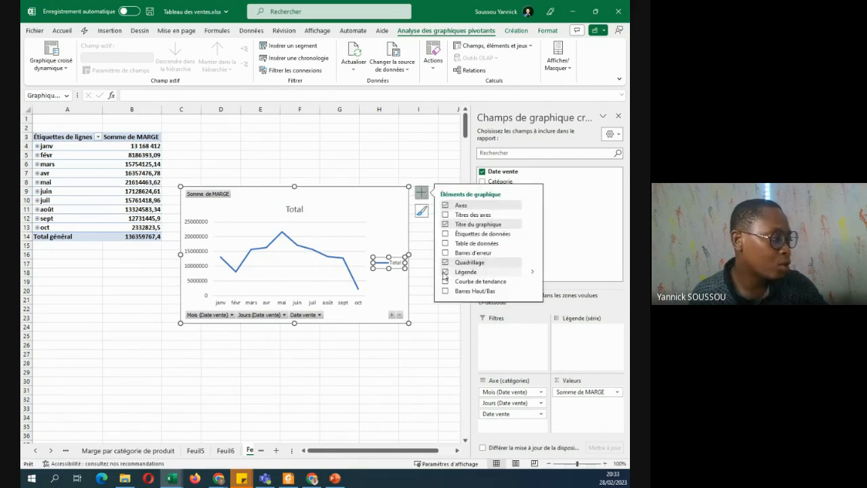
left_click(446, 272)
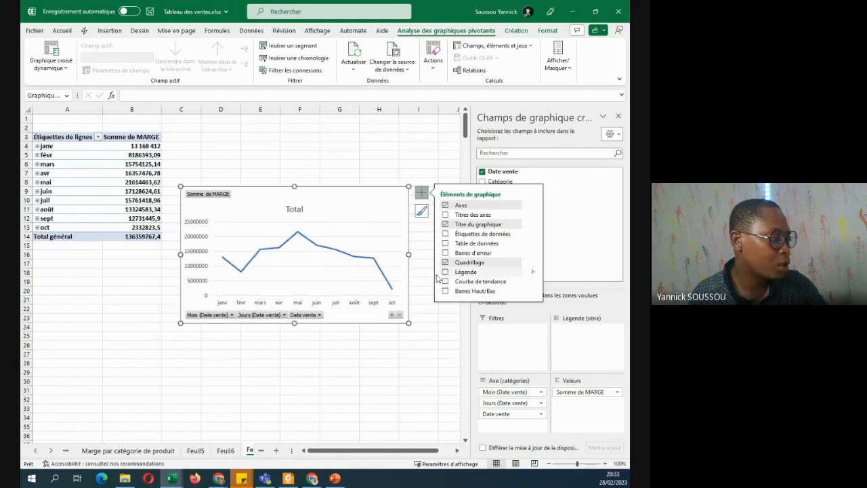
left_click(418, 230)
Move the line chart up beside the monthly MARGE pivot table, starting around column D near the first rows.
left_click(354, 199)
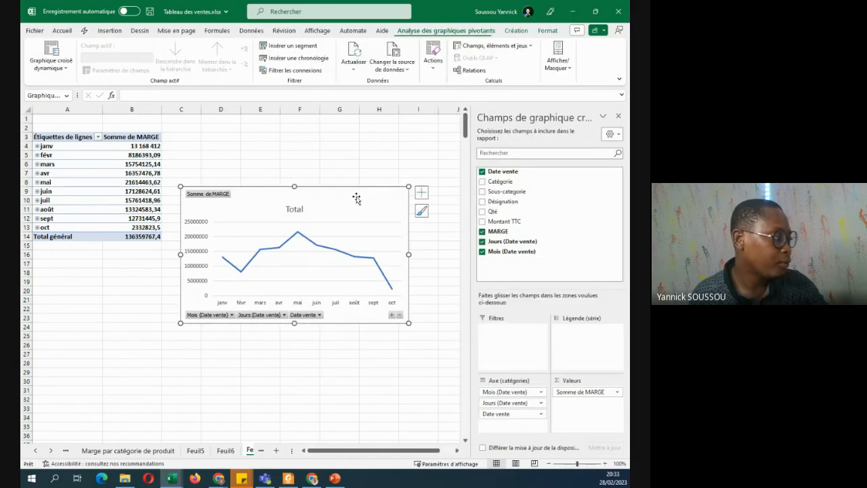
left_click_drag(358, 197, 357, 160)
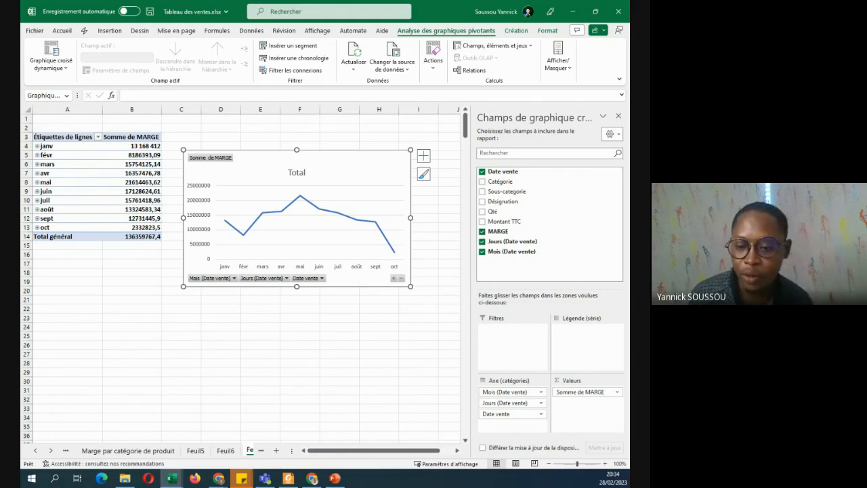
key("alt+Tab")
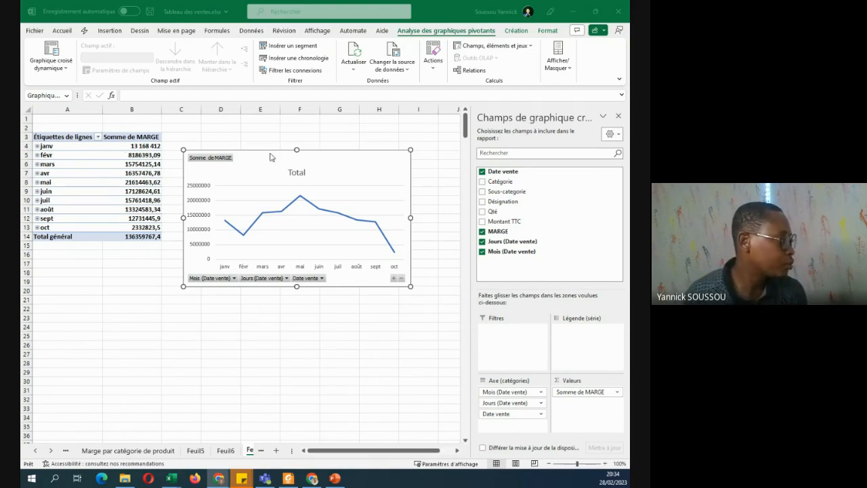
left_click(322, 160)
left_click_drag(323, 152, 322, 130)
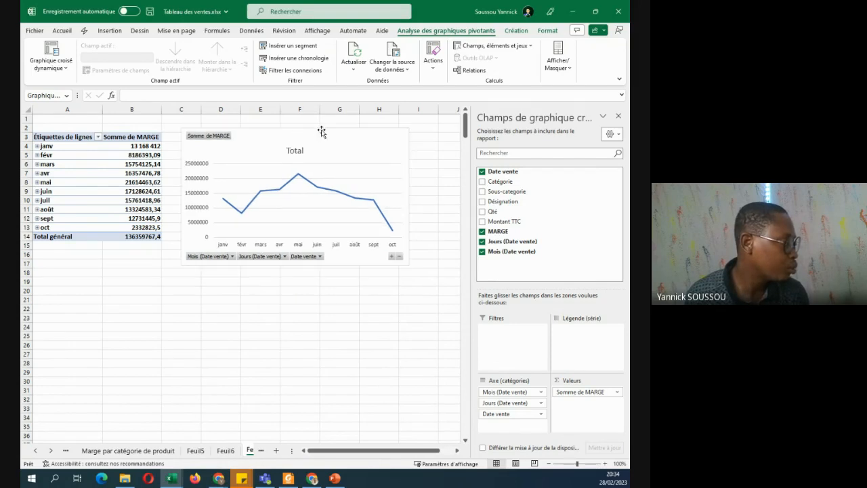
left_click(98, 137)
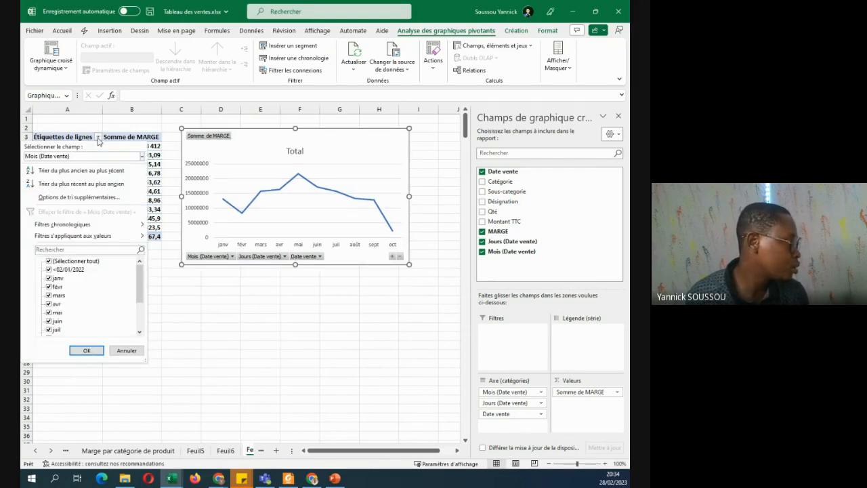
left_click(99, 139)
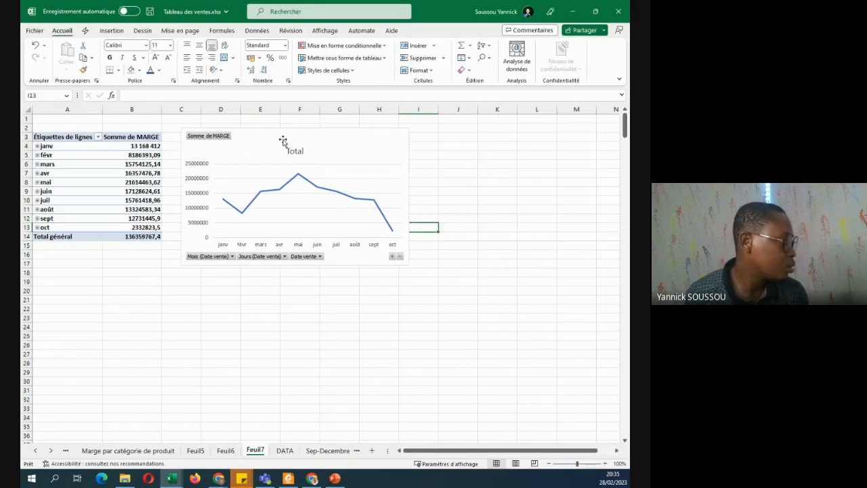
left_click_drag(282, 138, 320, 134)
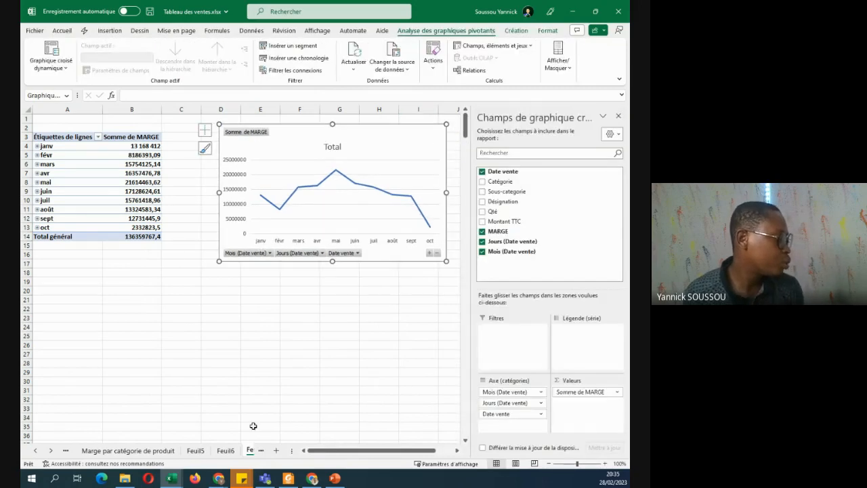
Insert a pivot table from the Tableau1 sales table on DATA into the existing sheet Feuil7 at cell A22.
right_click(44, 453)
left_click(41, 365)
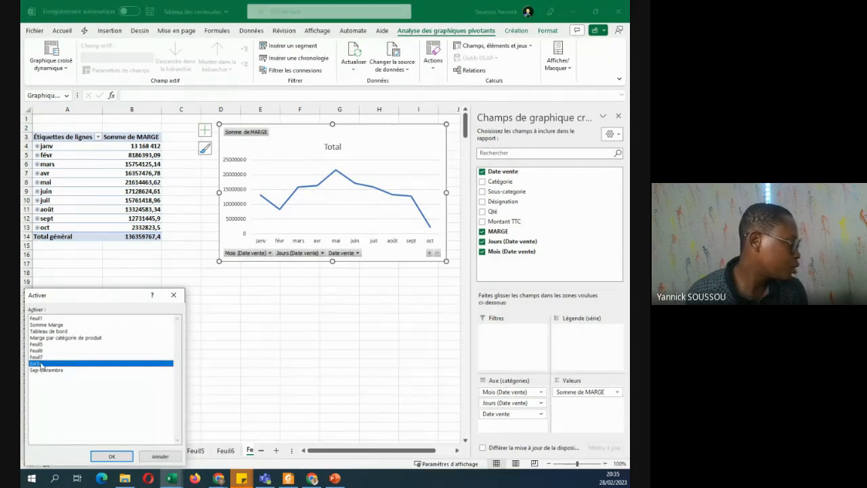
double_click(41, 364)
left_click(134, 244)
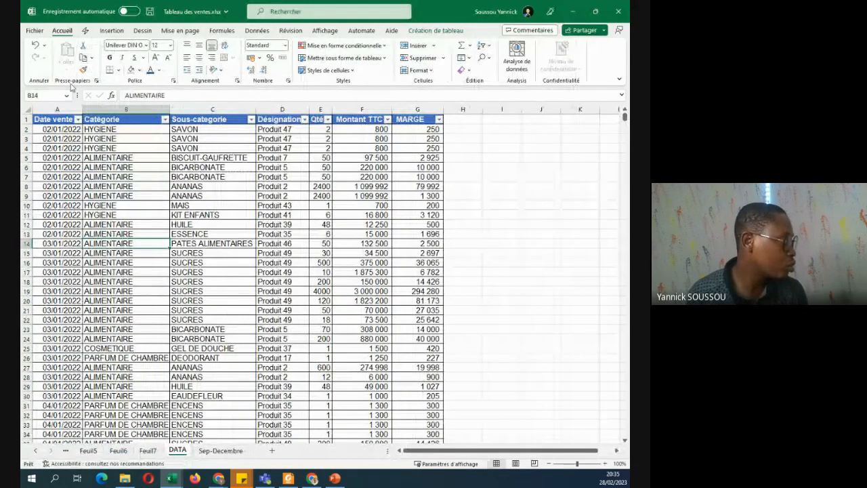
left_click(111, 30)
left_click(41, 52)
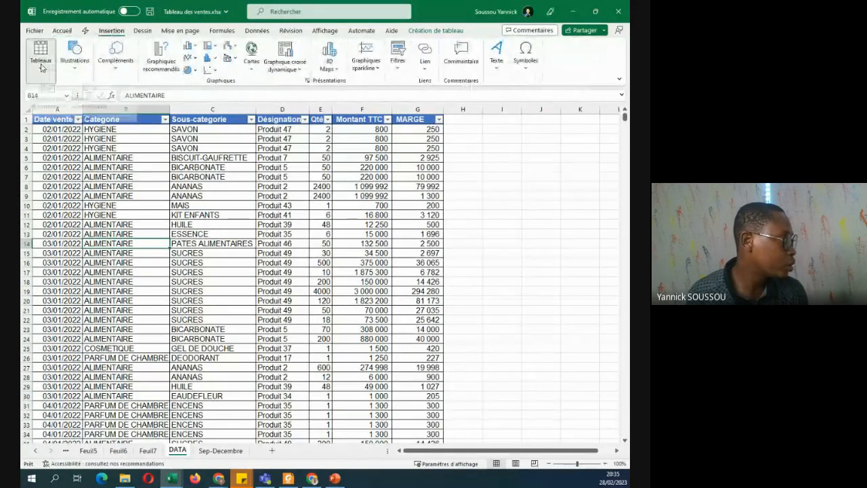
left_click(36, 101)
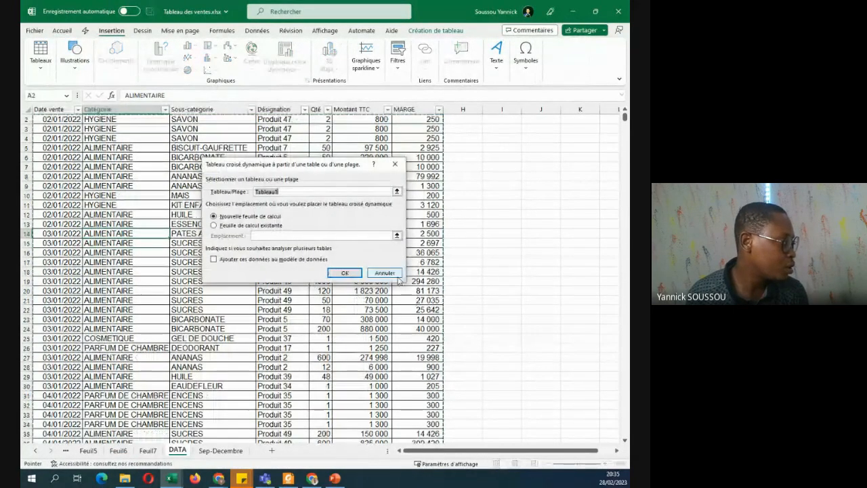
left_click(214, 225)
left_click(148, 451)
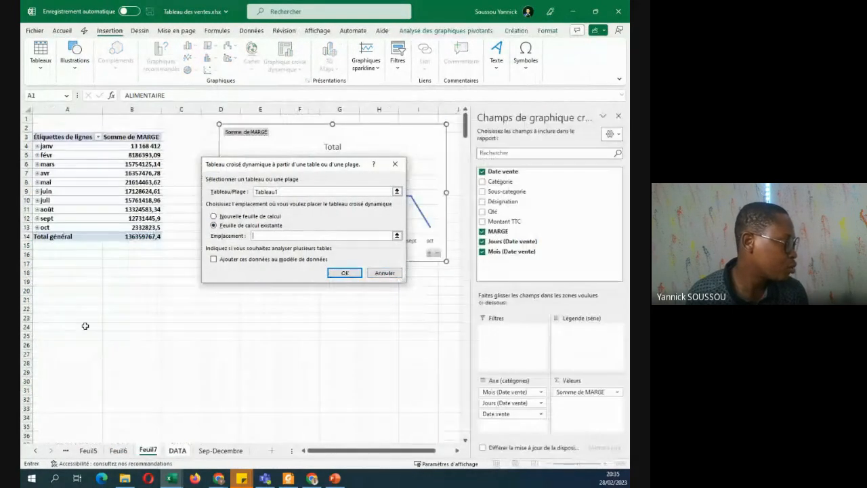
left_click(75, 308)
left_click(336, 274)
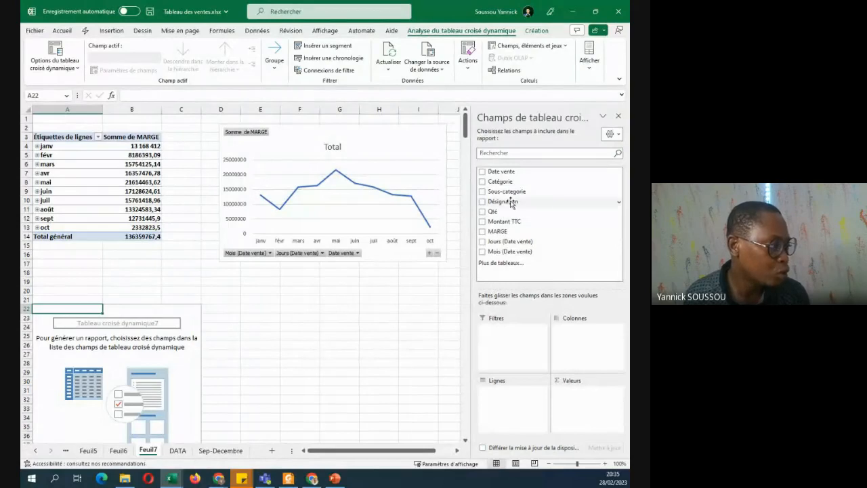
Build the pivot table at A22 with Désignation as rows and the sum of MARGE as values.
left_click_drag(510, 203, 499, 398)
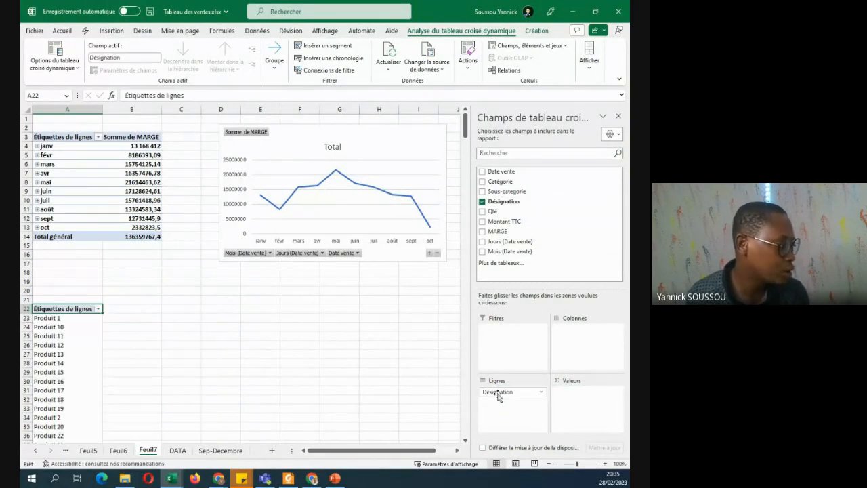
left_click_drag(493, 232, 577, 415)
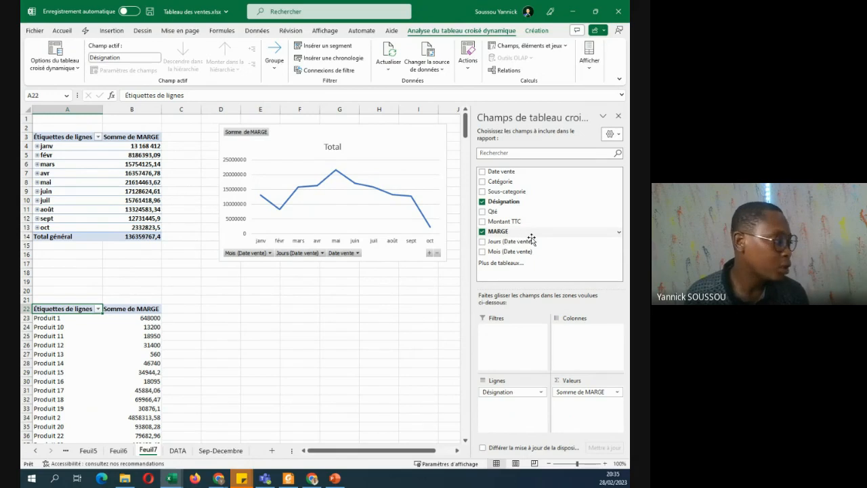
Look through the full list of products and their MARGE sums in the new pivot table.
scroll(366, 305, "down", 5)
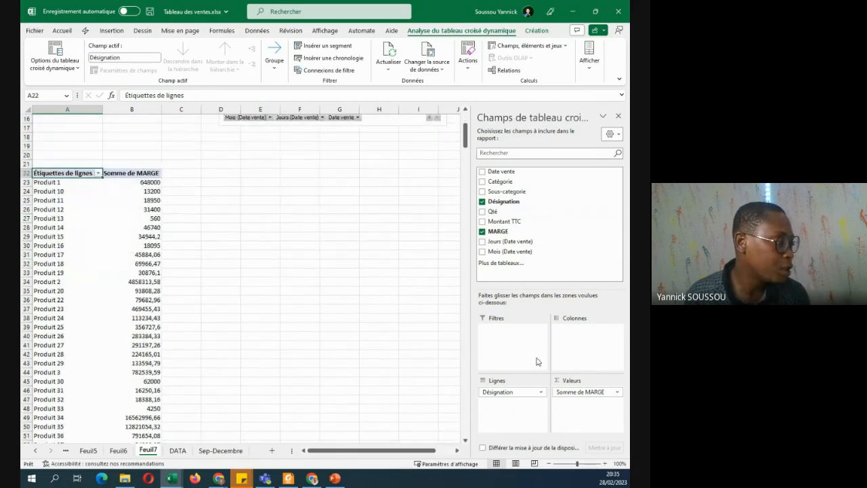
scroll(120, 203, "down", 7)
scroll(122, 221, "down", 7)
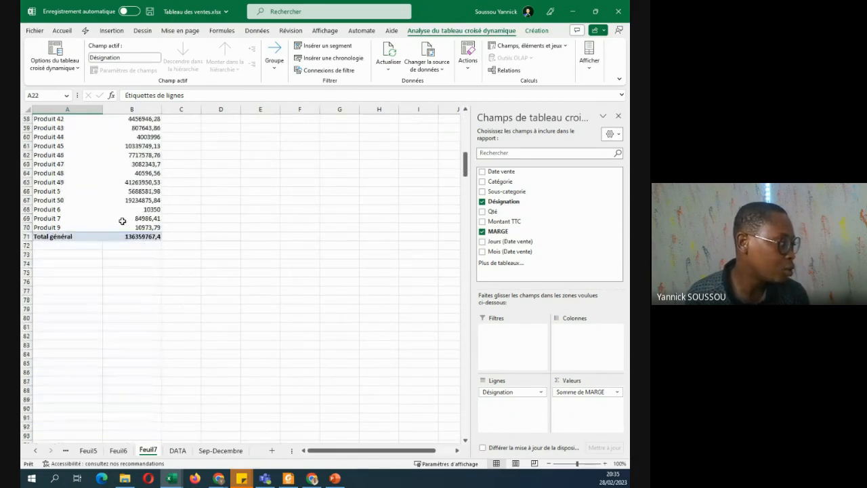
scroll(122, 221, "up", 16)
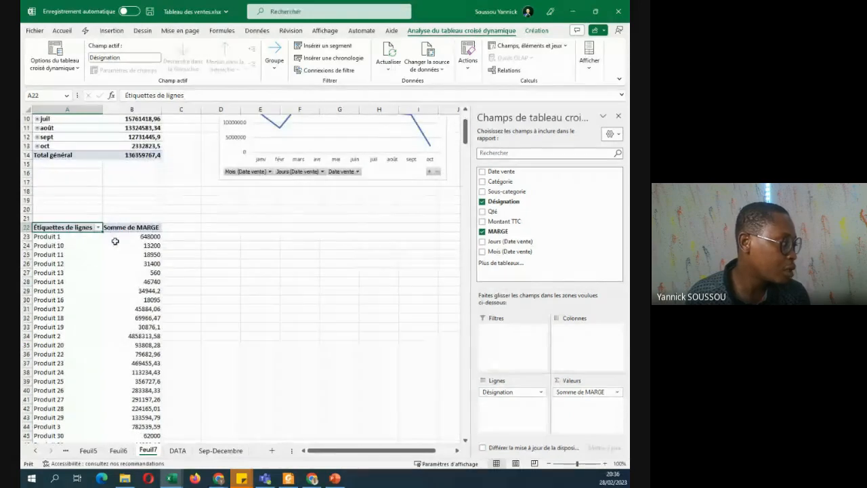
scroll(88, 266, "down", 7)
scroll(87, 267, "down", 7)
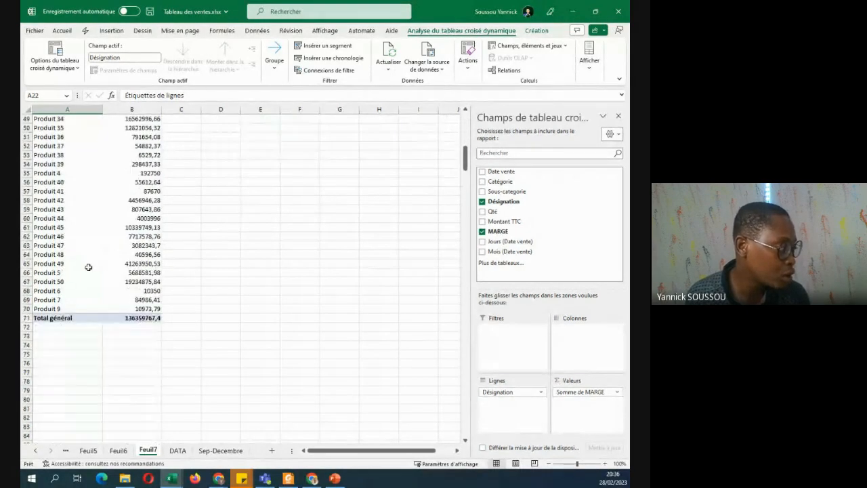
scroll(88, 267, "up", 8)
scroll(89, 267, "up", 6)
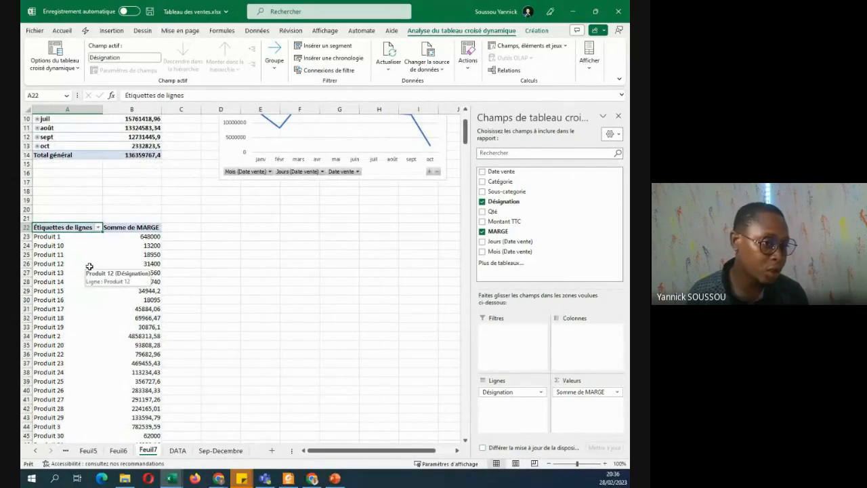
Filter the product pivot table by value to show the top (Haut) 10 Éléments by Somme de MARGE.
left_click(98, 229)
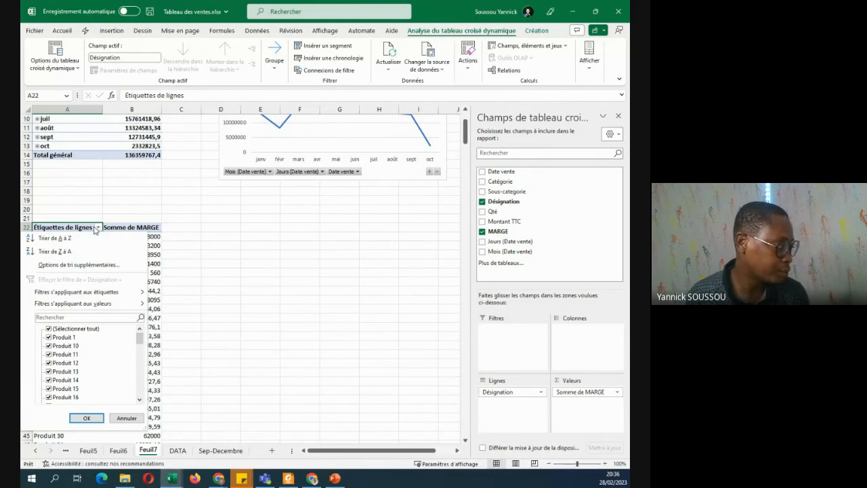
mouse_move(95, 304)
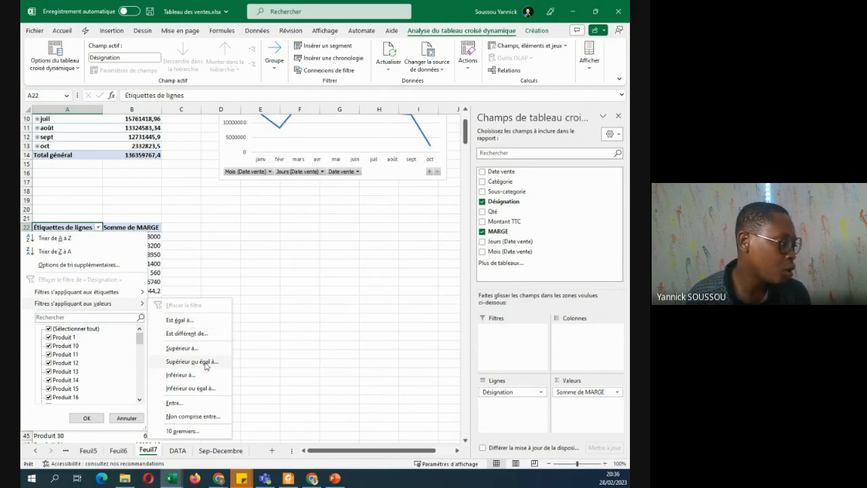
left_click(187, 434)
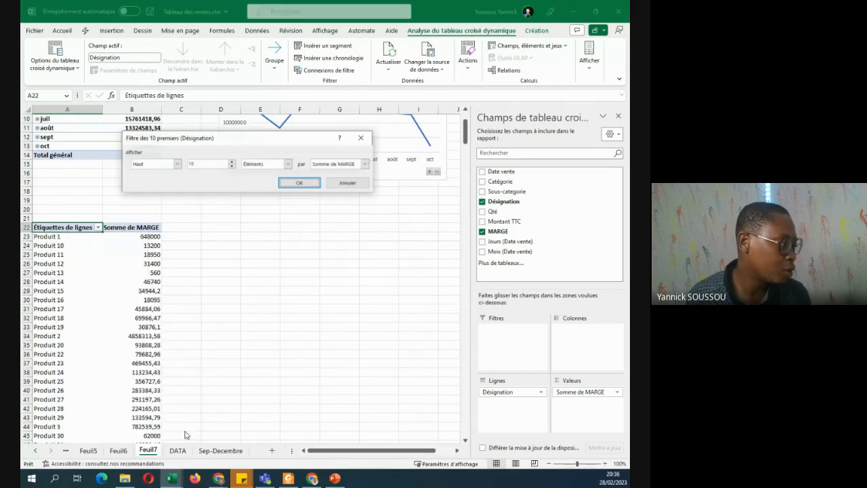
left_click_drag(259, 138, 330, 262)
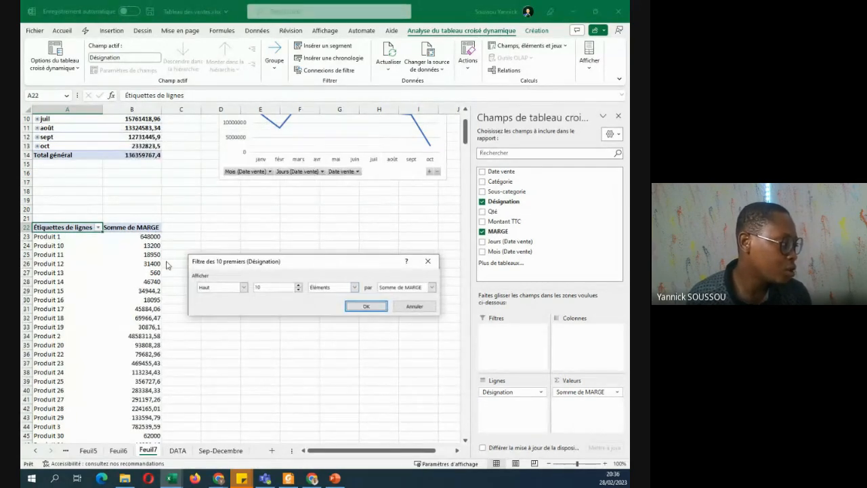
left_click(244, 288)
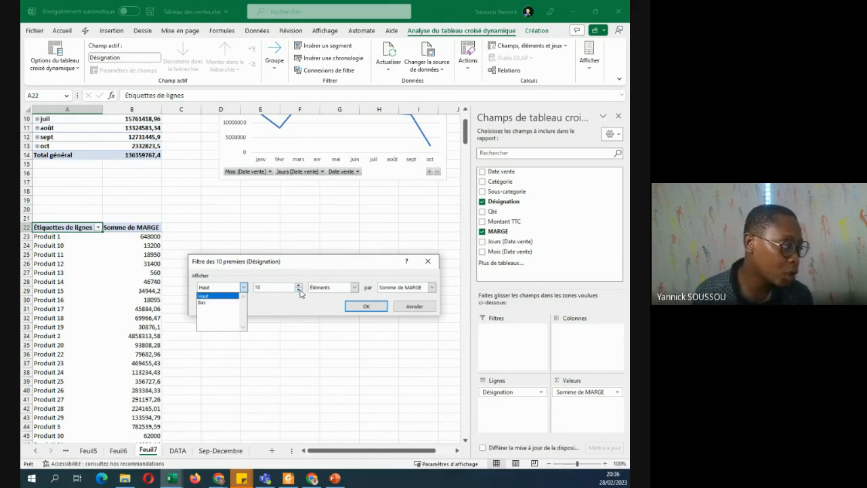
left_click(300, 290)
left_click(300, 290)
left_click(299, 290)
left_click(298, 286)
left_click(298, 286)
left_click(298, 286)
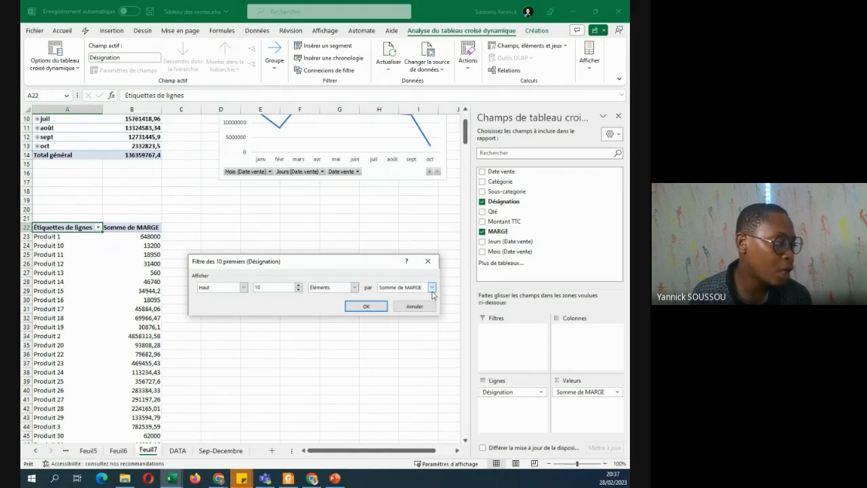
left_click(366, 307)
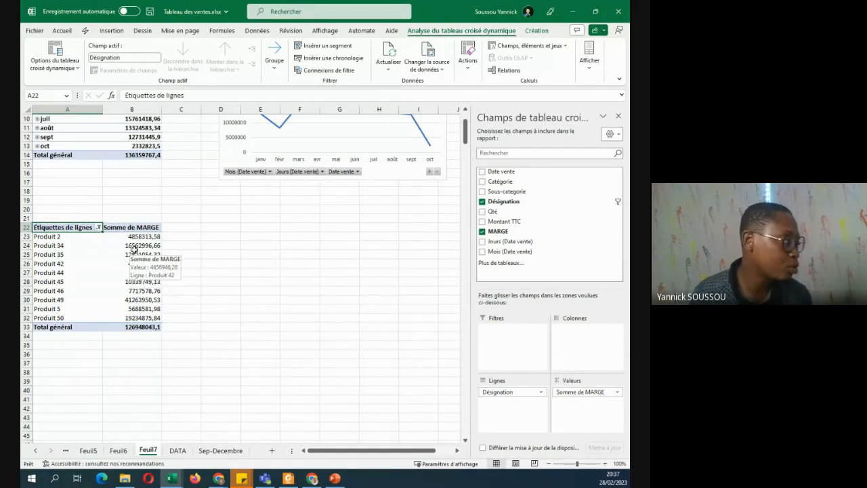
Sort the filtered products by Somme de MARGE from largest to smallest.
left_click(138, 239)
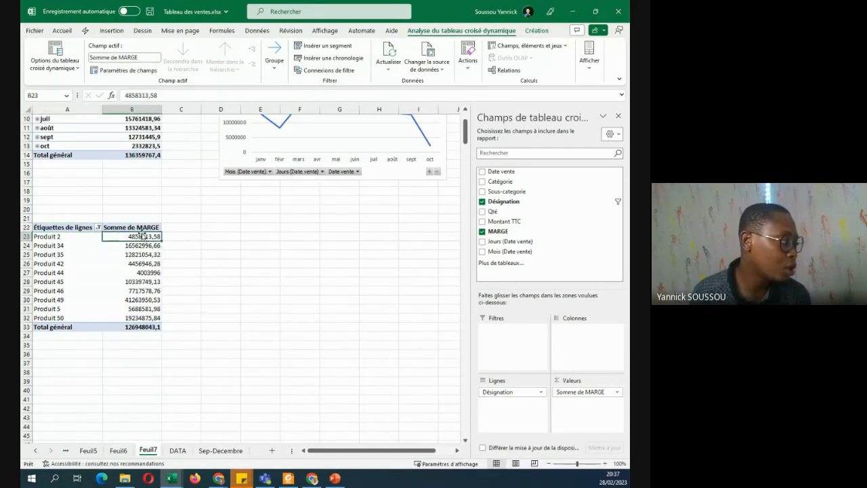
right_click(143, 239)
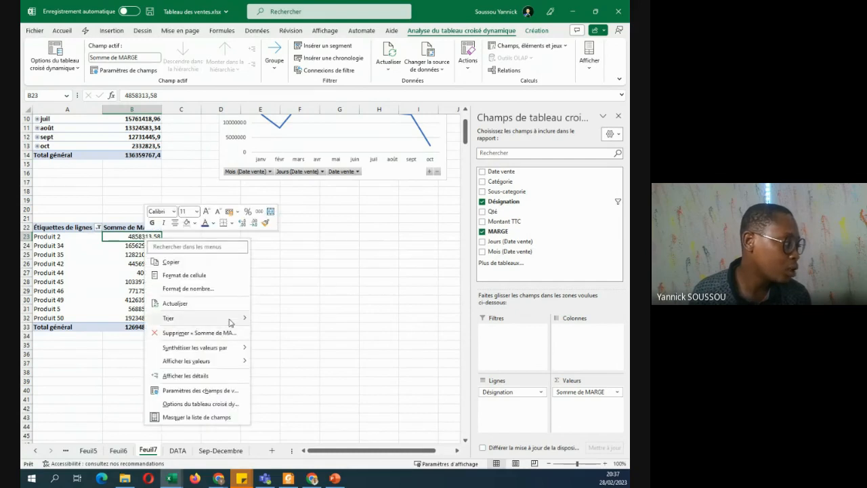
mouse_move(231, 320)
left_click(289, 333)
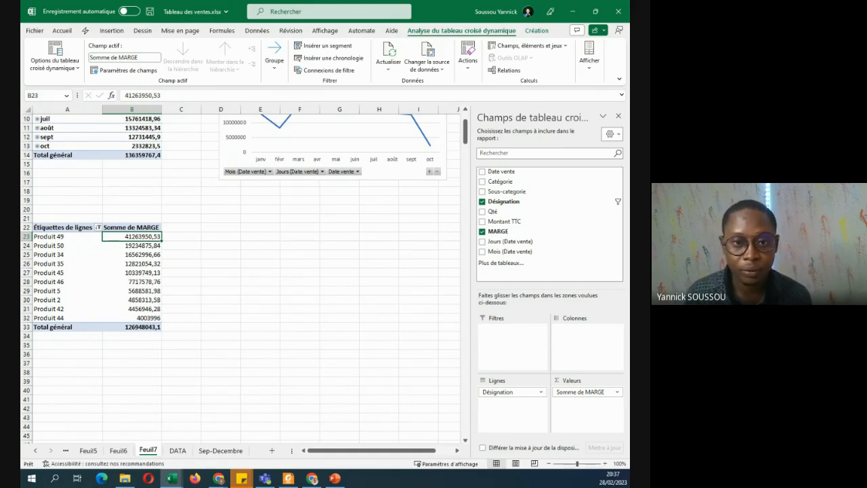
Go to the Tableau de bord sheet and close the pivot chart field list to show the whole dashboard.
key("alt+Tab")
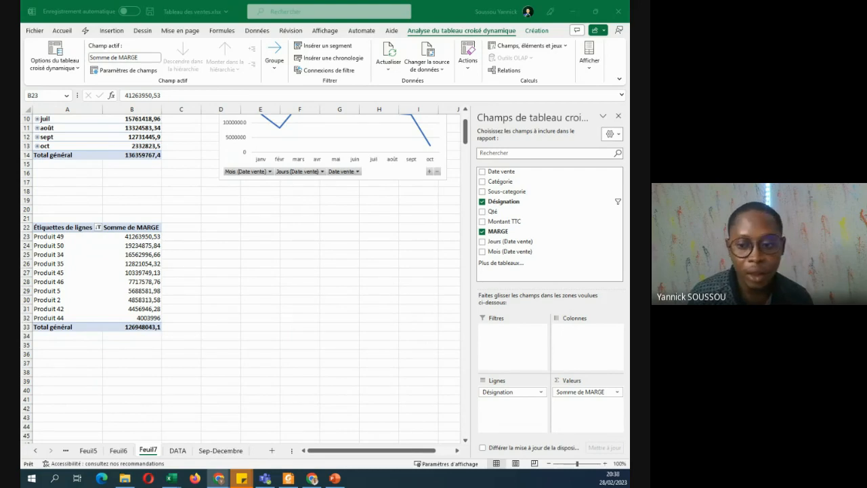
scroll(419, 316, "up", 3)
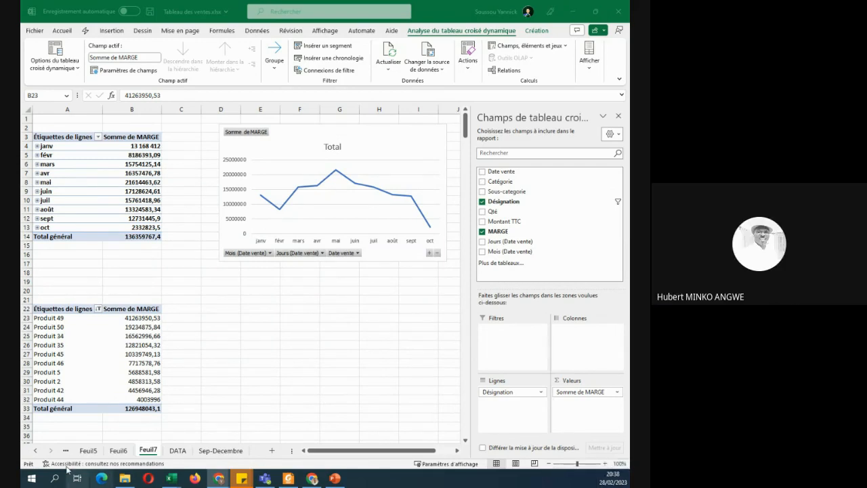
left_click(31, 452)
right_click(32, 452)
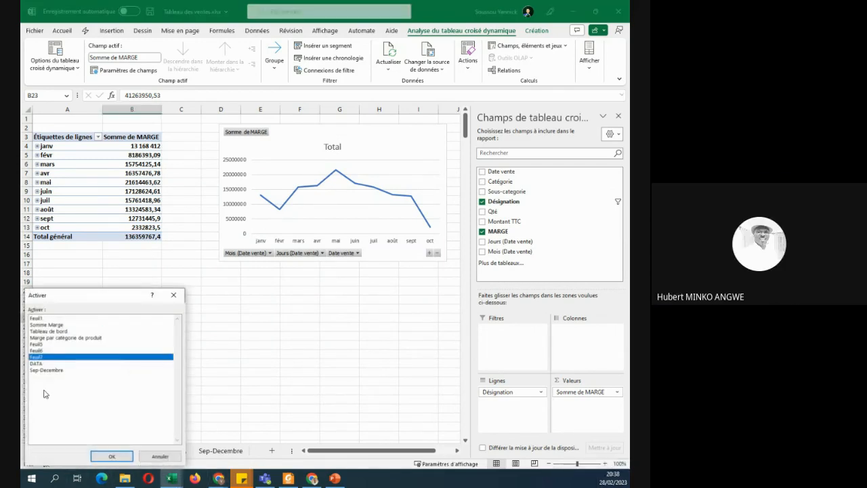
left_click(48, 332)
double_click(48, 332)
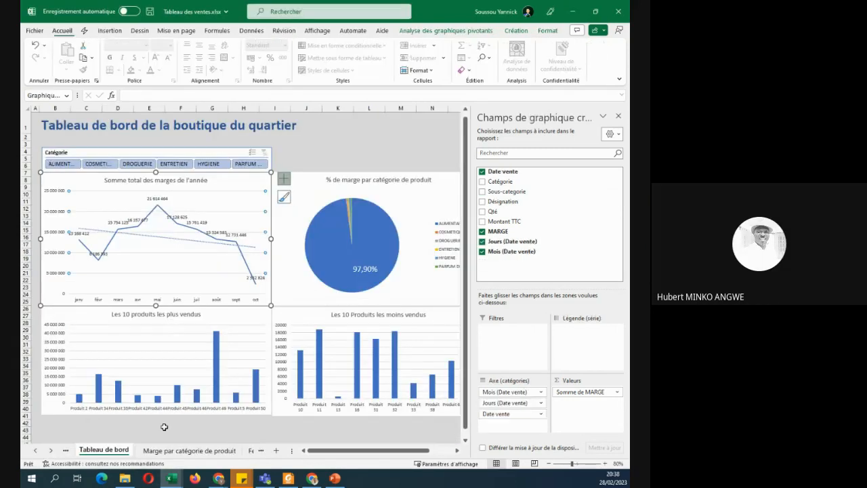
left_click(617, 118)
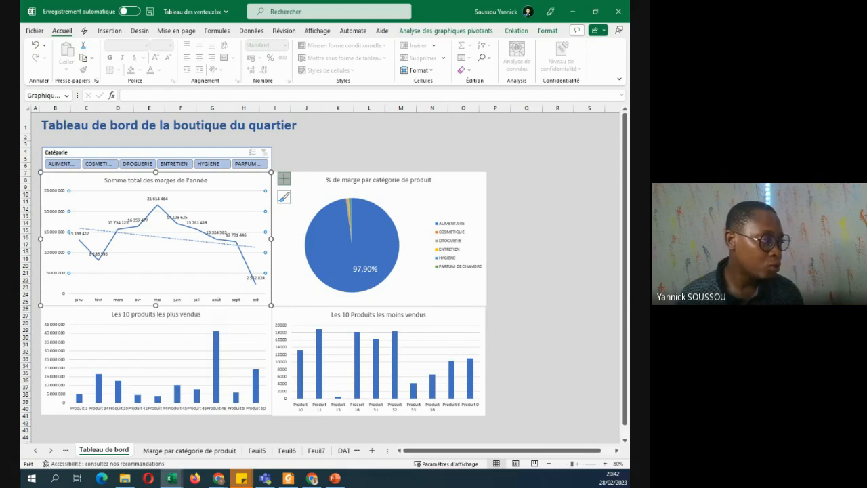
Review the pivot tables on Feuil5 and Feuil7 and the source sales columns, including MARGE, on the DATA sheet.
left_click(258, 451)
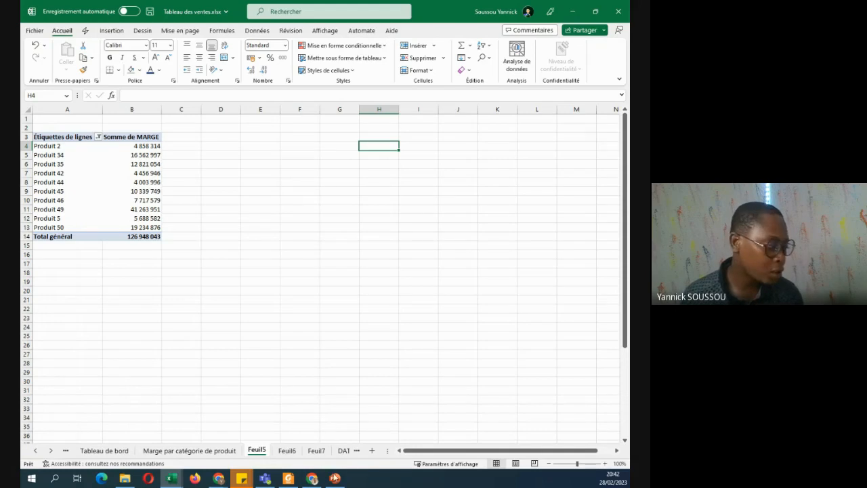
left_click(341, 450)
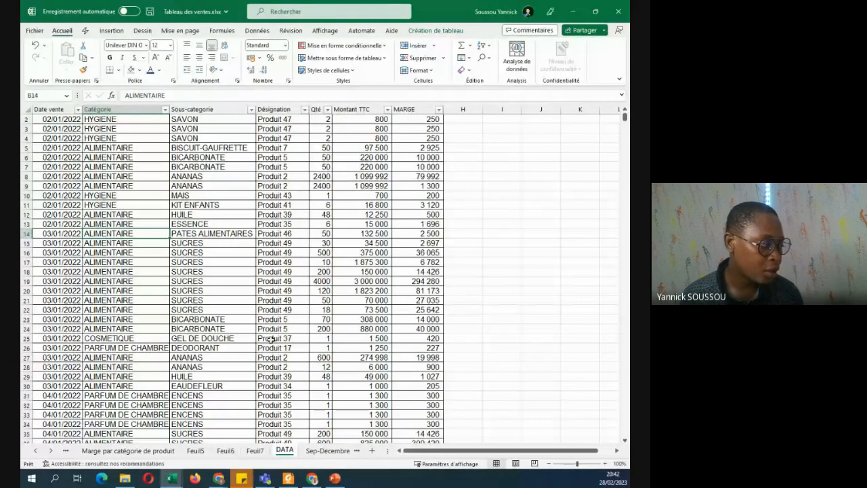
left_click(255, 451)
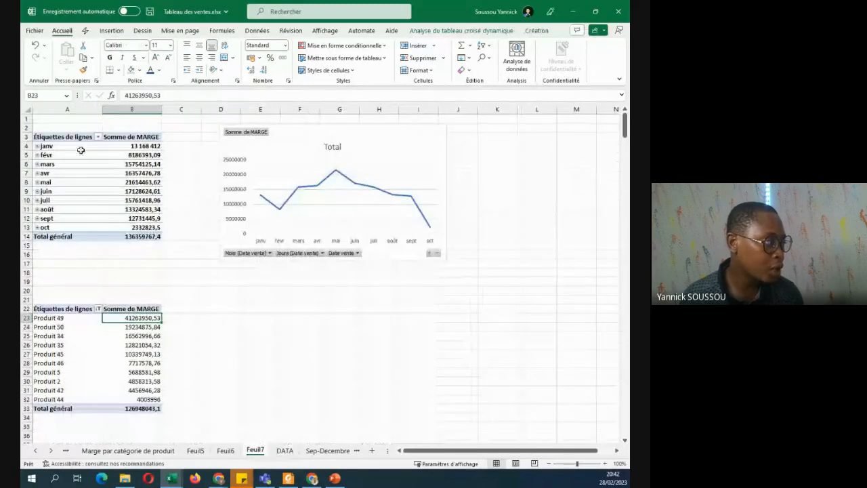
left_click(288, 451)
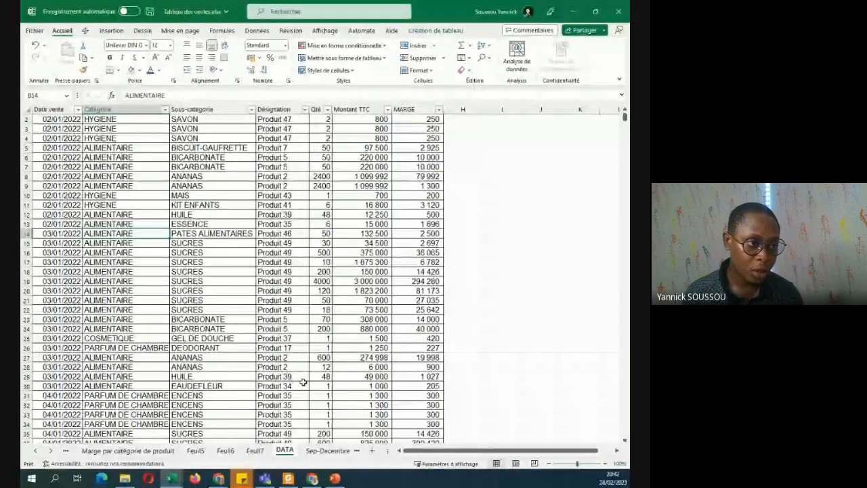
left_click(431, 196)
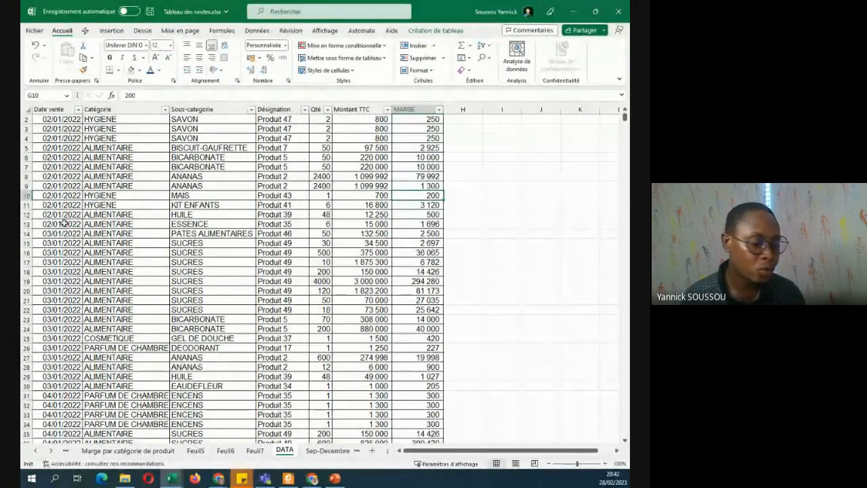
Return to the Tableau de bord sheet and deselect the line chart by selecting empty cell O4.
right_click(88, 449)
right_click(37, 450)
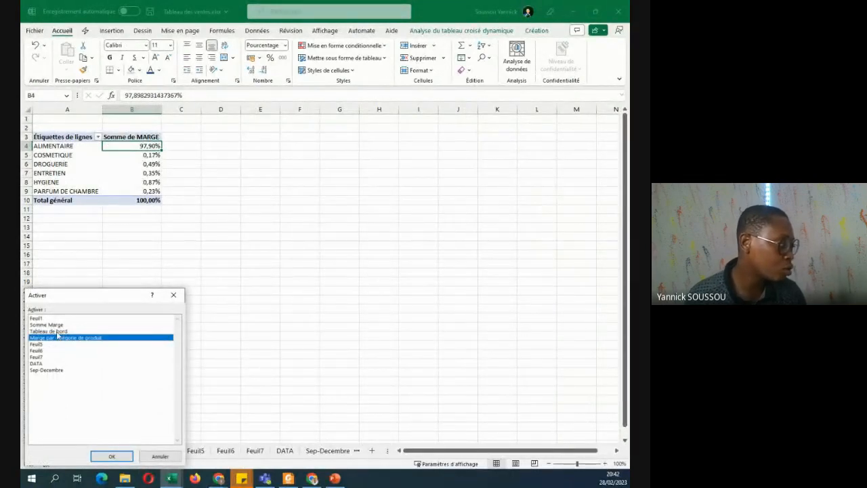
double_click(48, 330)
left_click(98, 444)
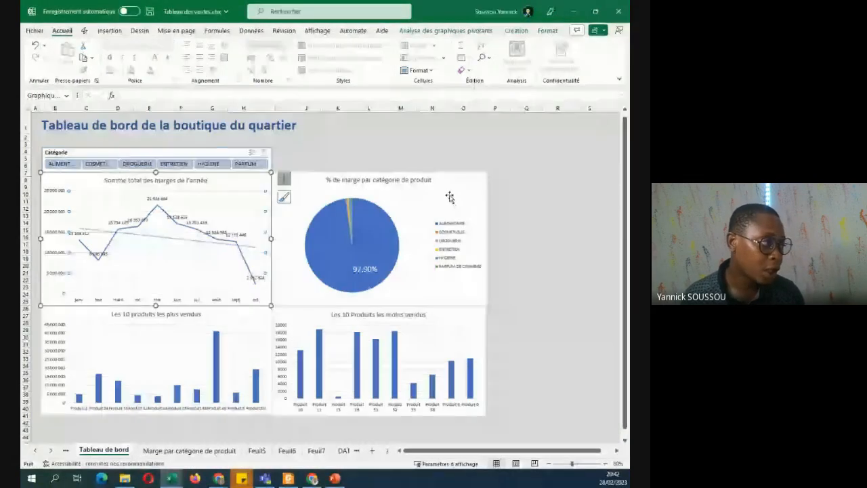
left_click(468, 152)
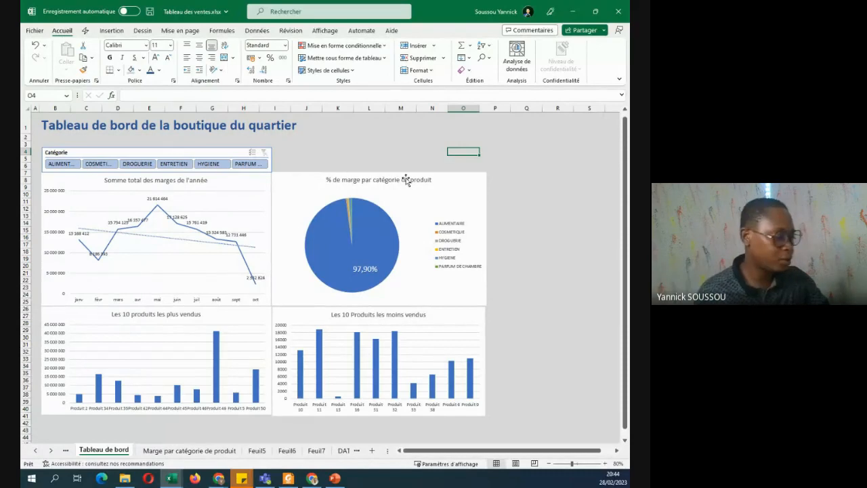
Create a new blank workbook for the sales example.
key("ctrl+n")
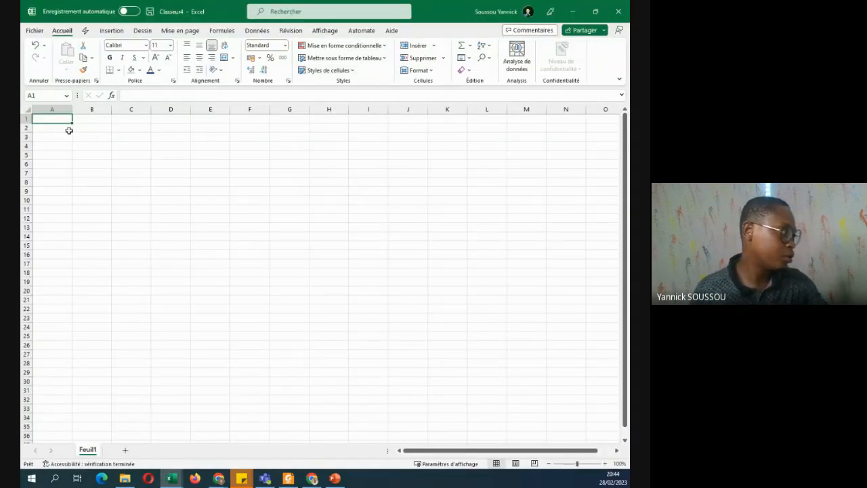
left_click(67, 129)
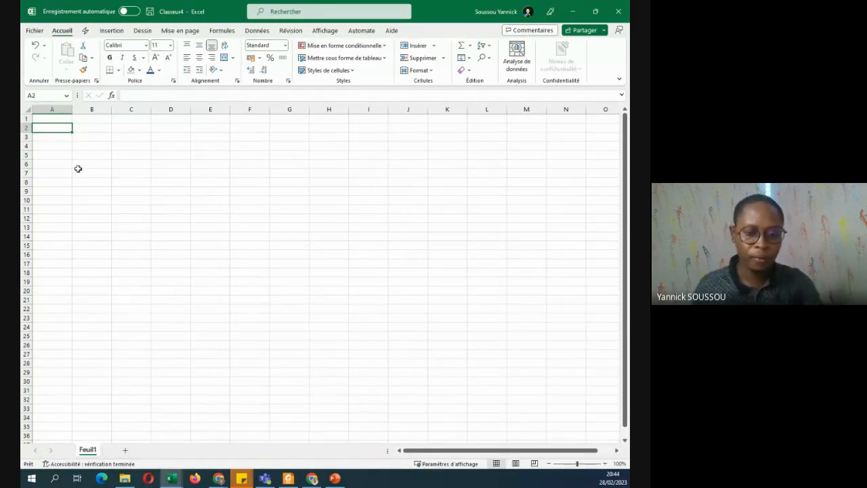
left_click(247, 121)
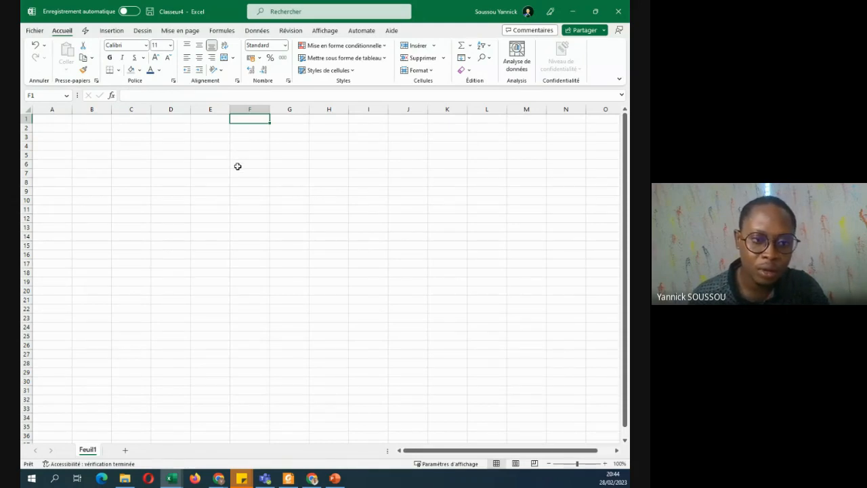
List the products Chocolat, Pommade and Savon in cells F2 to F4.
left_click(248, 129)
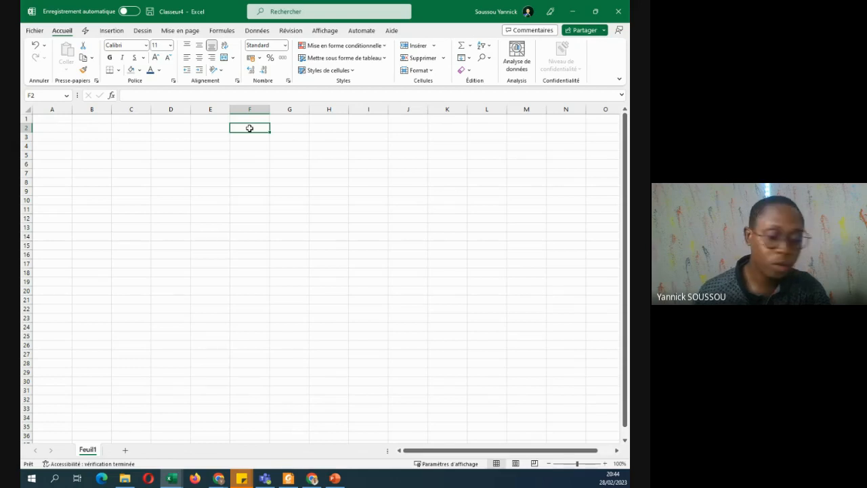
type("Ch")
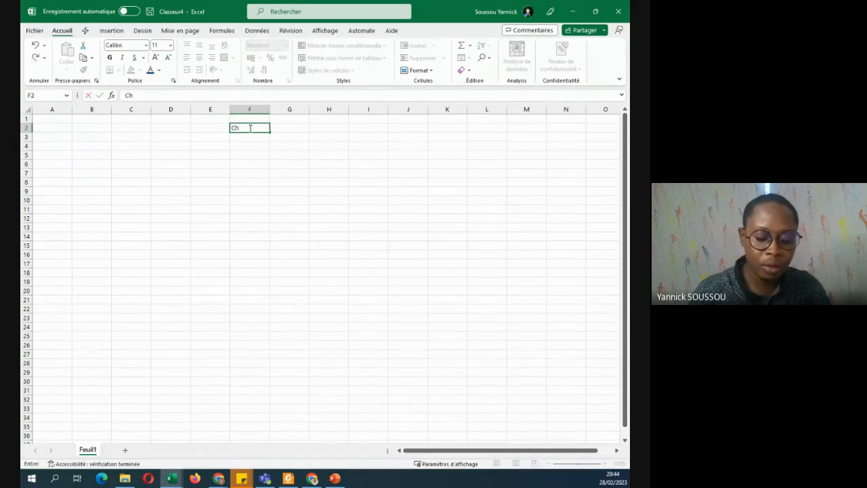
type("ocolo")
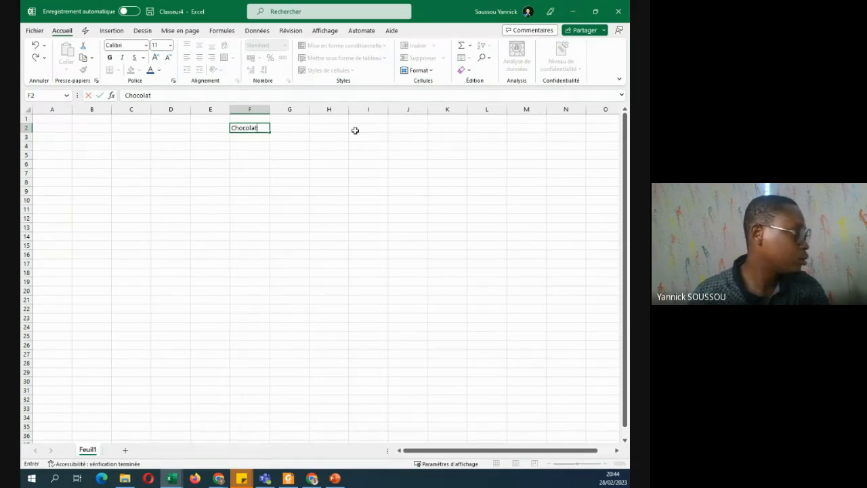
key("Return")
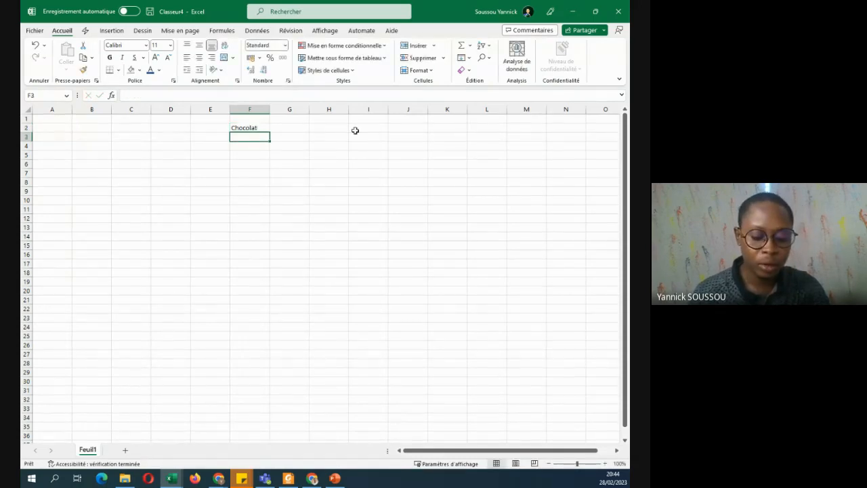
type("Po")
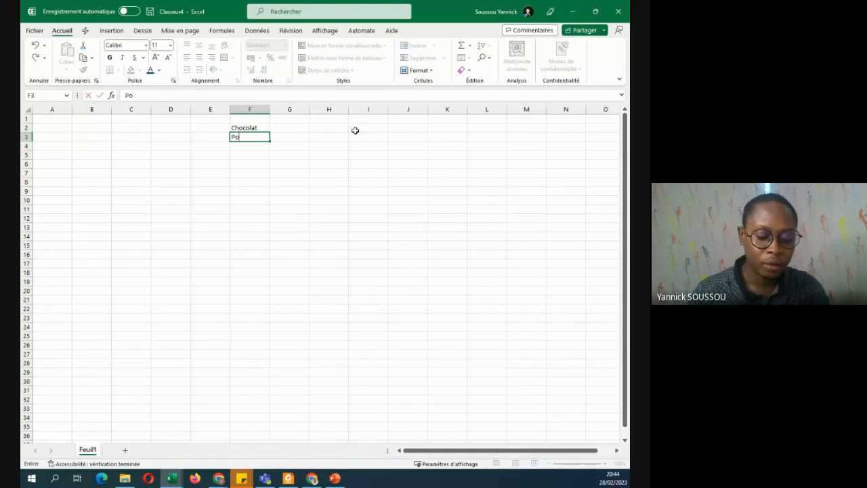
type("mmade")
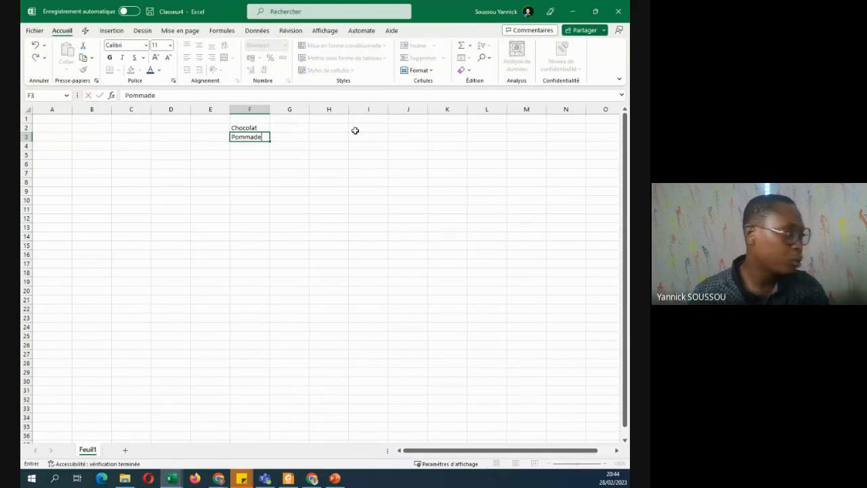
key("Return")
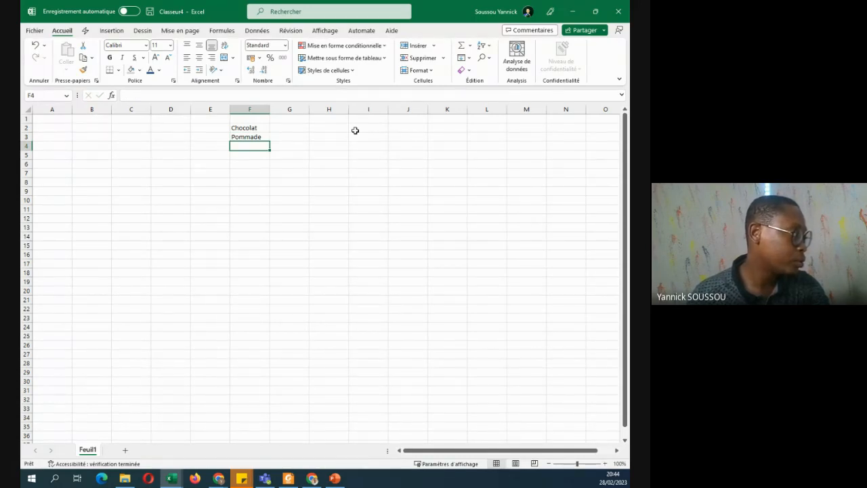
type("Savo")
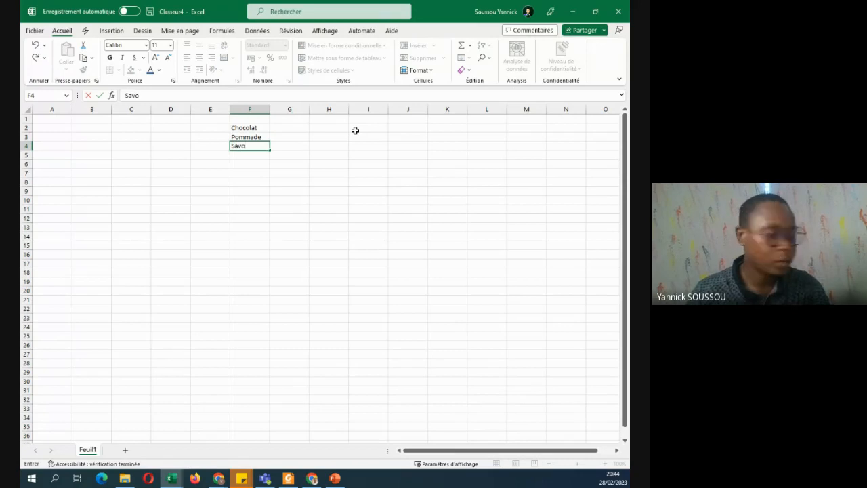
type("n")
key("Return")
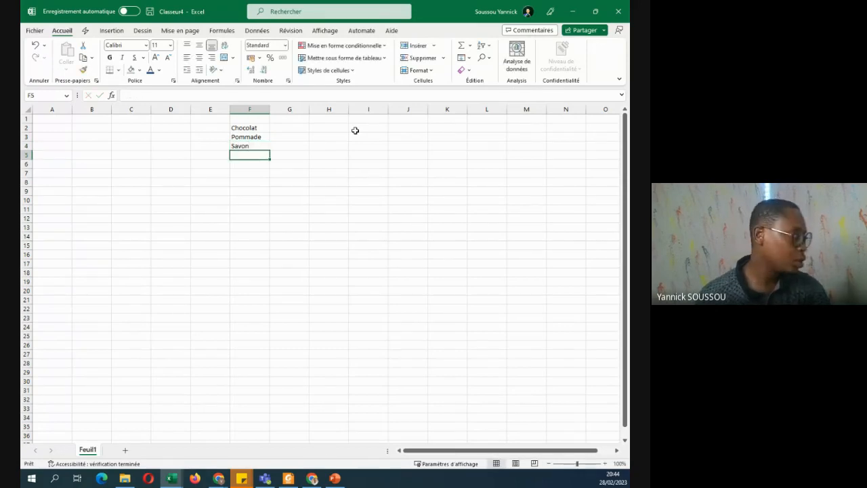
left_click(255, 128)
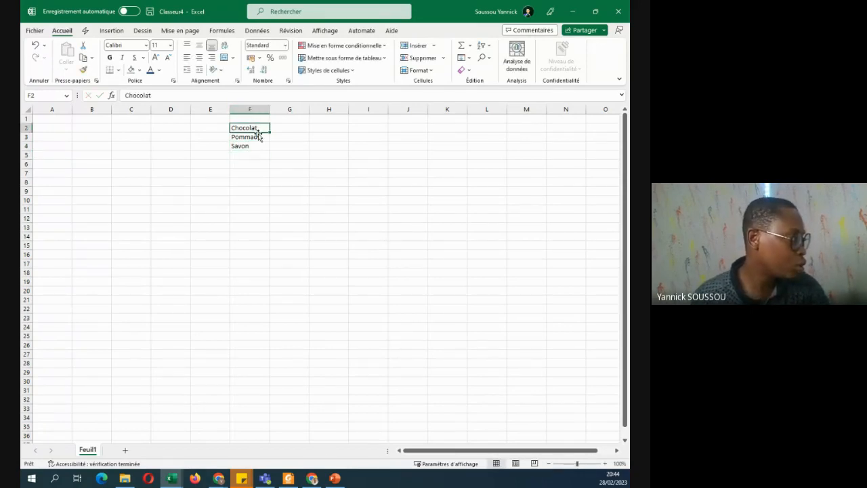
left_click(248, 146)
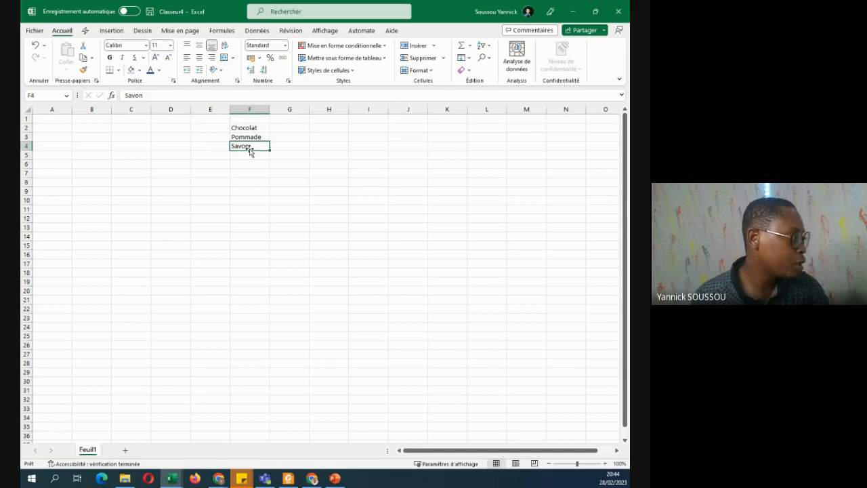
Enter the column headers Date de vente, Produit and Total in cells A6 to C6.
left_click(61, 164)
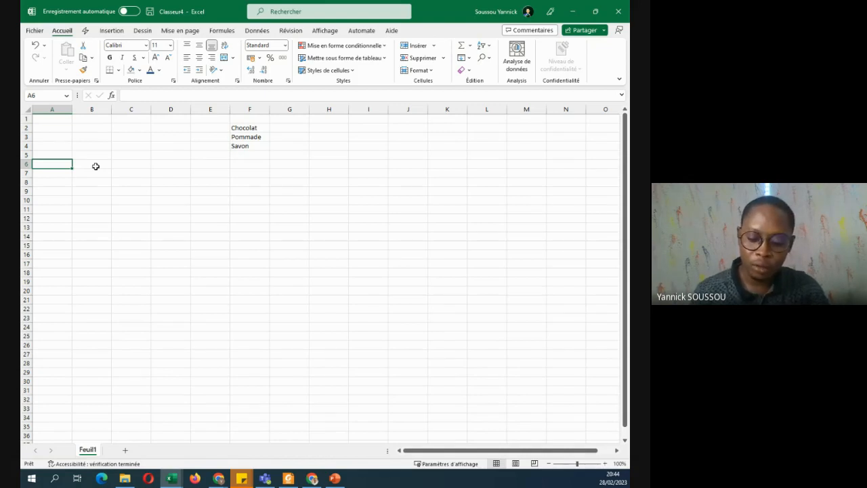
type("Date")
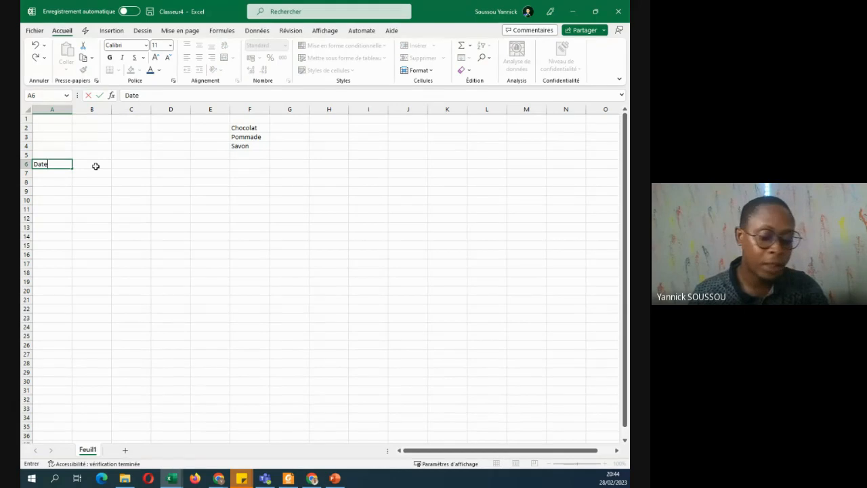
type(" de vente")
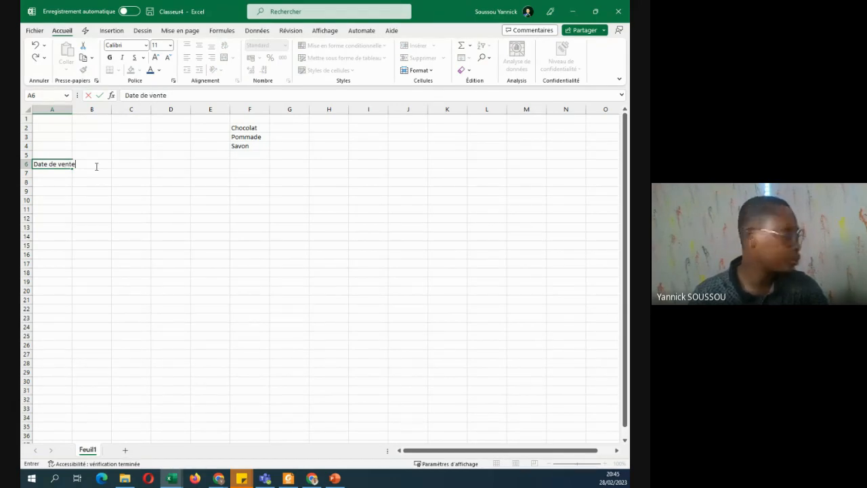
left_click(96, 169)
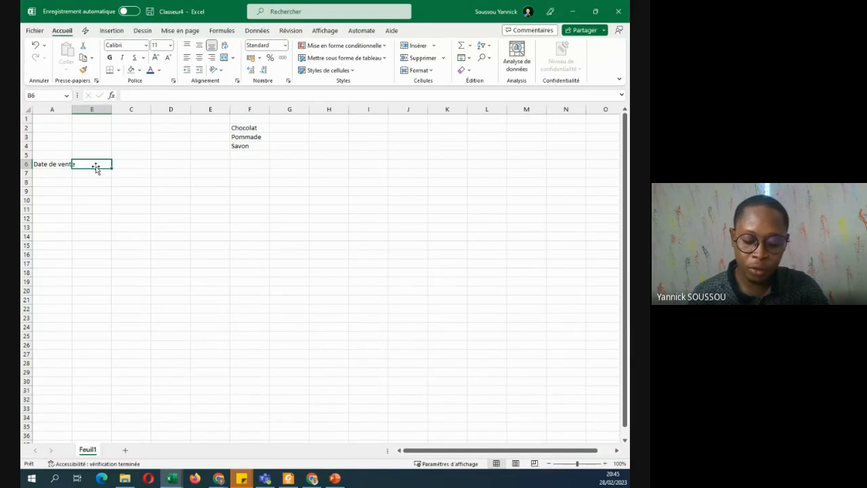
type("P")
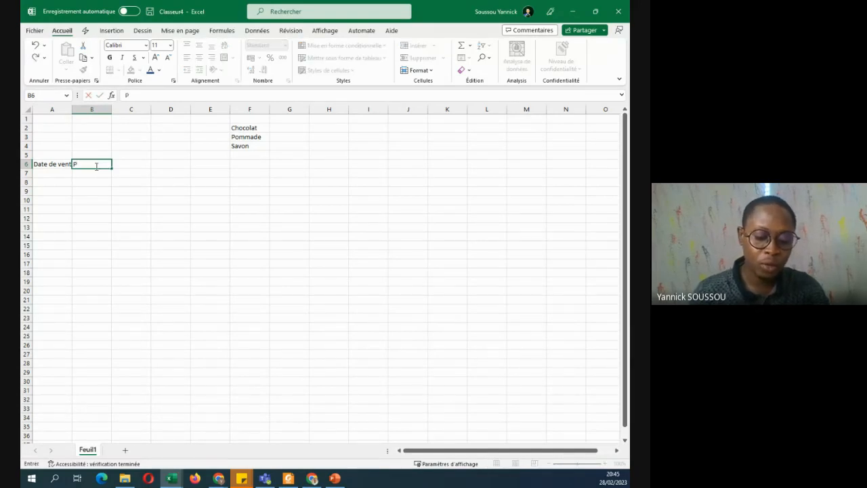
type("roduit")
key("Tab")
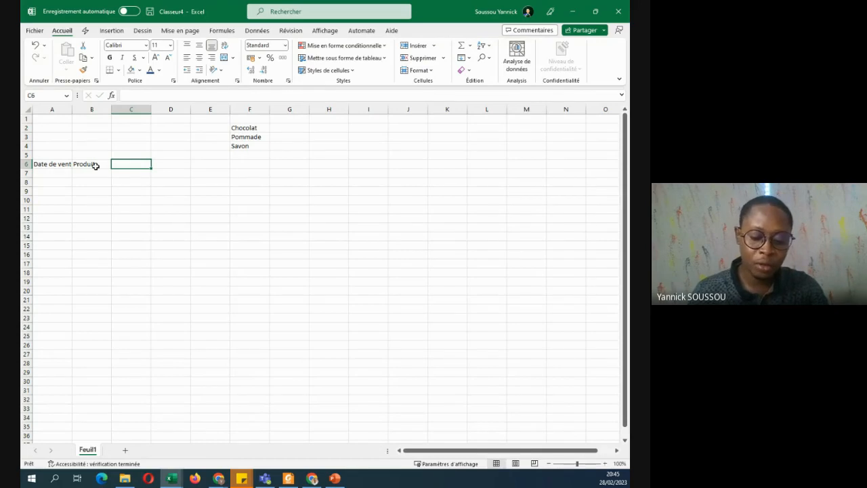
type("Total*")
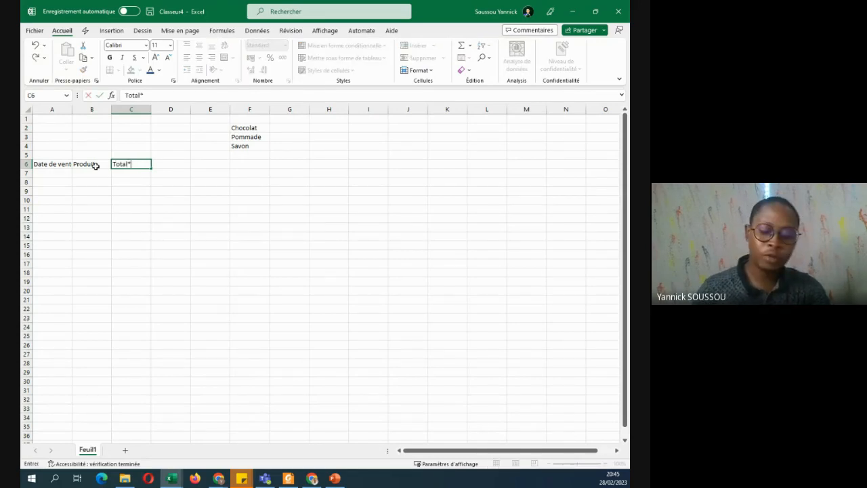
key("Return")
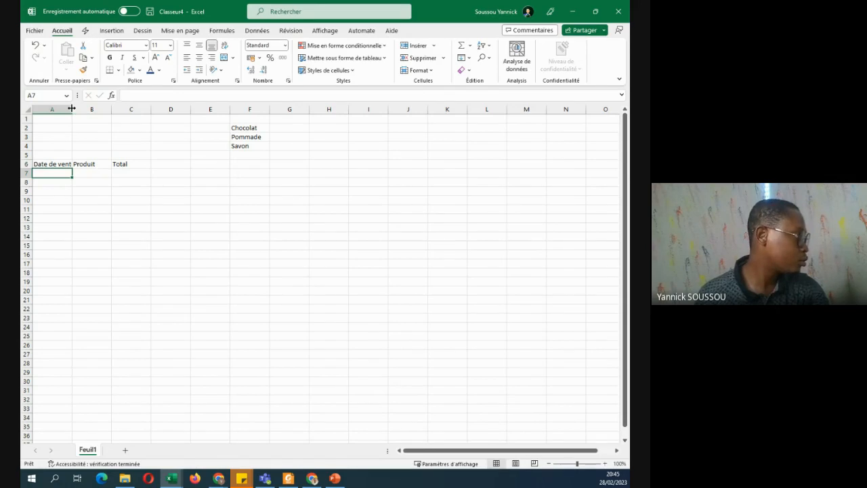
Fit column A to its Date de vente header and widen the Produit column to nearly twice its original width.
double_click(71, 108)
double_click(116, 109)
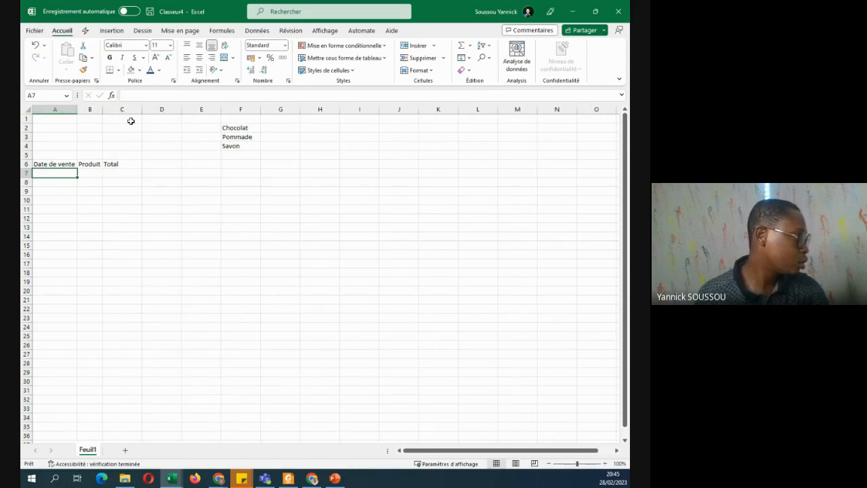
left_click_drag(103, 109, 148, 110)
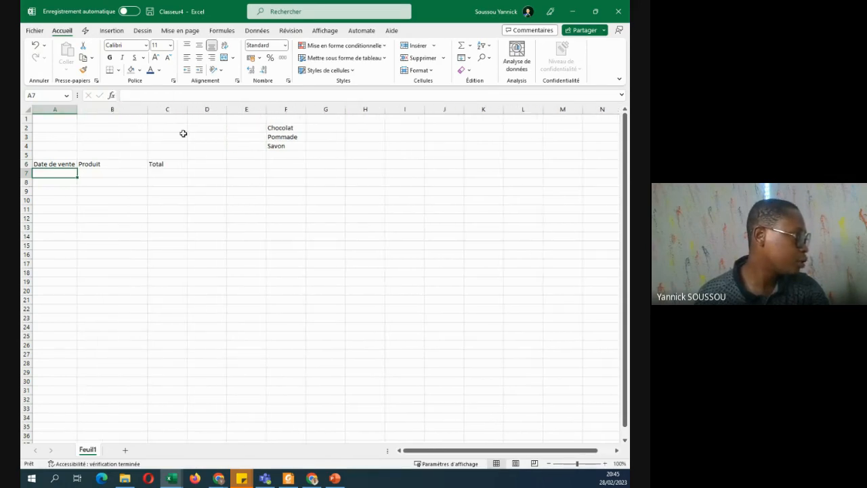
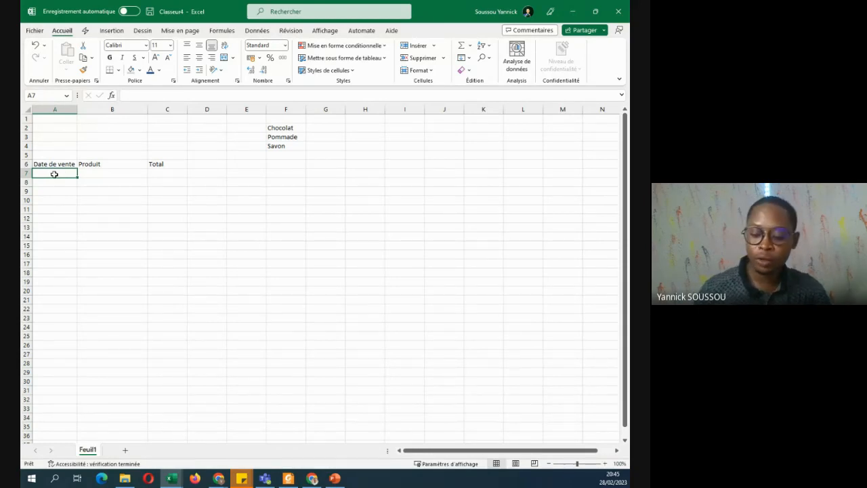
Enter 01/01/2022 in A7 and fill the daily date series down to 31/01/2022 in A37.
type("01/01/2")
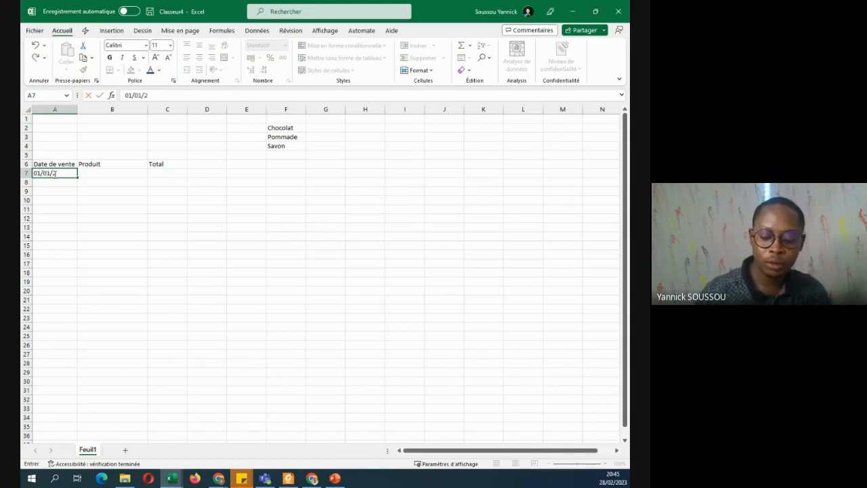
type("022")
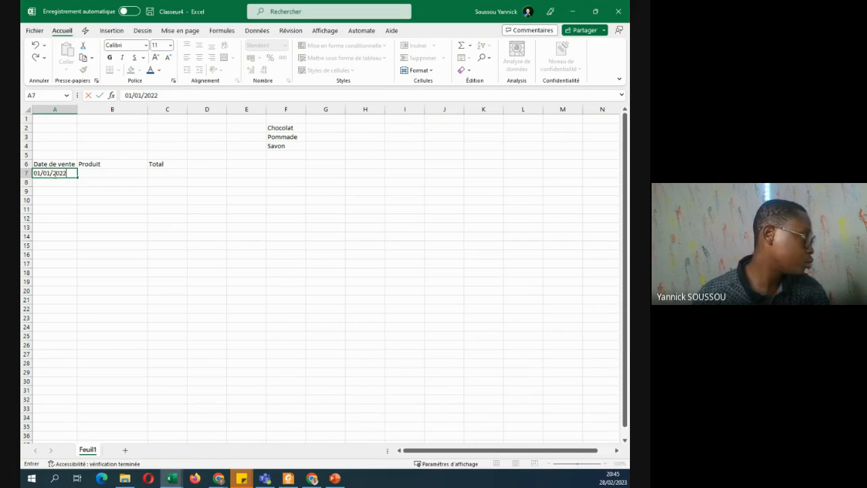
key("Return")
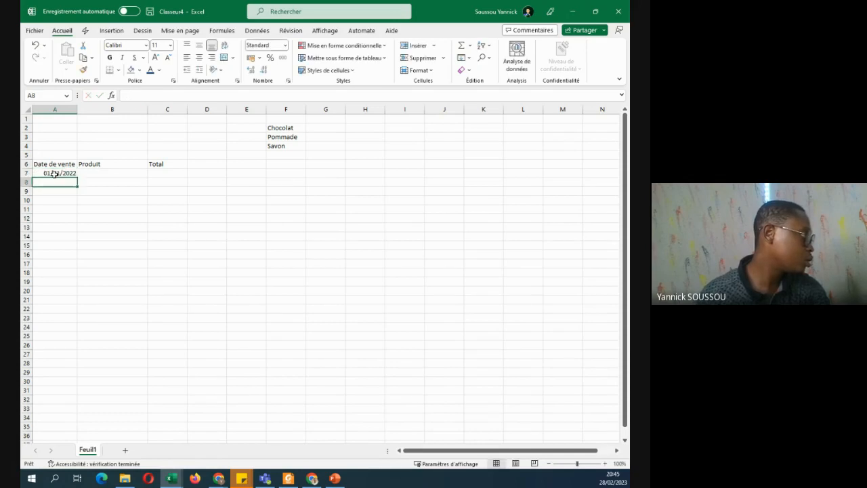
left_click(67, 173)
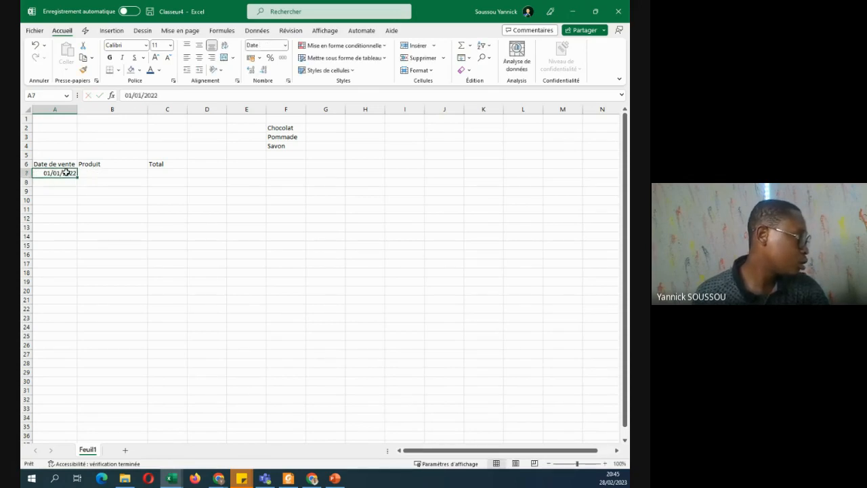
left_click_drag(78, 176, 42, 379)
scroll(101, 333, "up", 3)
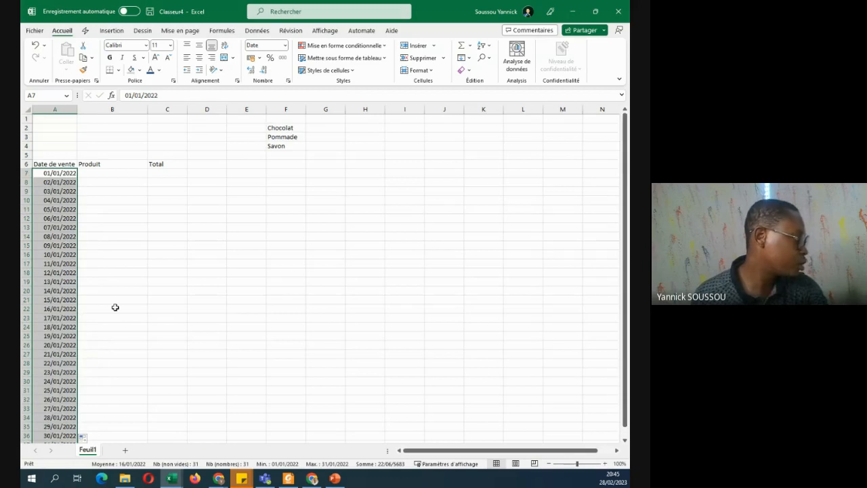
Copy Chocolat from F2 into B7 and fill it down the Produit column to the 31/01/2022 row.
left_click(281, 130)
key("ctrl+c")
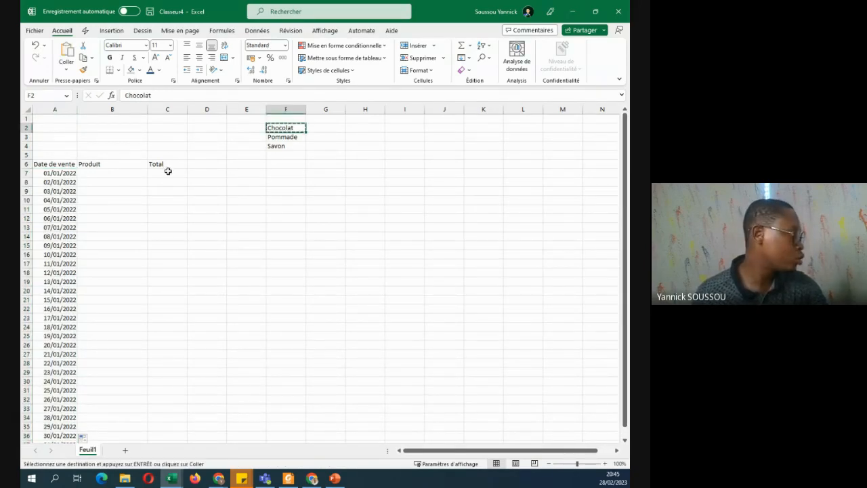
left_click(109, 173)
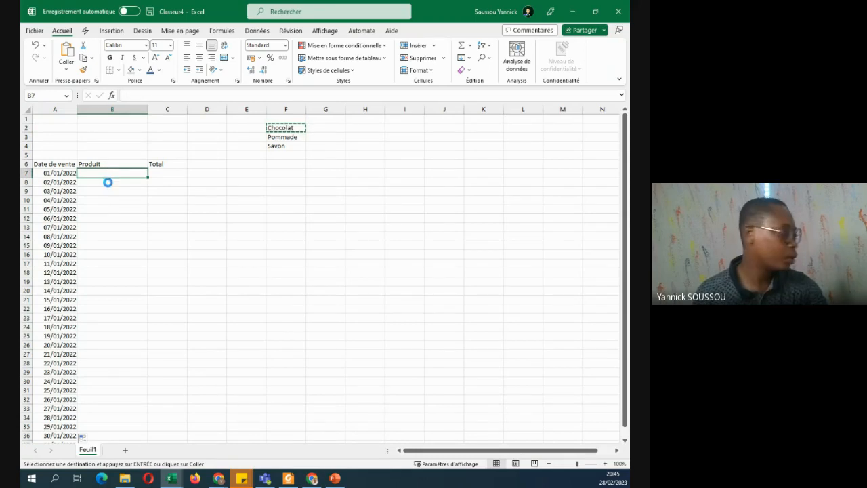
key("ctrl+v")
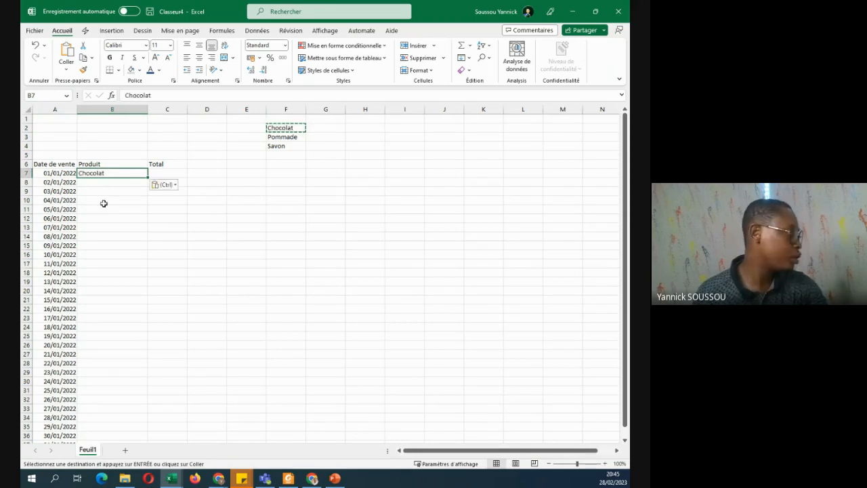
double_click(148, 178)
scroll(109, 316, "down", 11)
scroll(109, 315, "up", 11)
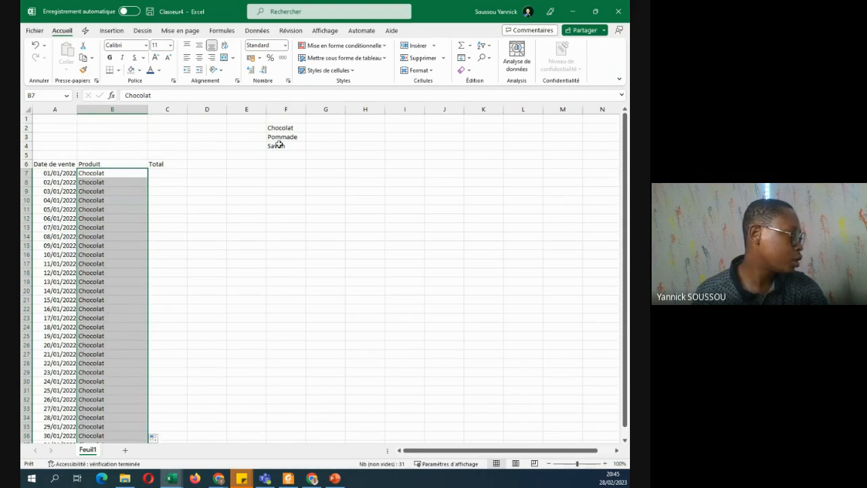
scroll(136, 267, "down", 6)
scroll(136, 267, "up", 5)
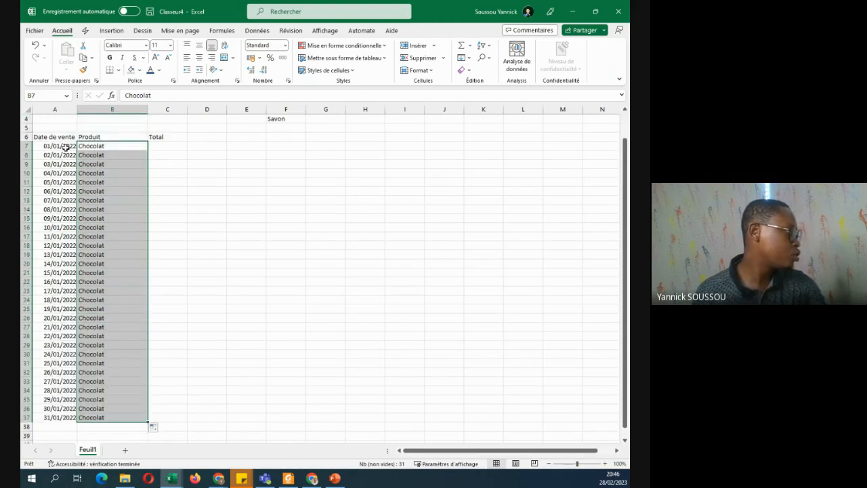
Copy the January dates in A7:A37 and paste them directly below, starting at A38.
left_click(66, 146)
left_click_drag(66, 146, 47, 415)
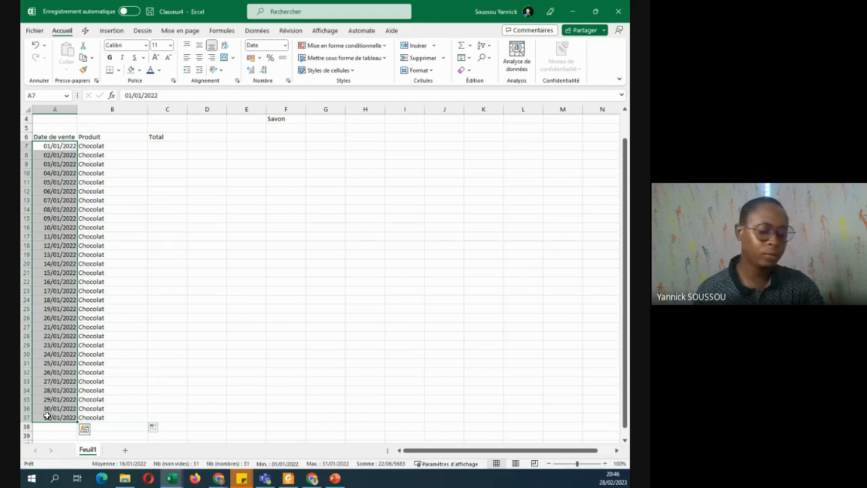
key("ctrl+c")
scroll(47, 411, "down", 8)
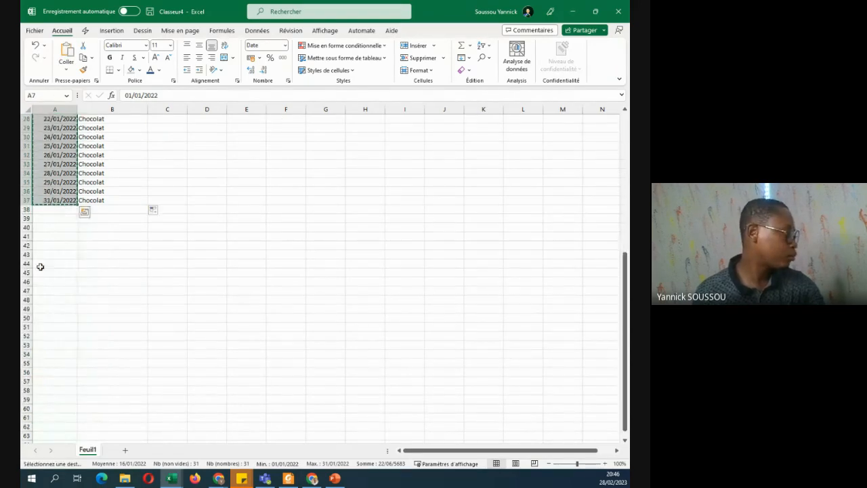
left_click(53, 211)
key("ctrl+v")
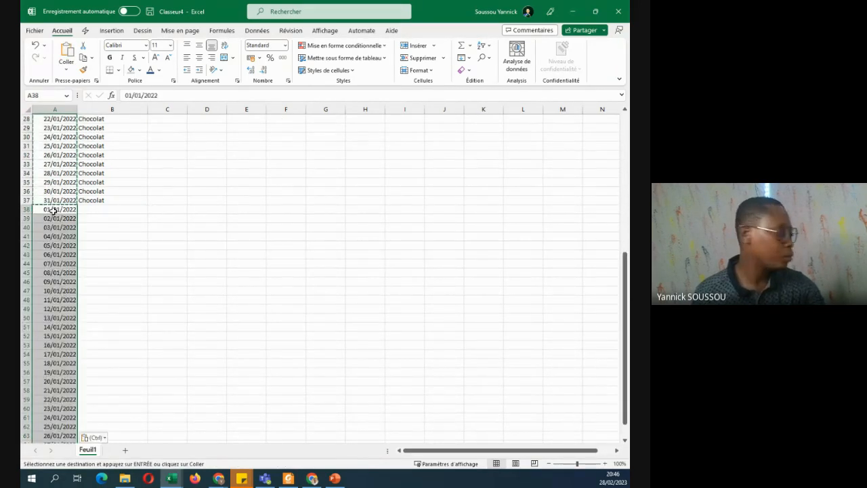
Copy Pommade from F3 into B38 and fill it down the Produit column to the 31/01/2022 row, B68.
scroll(308, 194, "up", 6)
scroll(308, 194, "up", 3)
left_click(275, 137)
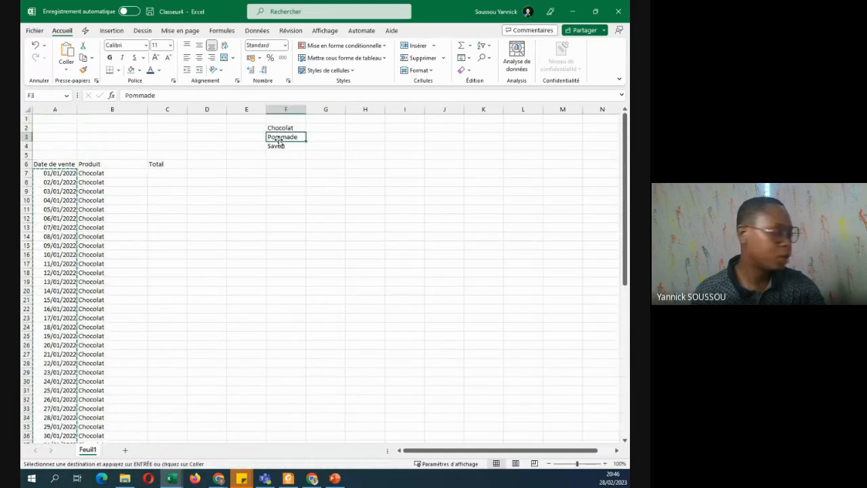
key("ctrl+c")
scroll(162, 204, "down", 11)
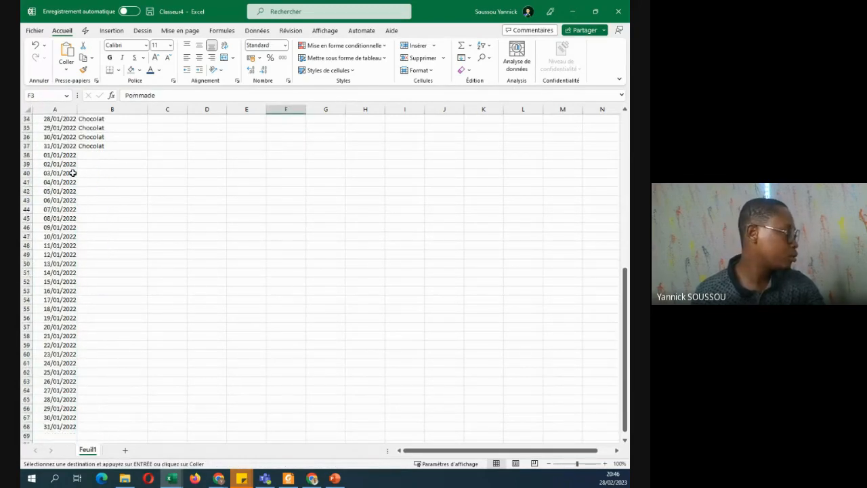
left_click(105, 155)
key("ctrl+v")
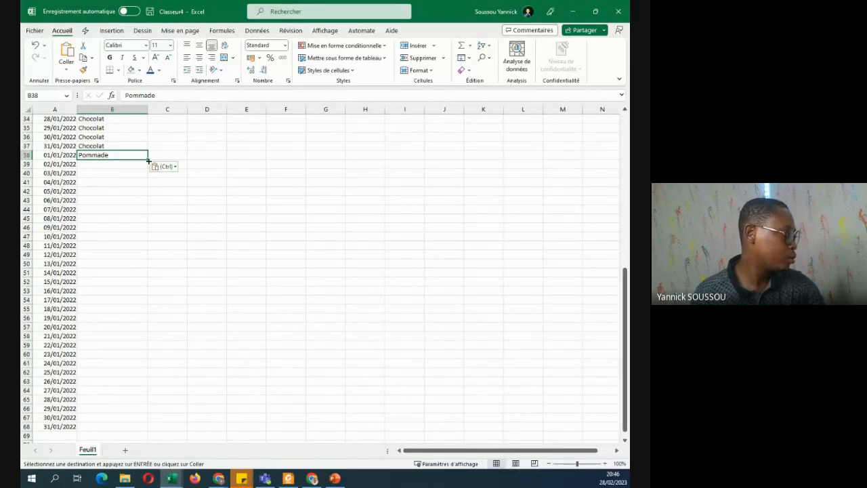
left_click_drag(148, 160, 136, 427)
Copy Savon from F4 into B69, directly below the last Pommade row.
scroll(527, 190, "up", 11)
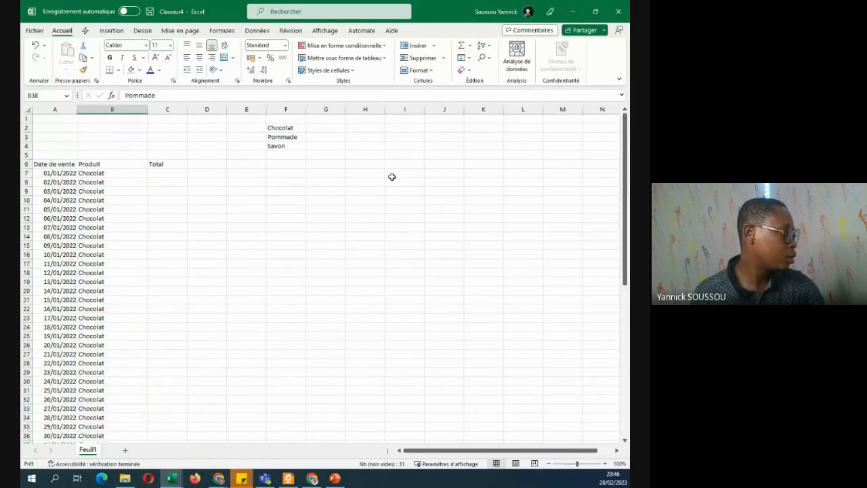
left_click(270, 145)
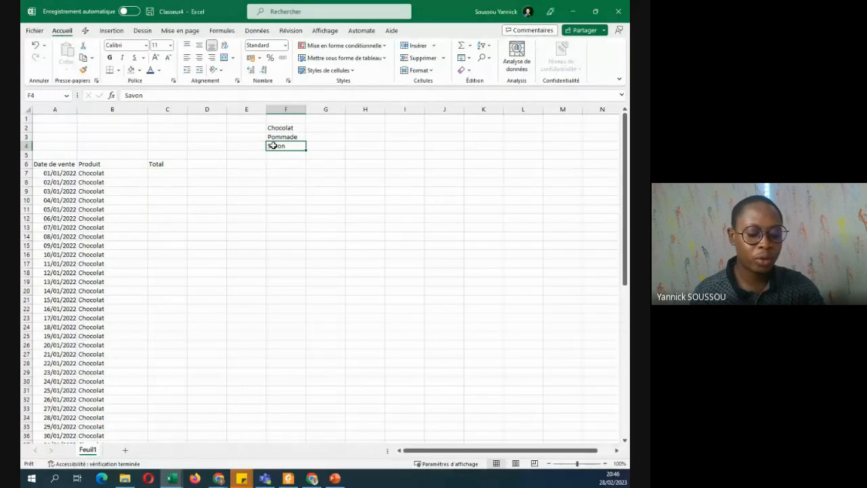
key("ctrl+c")
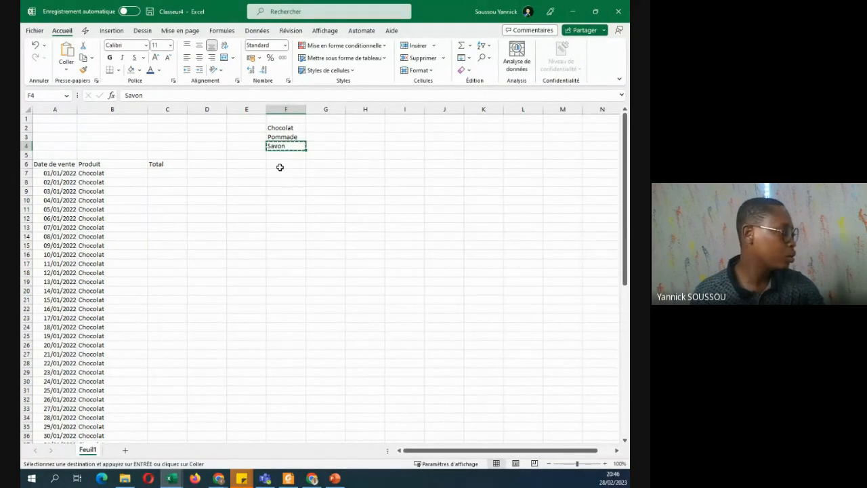
scroll(274, 189, "down", 18)
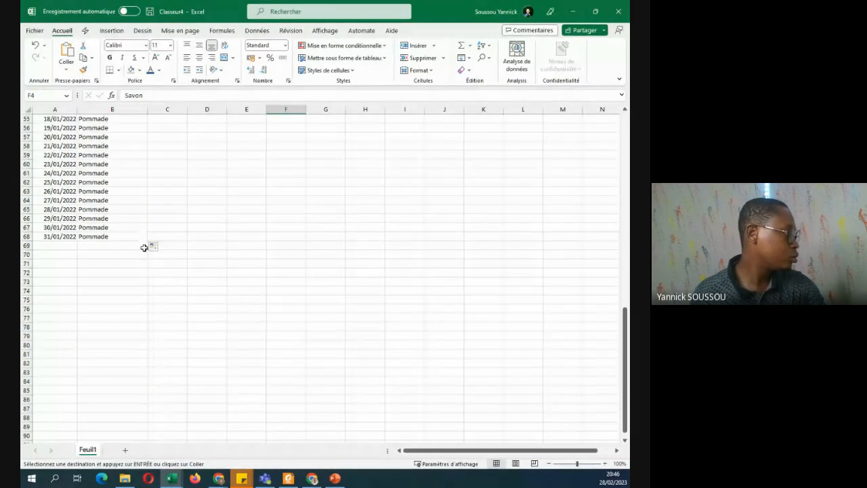
left_click(107, 244)
key("ctrl+v")
key("ctrl")
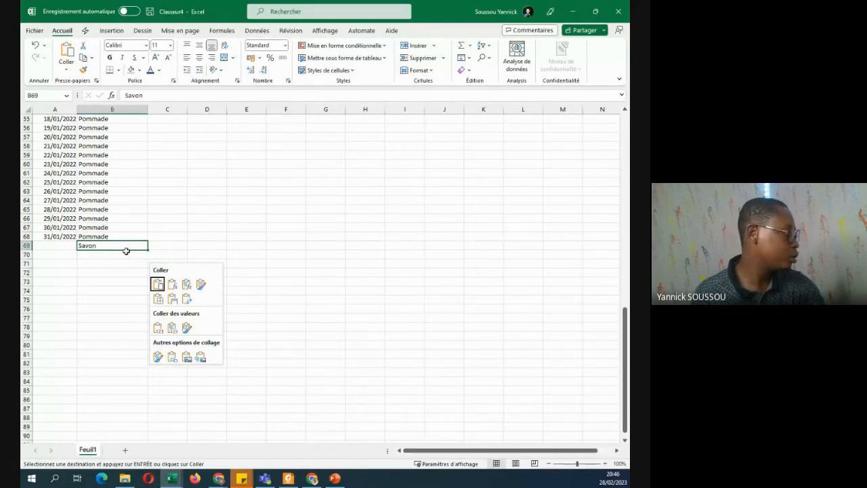
Copy the January dates beside the Pommade rows, A38:A68, and paste them starting at A69.
scroll(116, 242, "up", 8)
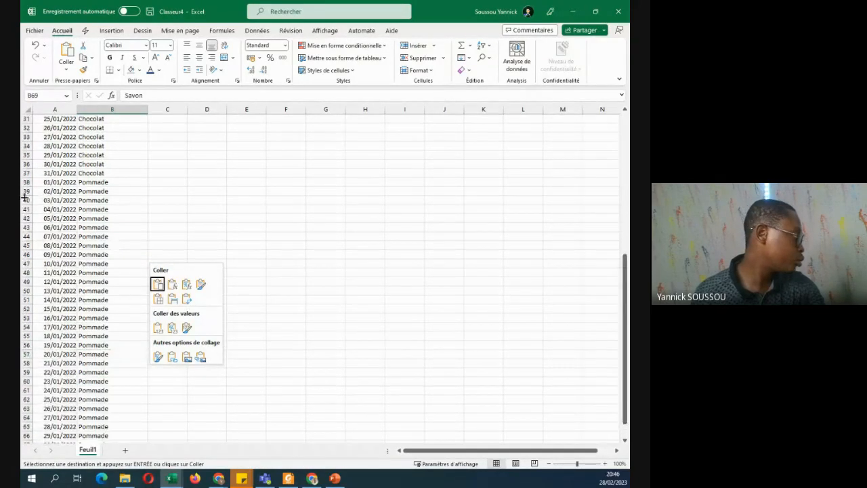
left_click(57, 183)
left_click_drag(57, 183, 61, 409)
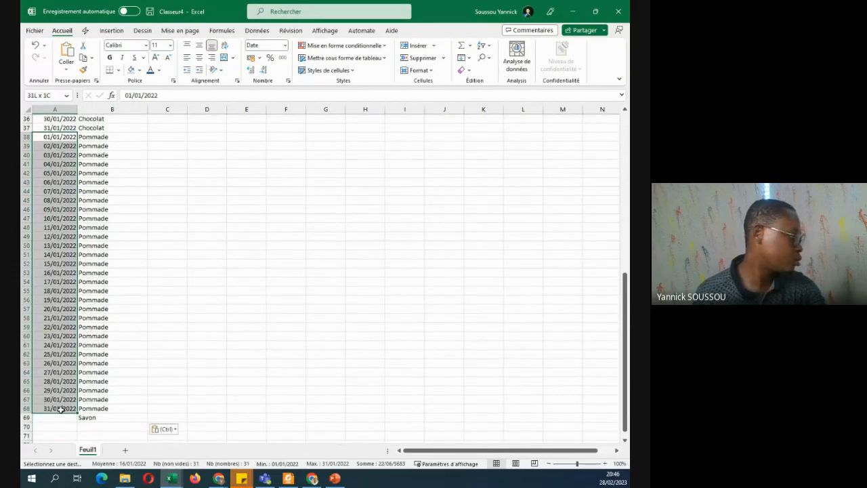
key("ctrl+c")
left_click(61, 418)
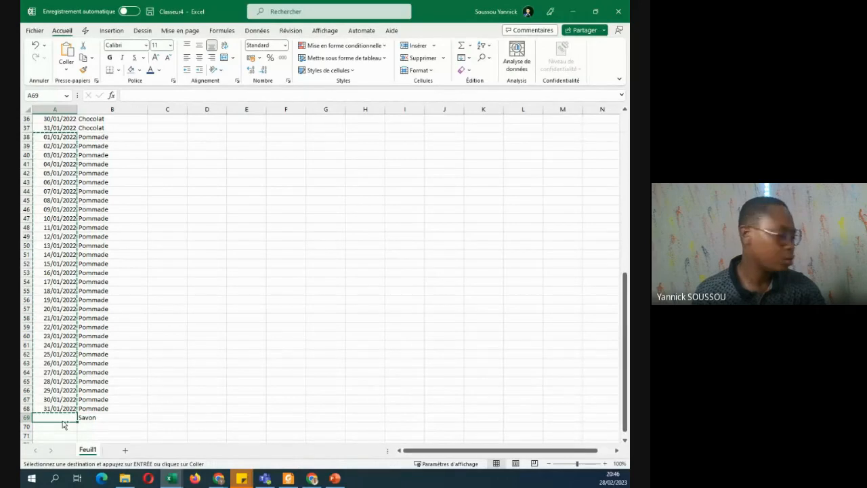
key("ctrl+v")
Fill Savon from B69 down the Produit column to the 31/01/2022 row, B99.
scroll(67, 339, "down", 6)
left_click(88, 253)
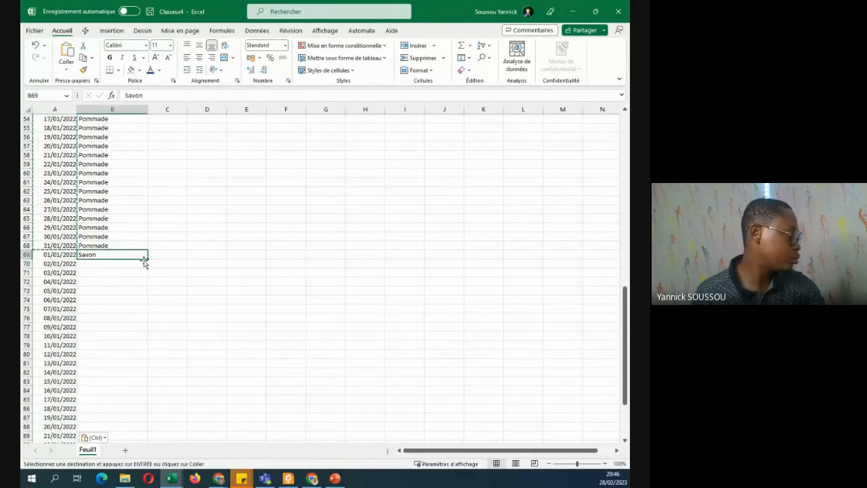
left_click_drag(148, 259, 146, 229)
Extend the date column below A99 with the daily series from 01/02/2022 in A100 to 28/02/2022 in A127.
scroll(112, 210, "up", 20)
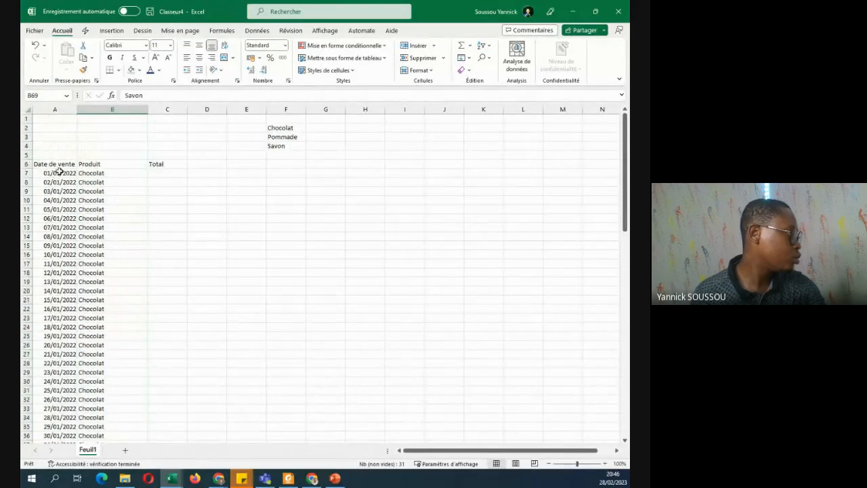
scroll(60, 265, "down", 7)
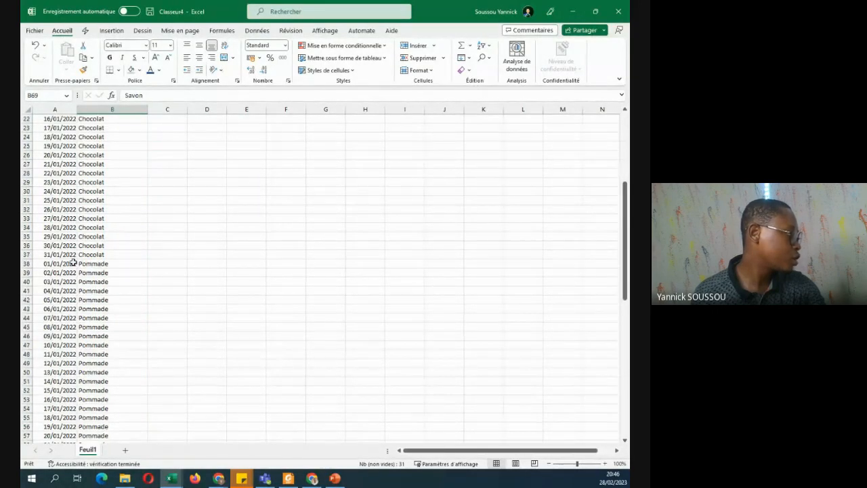
scroll(100, 267, "down", 20)
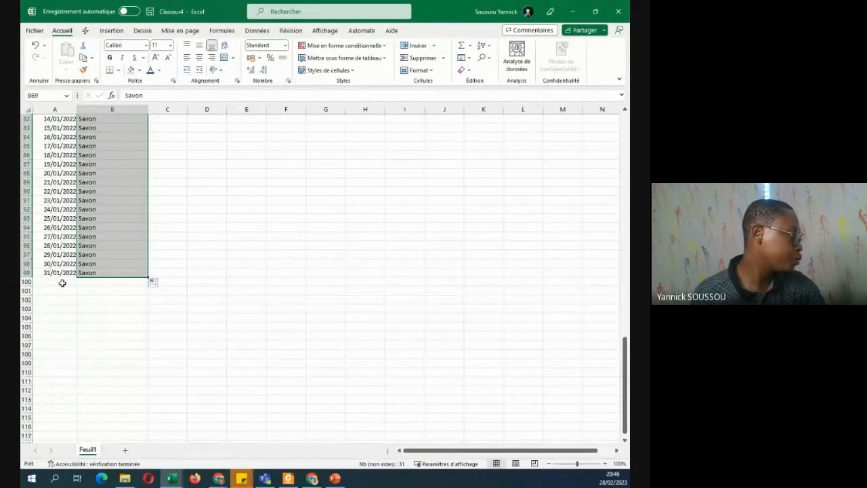
left_click(56, 284)
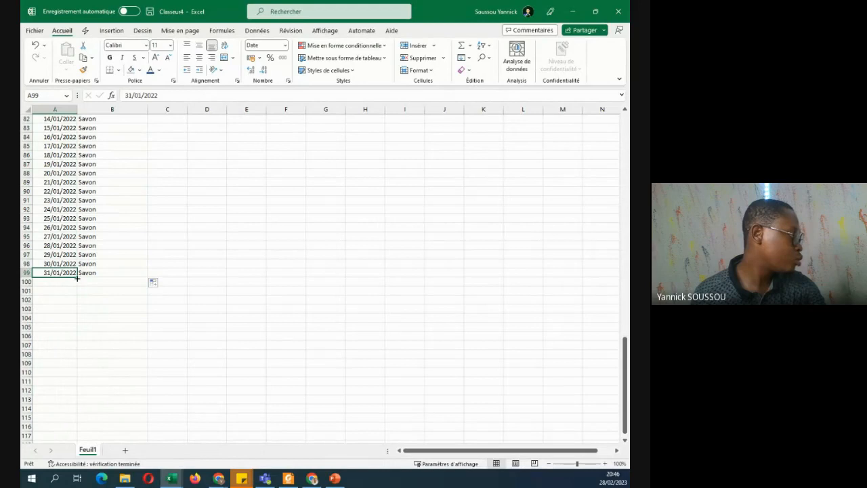
left_click_drag(76, 277, 48, 381)
left_click(71, 280)
Copy Chocolat from B7 into B100 and fill it down to the 28/02/2022 row, B127.
scroll(132, 213, "up", 20)
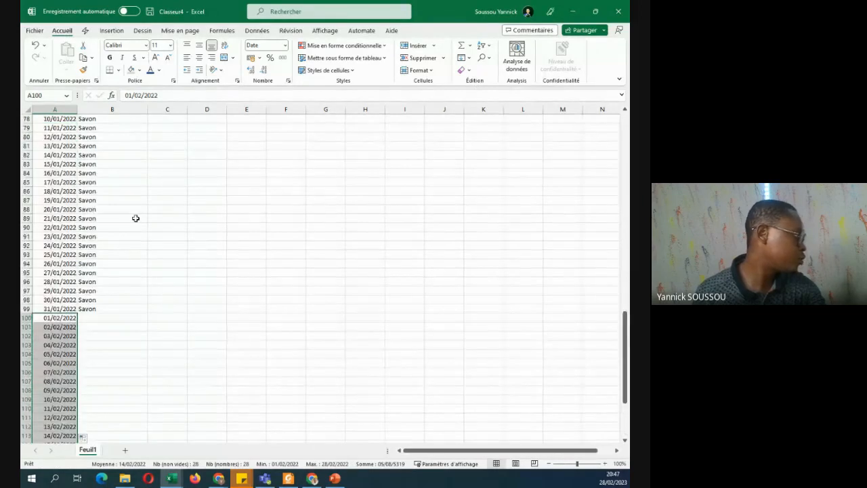
left_click(99, 173)
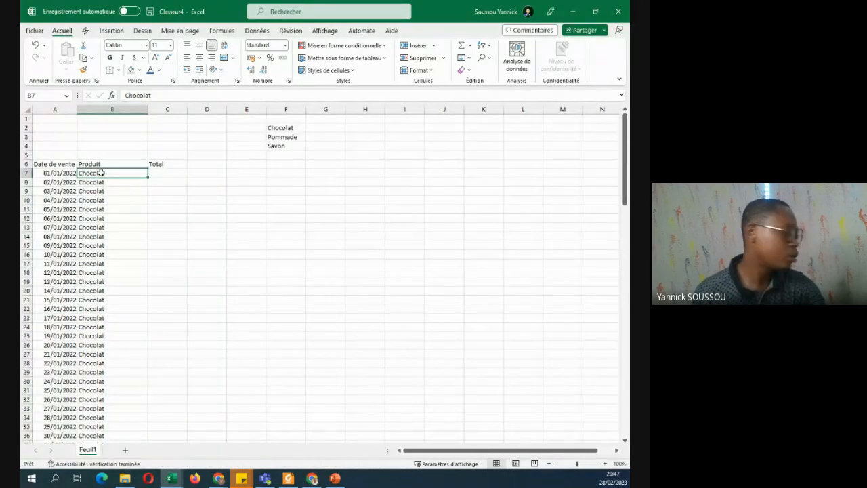
key("ctrl+c")
scroll(99, 182, "down", 20)
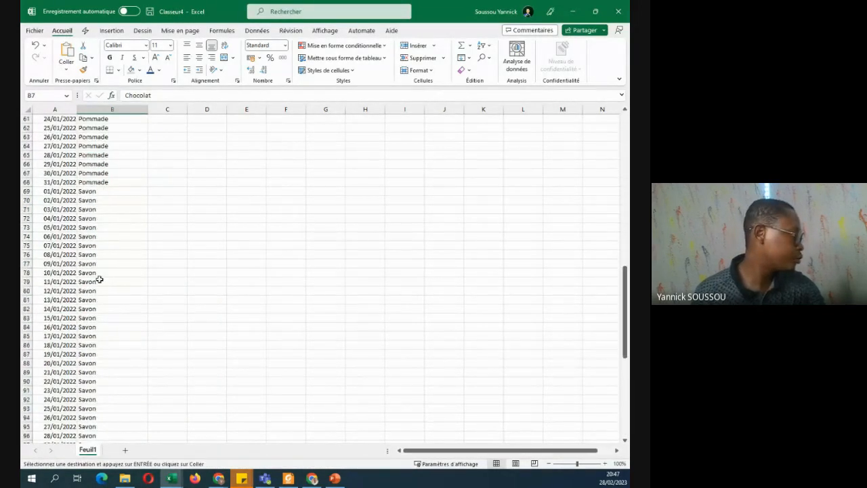
left_click(97, 171)
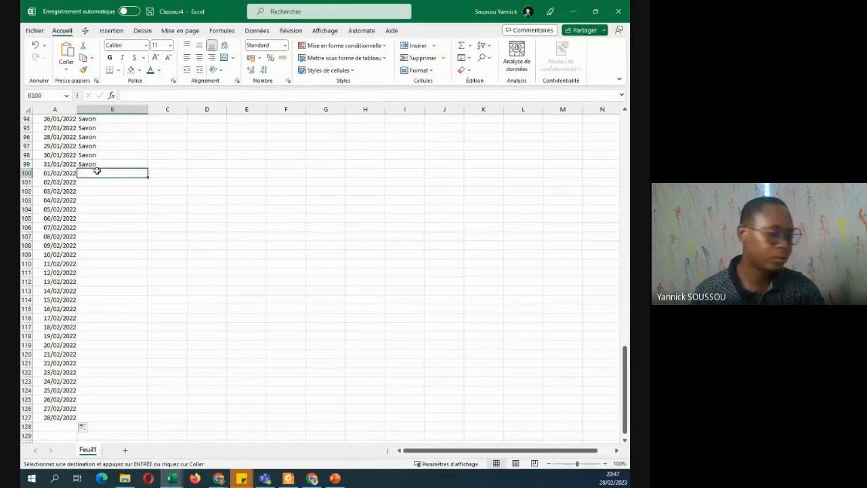
key("ctrl+v")
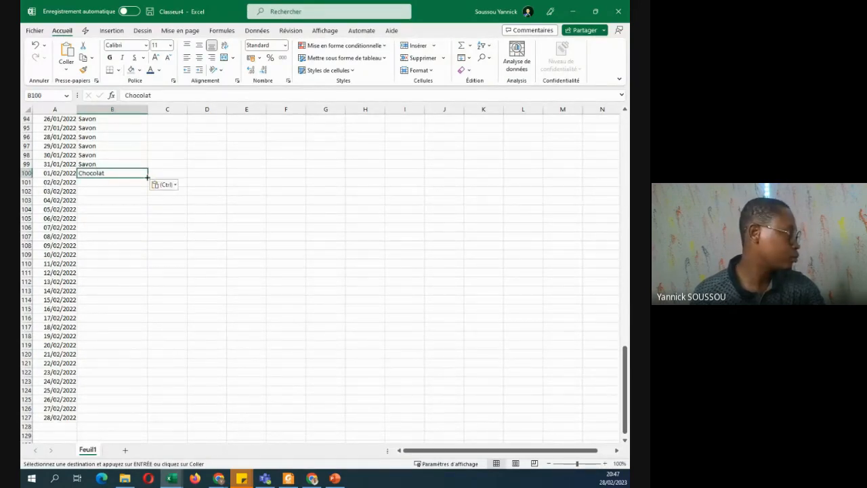
double_click(147, 176)
scroll(119, 320, "down", 6)
scroll(57, 229, "up", 6)
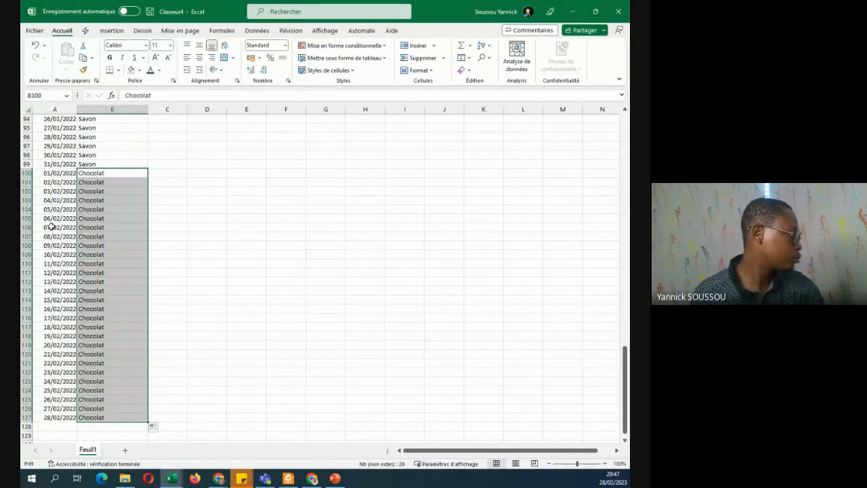
Copy the February dates in A100:A127 and paste them directly below, starting at A128.
left_click_drag(61, 174, 62, 418)
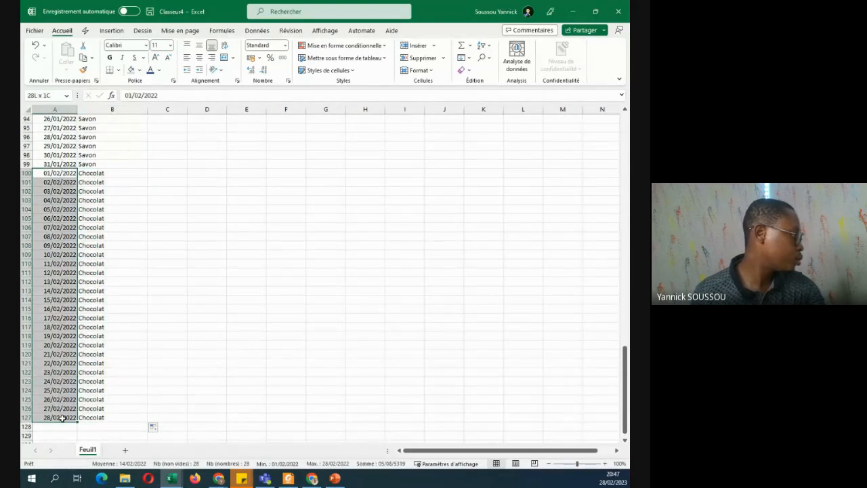
key("ctrl+c")
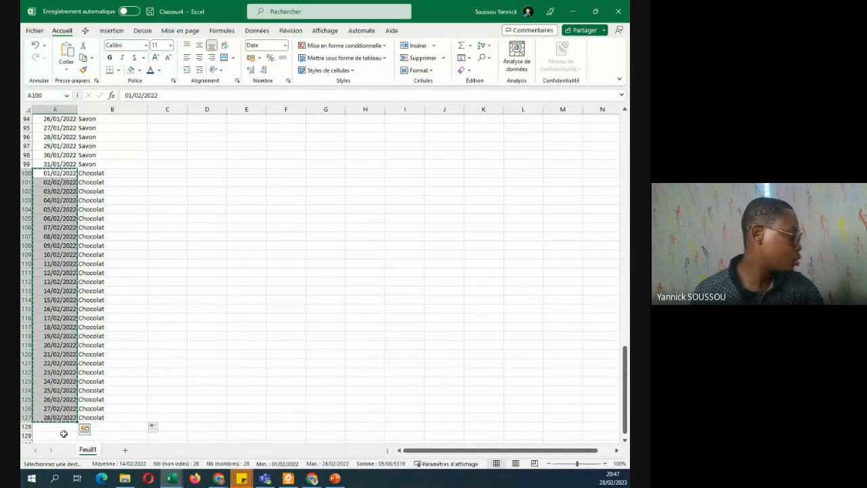
left_click(61, 427)
key("ctrl+v")
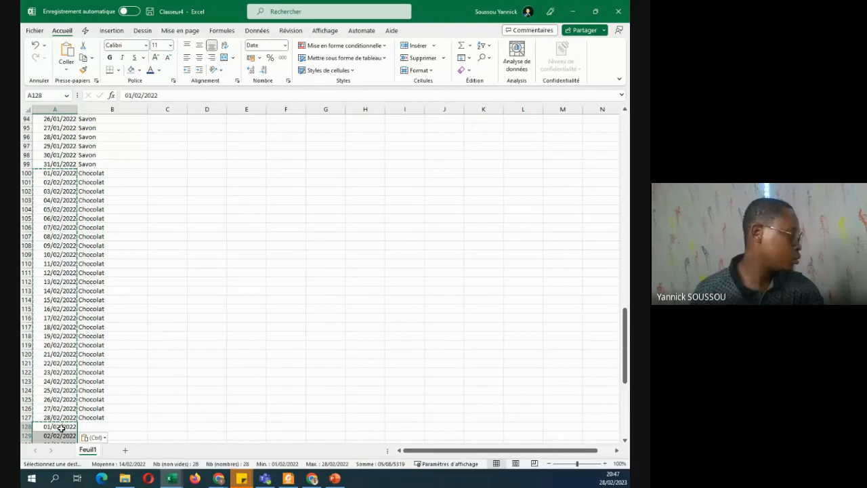
Copy Pommade from B42 into B128 and fill it down beside the second set of February dates to B155.
scroll(145, 359, "up", 20)
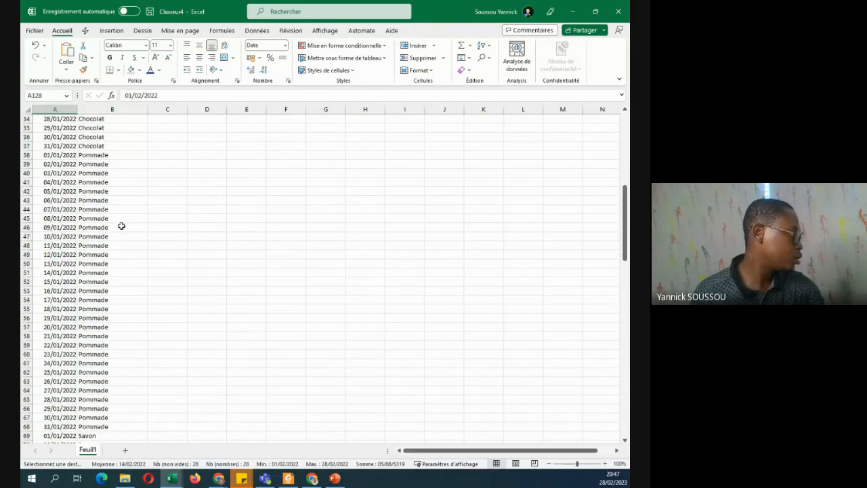
left_click(100, 192)
key("ctrl+c")
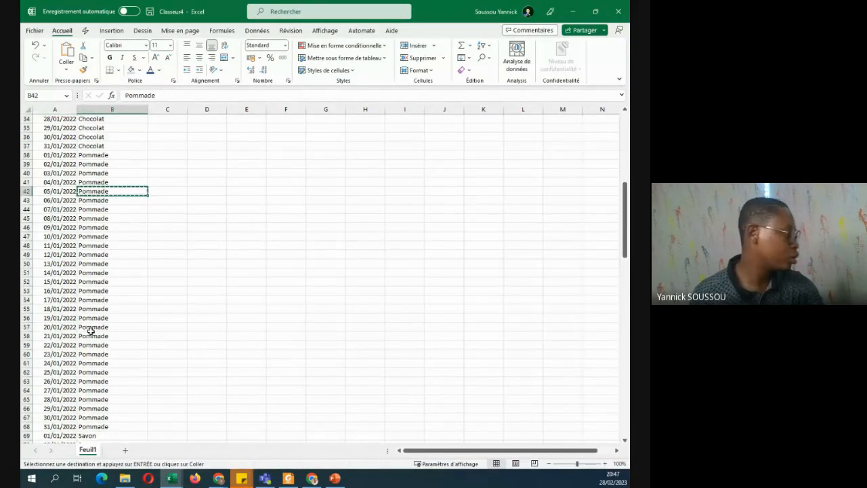
scroll(88, 330, "down", 19)
scroll(94, 362, "down", 7)
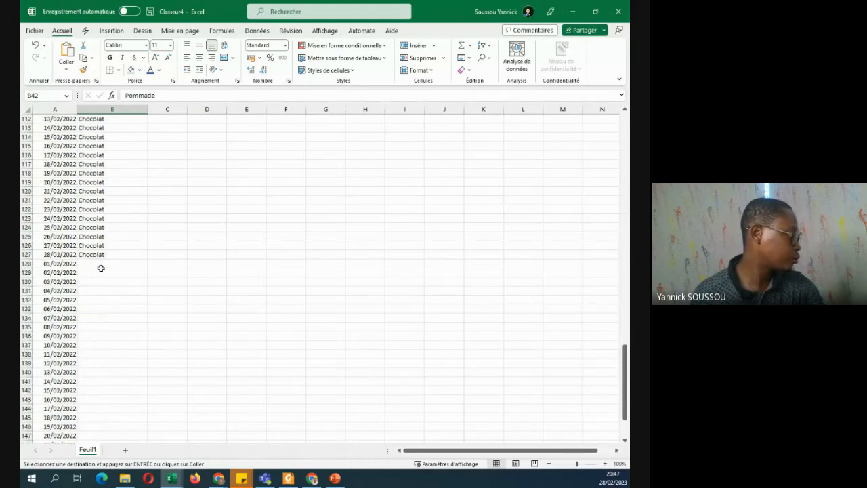
left_click(101, 266)
key("ctrl+v")
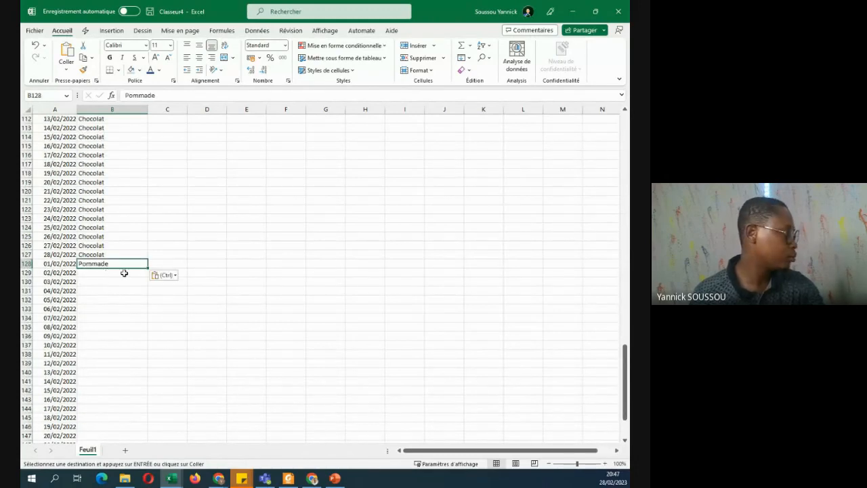
double_click(148, 269)
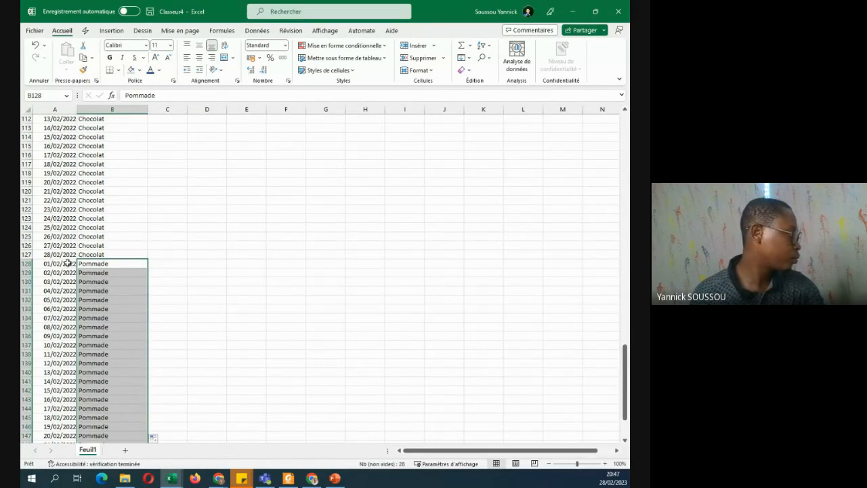
Copy the second set of February dates in A128:A155 and paste them directly below, starting at A156.
left_click(67, 265)
left_click_drag(65, 344, 35, 435)
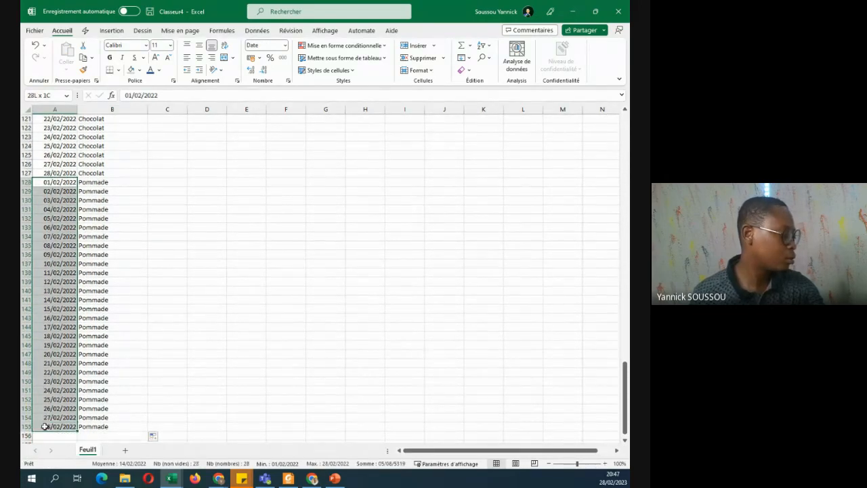
key("ctrl+c")
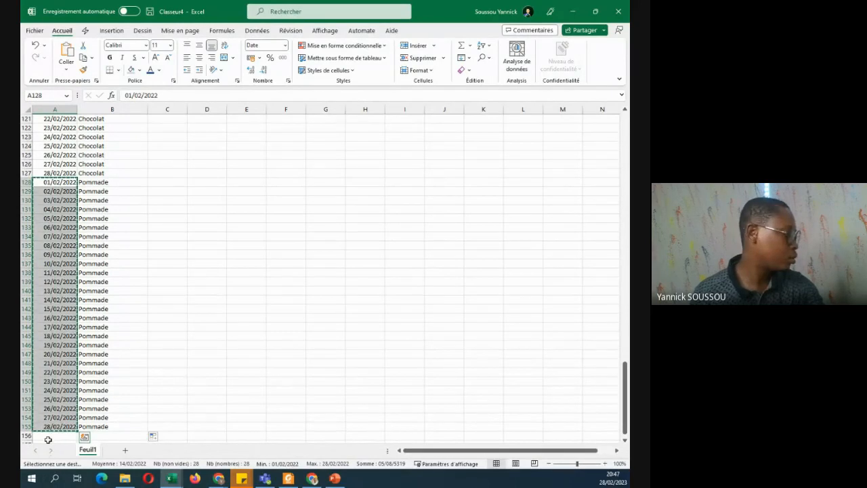
left_click(48, 437)
key("ctrl+v")
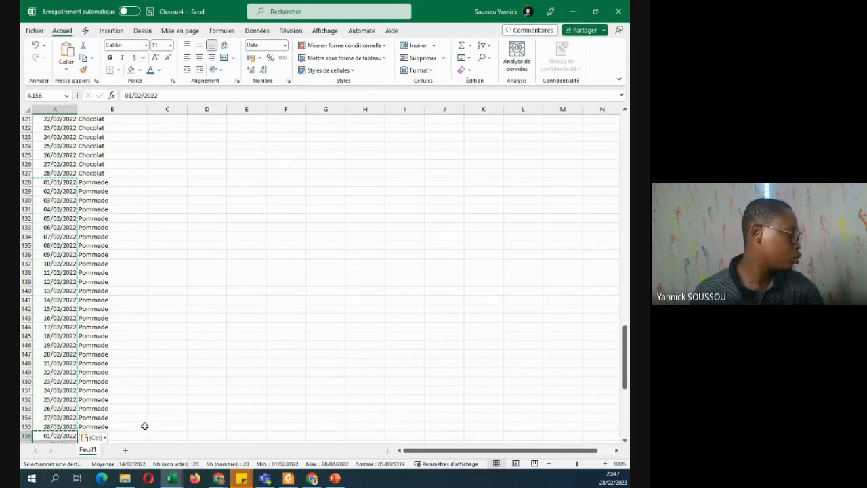
Copy Savon from B92 into B156 and fill it down beside the third set of February dates.
scroll(191, 336, "up", 15)
scroll(191, 337, "up", 5)
left_click(86, 399)
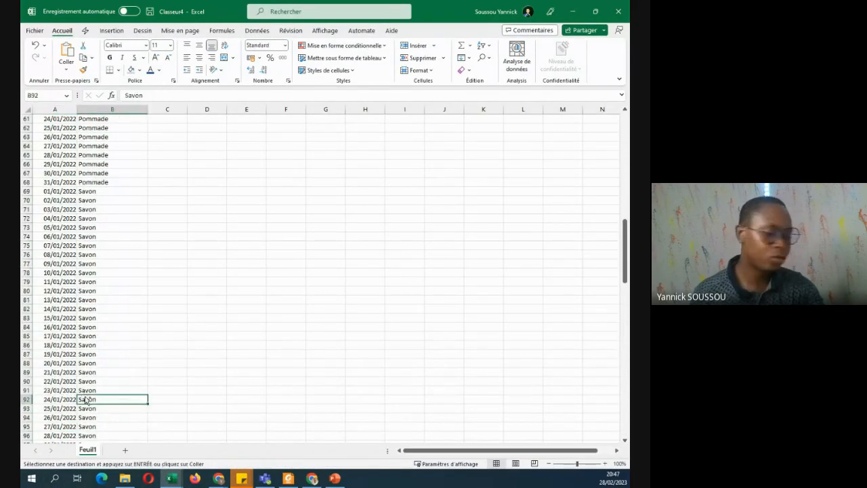
key("ctrl+c")
scroll(86, 399, "down", 20)
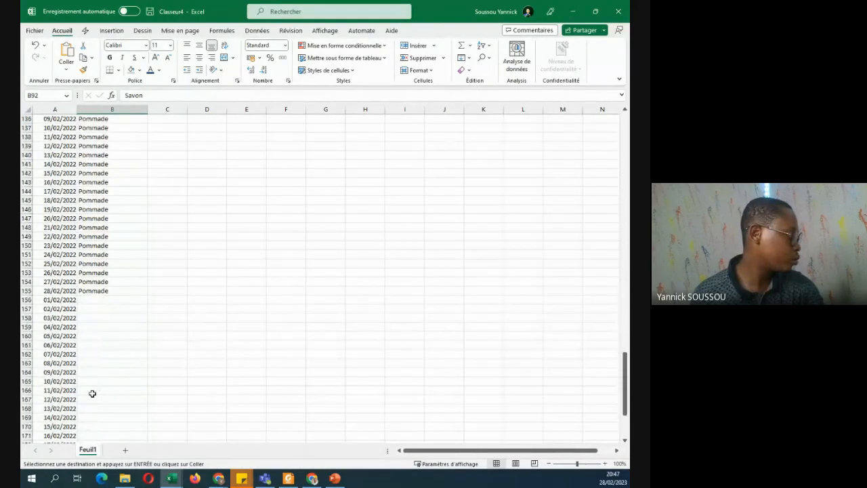
left_click(96, 298)
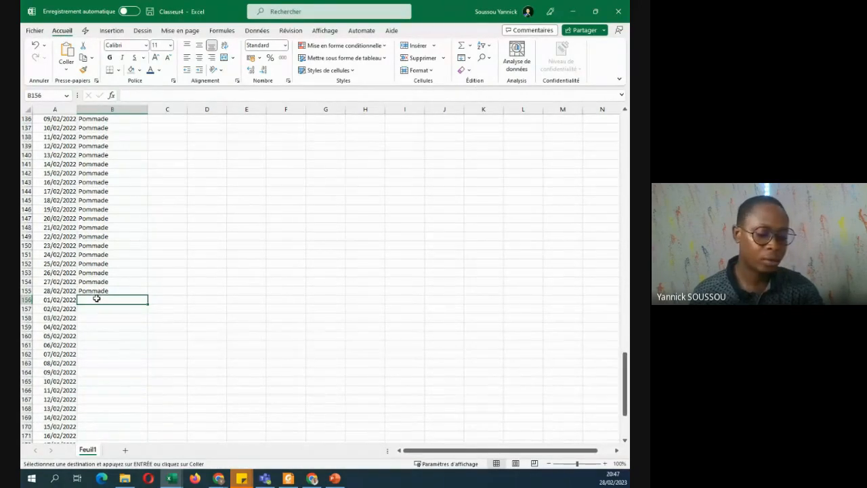
key("ctrl+v")
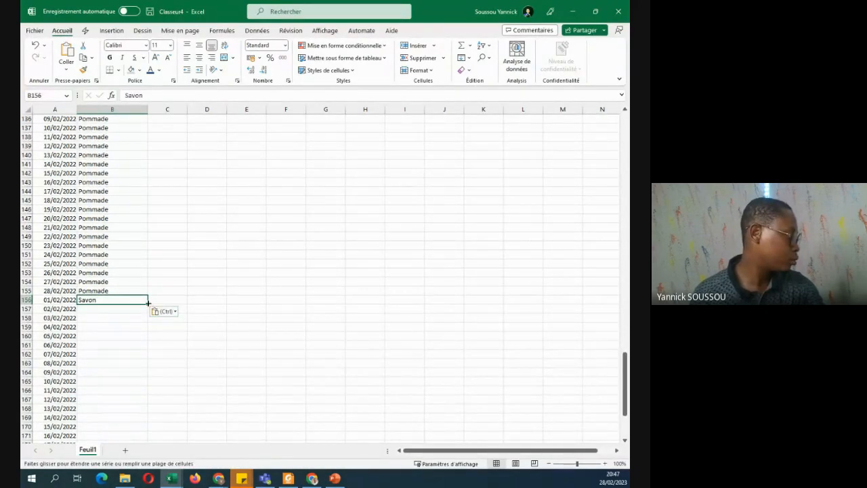
double_click(148, 304)
scroll(141, 364, "down", 10)
Enter the random sales formula =ARRONDI.AU.MULTIPLE(ALEA.ENTRE.BORNES(10000;300000);100) in C7, the first cell under Total.
scroll(141, 368, "up", 20)
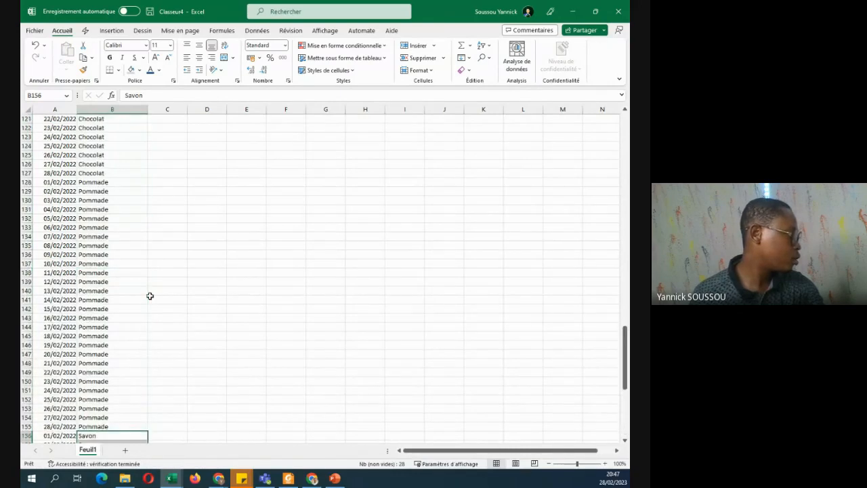
scroll(162, 271, "up", 20)
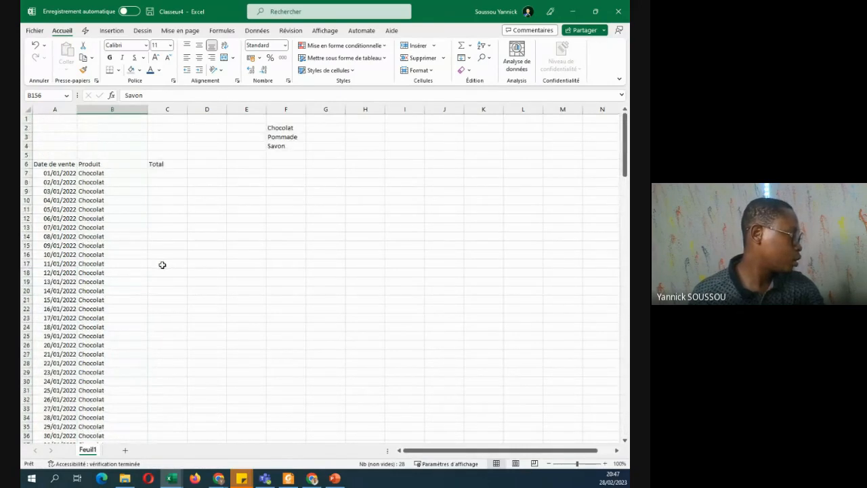
left_click(165, 175)
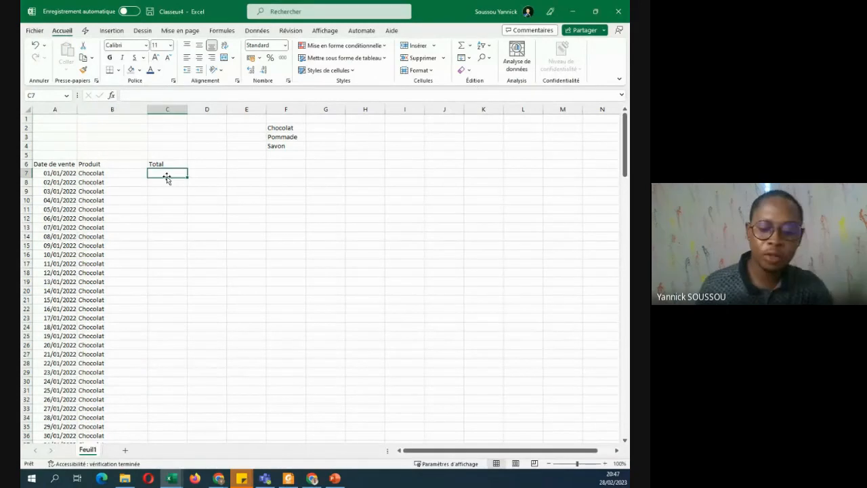
type("=")
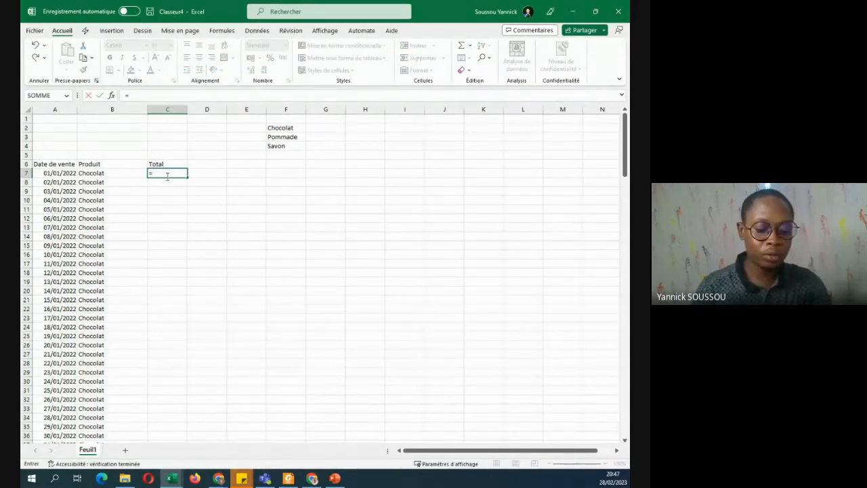
type("Arro")
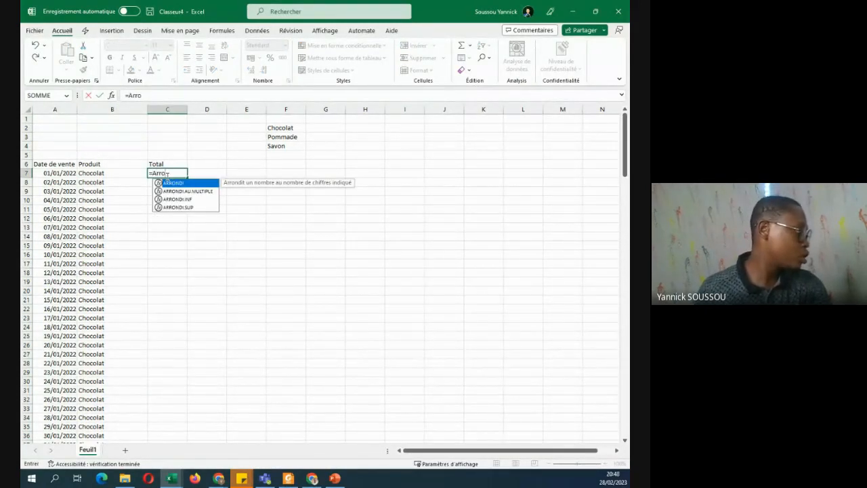
double_click(188, 191)
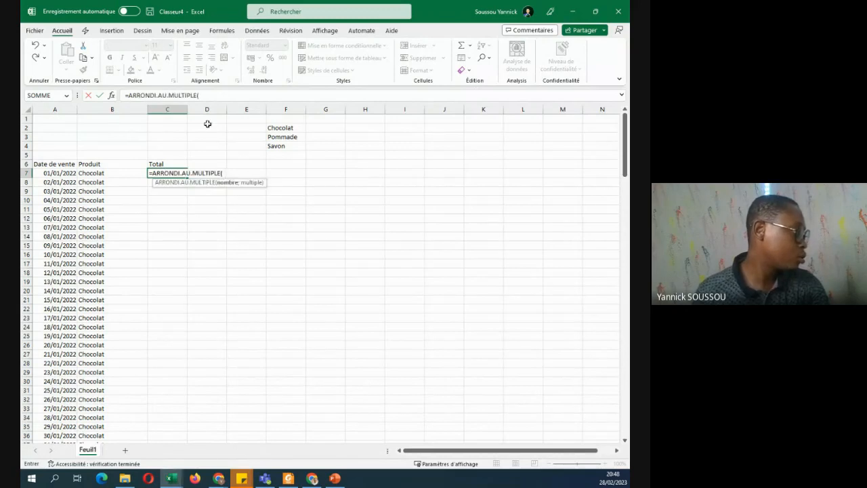
type("ale")
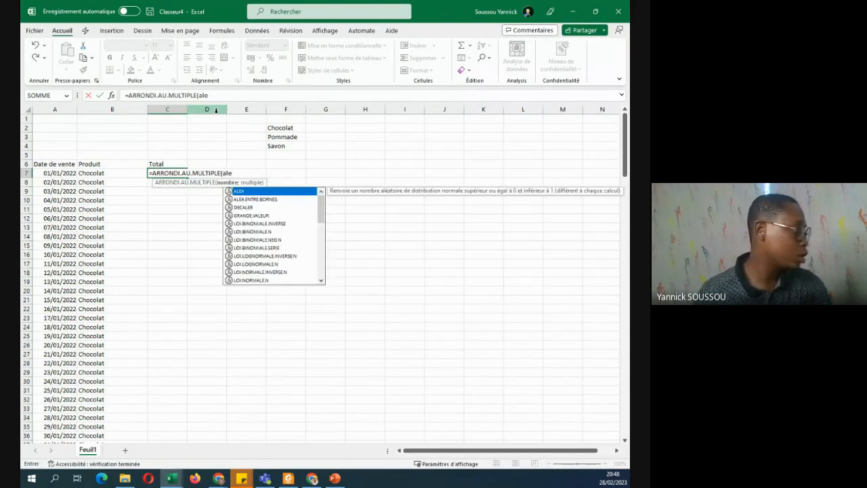
double_click(261, 198)
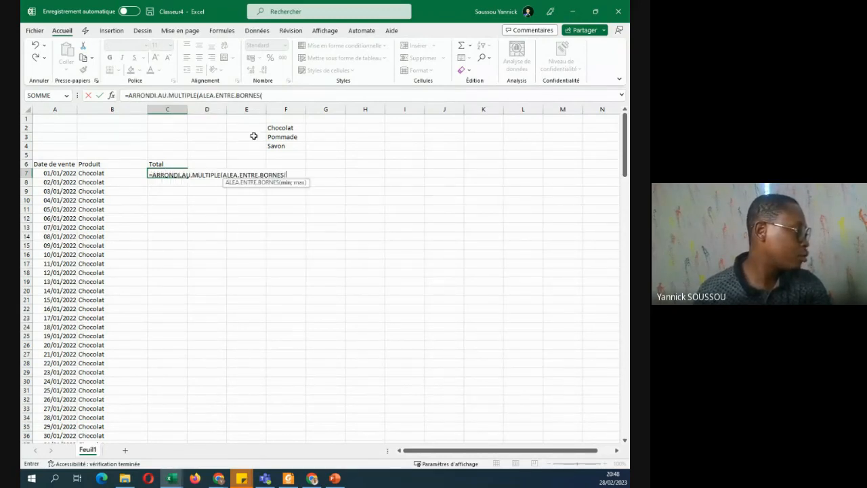
left_click(285, 95)
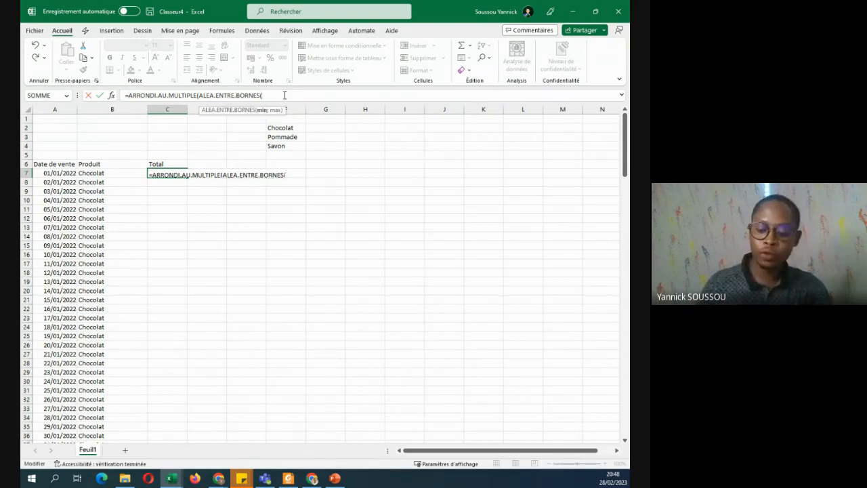
type("10000")
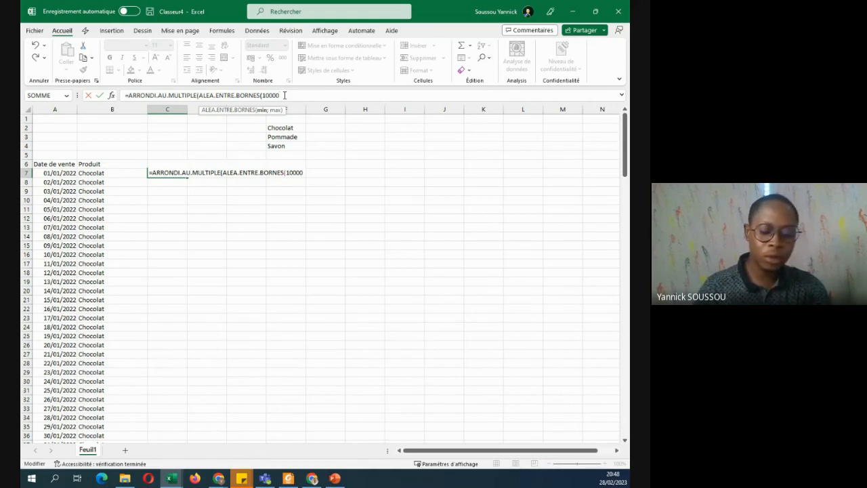
type(";")
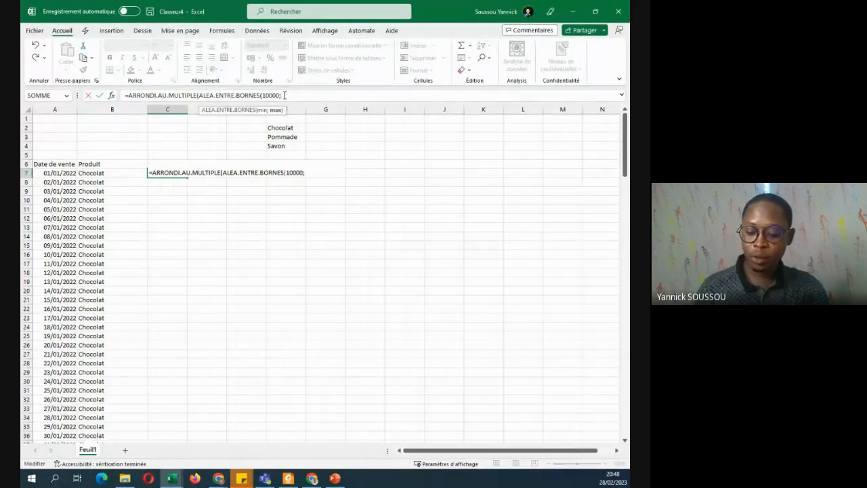
type("300")
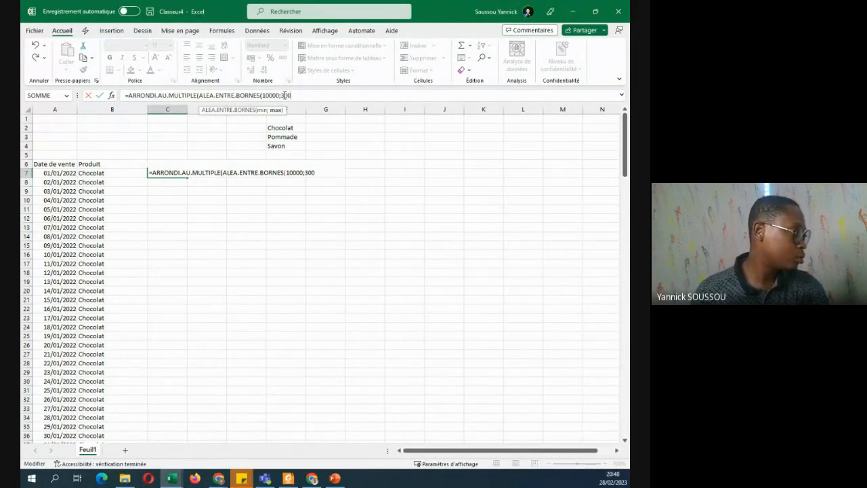
type("000")
type(");10")
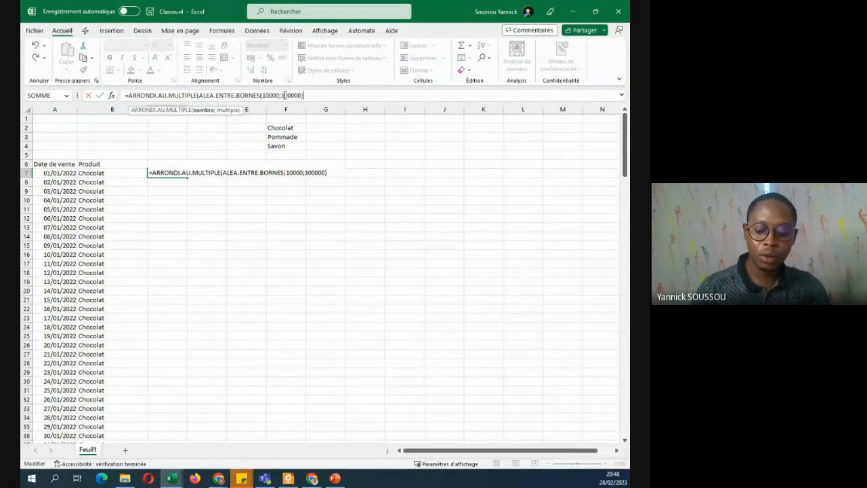
type("0)")
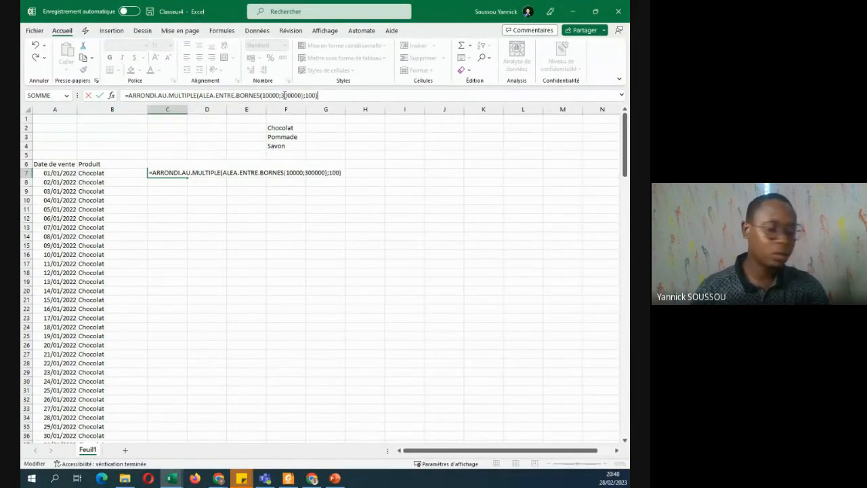
key("Return")
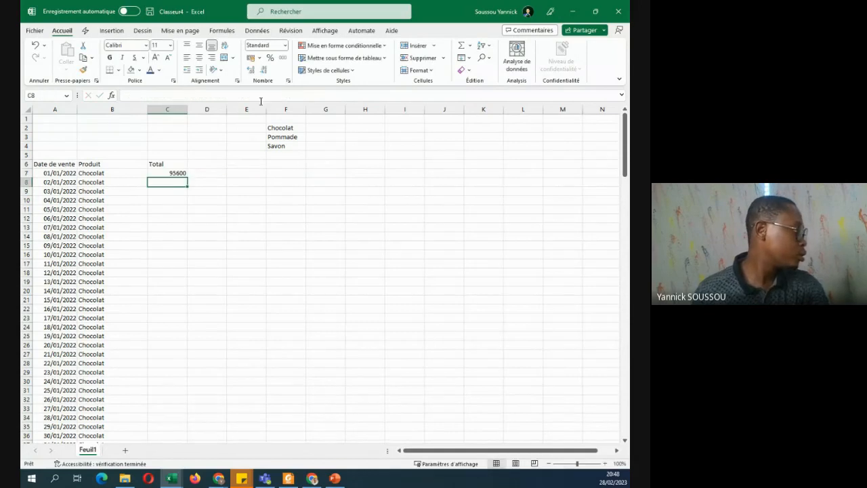
Fill the C7 formula down the Total column to the last row of the sales data.
left_click(178, 173)
double_click(189, 178)
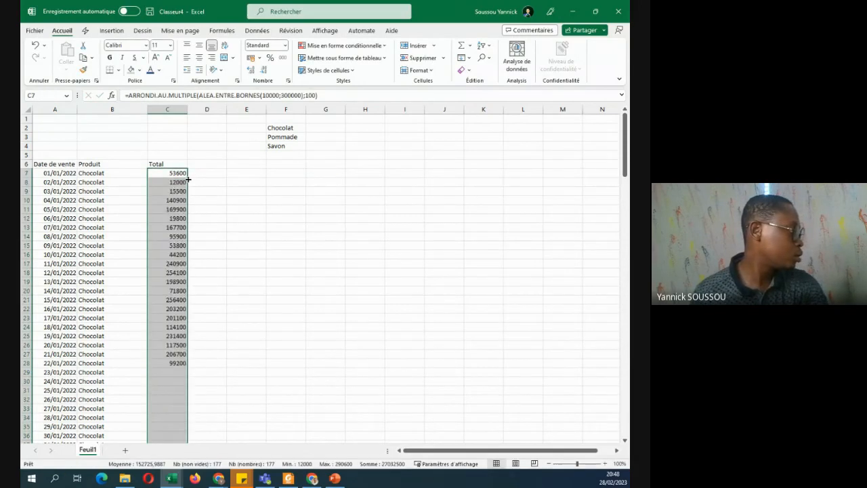
scroll(204, 189, "down", 20)
scroll(204, 189, "up", 20)
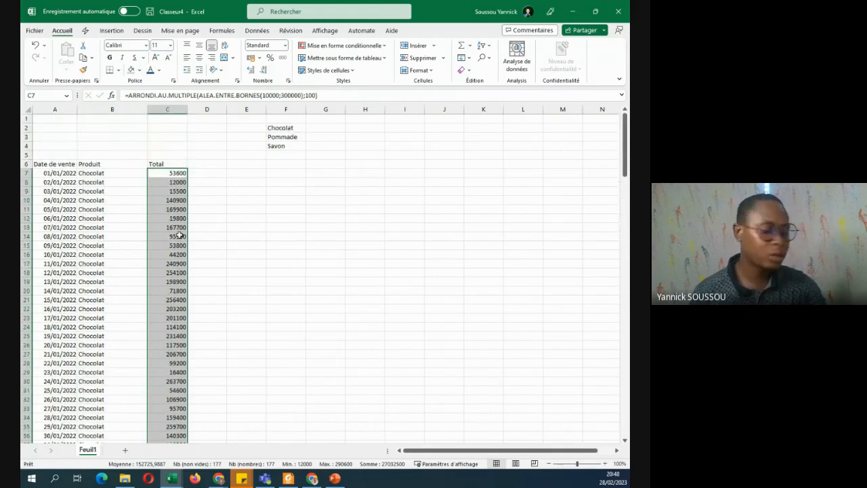
Replace the formulas in the Total column with fixed values by copying them and pasting values only in place.
key("ctrl+c")
right_click(185, 178)
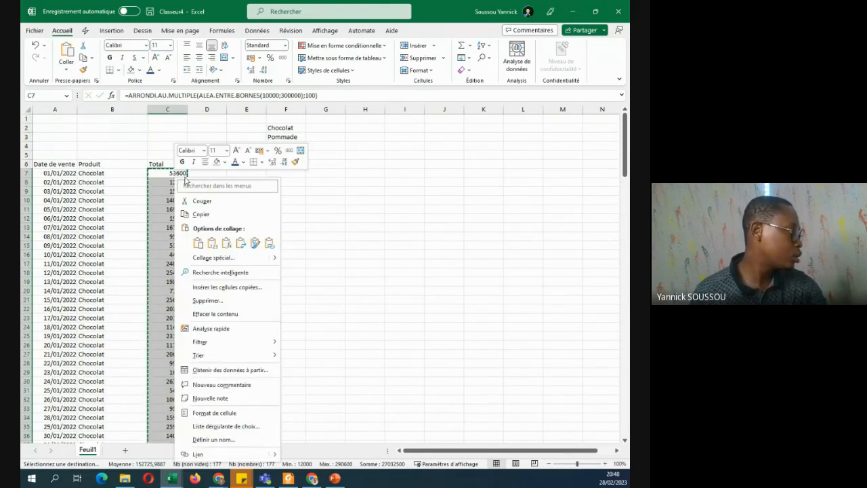
left_click(212, 243)
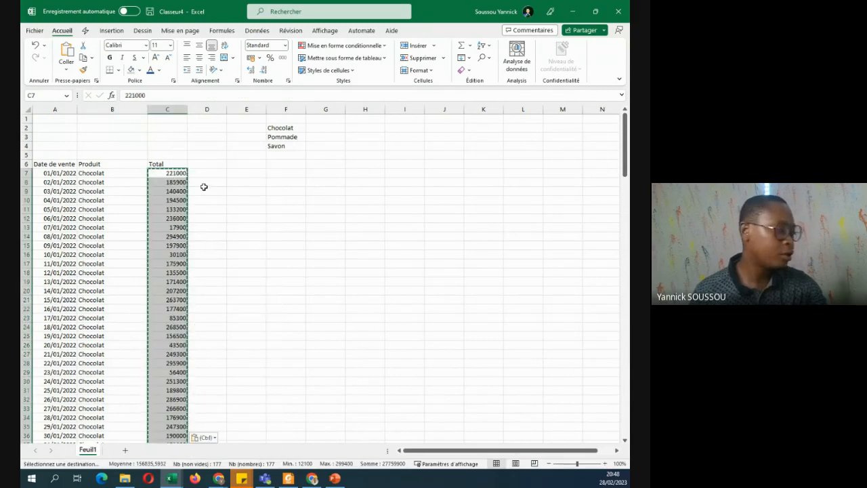
key("Escape")
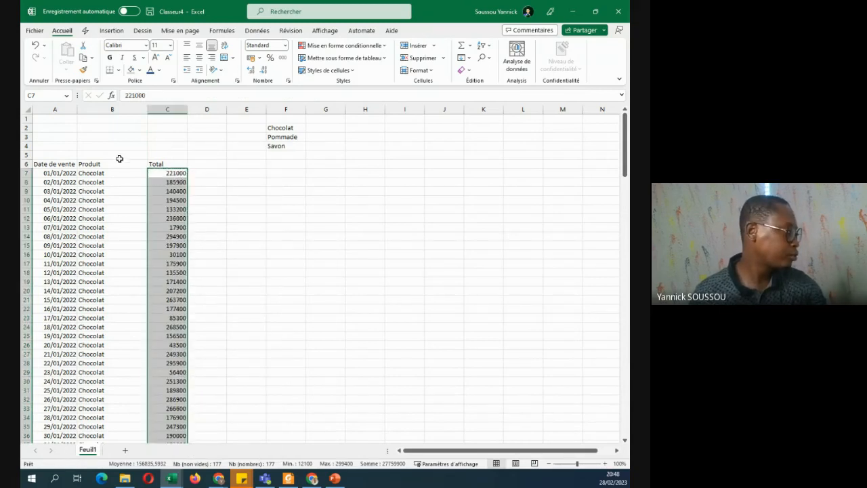
Clear the helper list of product names, Chocolat, Pommade and Savon, from column F.
left_click(285, 110)
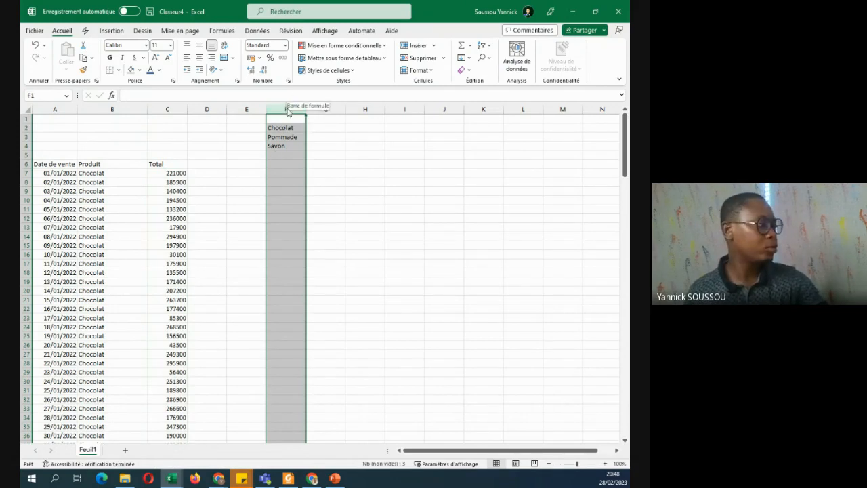
key("alt+Tab")
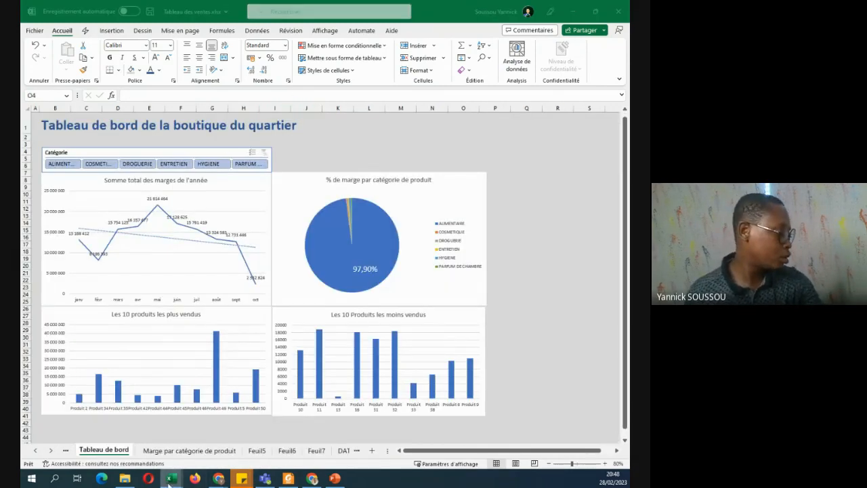
mouse_move(171, 478)
left_click(374, 413)
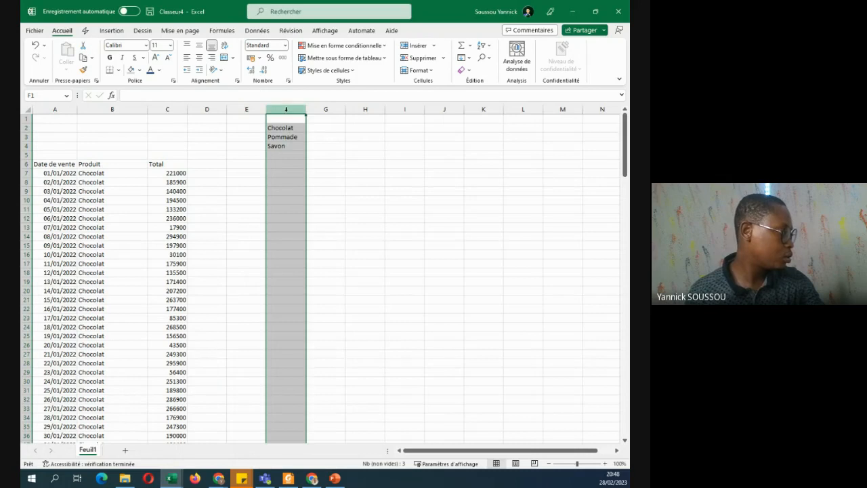
key("Delete")
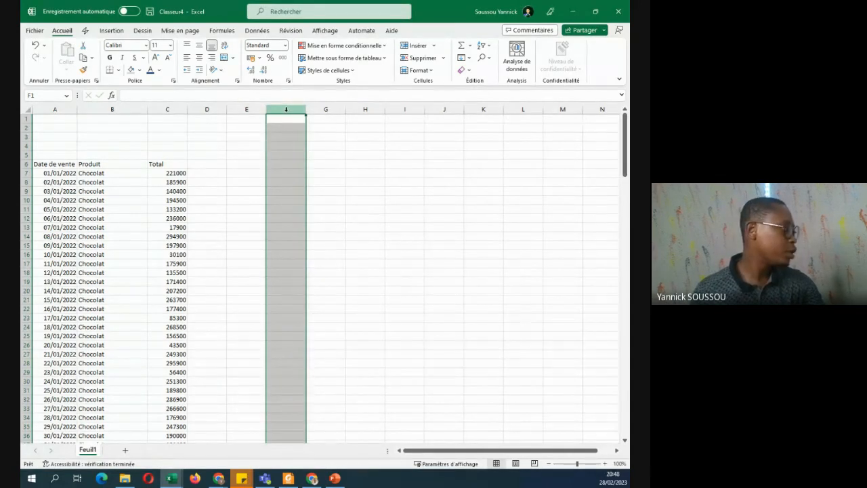
left_click(450, 163)
Look over the sales table's Date de vente and Produit columns.
left_click(54, 165)
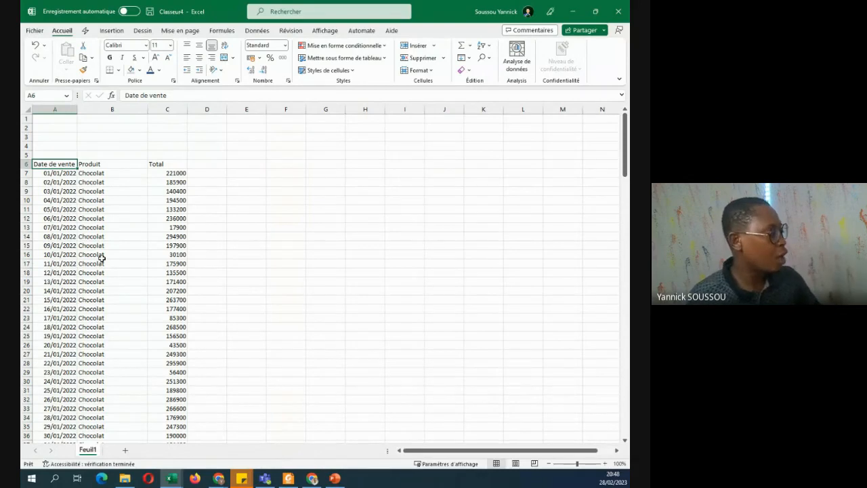
scroll(104, 190, "down", 6)
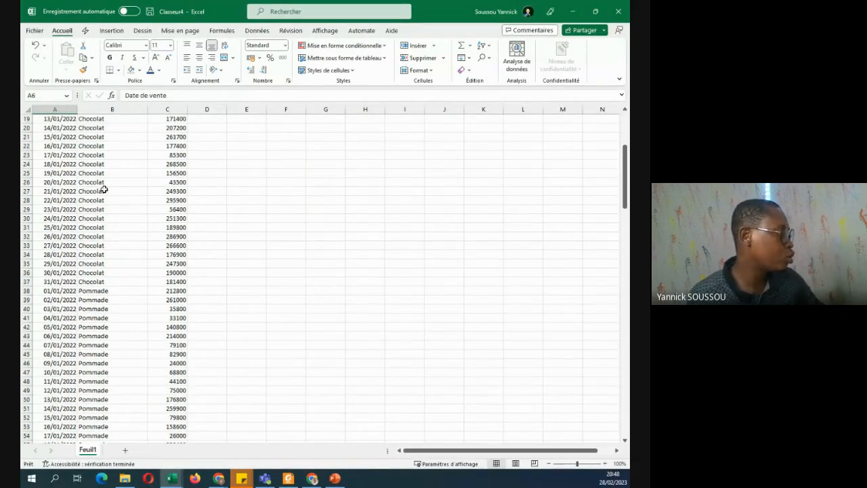
scroll(105, 189, "down", 5)
scroll(104, 190, "up", 7)
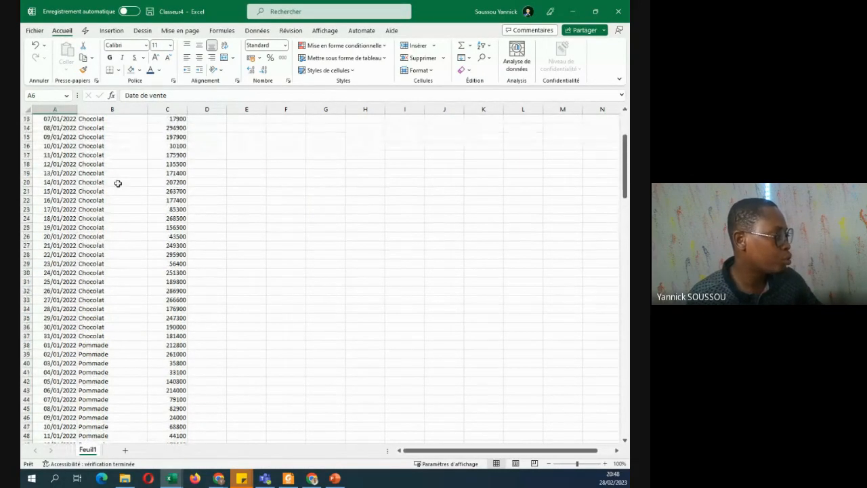
scroll(118, 183, "up", 4)
left_click(96, 163)
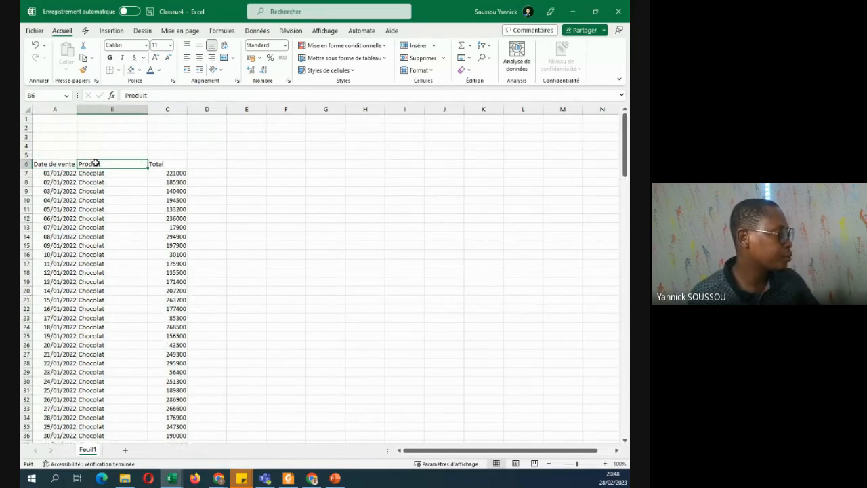
Format the sales data from A6 onward as a table with headers, using the light style with a black header row.
left_click(83, 189)
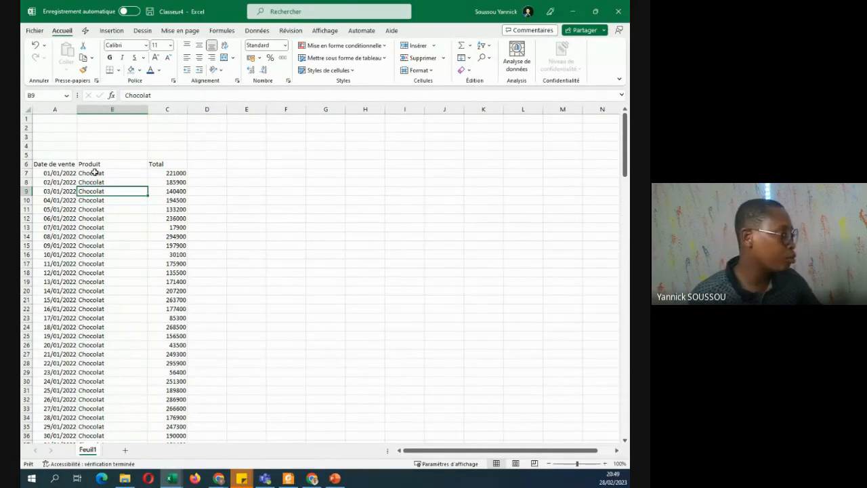
left_click(54, 166)
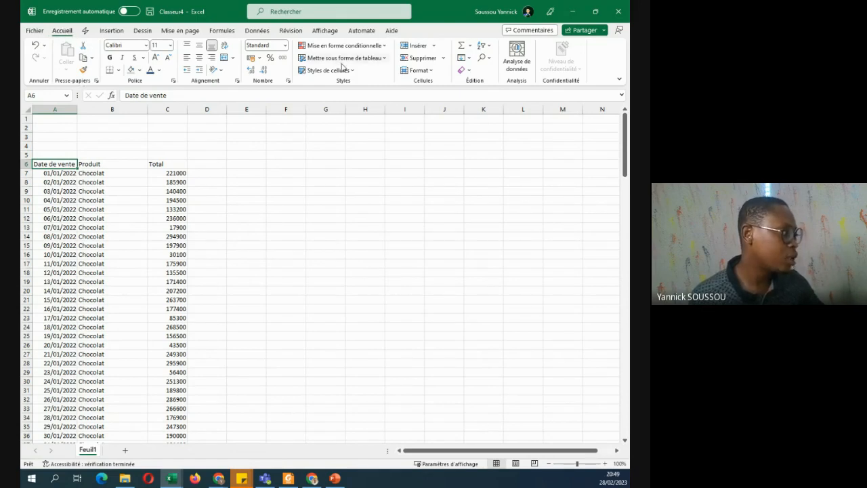
left_click(384, 58)
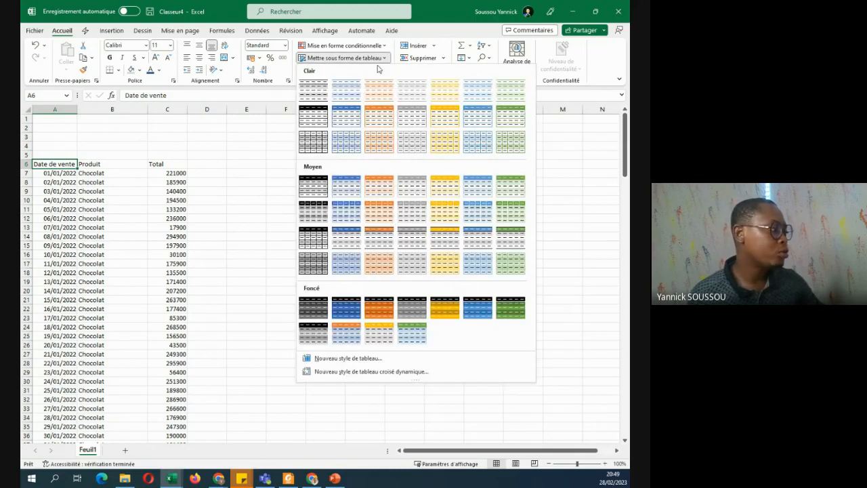
left_click(320, 117)
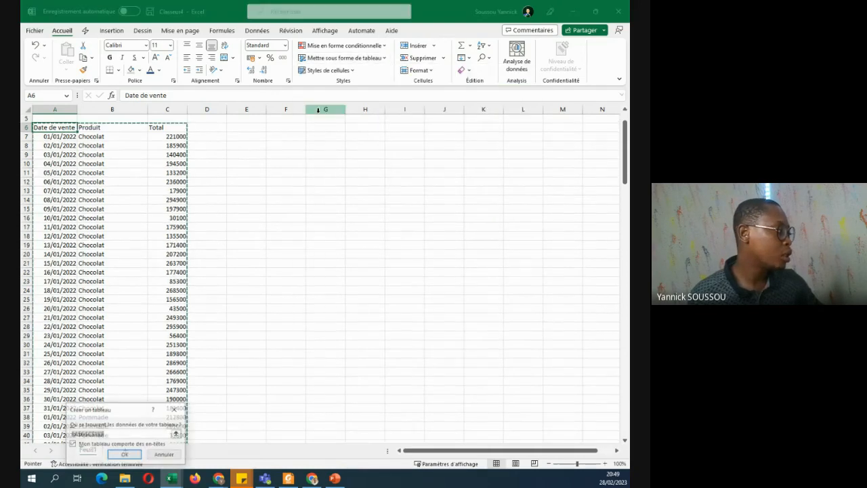
left_click(125, 455)
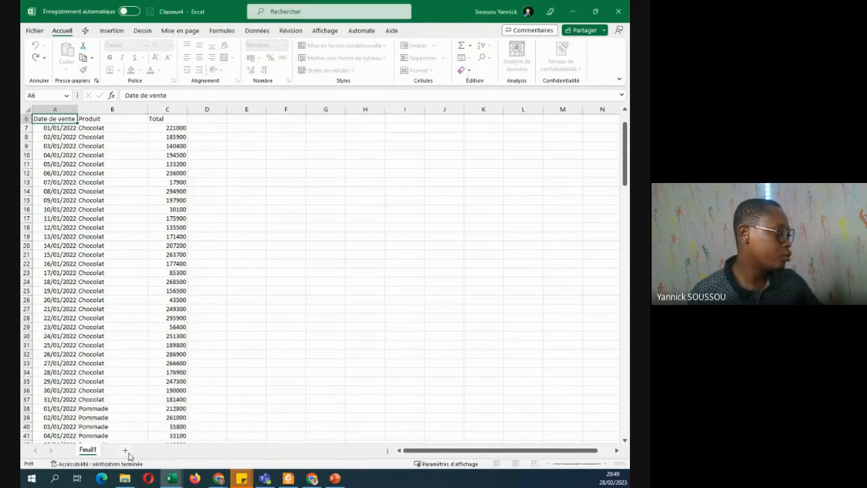
scroll(301, 293, "up", 2)
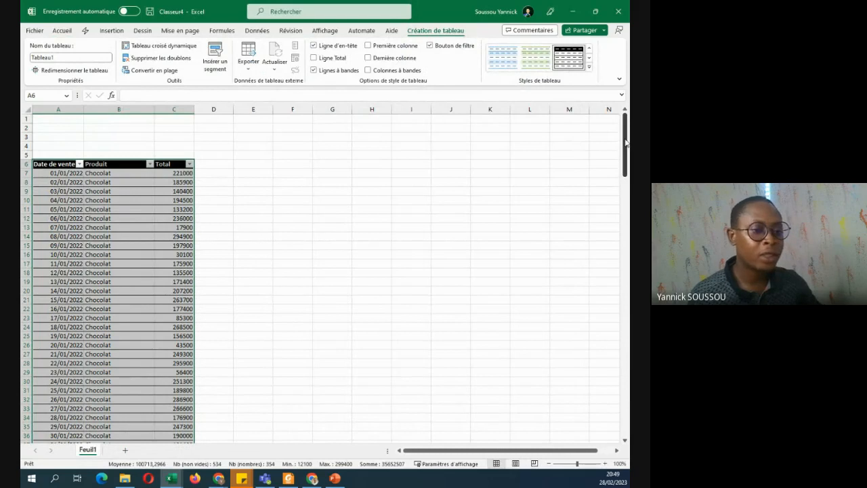
left_click_drag(626, 142, 626, 168)
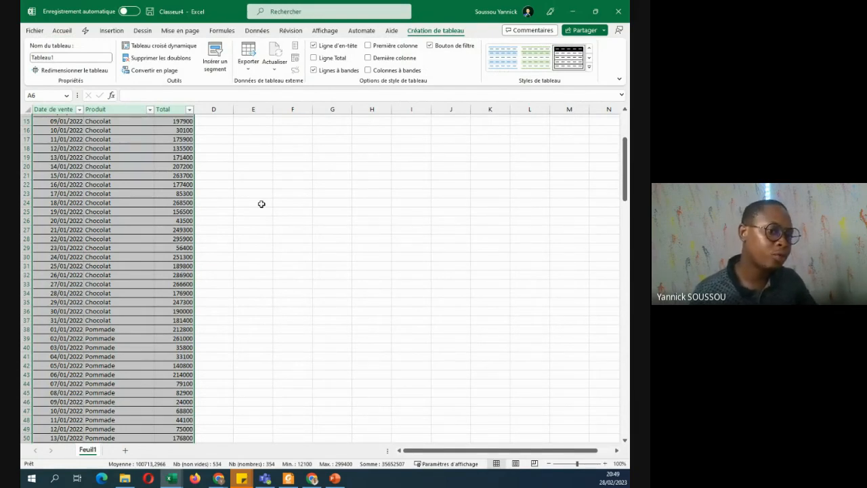
scroll(262, 204, "up", 5)
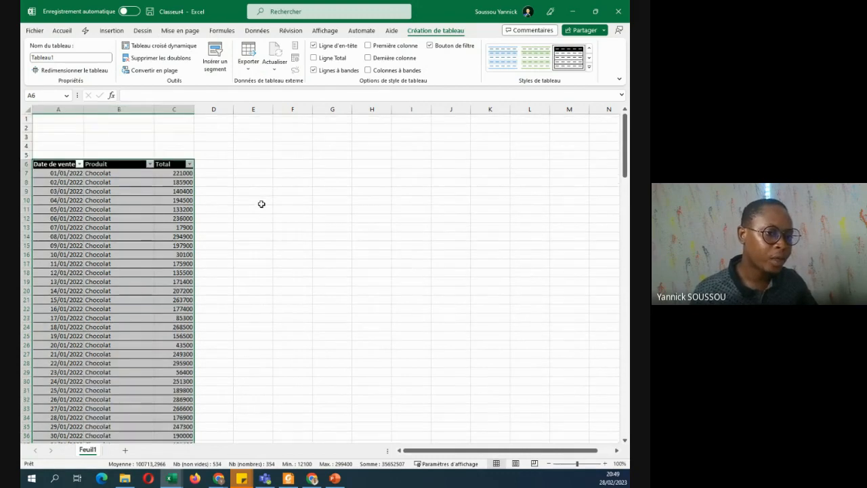
Create a pivot table from Tableau1 on the existing worksheet, placed at cell J7 of Feuil1.
left_click(59, 239)
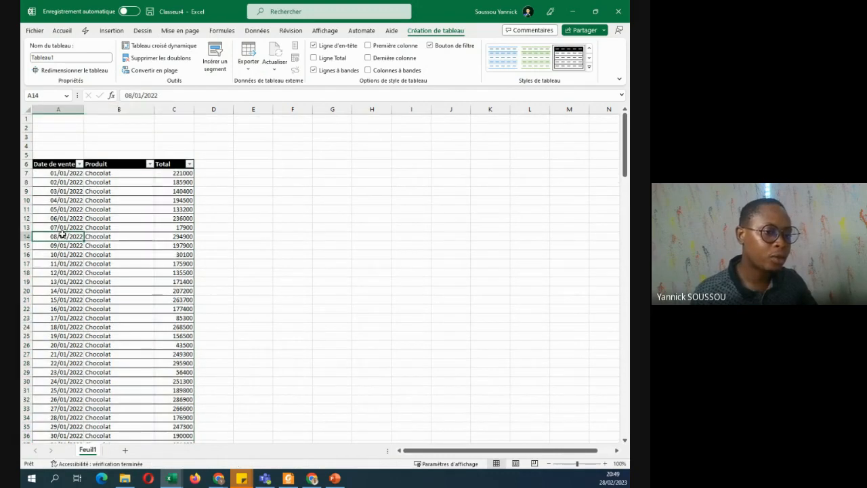
left_click(141, 34)
left_click(111, 31)
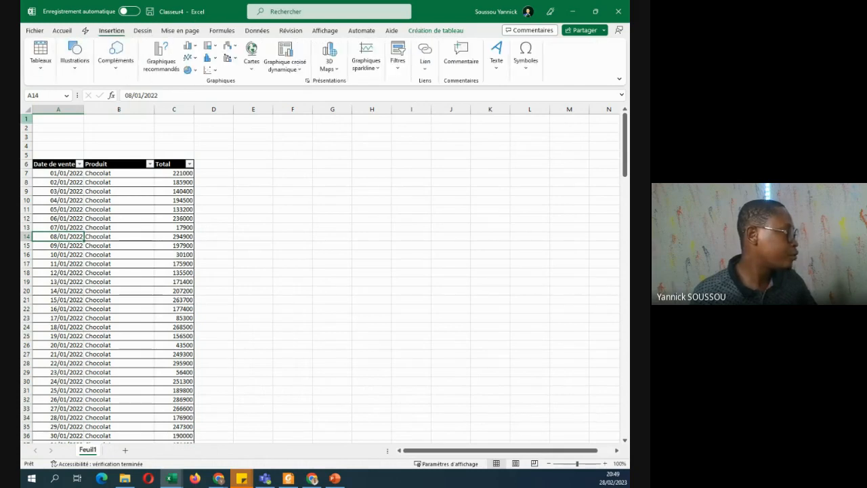
left_click(40, 58)
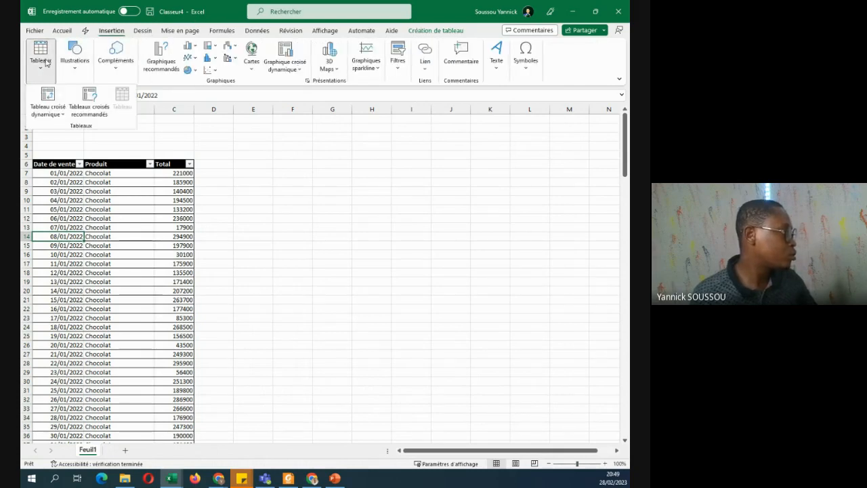
left_click(46, 98)
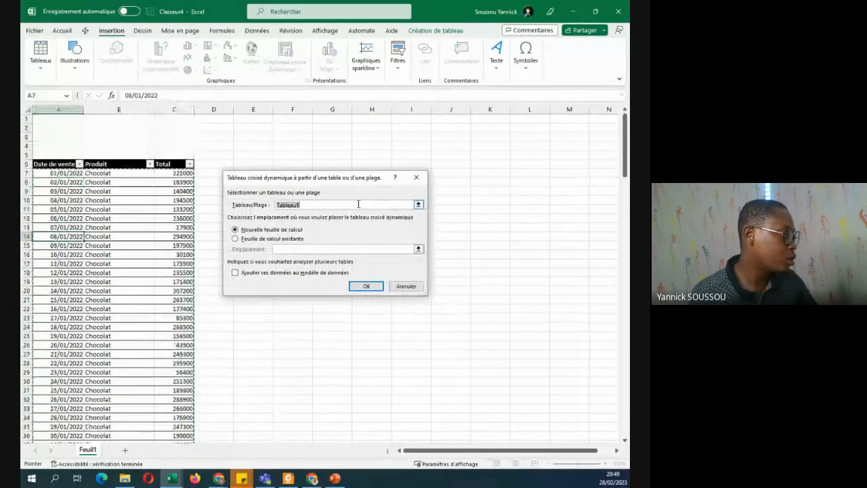
left_click(235, 239)
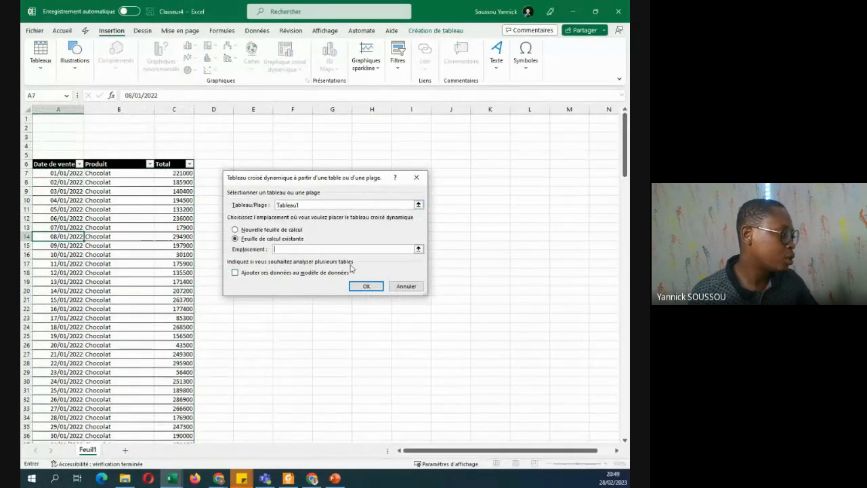
left_click(465, 172)
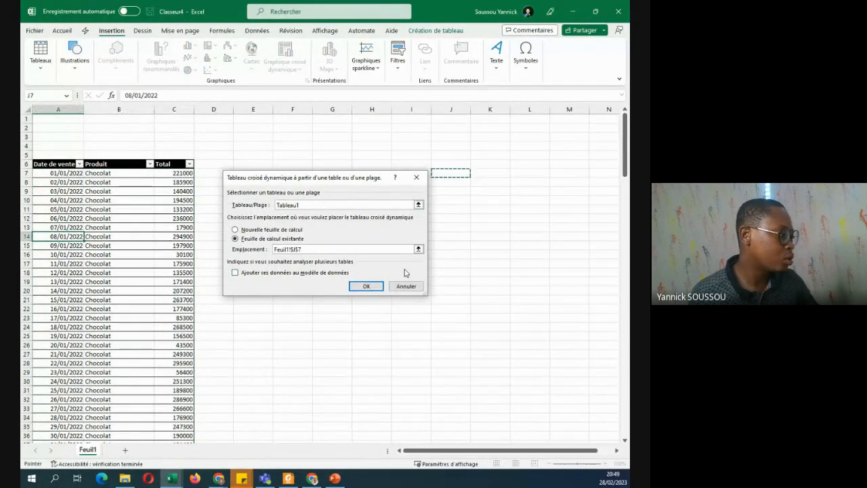
left_click(366, 286)
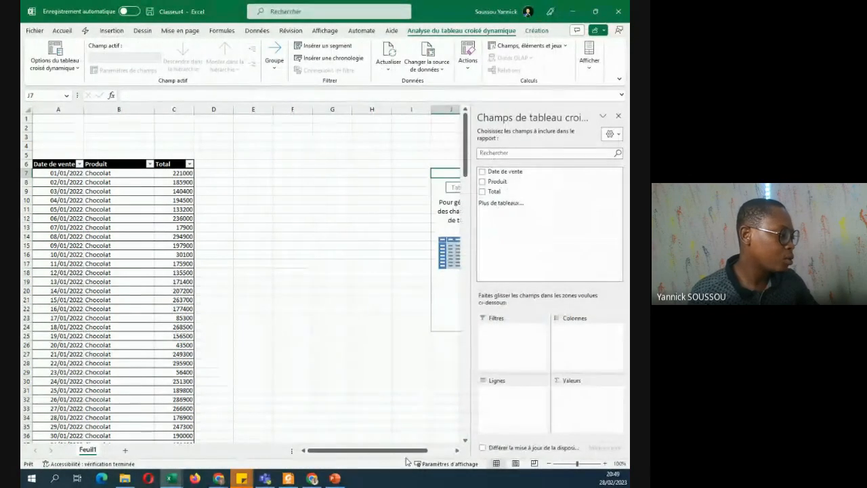
Summarise the pivot table by summing Total as the values and using Produit as the row labels.
left_click(457, 451)
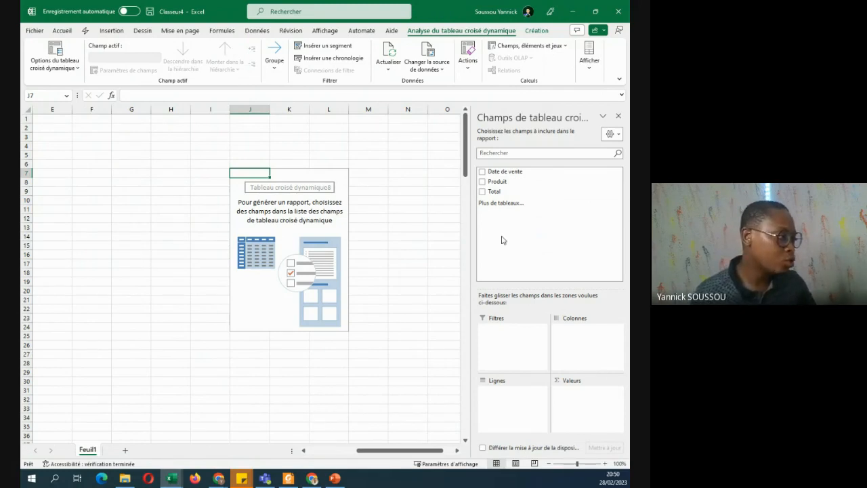
left_click(501, 194)
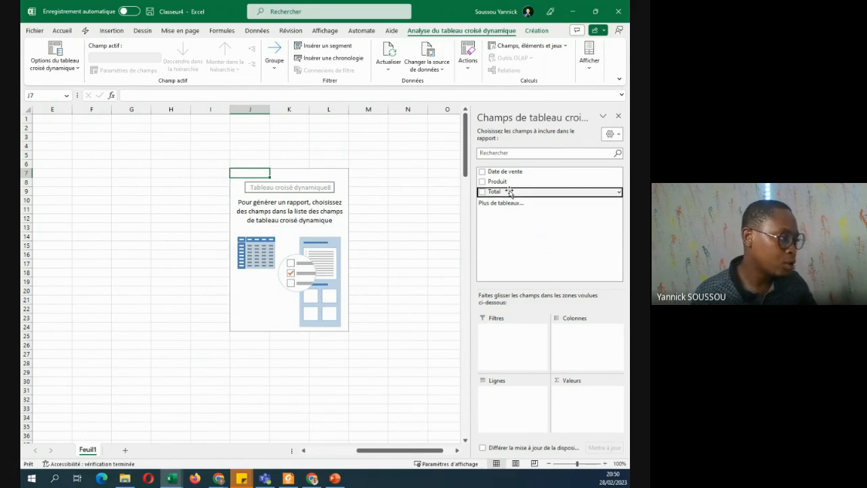
left_click_drag(510, 194, 597, 408)
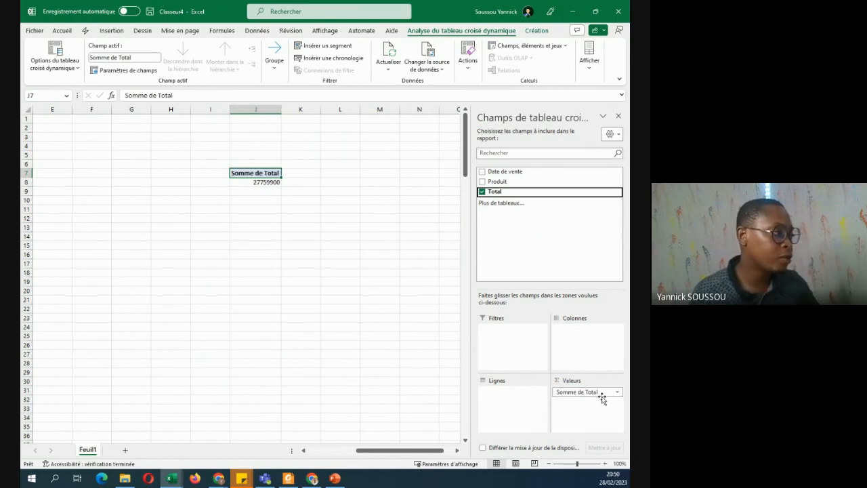
left_click_drag(500, 182, 522, 401)
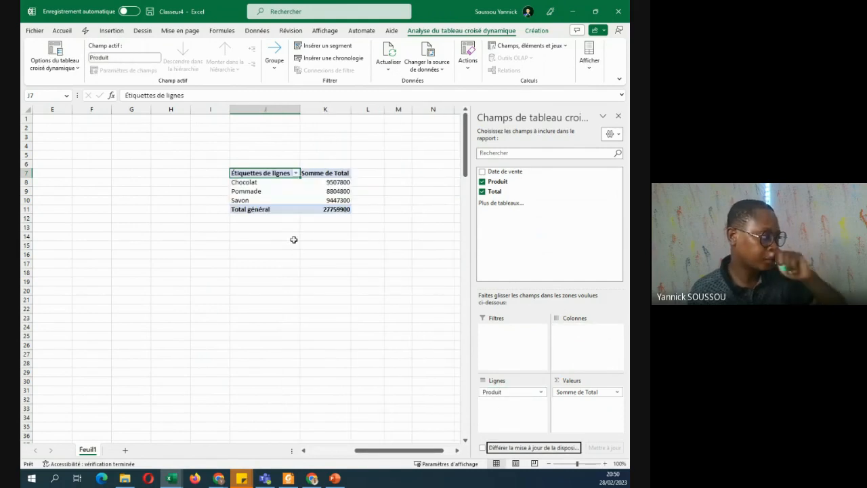
Insert a clustered column pivot chart (Histogramme groupé) from the product totals and position it just below the pivot table.
left_click(331, 182)
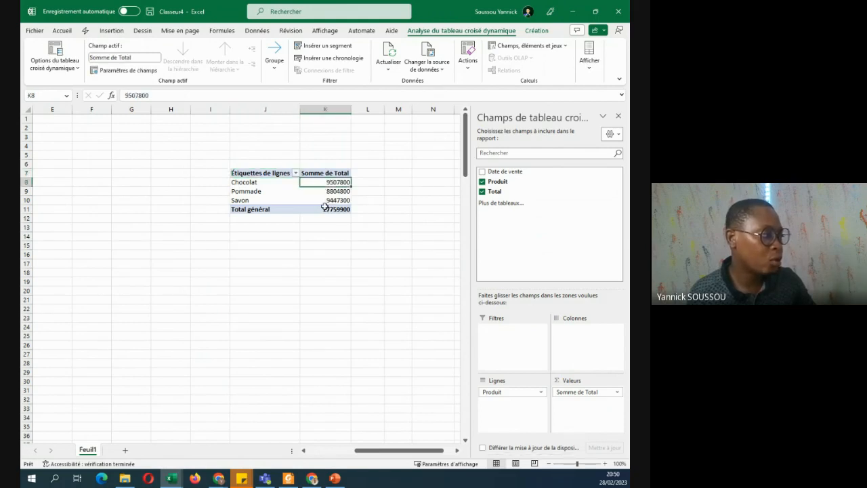
left_click(332, 193)
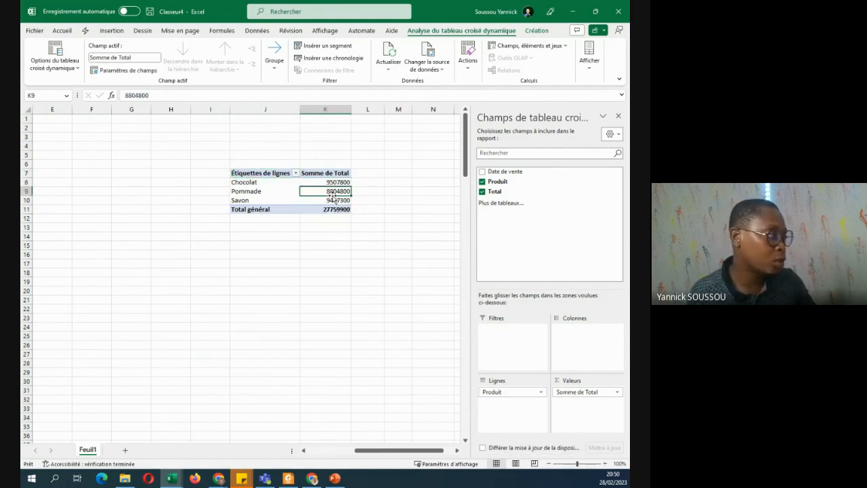
left_click(344, 201)
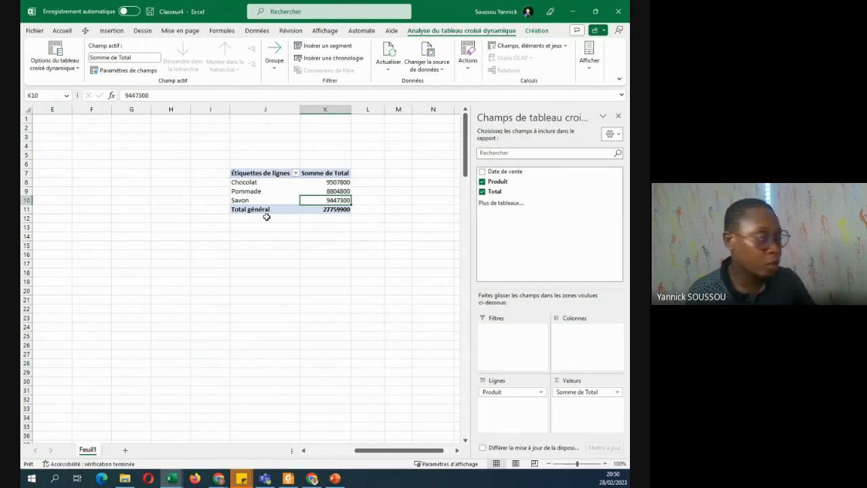
left_click(111, 31)
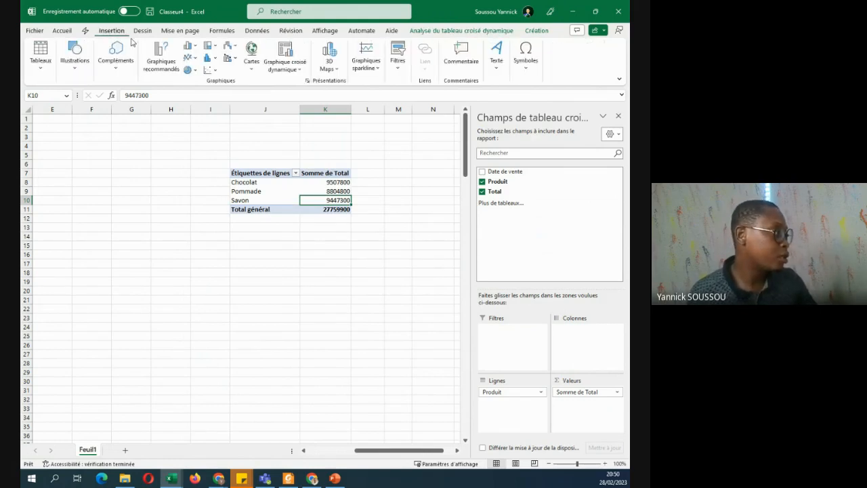
left_click(284, 53)
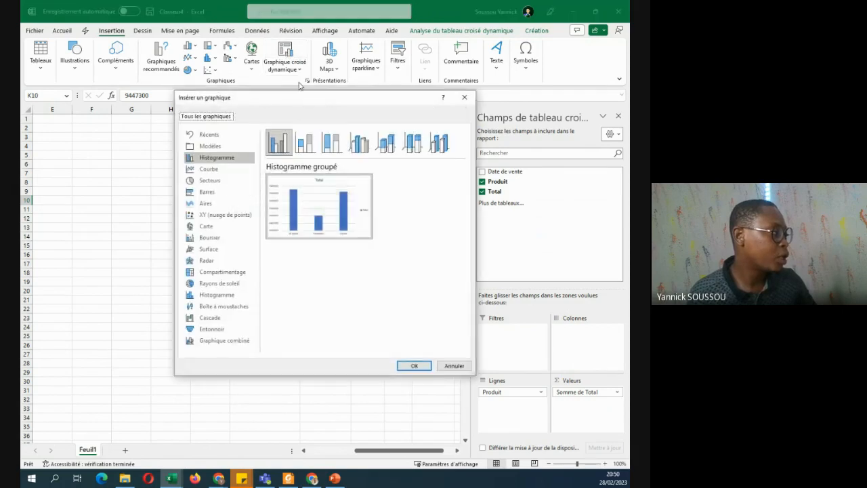
left_click(408, 366)
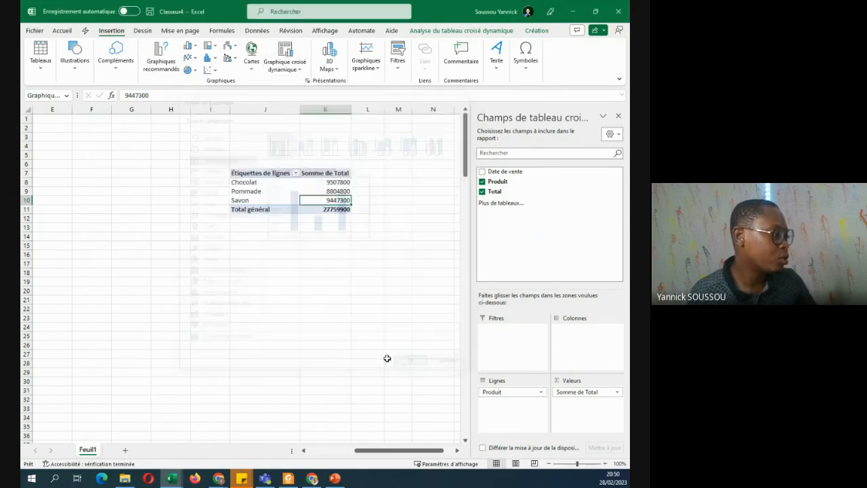
left_click_drag(307, 223, 364, 244)
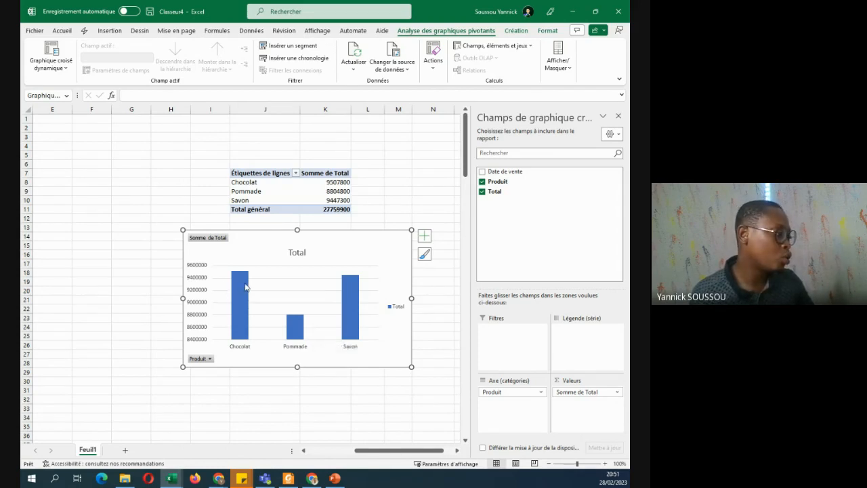
mouse_move(246, 278)
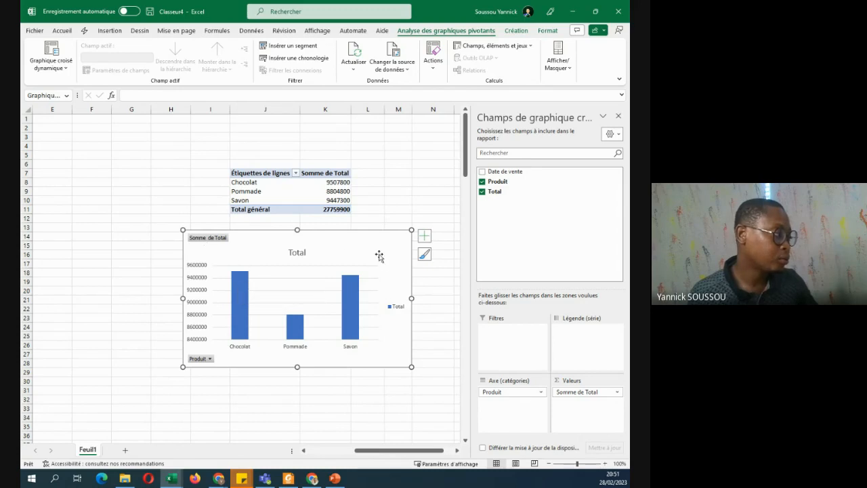
mouse_move(377, 242)
left_mouse_down()
mouse_move(373, 225)
mouse_move(374, 236)
left_mouse_up()
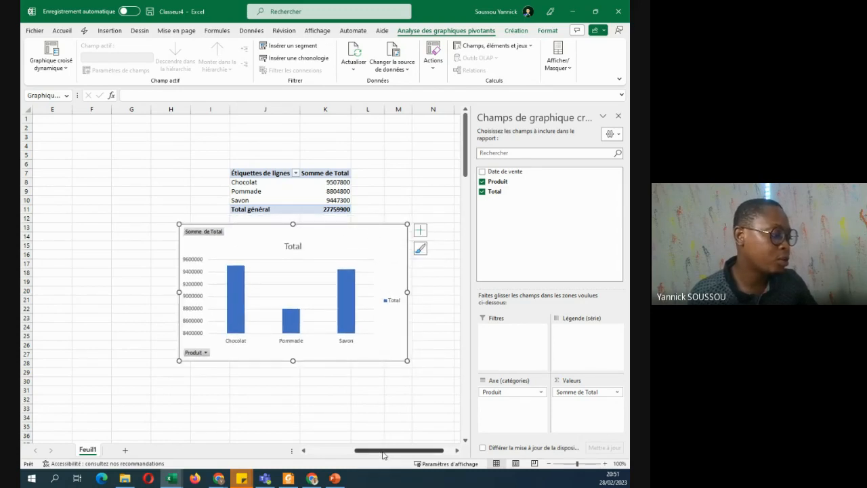
Hide the gridlines (Quadrillage) on the Feuil1 worksheet containing the pivot table and chart.
left_click_drag(384, 450, 289, 458)
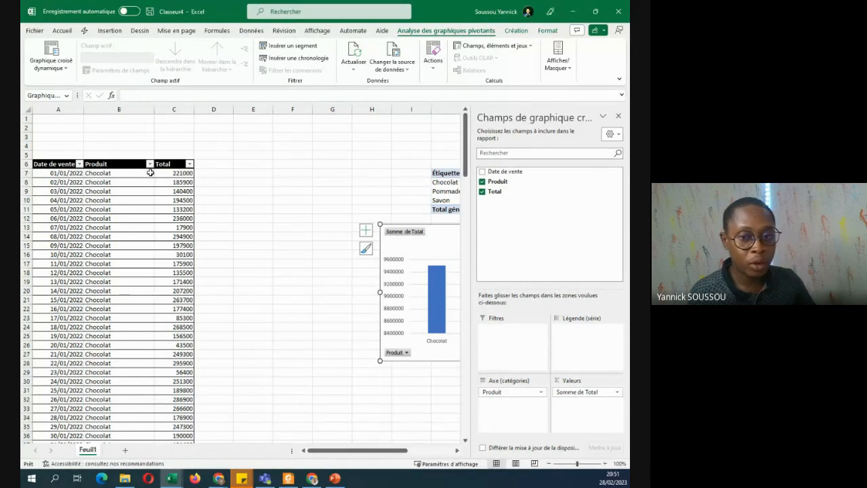
left_click_drag(348, 451, 380, 451)
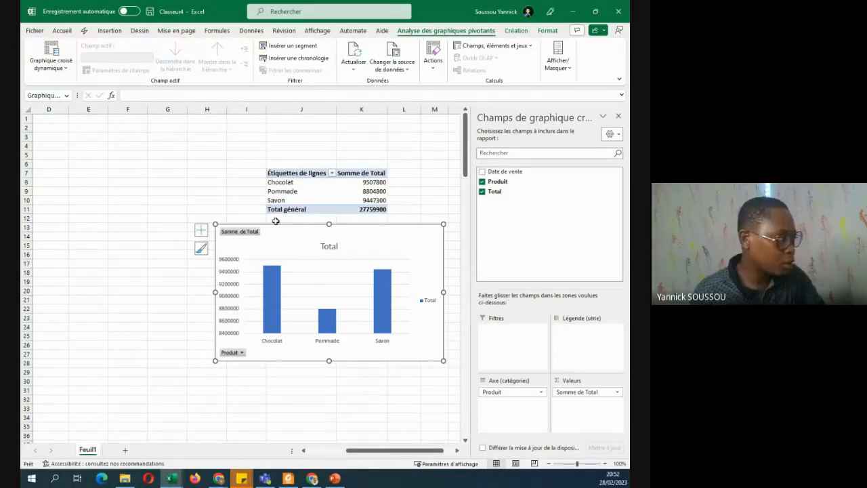
left_click(206, 182)
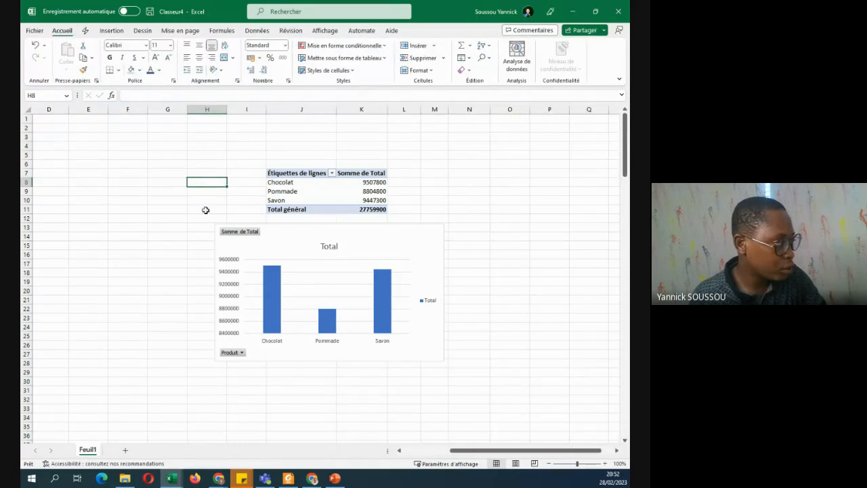
left_click(204, 209)
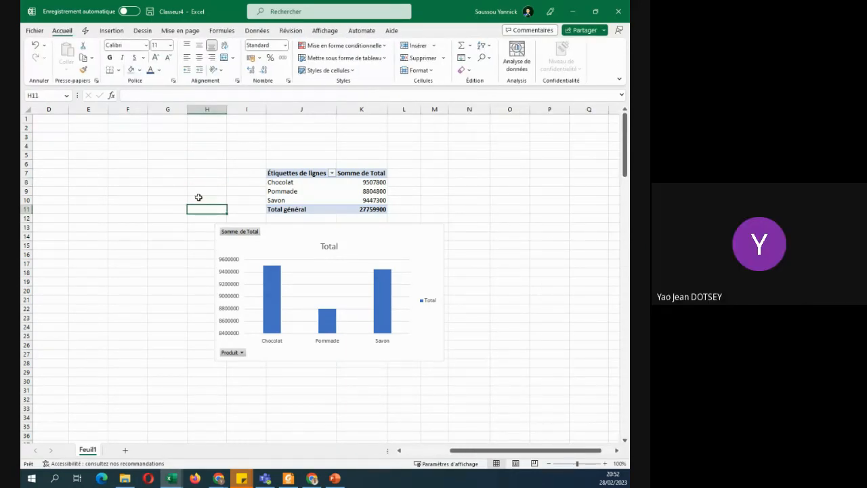
left_click(211, 162)
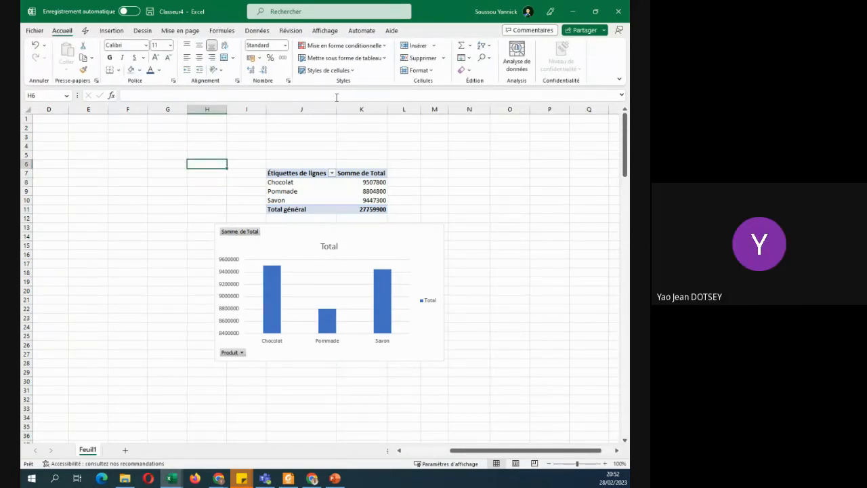
left_click(325, 30)
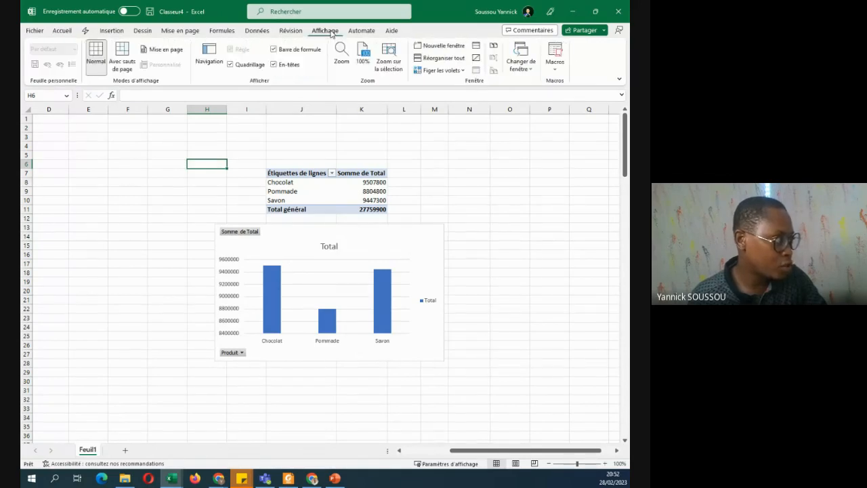
left_click(232, 64)
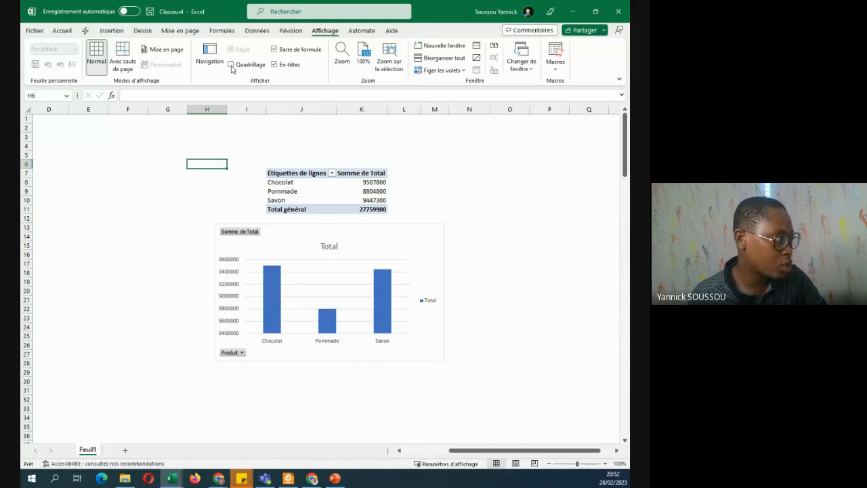
Temporarily hide the formula bar (Barre de formule) and the row and column headings (En-têtes), and show both again.
left_click(231, 64)
left_click(231, 65)
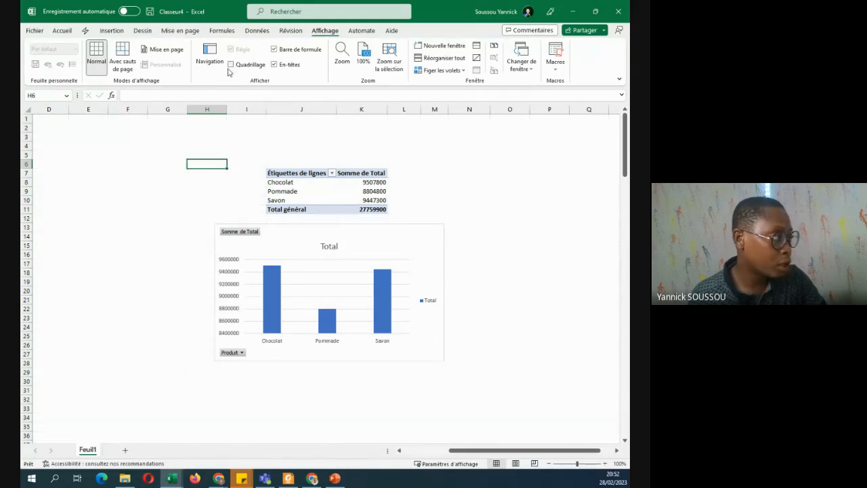
left_click(275, 51)
left_click(274, 64)
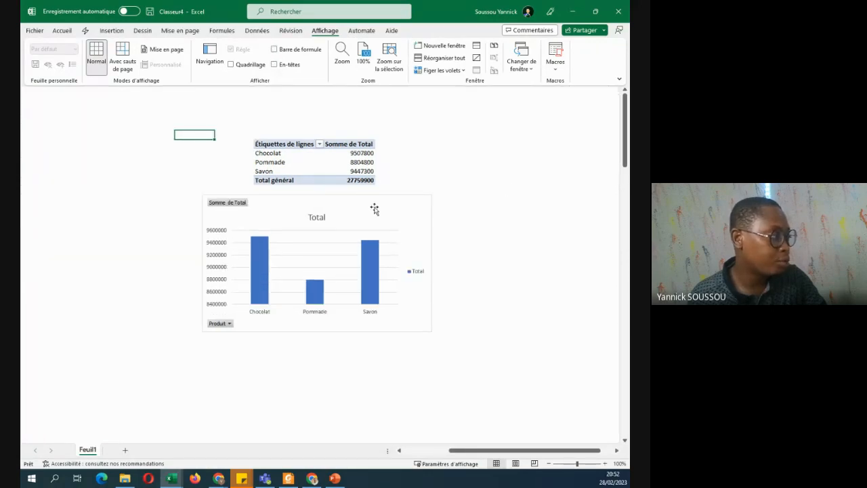
left_click(274, 64)
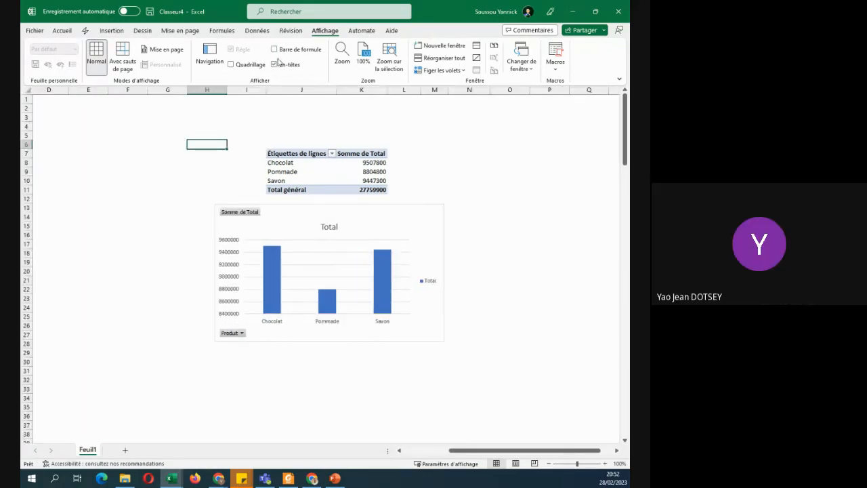
left_click(274, 50)
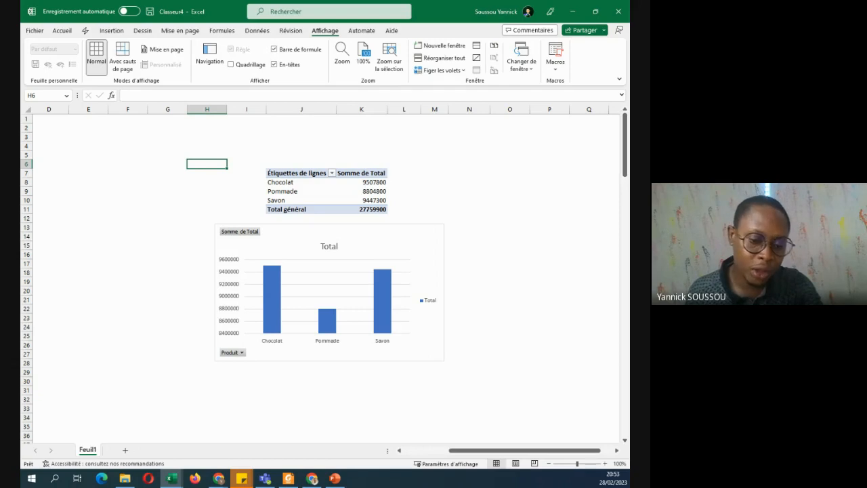
key("alt+Tab")
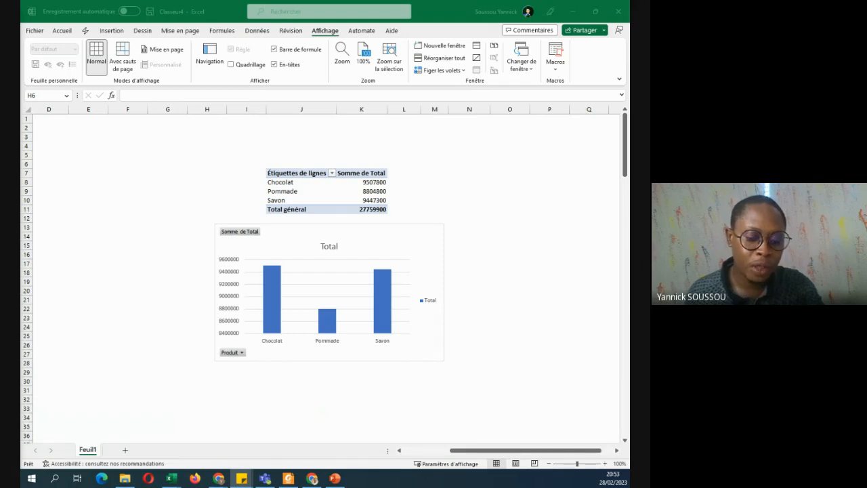
key("alt+Tab")
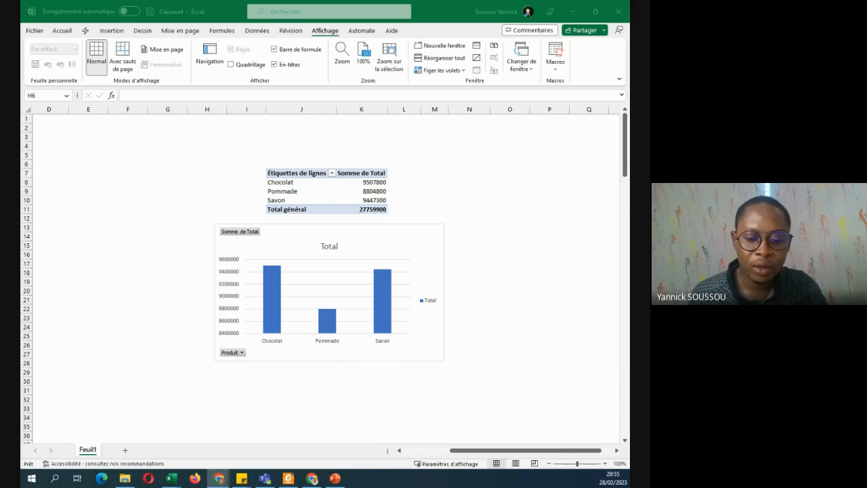
key("super+d")
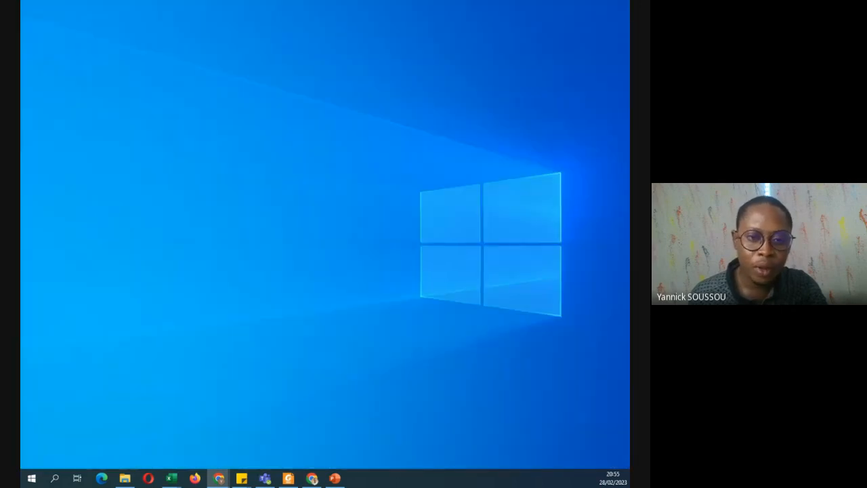
key("super+d")
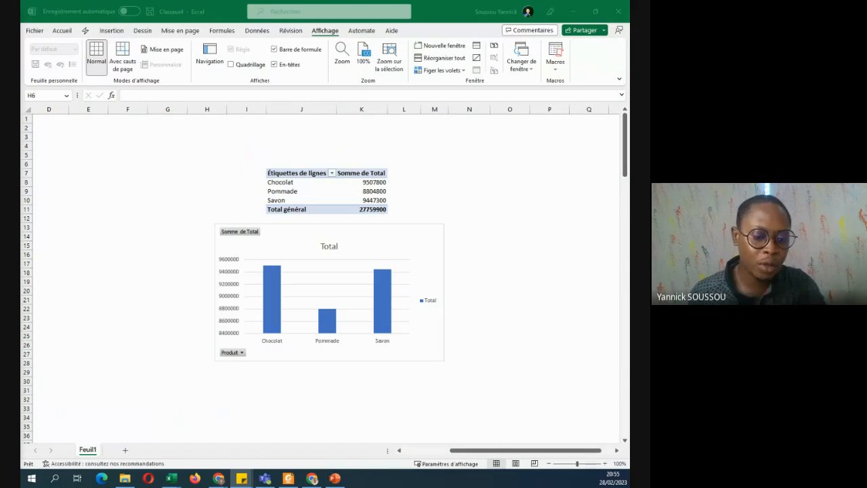
key("alt+Tab")
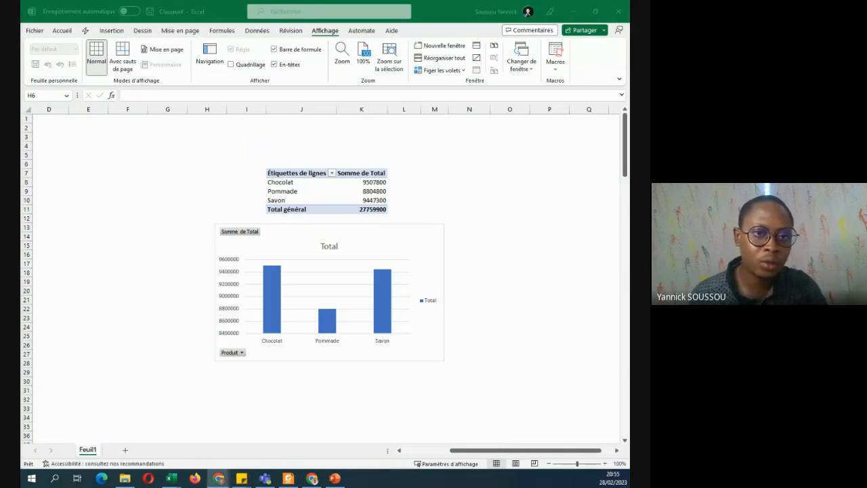